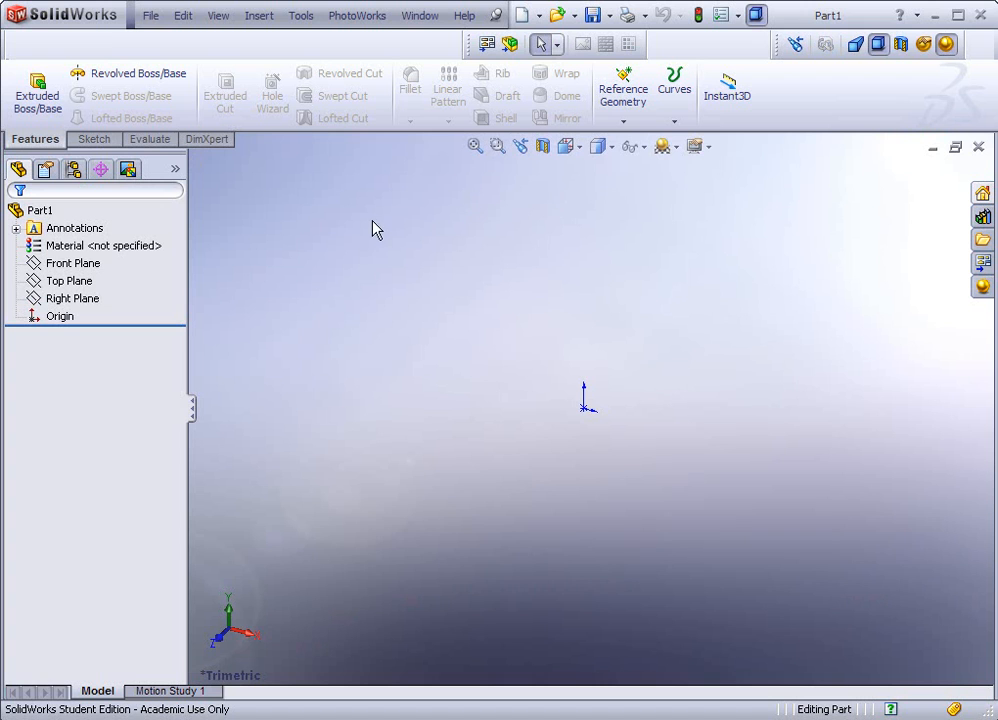
Start a sketch on the Front Plane and draw a vertical line about 2.2 in long upward from the origin.
{"action": "left_click", "coordinate": [86, 264]}
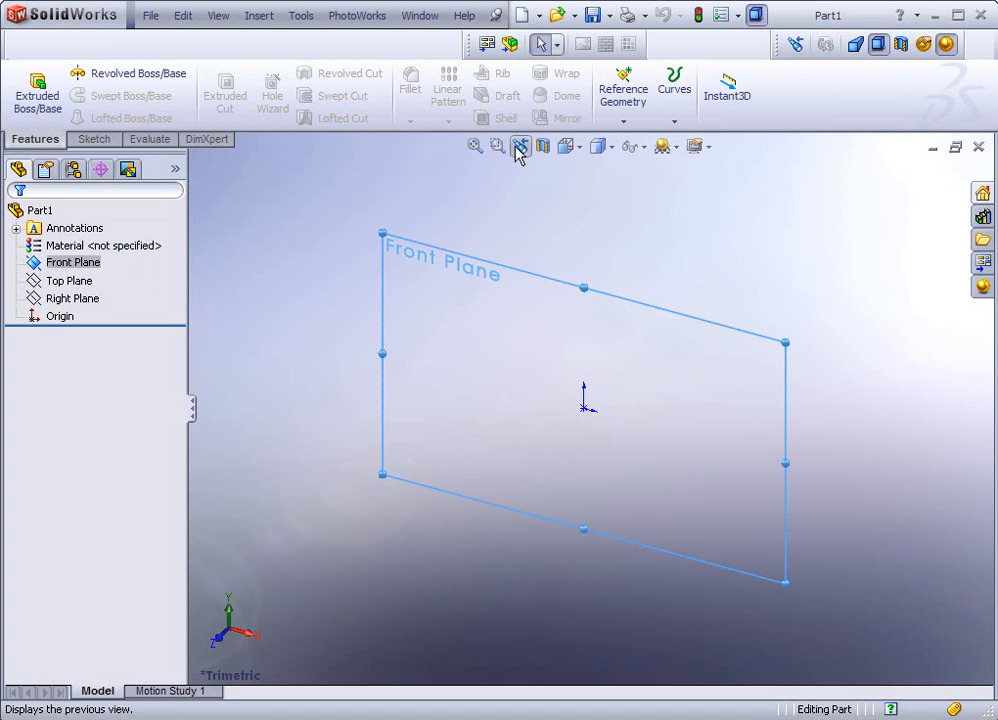
{"action": "left_click", "coordinate": [94, 139]}
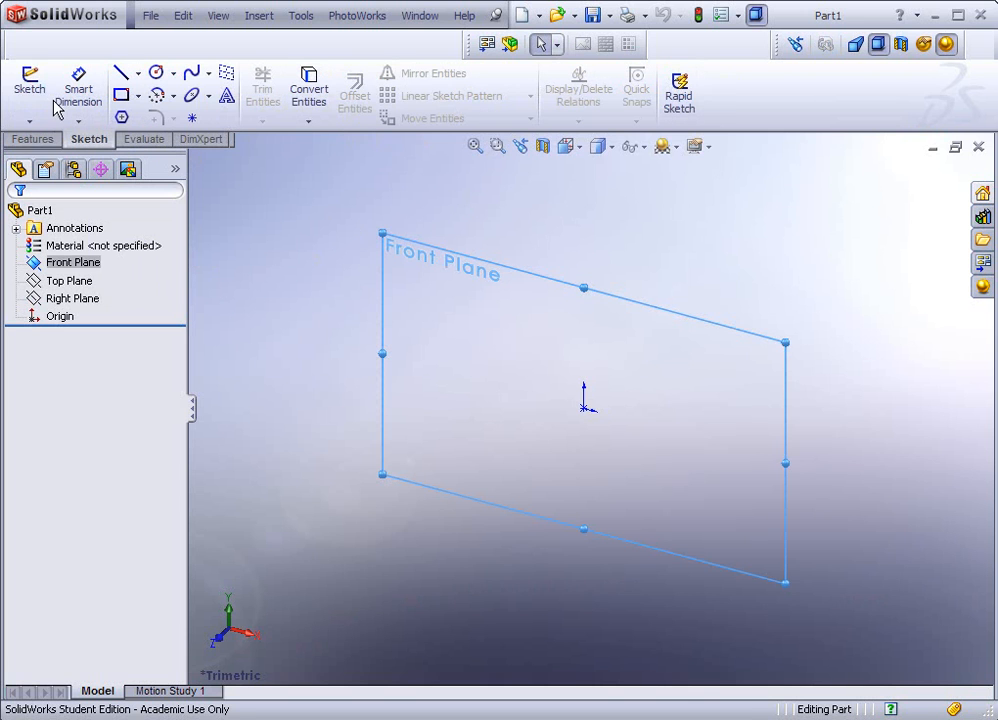
{"action": "left_click", "coordinate": [32, 88]}
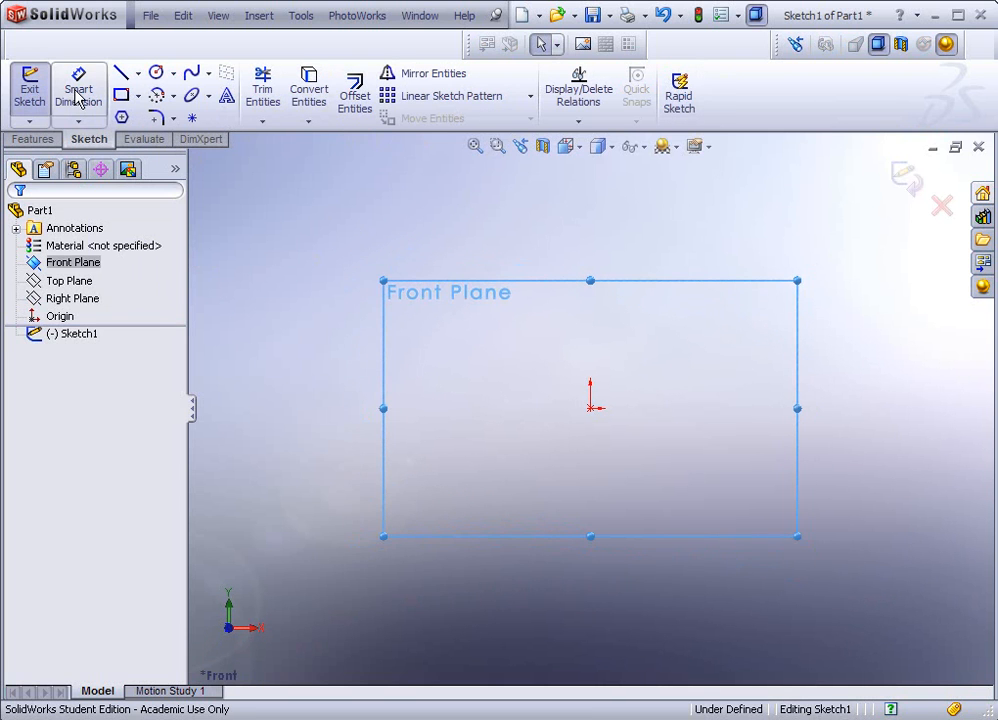
{"action": "left_click", "coordinate": [122, 76]}
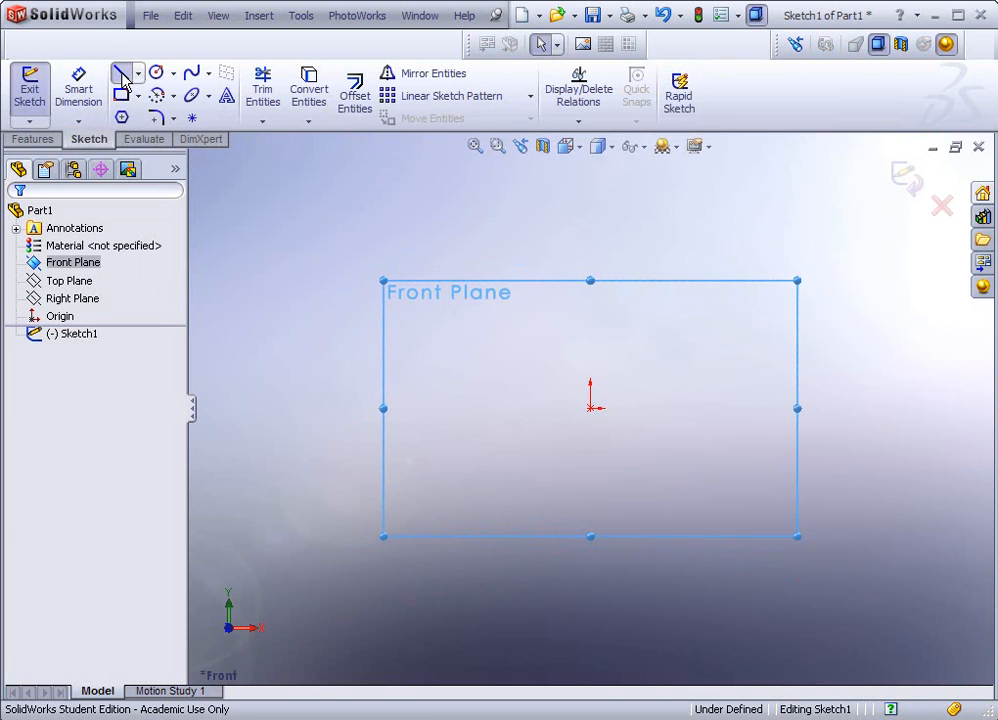
{"action": "left_click", "coordinate": [590, 408]}
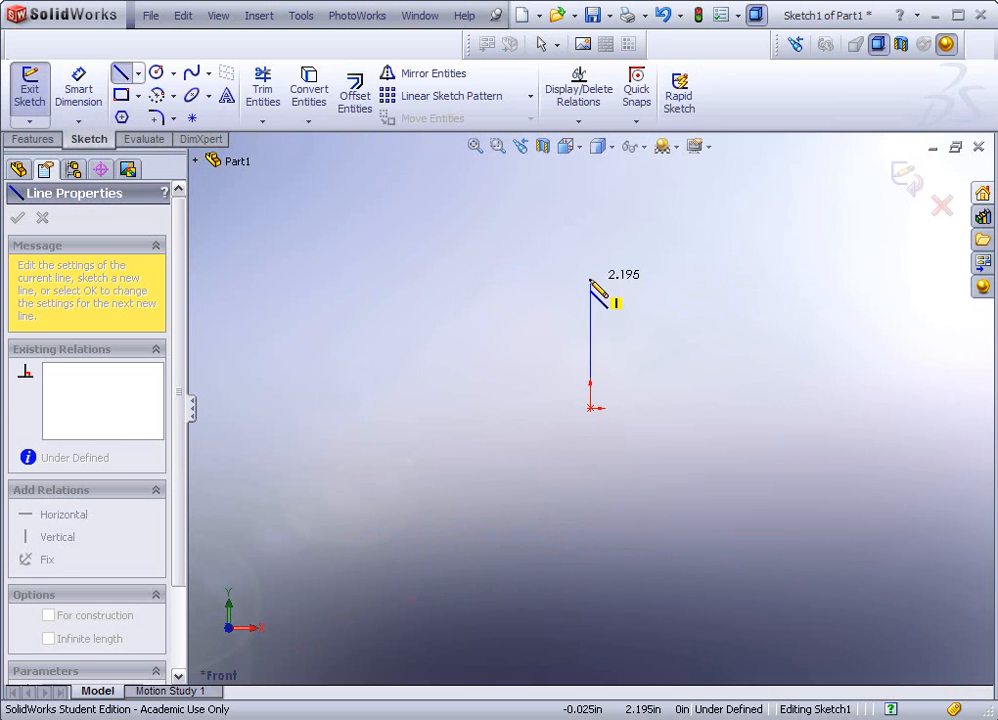
{"action": "left_click", "coordinate": [590, 280]}
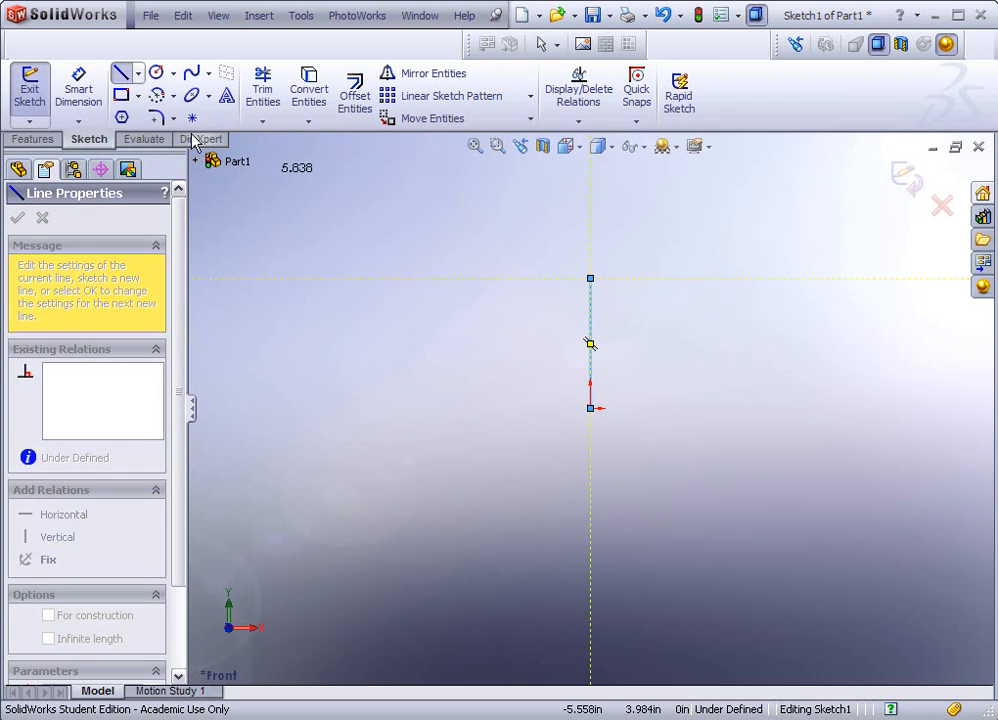
Sketch a centre-point arc of about 1.24 in radius, centred above the line, sweeping about 325° counterclockwise from the line's upper endpoint.
{"action": "left_click", "coordinate": [157, 96]}
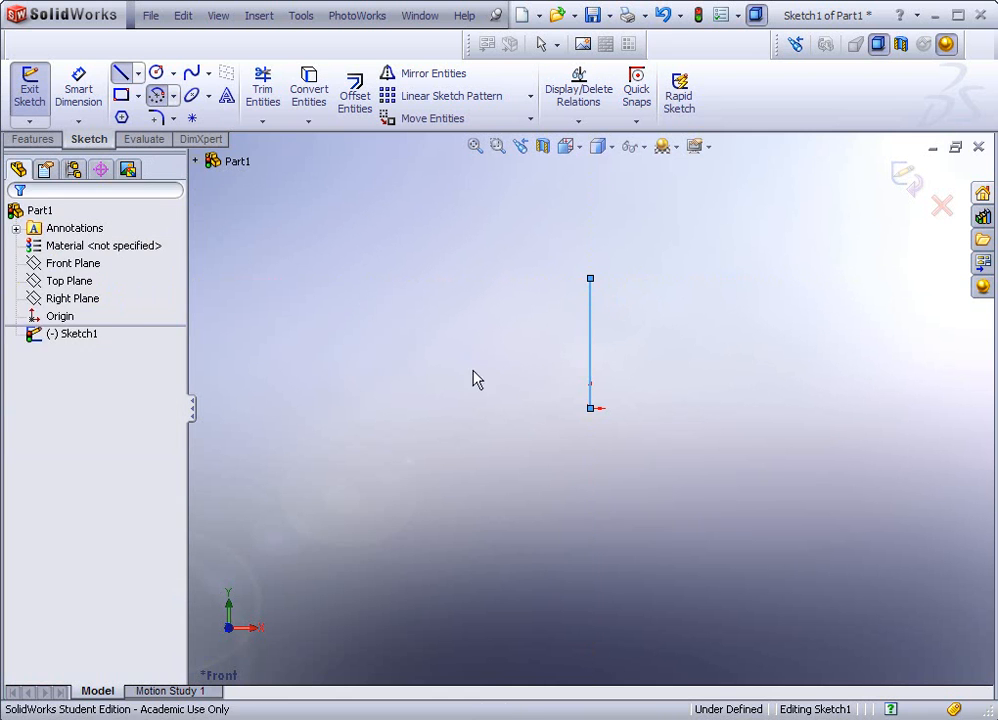
{"action": "scroll", "coordinate": [611, 303], "scroll_direction": "down", "scroll_amount": 4}
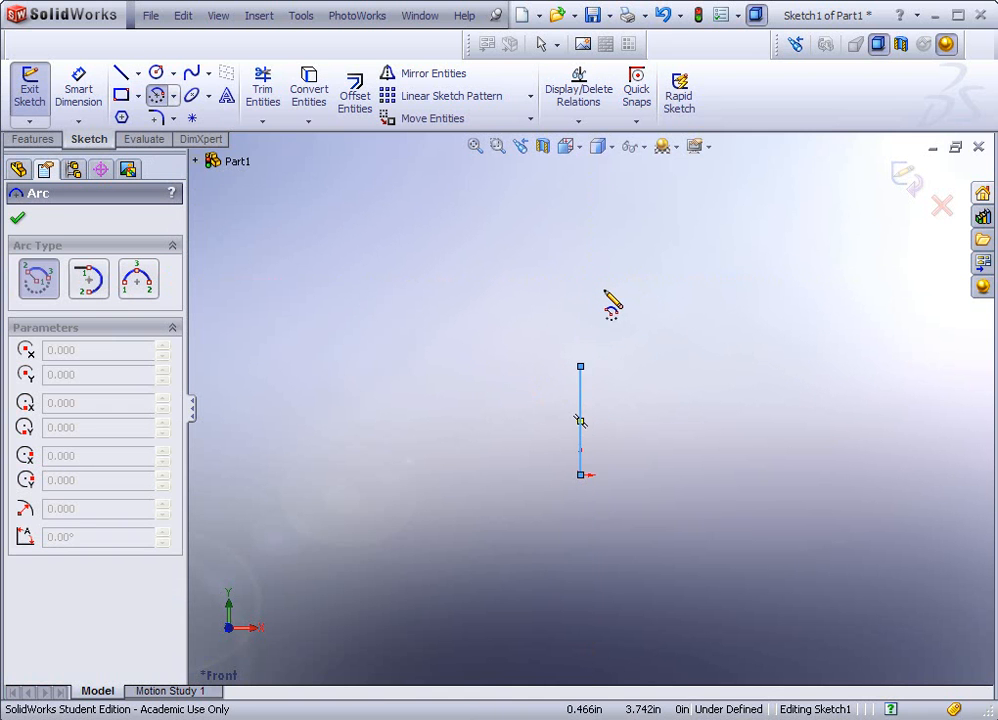
{"action": "scroll", "coordinate": [600, 349], "scroll_direction": "down", "scroll_amount": 2}
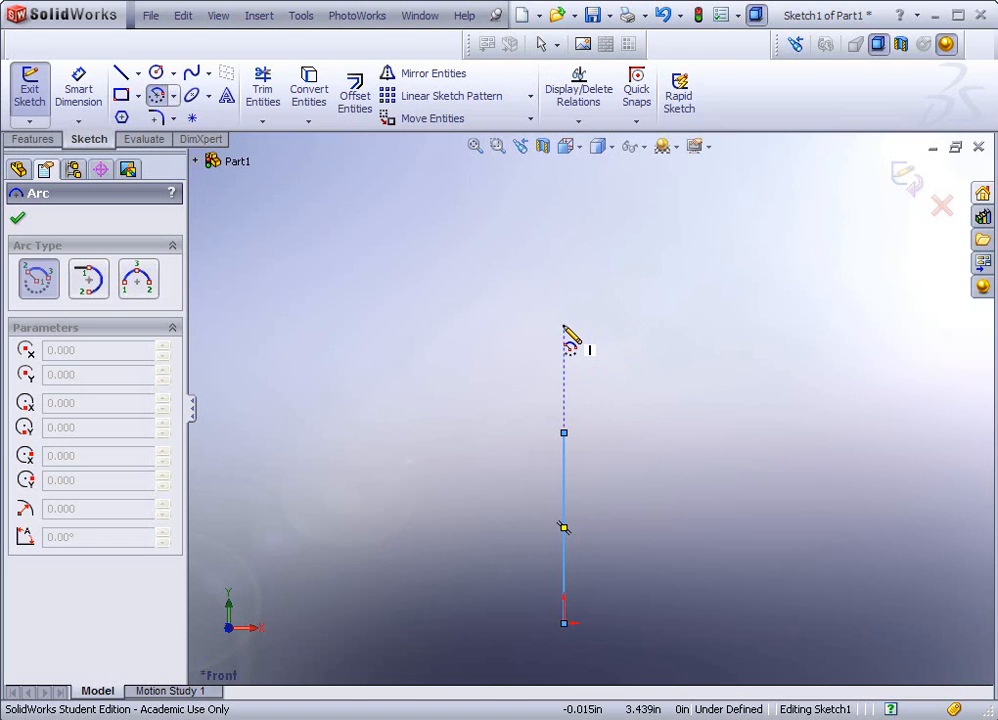
{"action": "left_click", "coordinate": [564, 327]}
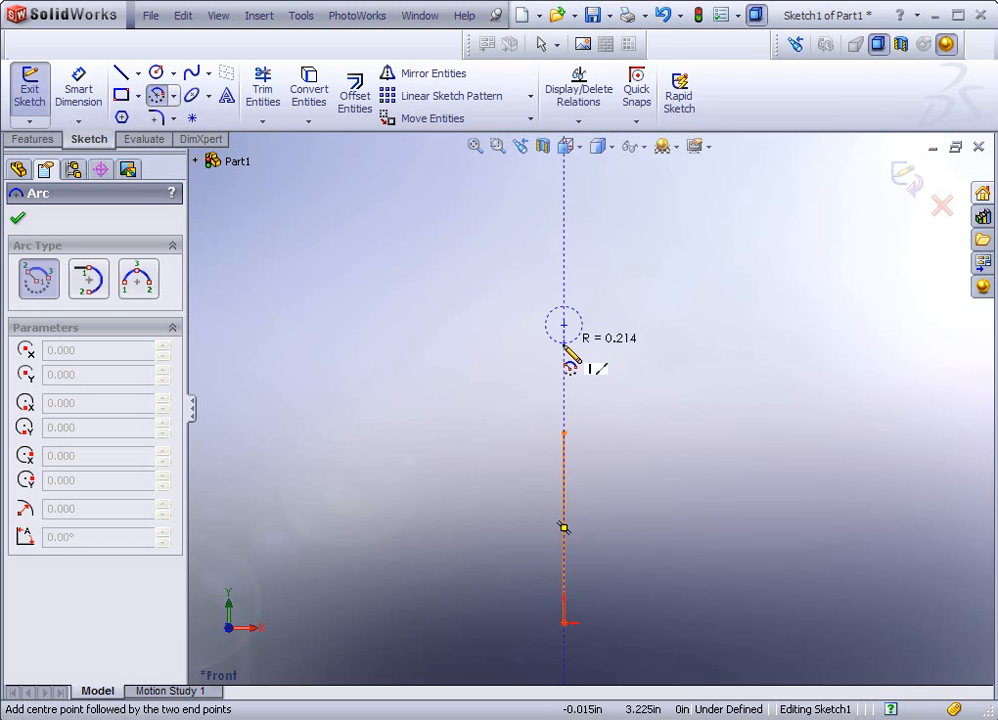
{"action": "left_click", "coordinate": [563, 432]}
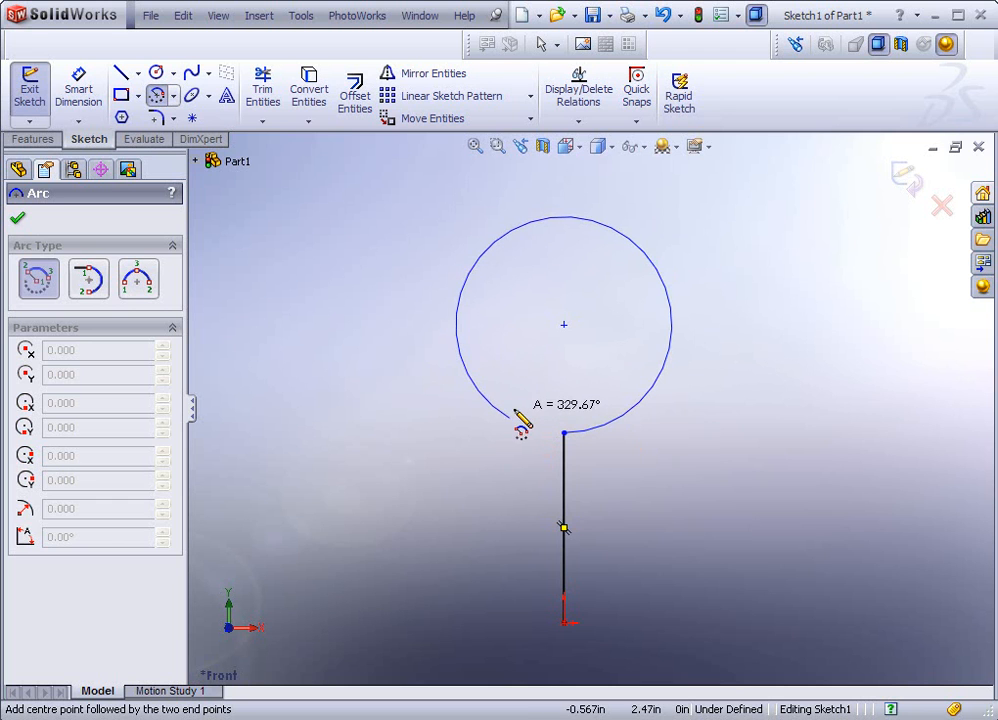
{"action": "left_click", "coordinate": [504, 413]}
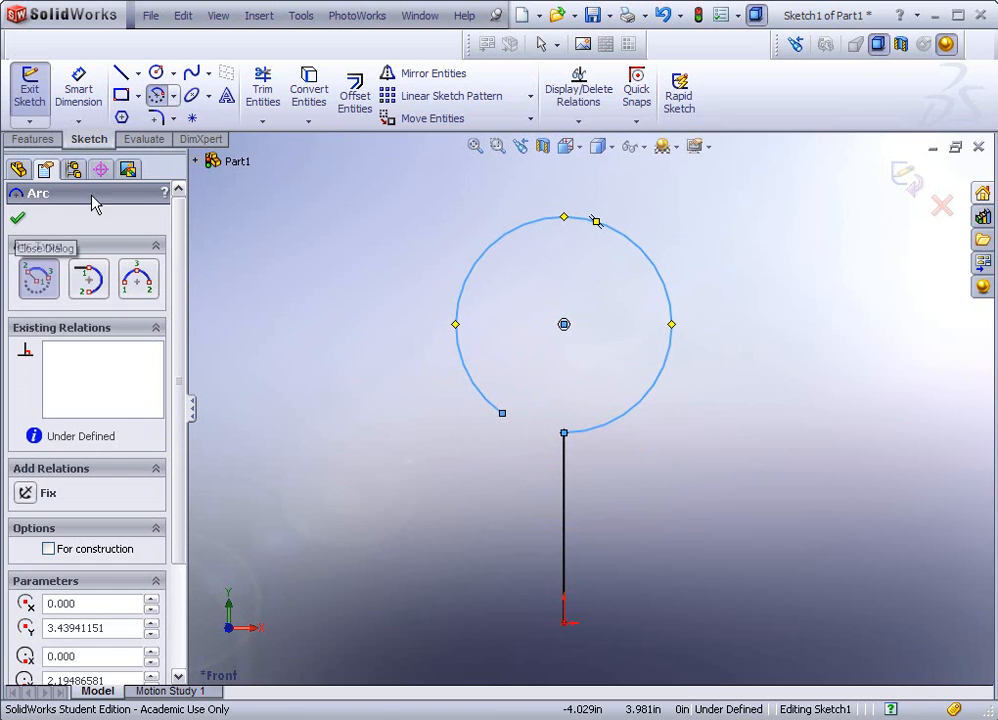
{"action": "left_click", "coordinate": [20, 220]}
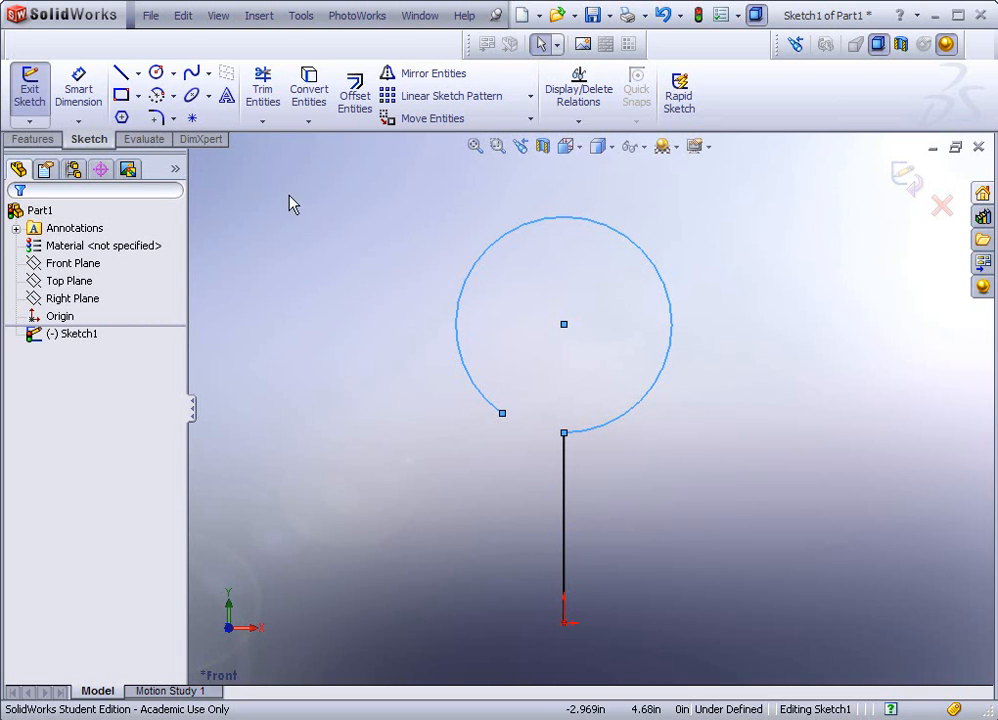
Draw a centerline from the arc's open endpoint to the arc's centre point.
{"action": "left_click", "coordinate": [137, 75]}
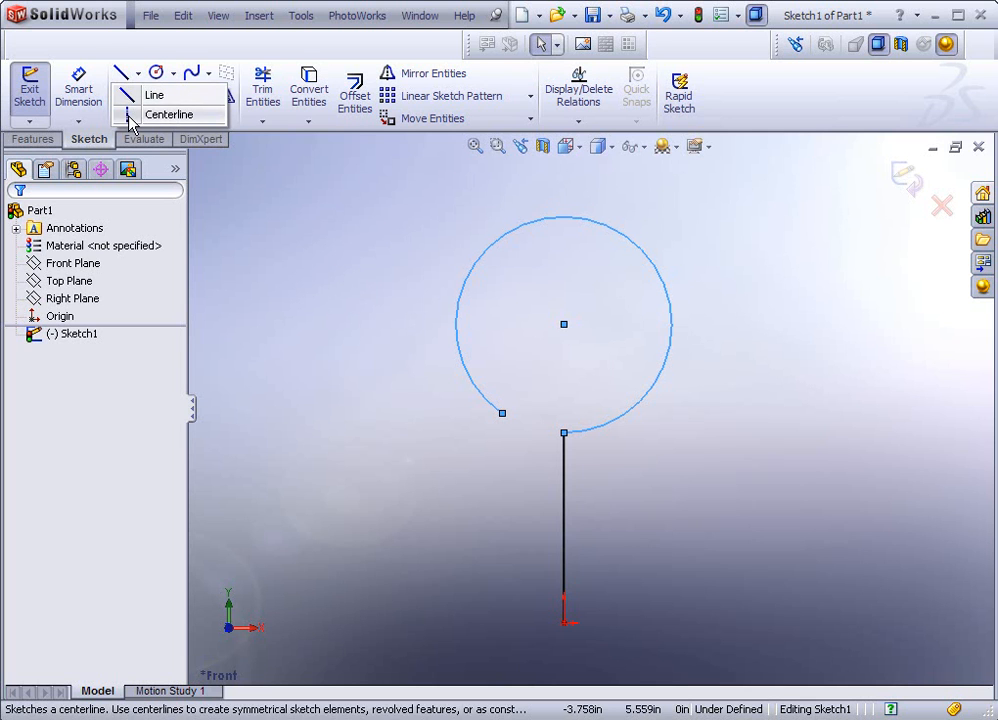
{"action": "left_click", "coordinate": [131, 117]}
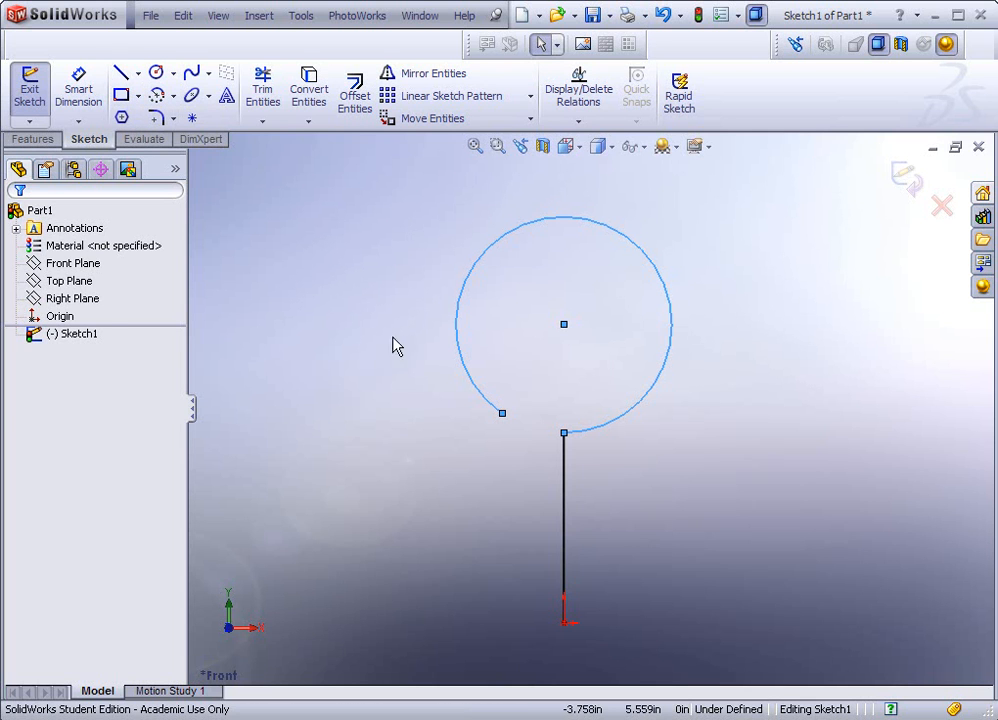
{"action": "left_click", "coordinate": [502, 413]}
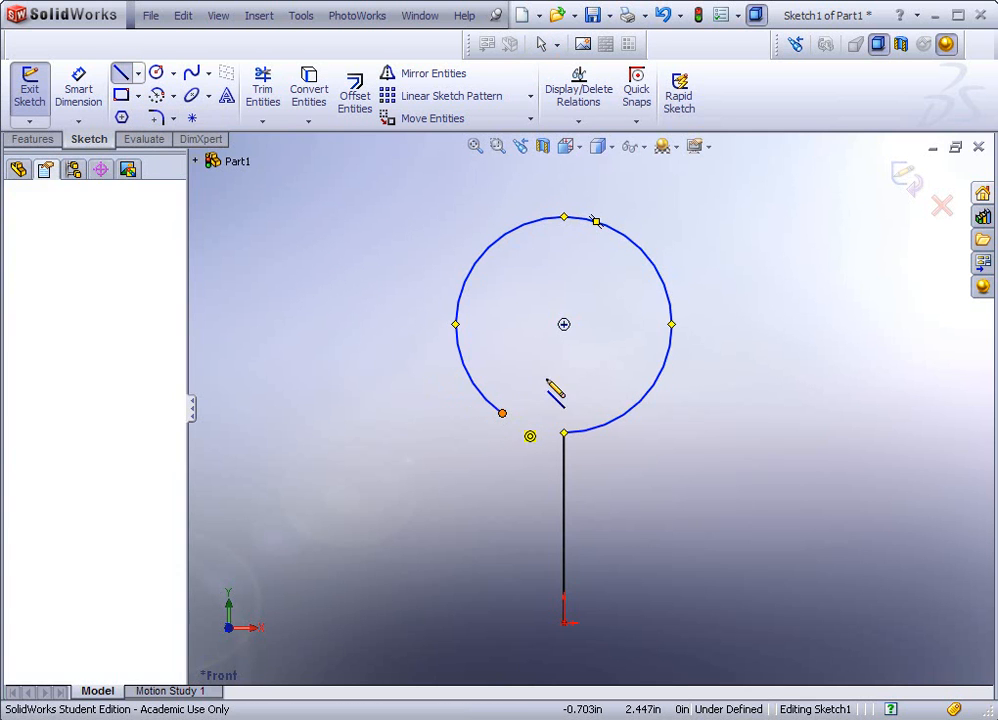
{"action": "left_click", "coordinate": [564, 324]}
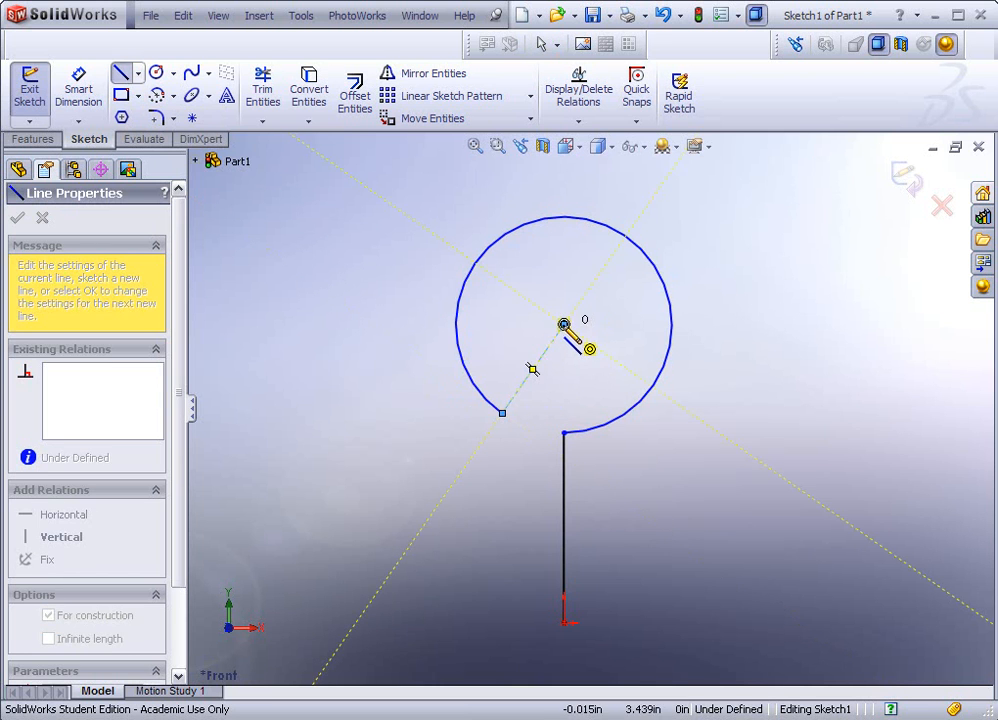
{"action": "key", "text": "Escape"}
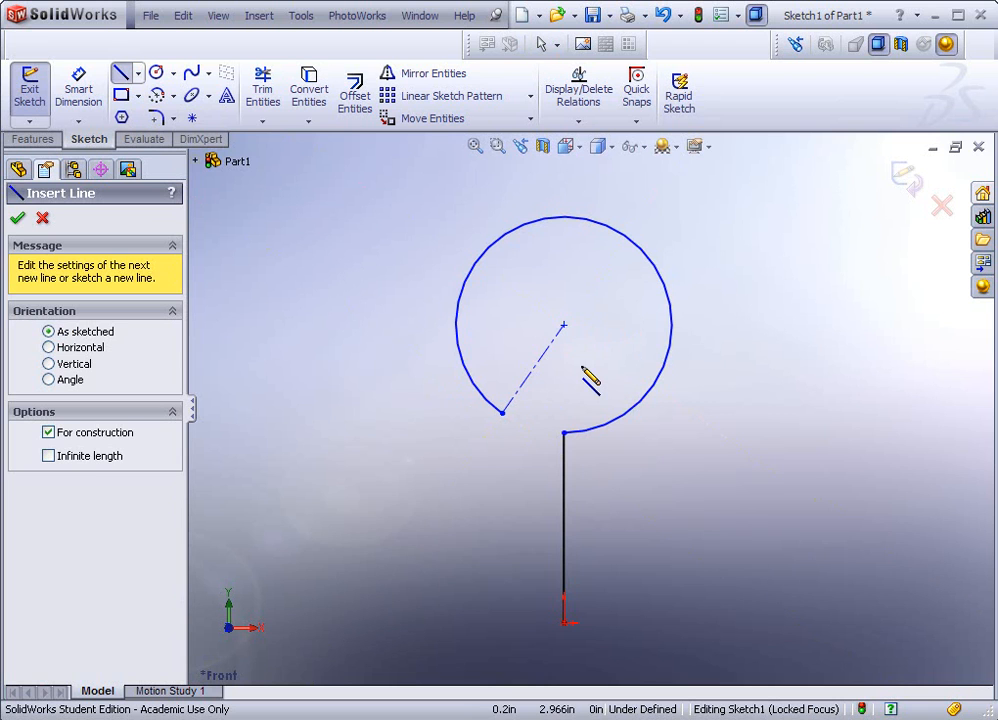
{"action": "left_click", "coordinate": [17, 218]}
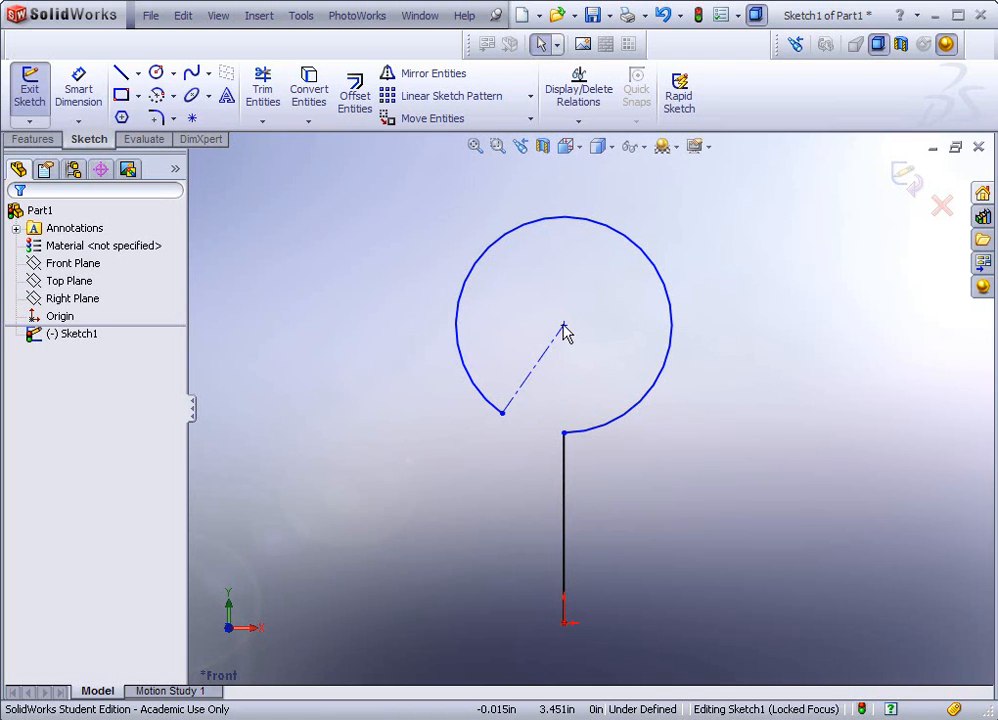
Add a coincident relation between the arc's centre point and the vertical line.
{"action": "mouse_move", "coordinate": [563, 327]}
{"action": "left_mouse_down"}
{"action": "mouse_move", "coordinate": [535, 330]}
{"action": "mouse_move", "coordinate": [566, 330]}
{"action": "left_mouse_up"}
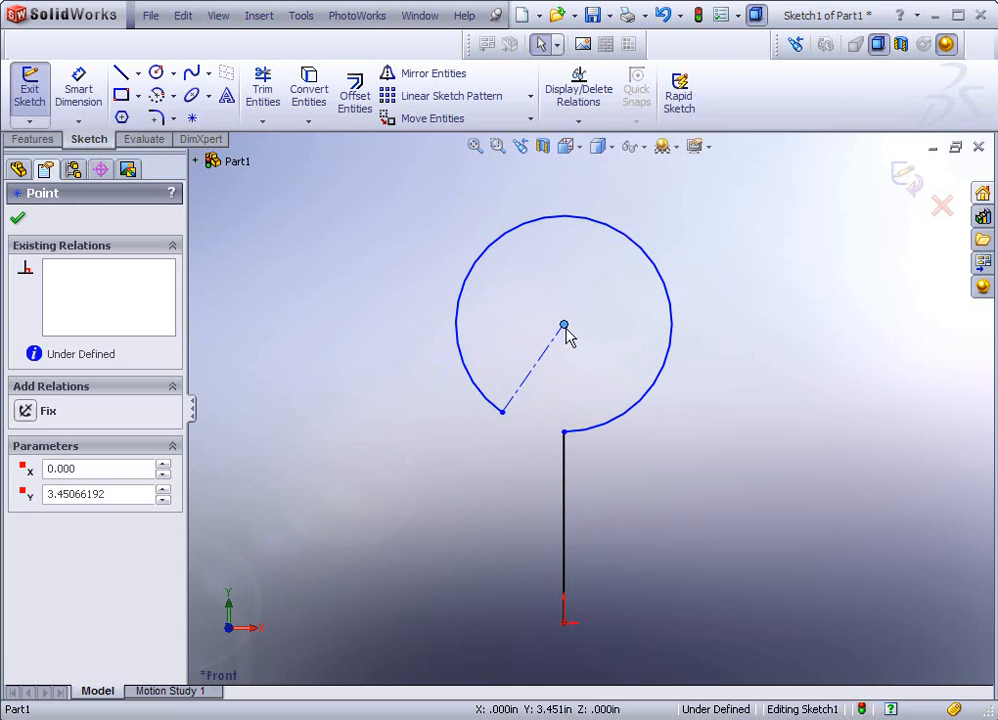
{"action": "left_click", "coordinate": [565, 480], "text": "ctrl"}
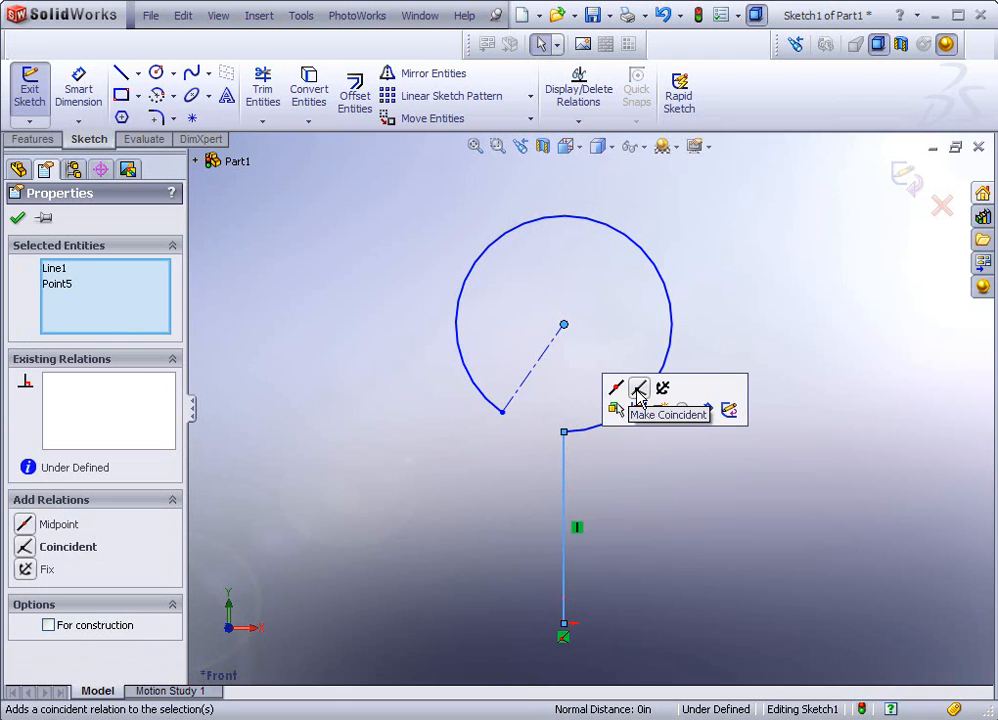
{"action": "left_click", "coordinate": [25, 548]}
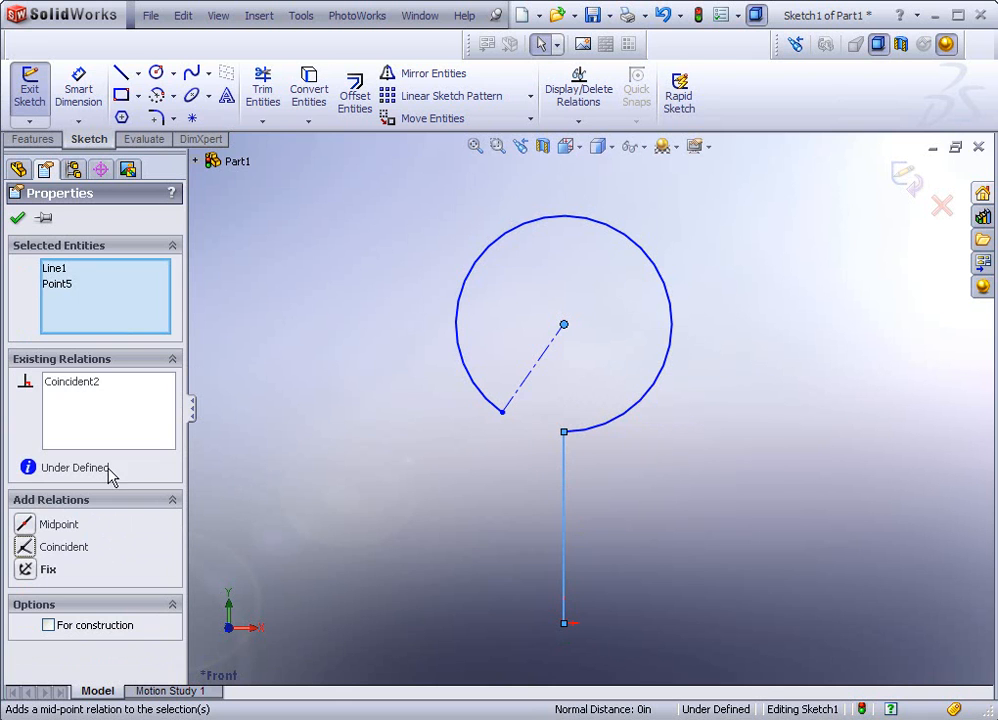
{"action": "left_click", "coordinate": [17, 221]}
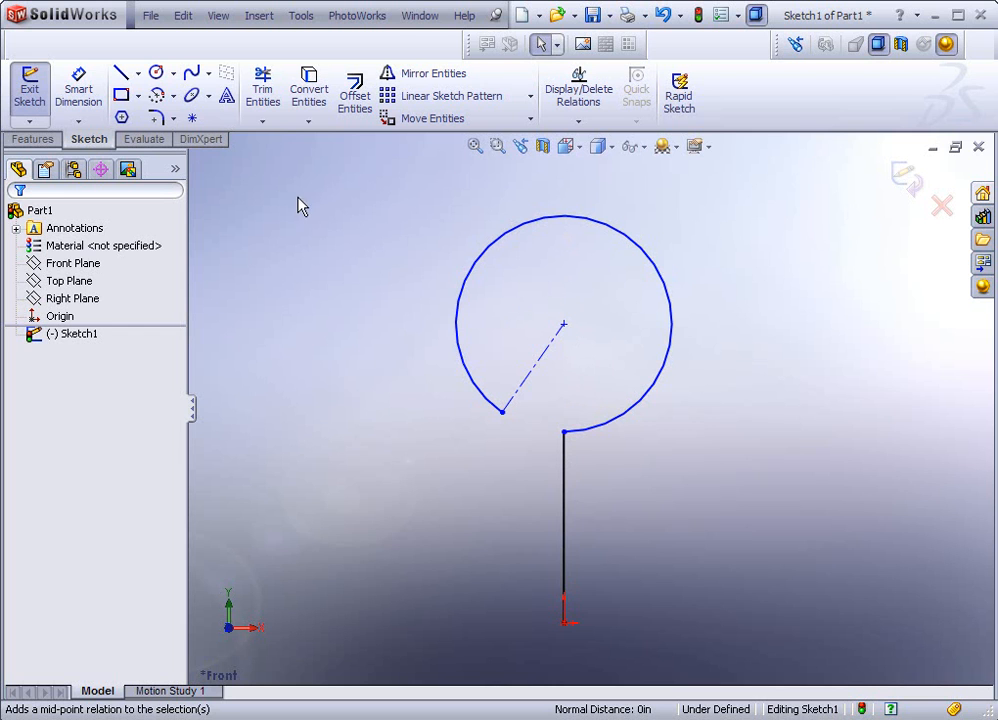
Dimension the arc's radius to 1.5 in.
{"action": "left_click", "coordinate": [79, 88]}
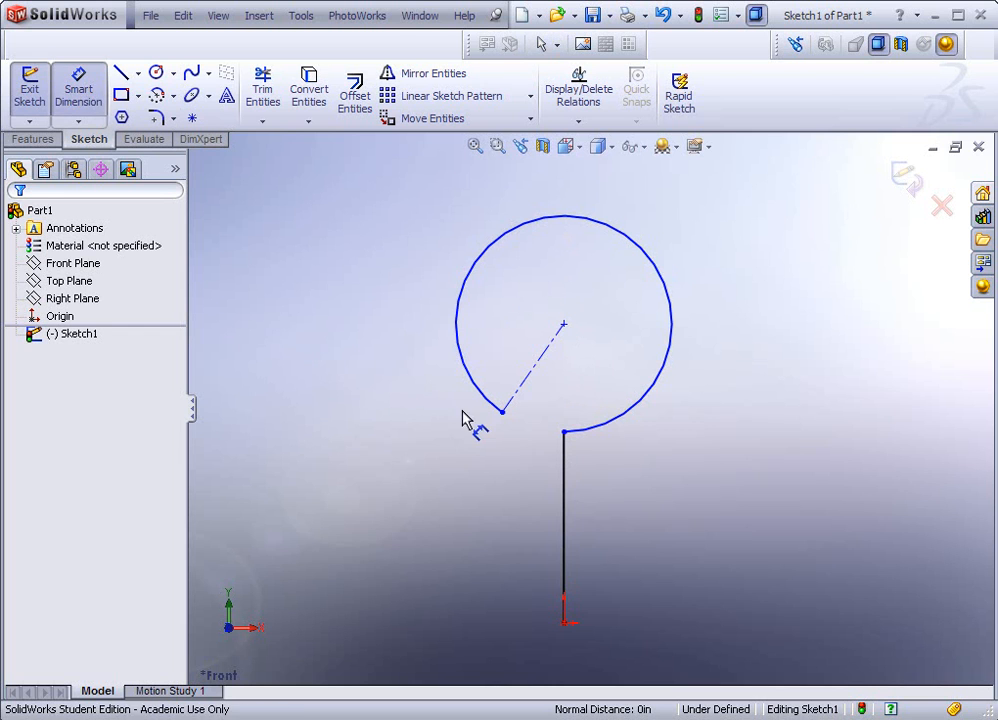
{"action": "left_click", "coordinate": [669, 293]}
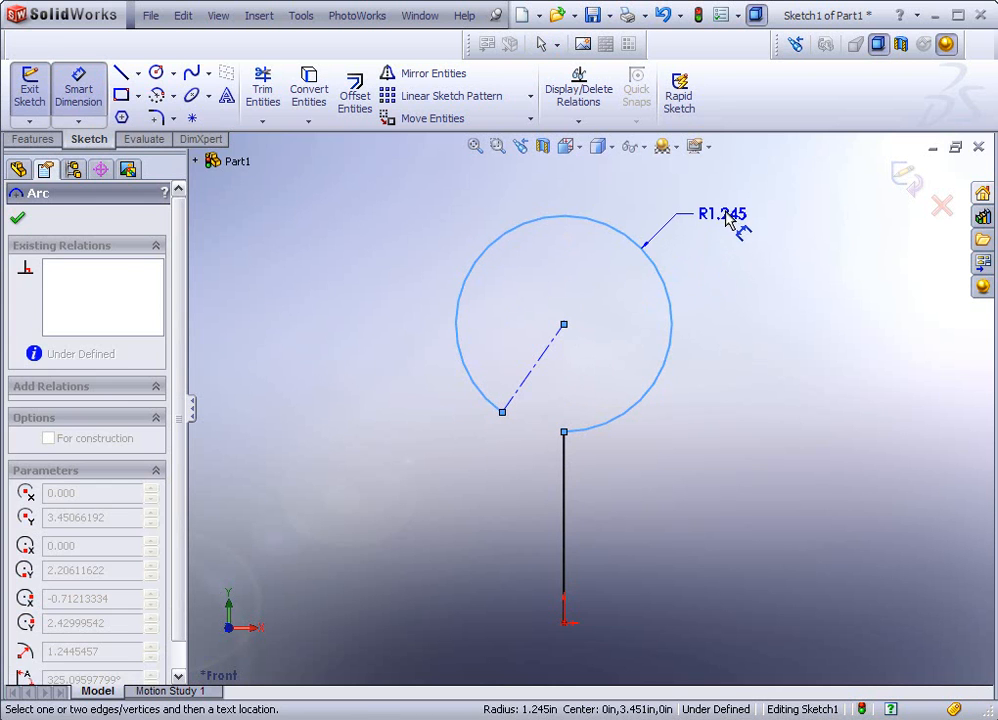
{"action": "left_click", "coordinate": [734, 220]}
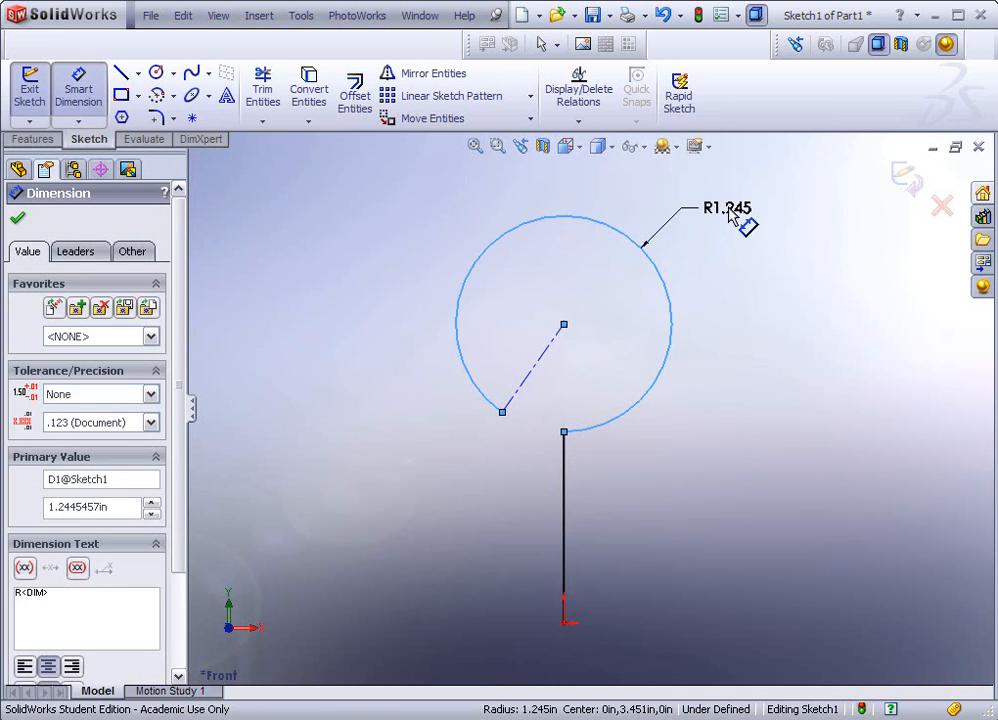
{"action": "type", "text": "1.5"}
{"action": "key", "text": "Return"}
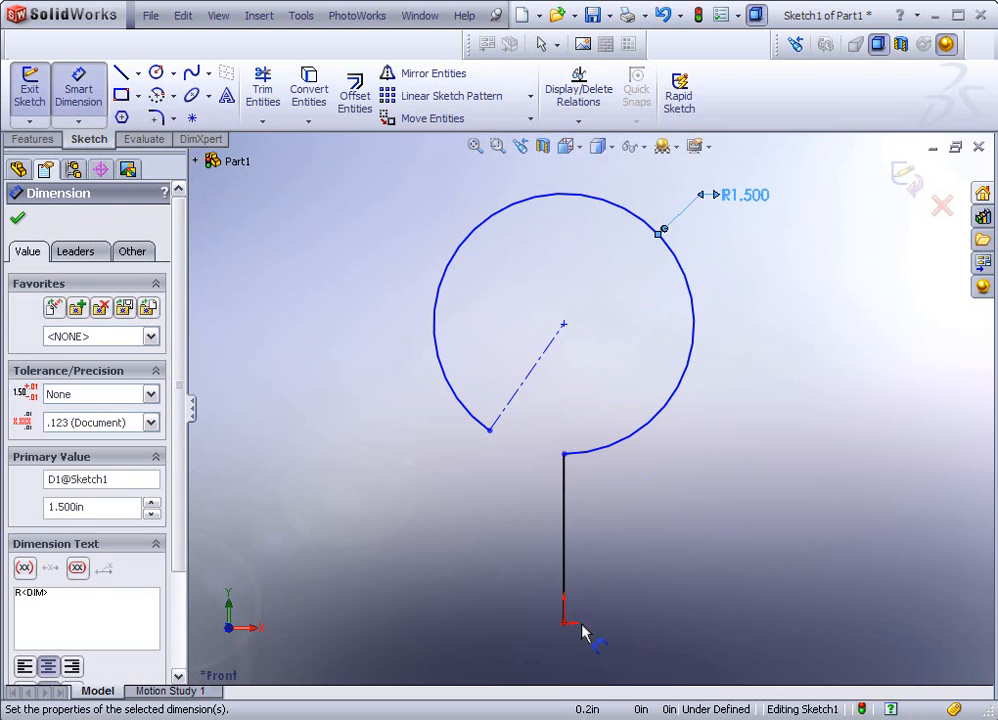
Dimension the vertical distance from the origin to the arc's centre to 4 in.
{"action": "left_click", "coordinate": [564, 623]}
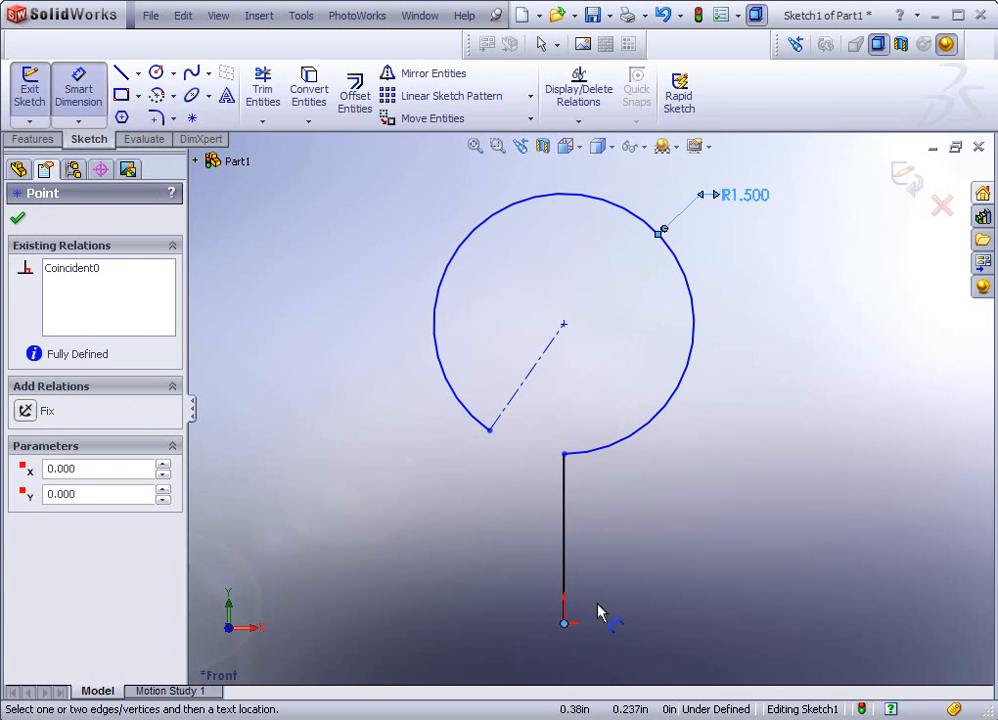
{"action": "left_click", "coordinate": [564, 325]}
{"action": "left_click", "coordinate": [790, 467]}
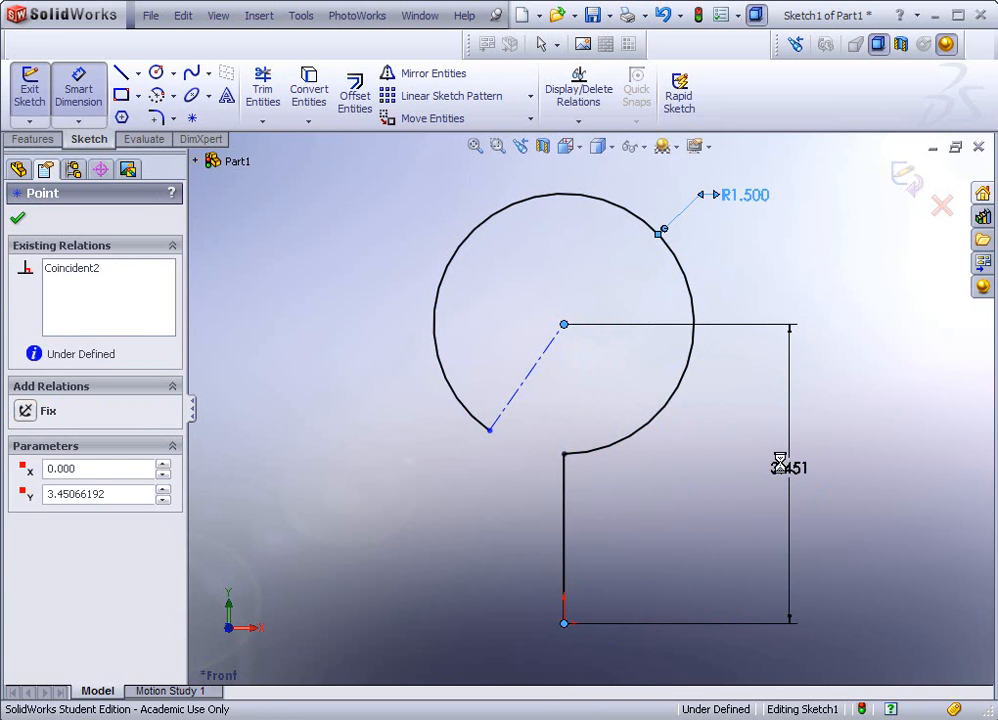
{"action": "type", "text": "4"}
{"action": "key", "text": "Return"}
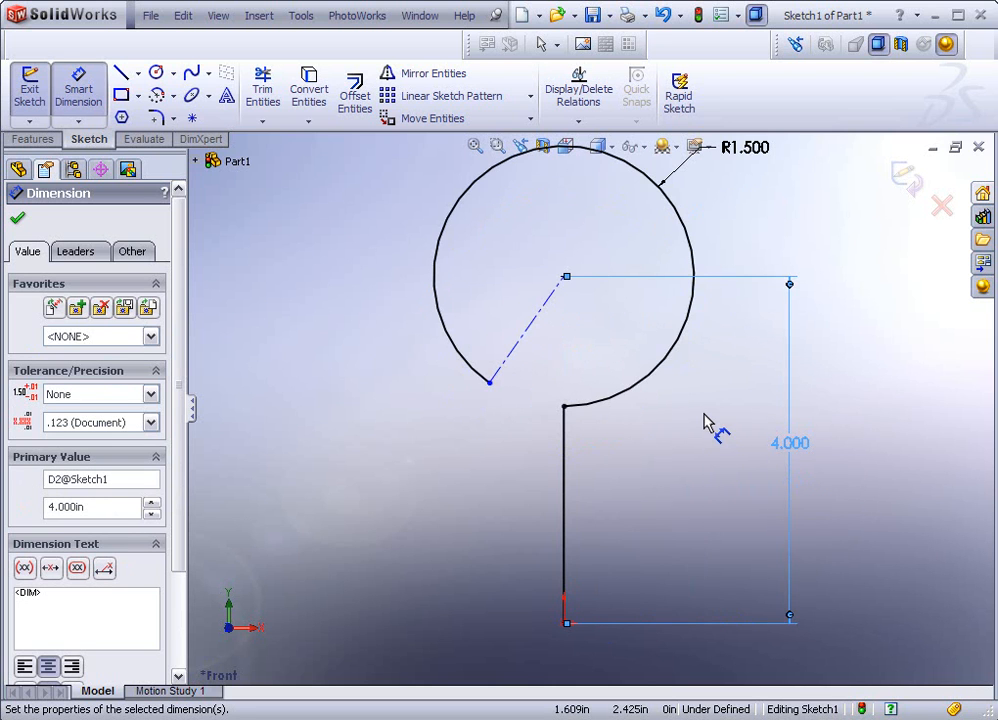
Dimension the angle between the centerline and the vertical line to 15 degrees.
{"action": "scroll", "coordinate": [704, 414], "scroll_direction": "up", "scroll_amount": 1}
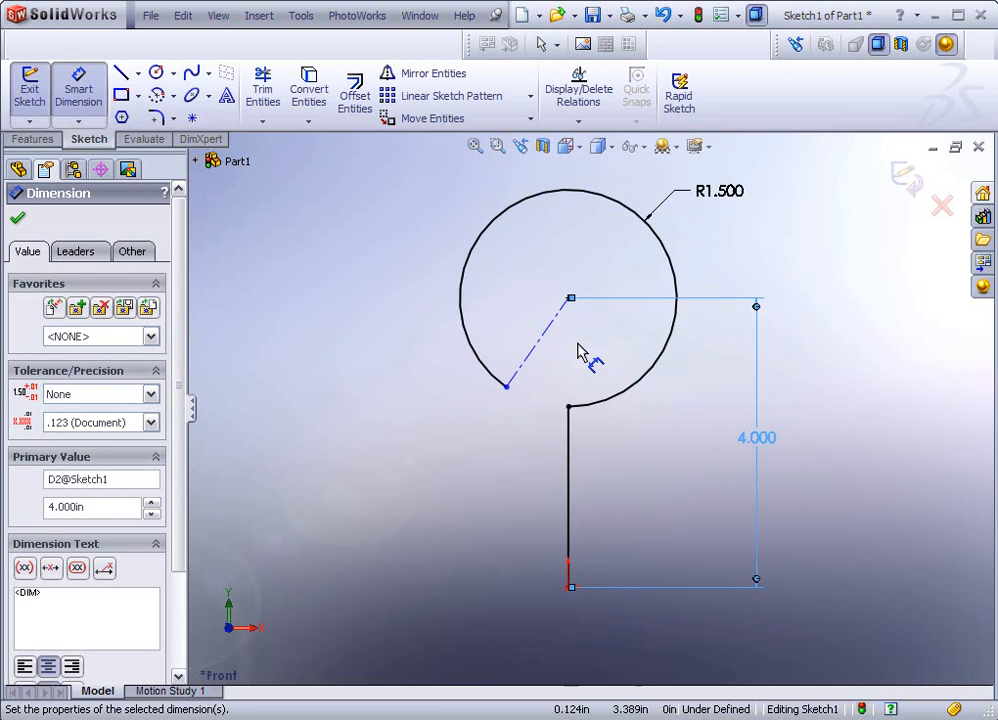
{"action": "scroll", "coordinate": [582, 351], "scroll_direction": "down", "scroll_amount": 1}
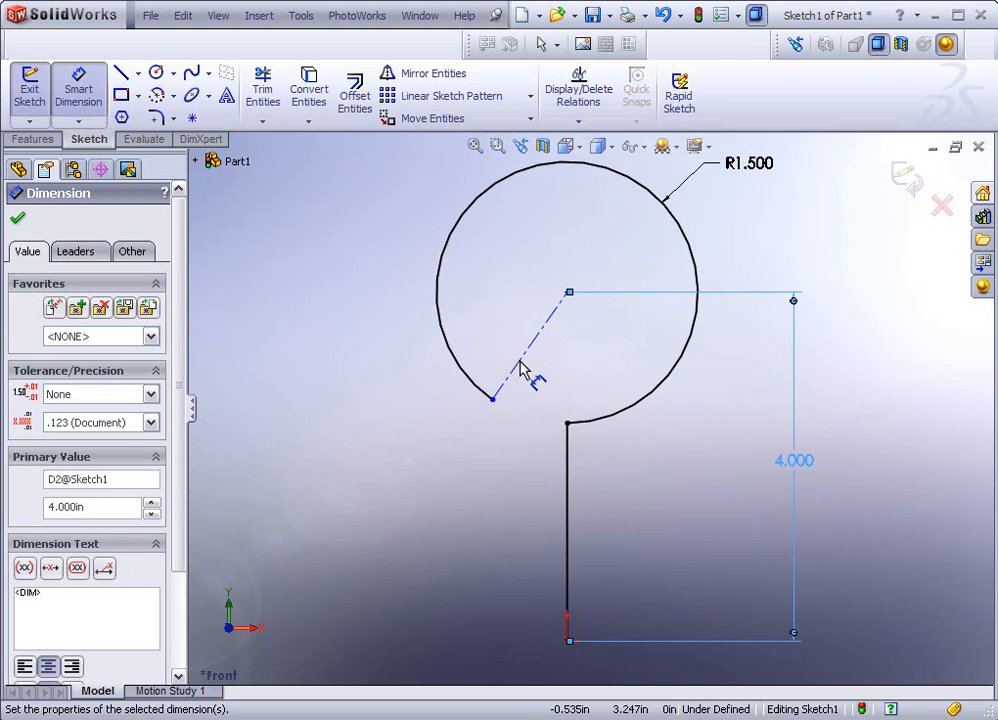
{"action": "left_click", "coordinate": [531, 356]}
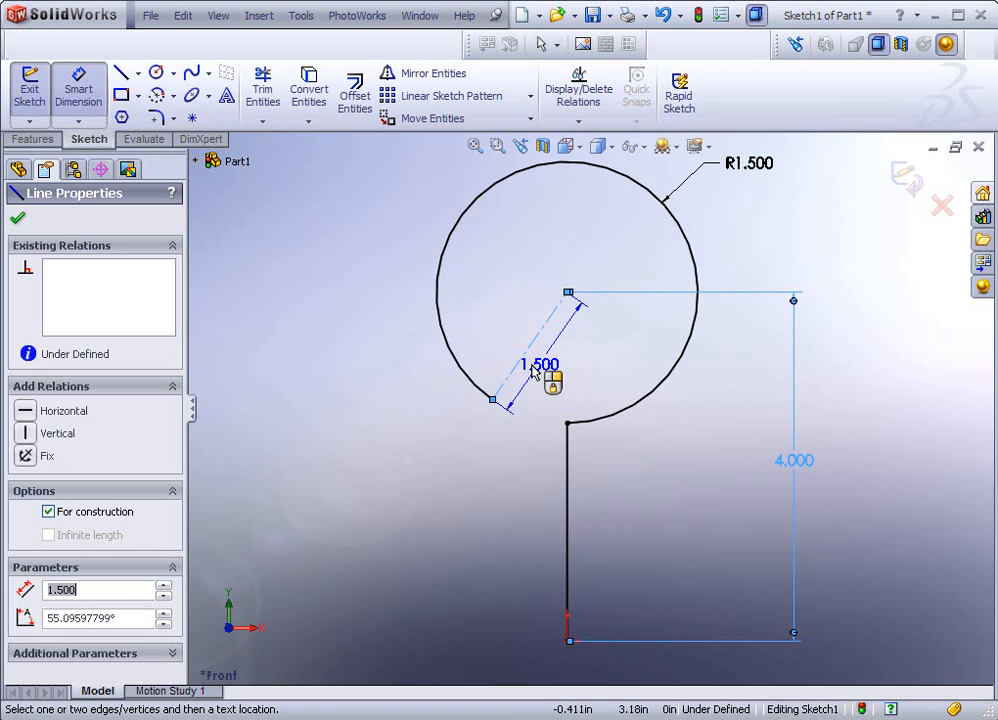
{"action": "left_click", "coordinate": [567, 515]}
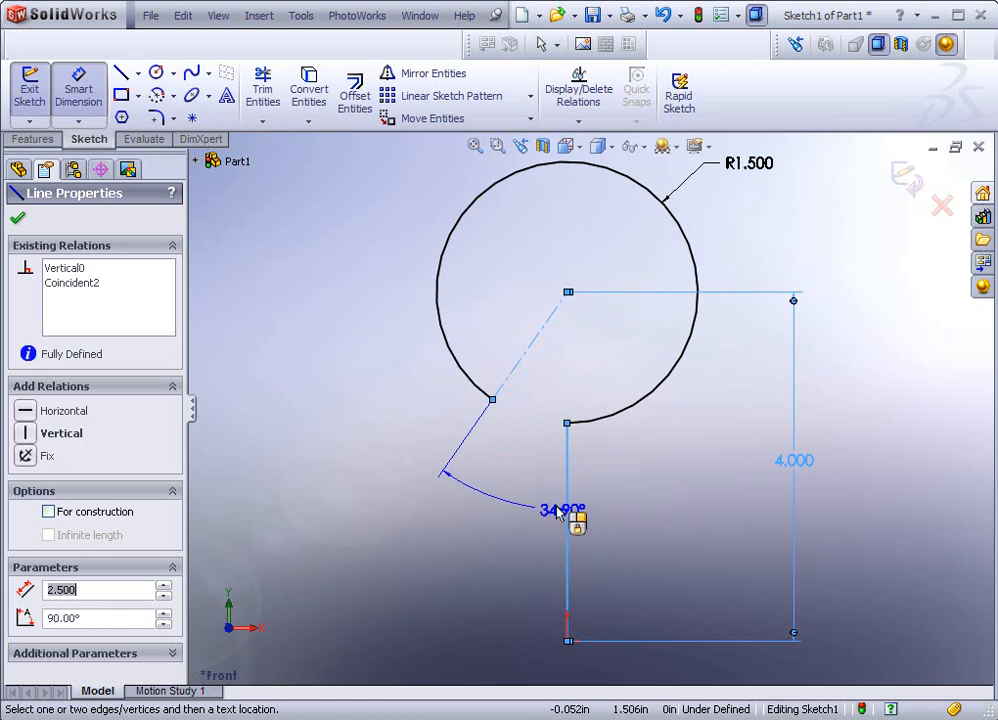
{"action": "left_click", "coordinate": [516, 484]}
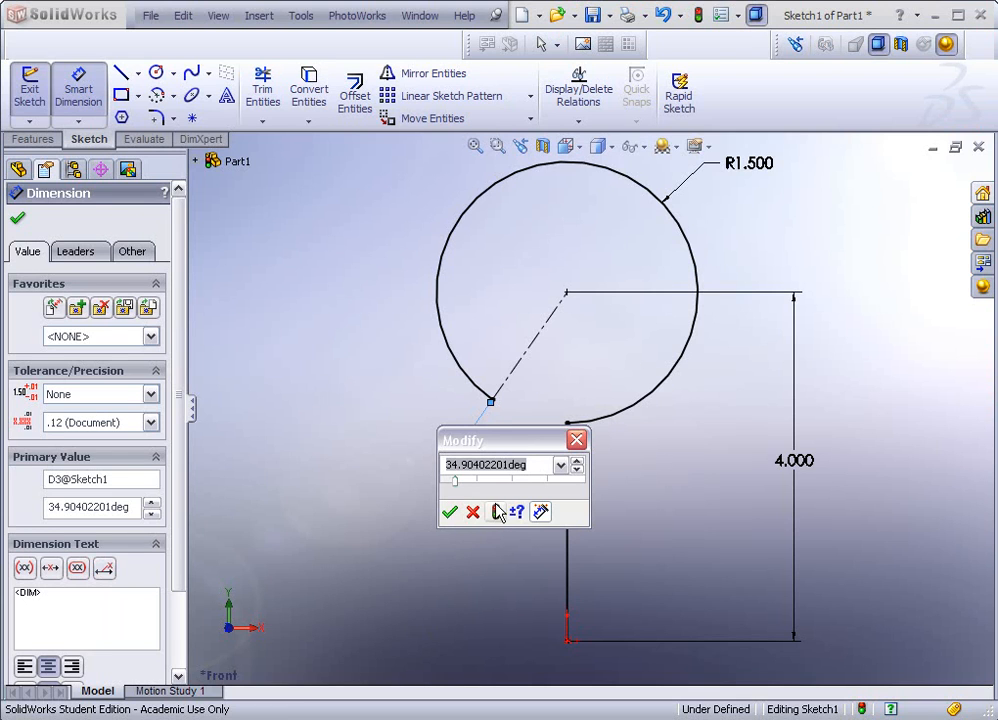
{"action": "type", "text": "15"}
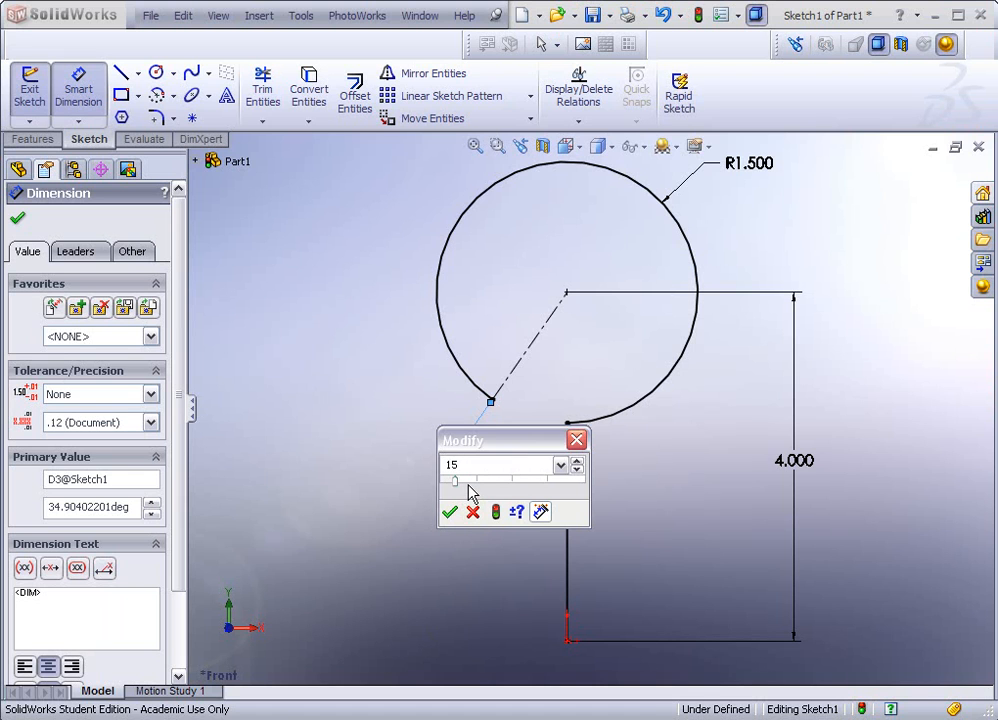
{"action": "key", "text": "Return"}
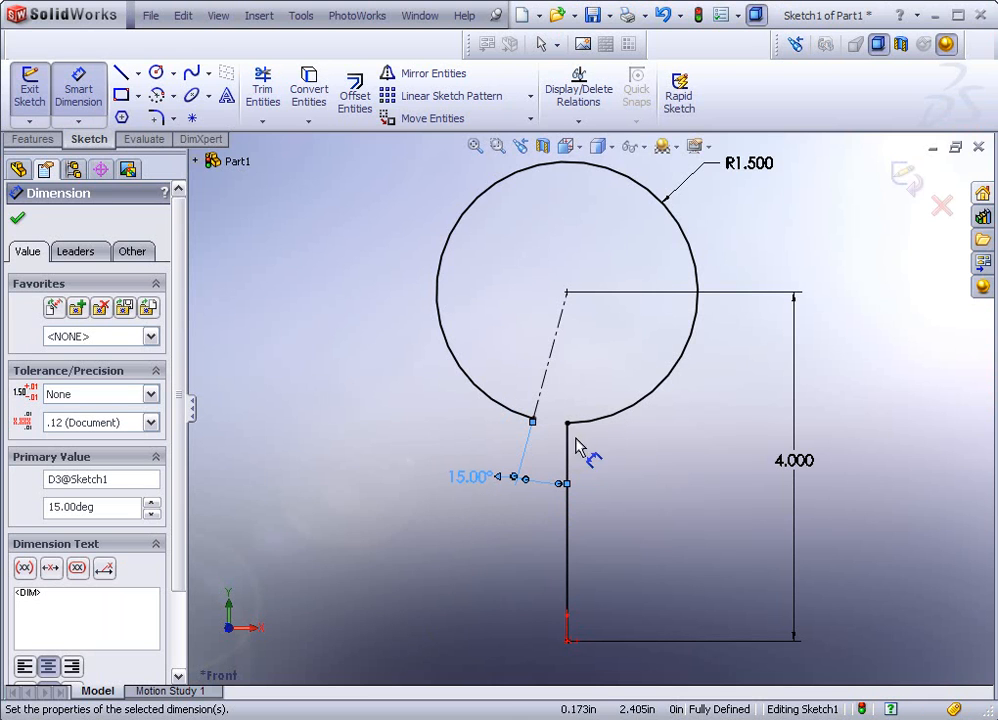
Add a 1 in sketch fillet where the vertical line meets the large arc and reposition its radius dimension outside the curve.
{"action": "left_click", "coordinate": [157, 118]}
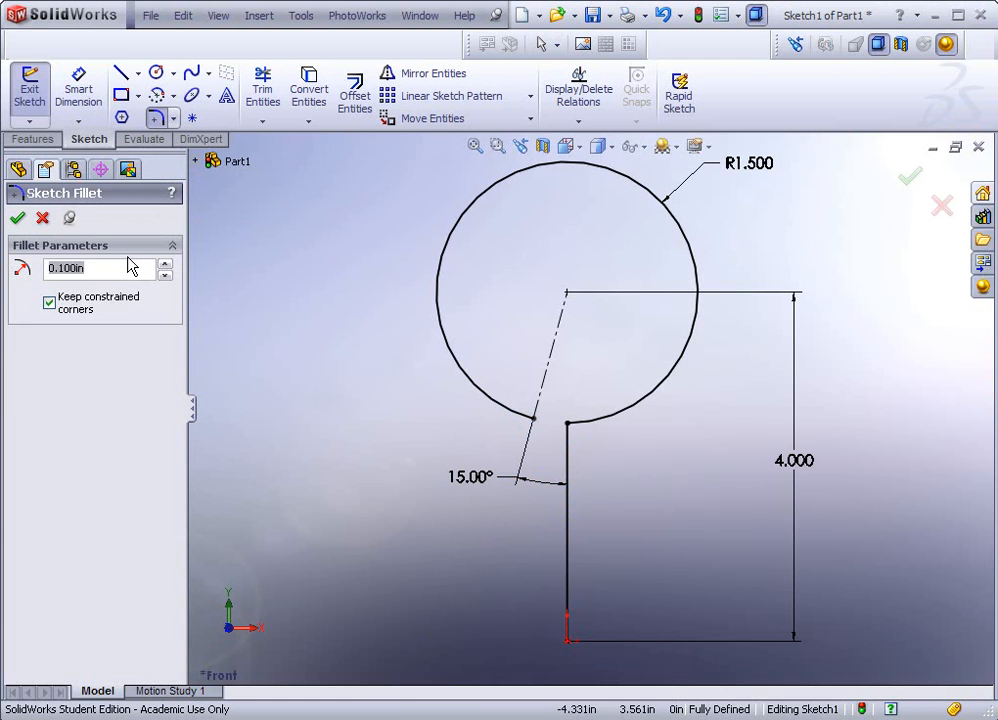
{"action": "type", "text": "1"}
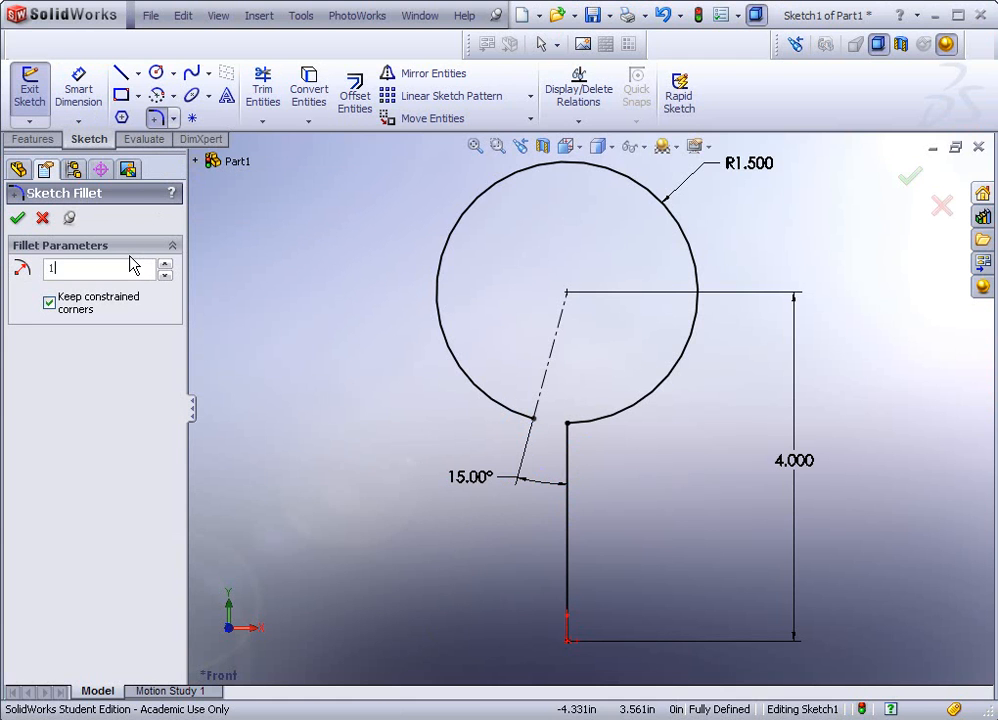
{"action": "left_click", "coordinate": [566, 437]}
{"action": "right_click", "coordinate": [566, 437]}
{"action": "left_click_drag", "start_coordinate": [507, 397], "coordinate": [441, 420]}
{"action": "left_click", "coordinate": [672, 592]}
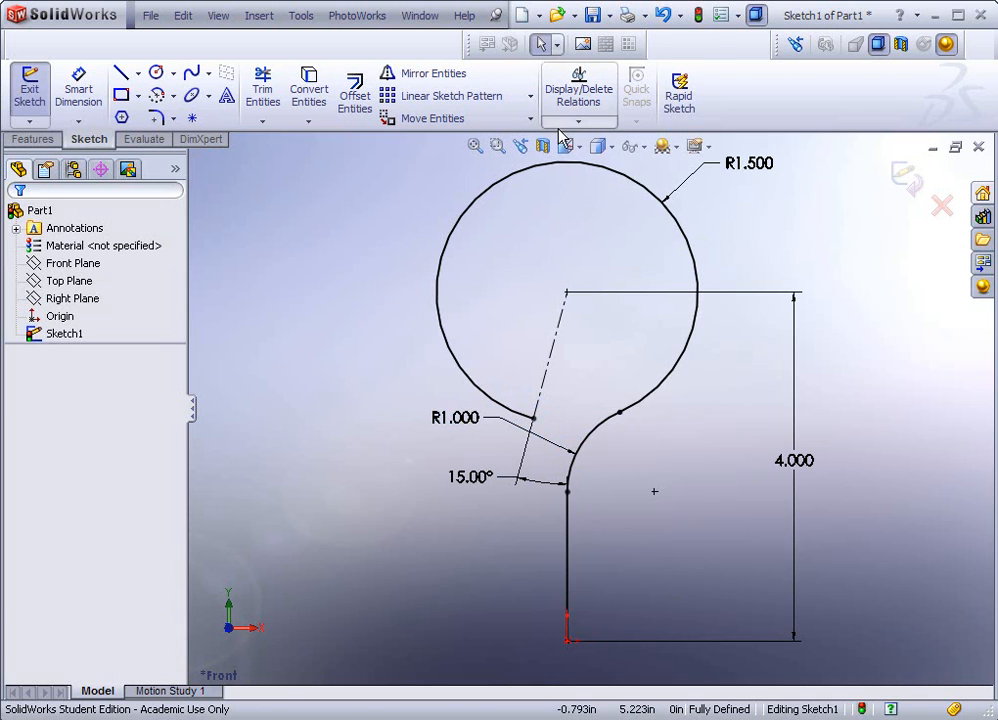
Close the hook sketch and start a new sketch on the Right Plane, viewed from the Right orientation.
{"action": "left_click", "coordinate": [699, 16]}
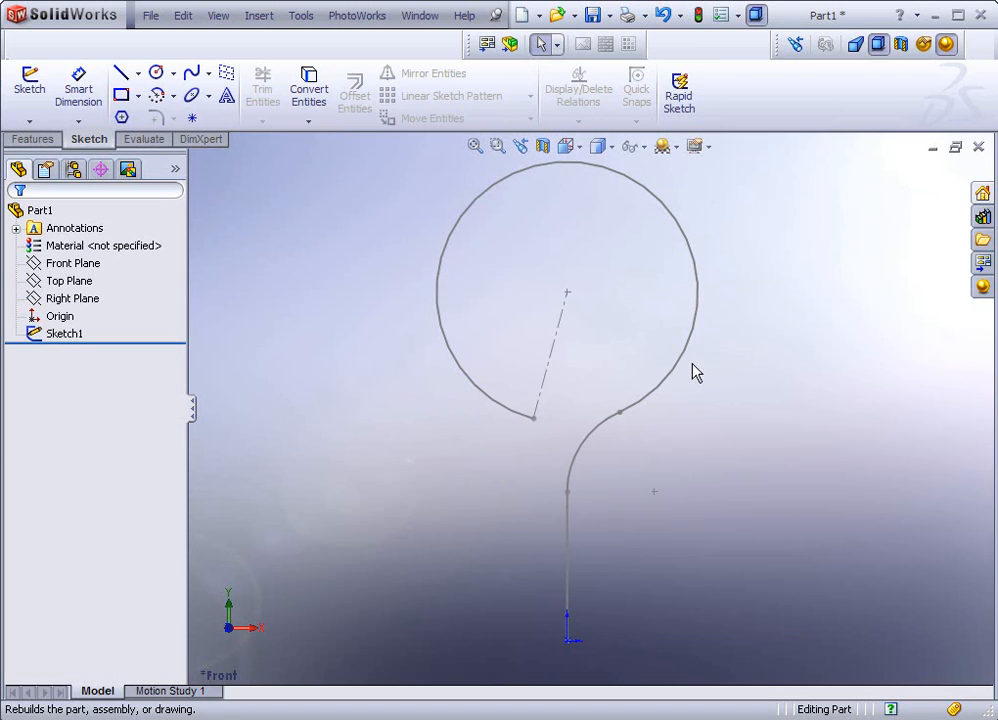
{"action": "left_click", "coordinate": [86, 300]}
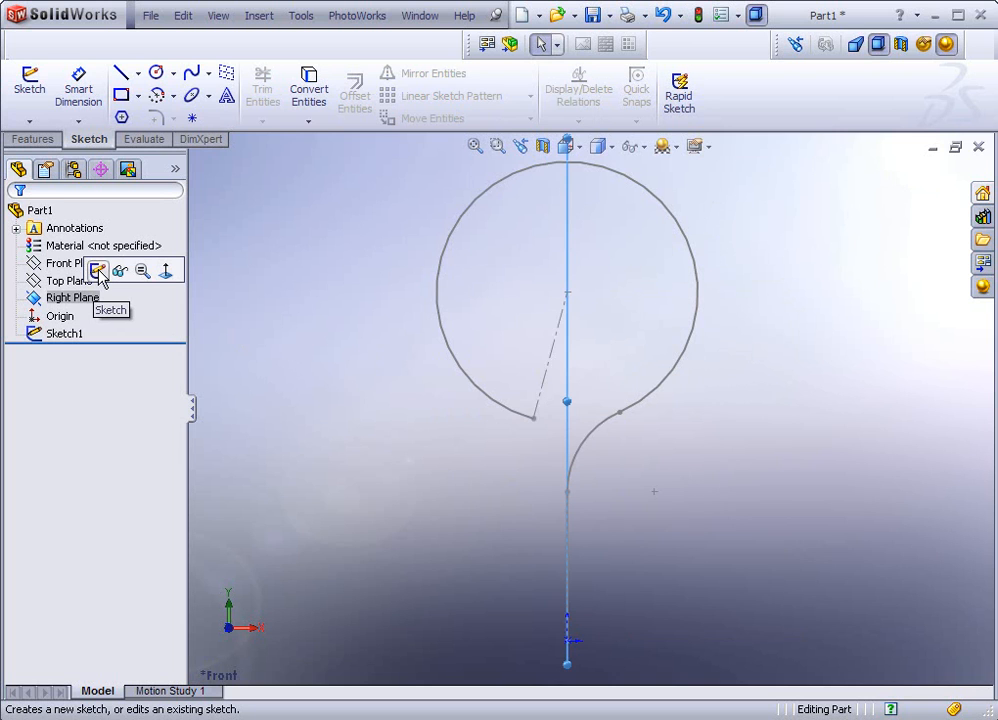
{"action": "left_click", "coordinate": [97, 271]}
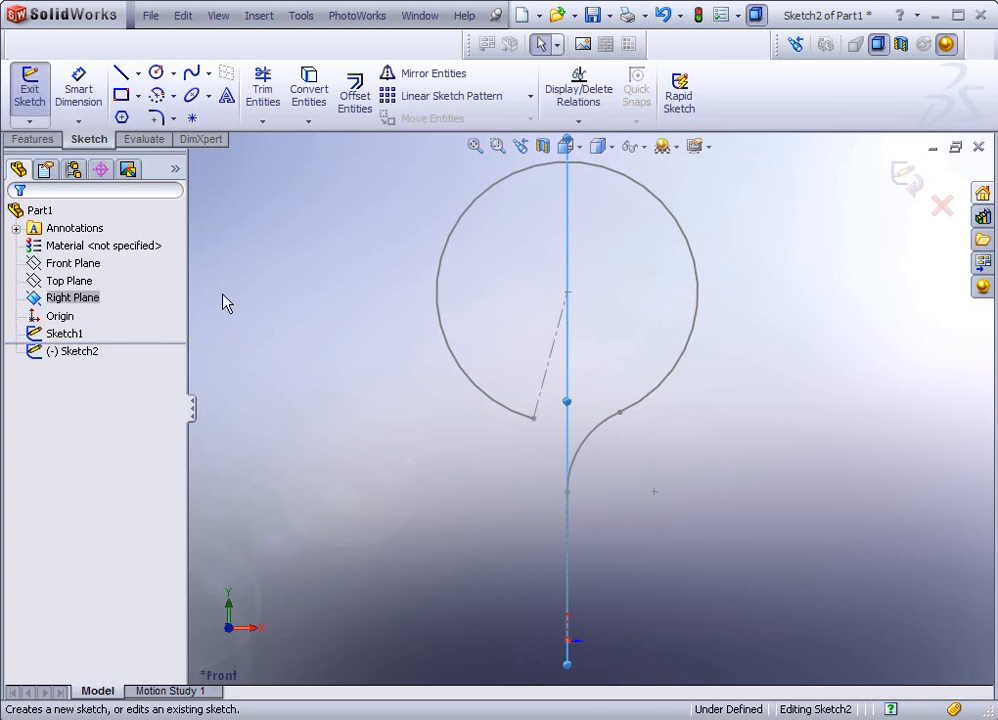
{"action": "left_click", "coordinate": [611, 150]}
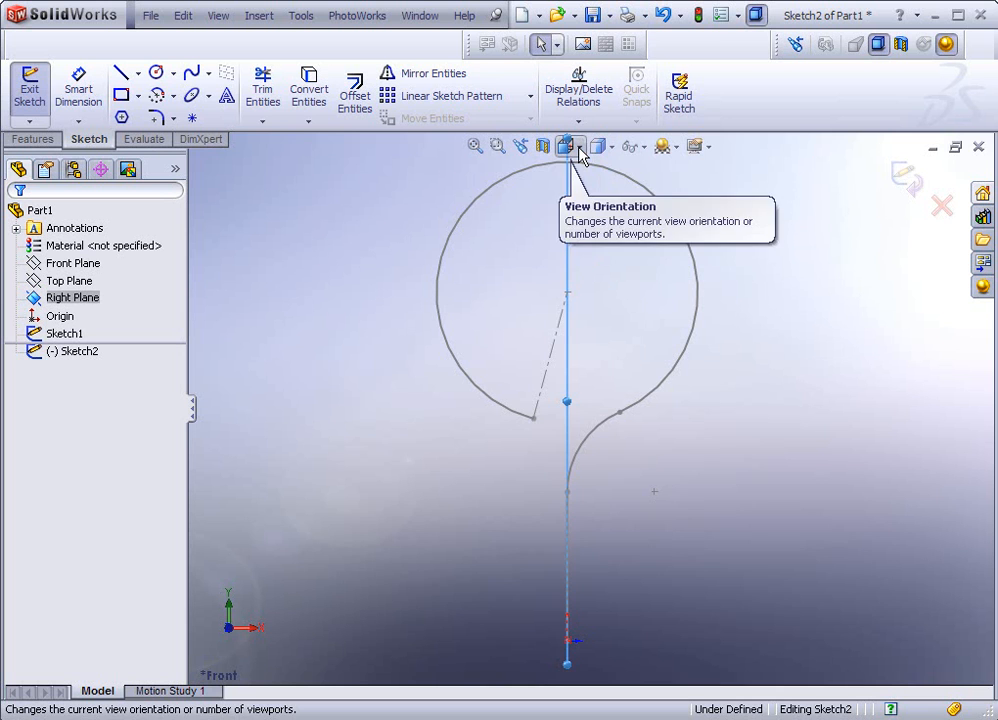
{"action": "left_click", "coordinate": [579, 149]}
{"action": "left_click", "coordinate": [665, 220]}
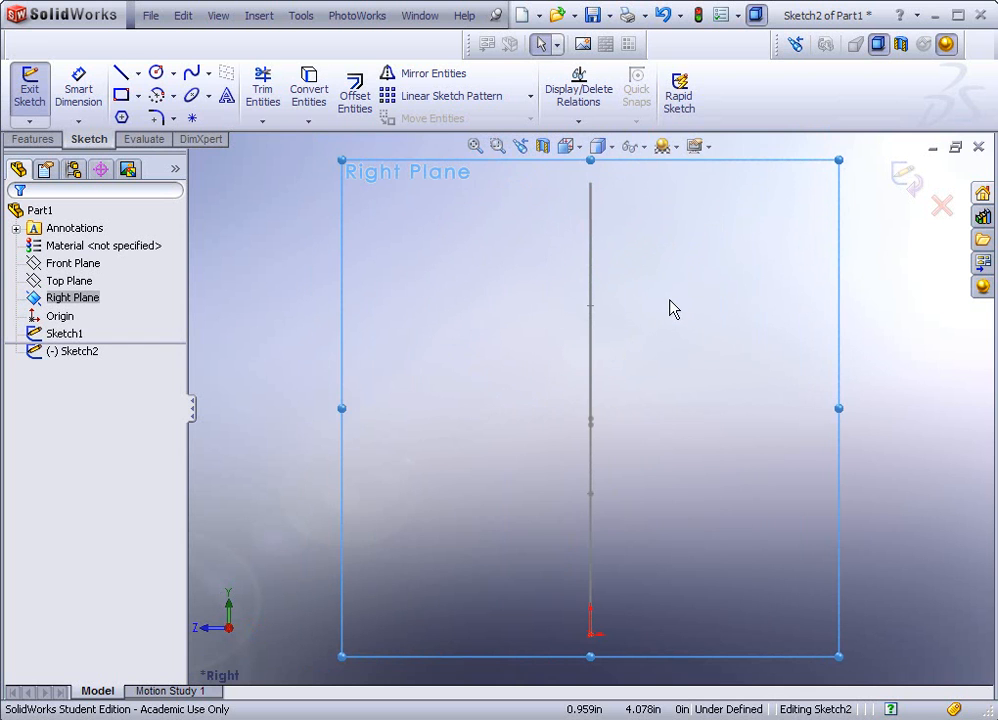
Draw a connected line chain from the origin: about 1.42 in vertical, about 1.11 in diagonal up and outward, ending with a long vertical segment.
{"action": "left_click", "coordinate": [121, 73]}
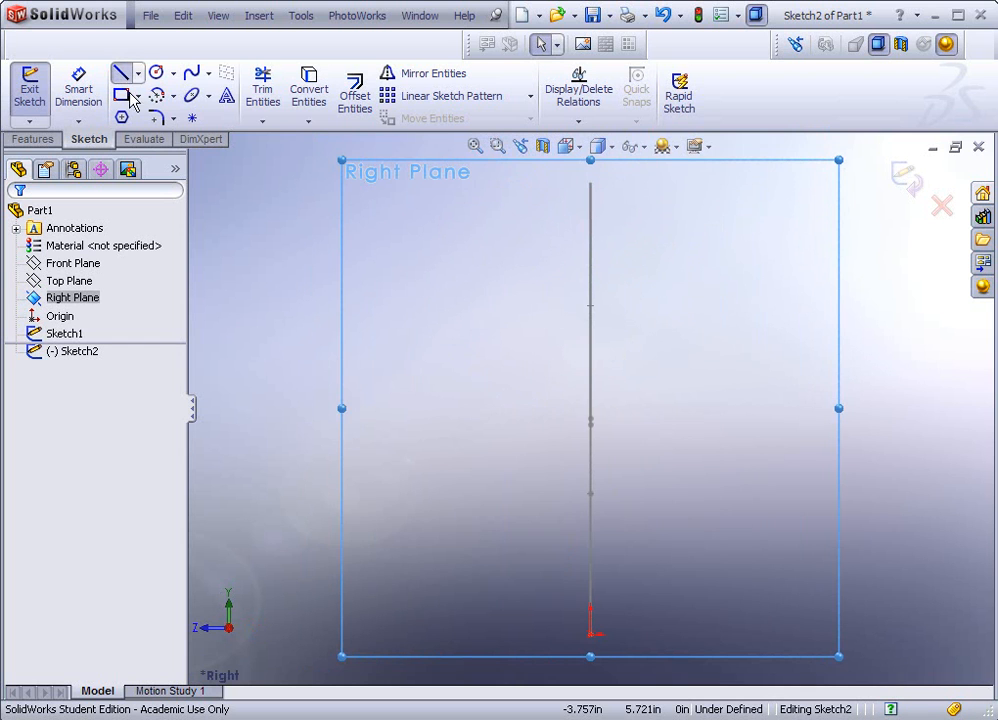
{"action": "left_click", "coordinate": [590, 633]}
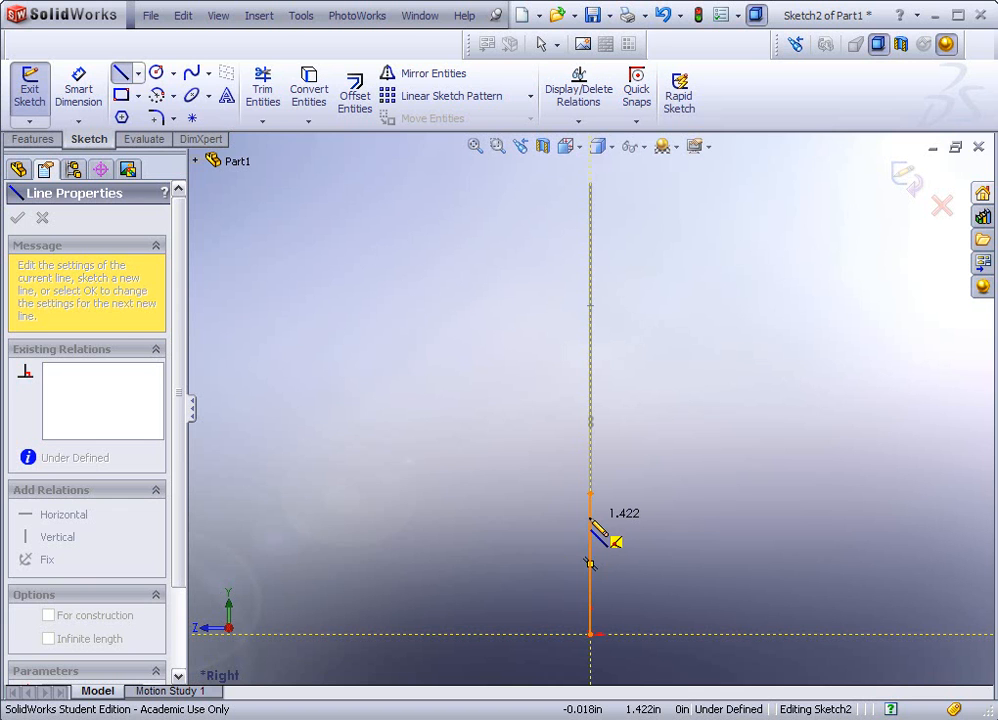
{"action": "left_click", "coordinate": [590, 517]}
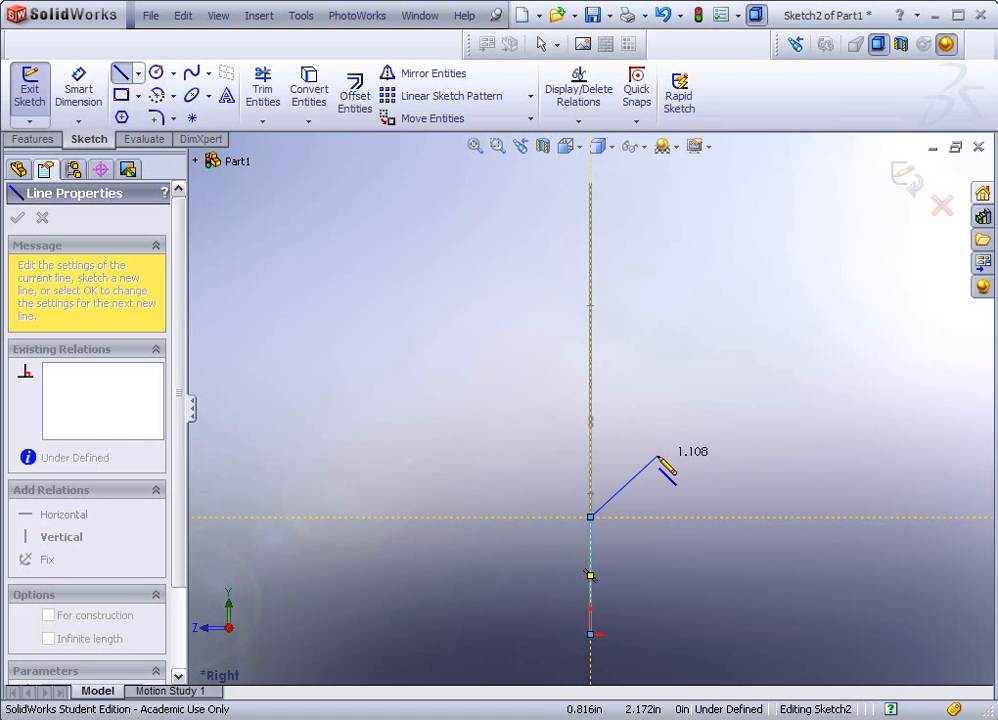
{"action": "left_click", "coordinate": [657, 455]}
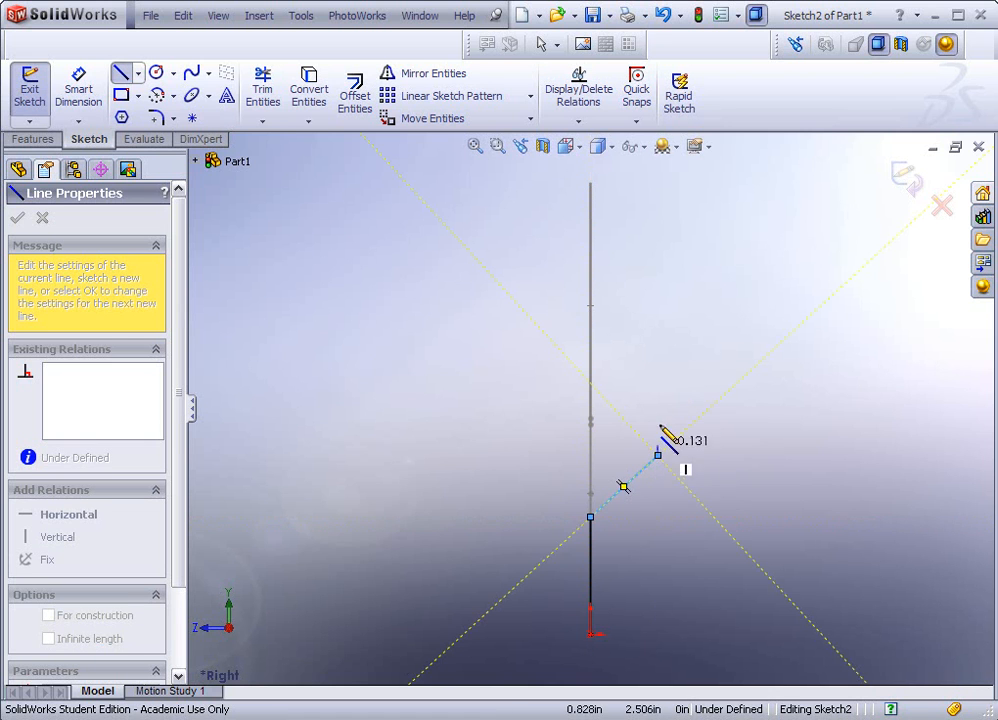
{"action": "left_click", "coordinate": [657, 168]}
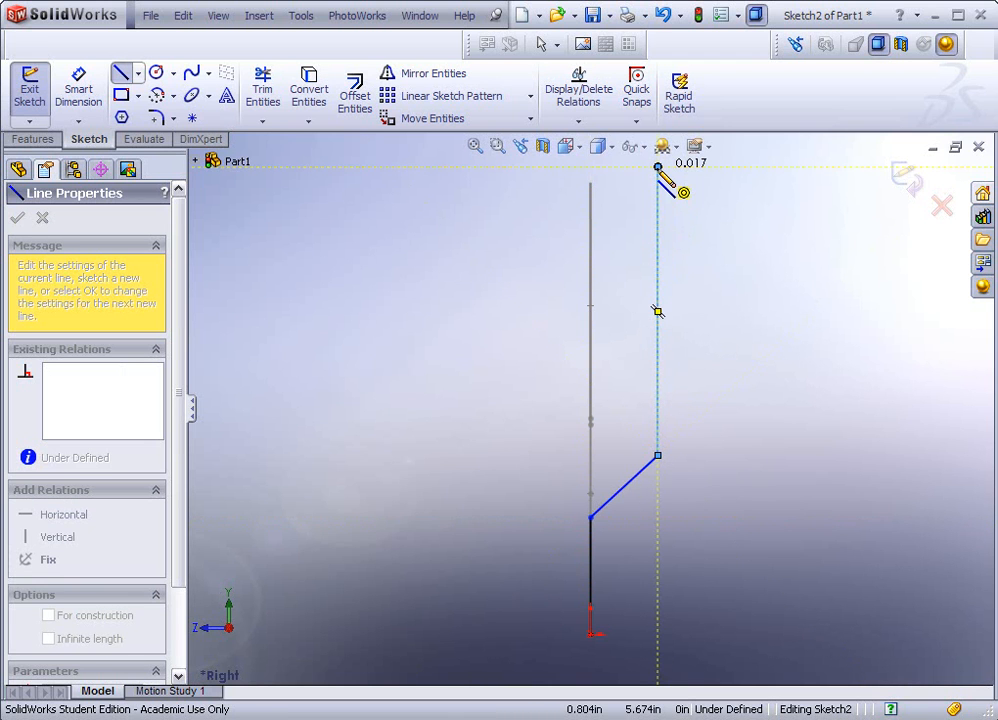
{"action": "key", "text": "Escape"}
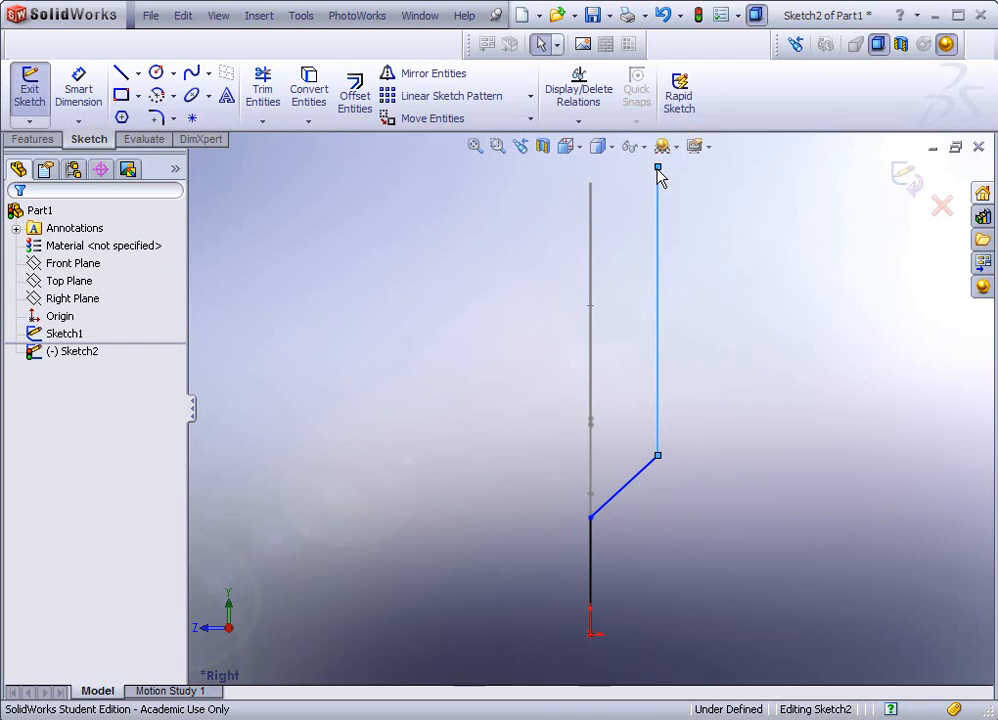
{"action": "left_click", "coordinate": [757, 286]}
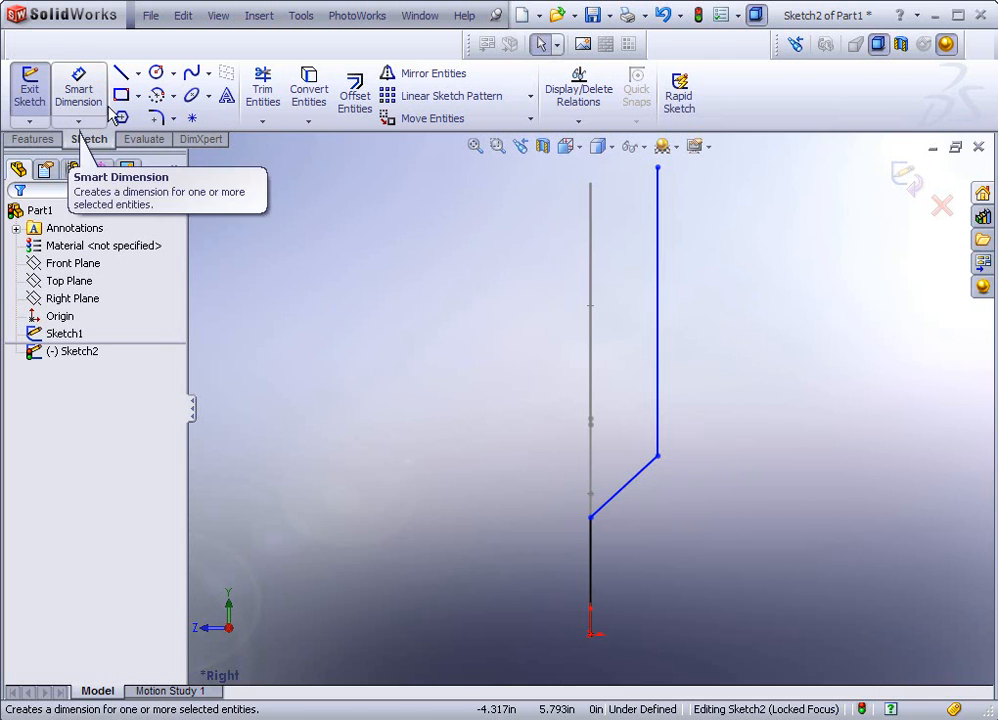
Switch to the Sweeping instructions document and examine the drawing for the Right plane sketch.
{"action": "key", "text": "alt+Tab"}
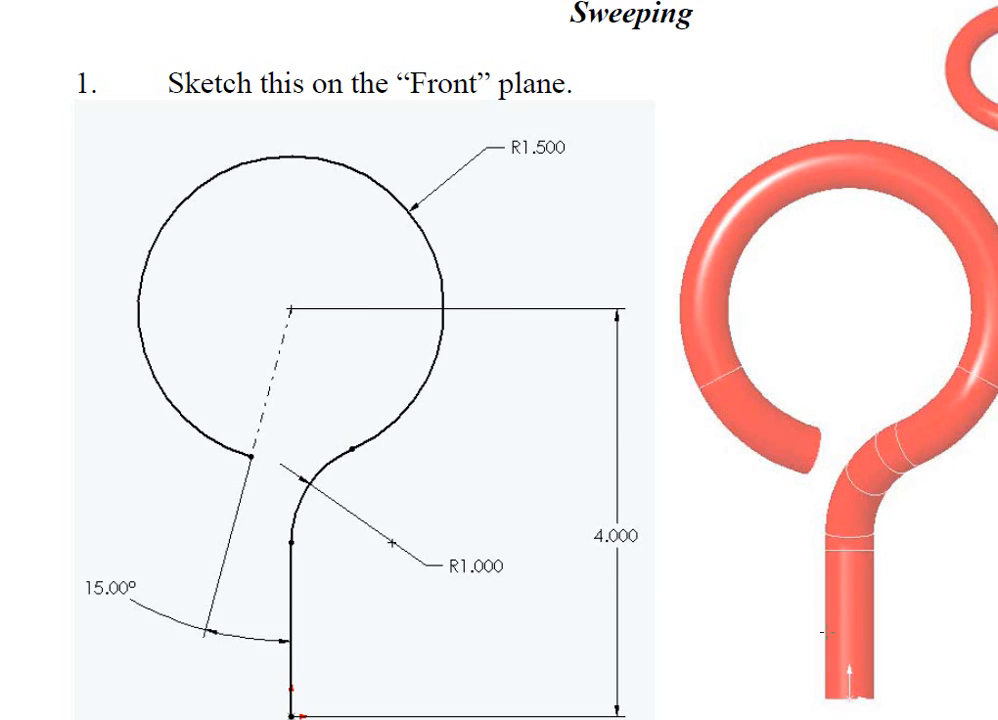
{"action": "scroll", "coordinate": [771, 573], "scroll_direction": "down", "scroll_amount": 9}
{"action": "scroll", "coordinate": [753, 503], "scroll_direction": "down", "scroll_amount": 10}
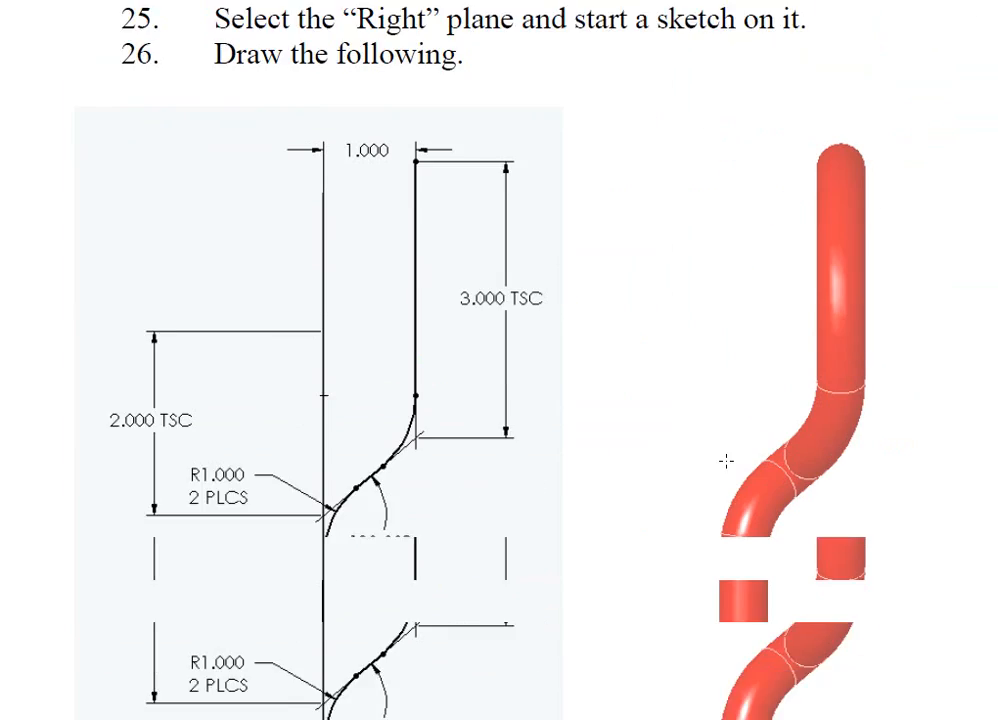
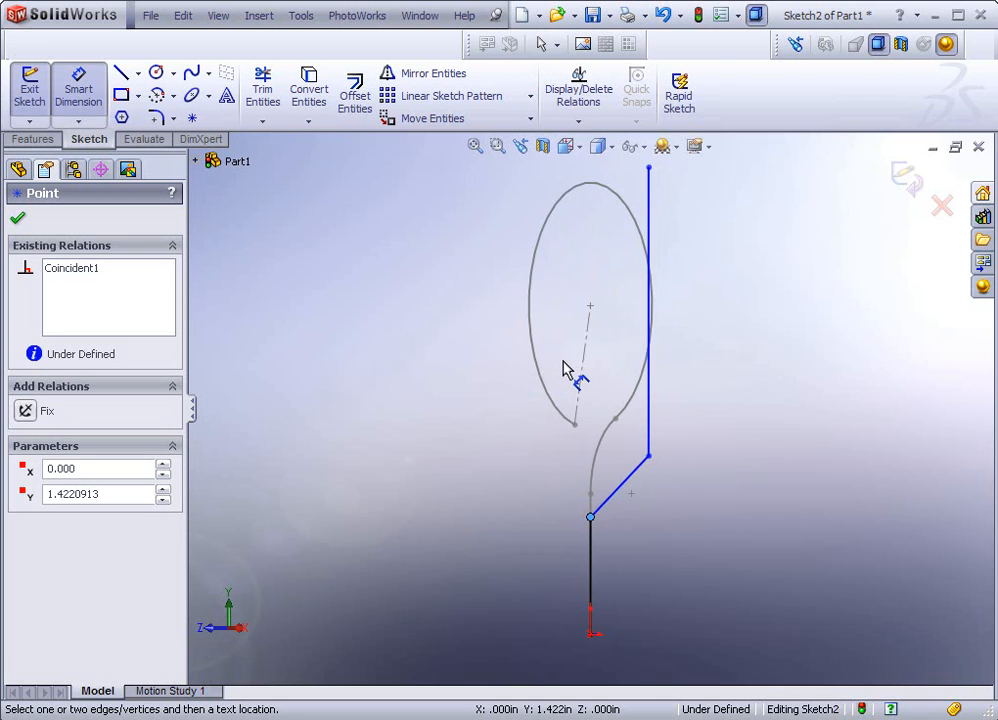
Dimension the vertical distance between the lower line's upper endpoint and the hook arc's centre to 2 in.
{"action": "left_click", "coordinate": [592, 310]}
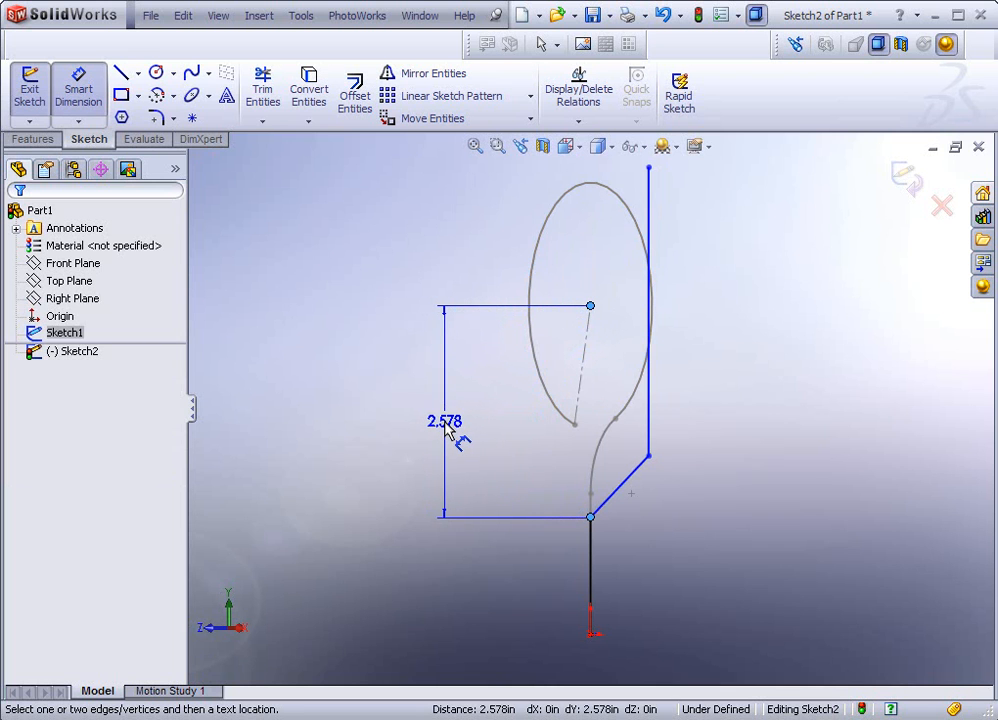
{"action": "left_click", "coordinate": [455, 428]}
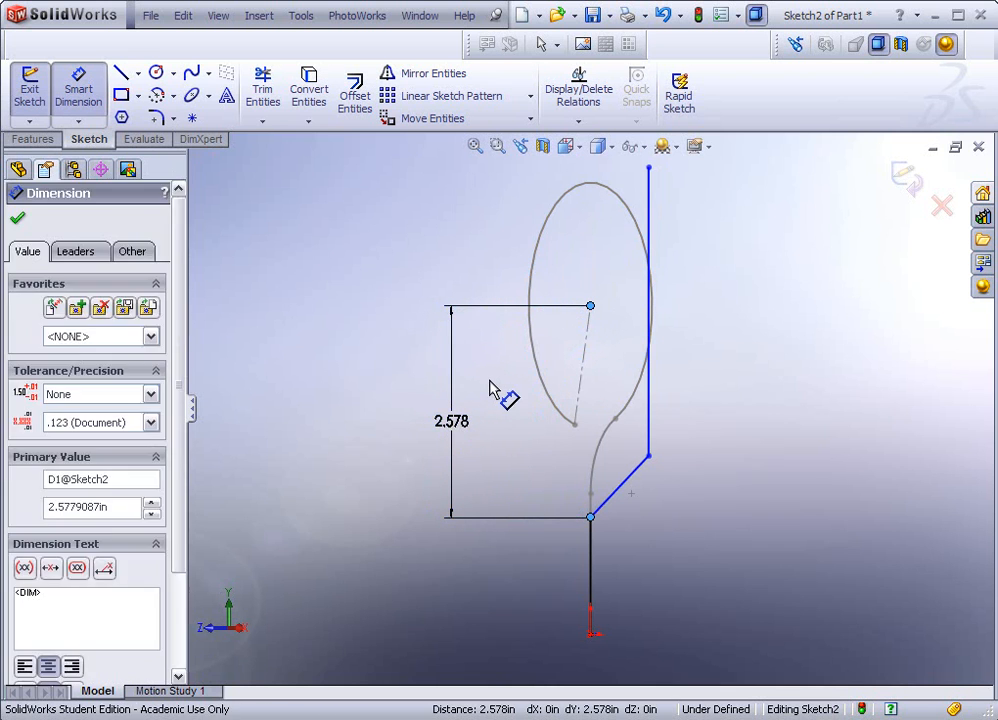
{"action": "type", "text": "2"}
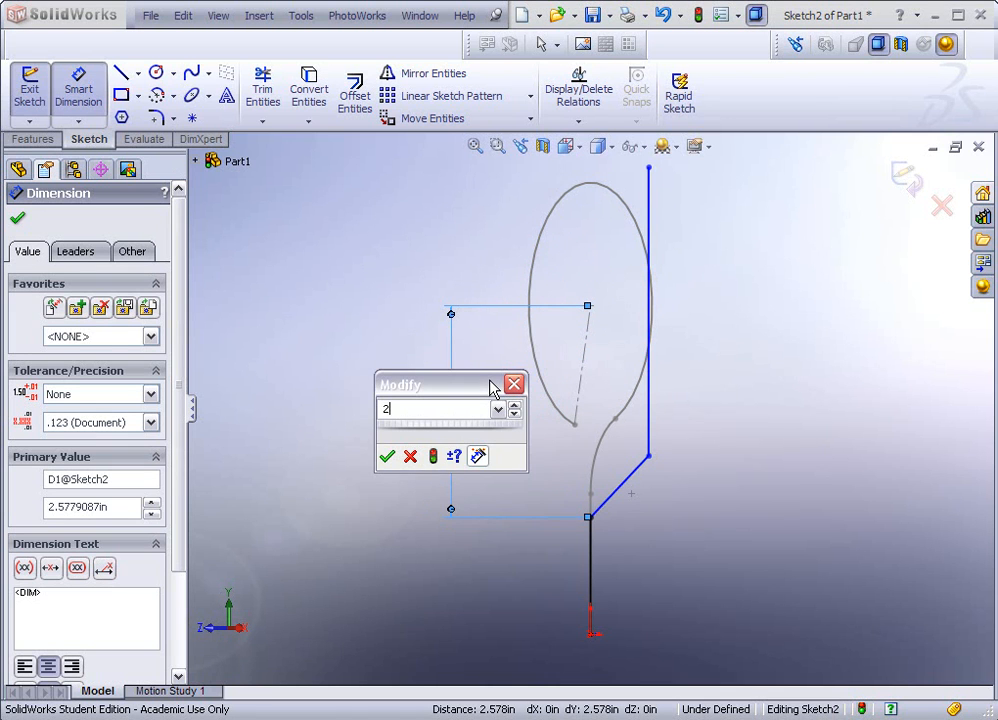
{"action": "key", "text": "Return"}
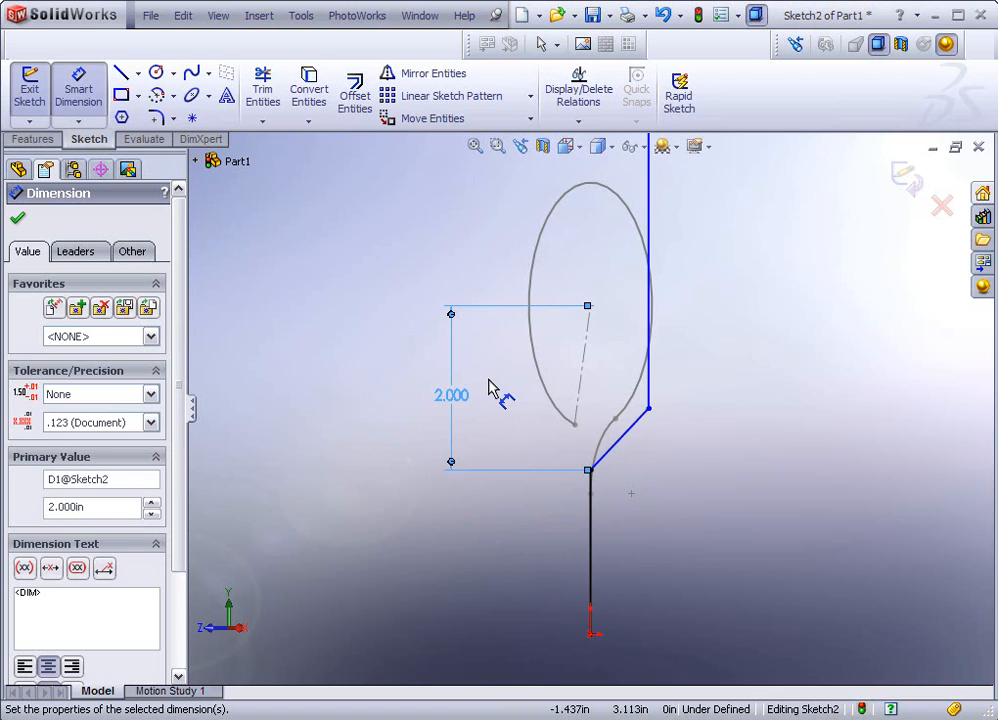
Return to the Right view and dimension the length of the upper vertical line to 3 in.
{"action": "key", "text": "Left"}
{"action": "key", "text": "Left"}
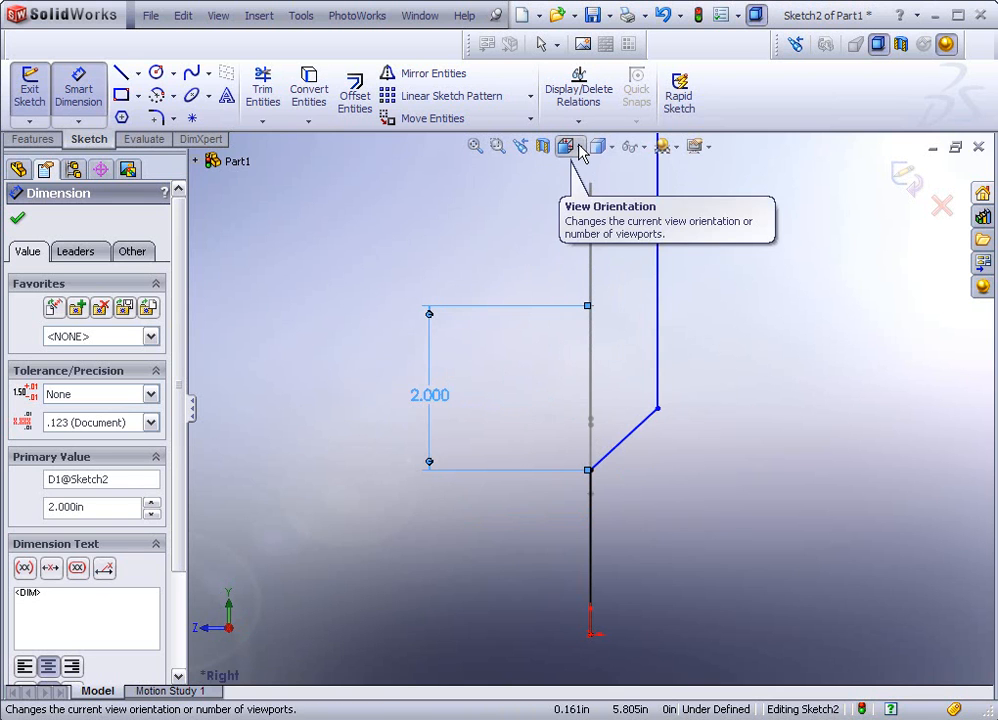
{"action": "left_click", "coordinate": [659, 339]}
{"action": "left_click", "coordinate": [745, 308]}
{"action": "left_click", "coordinate": [745, 308]}
{"action": "type", "text": "3"}
{"action": "key", "text": "Return"}
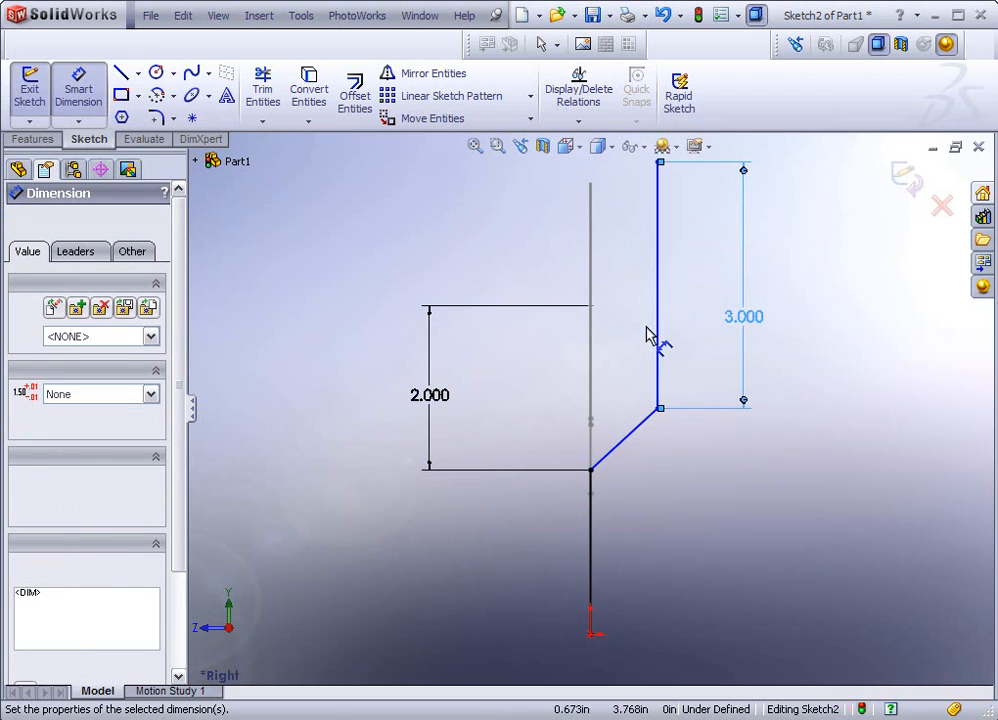
Dimension the horizontal distance between the hook sketch's vertical axis and the upper vertical line to 1 in.
{"action": "left_click", "coordinate": [632, 433]}
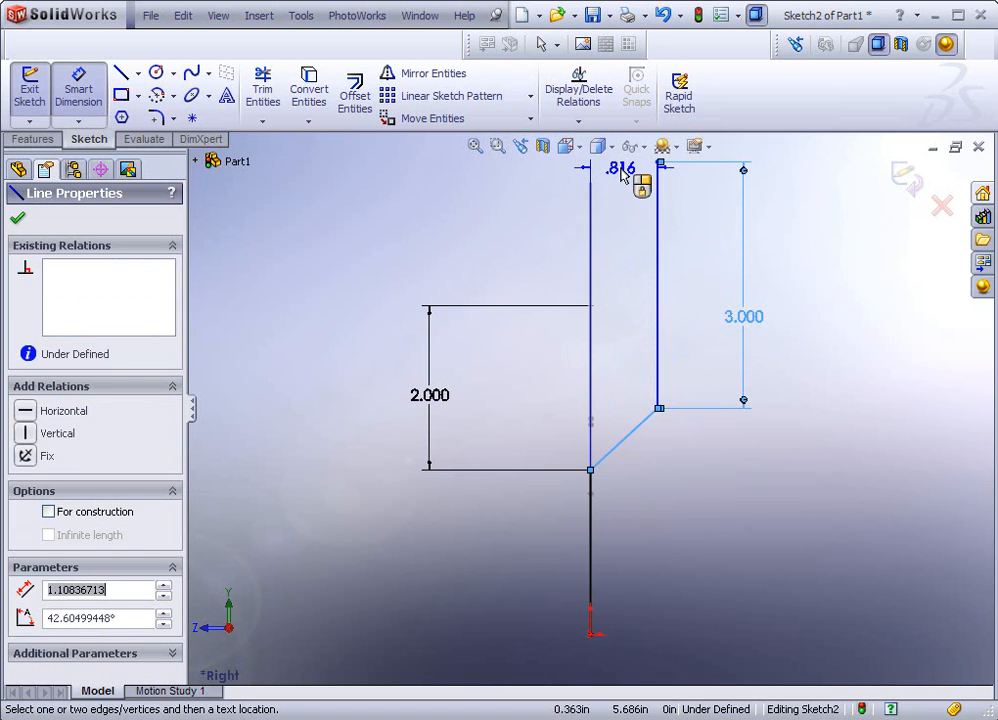
{"action": "left_click", "coordinate": [622, 175]}
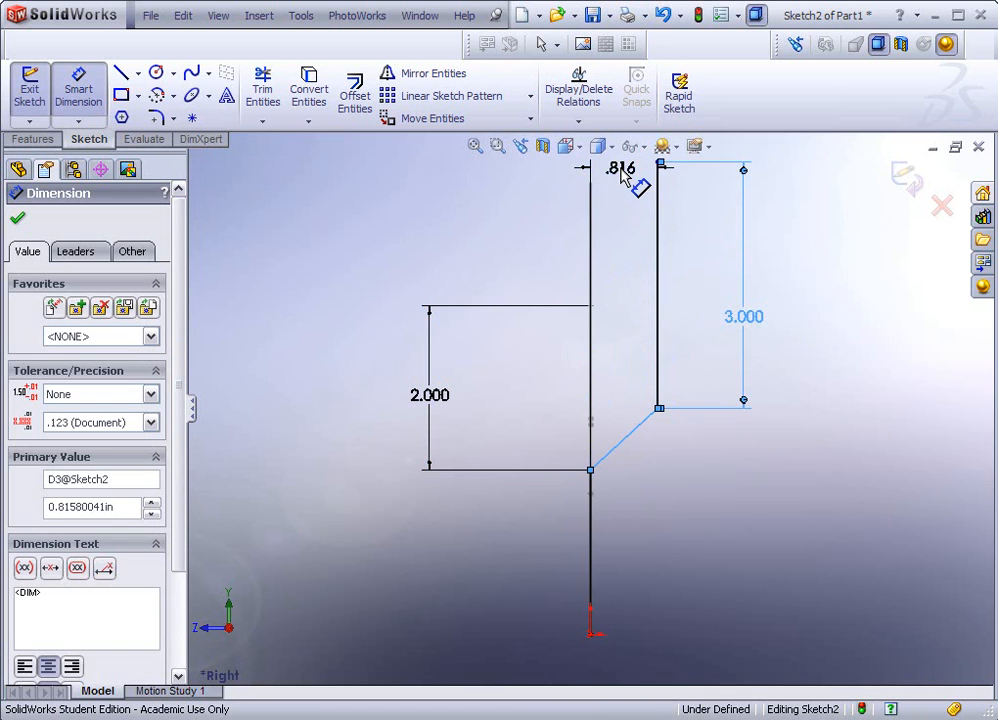
{"action": "key", "text": "Return"}
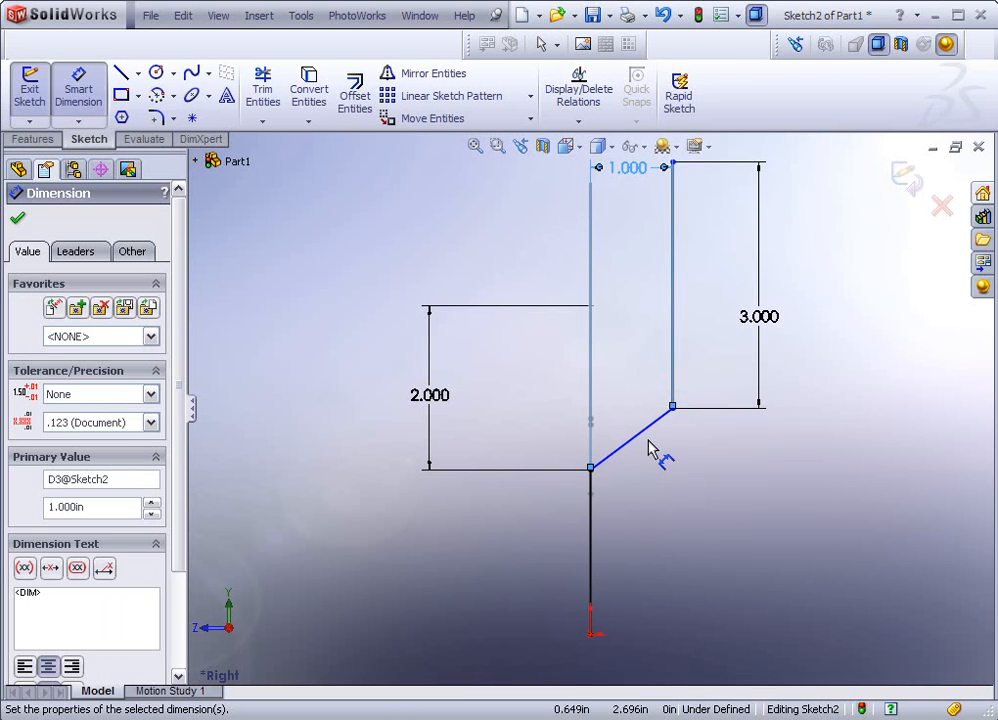
Dimension the angle between the lower vertical line and the slanted line to 130°.
{"action": "left_click", "coordinate": [594, 543]}
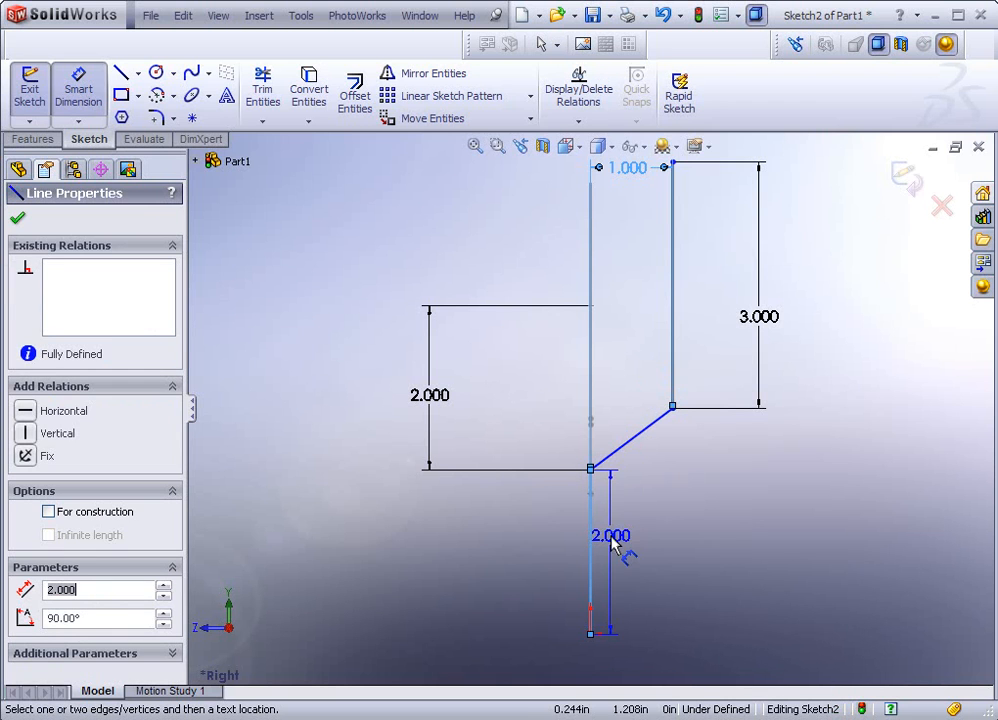
{"action": "left_click", "coordinate": [636, 443]}
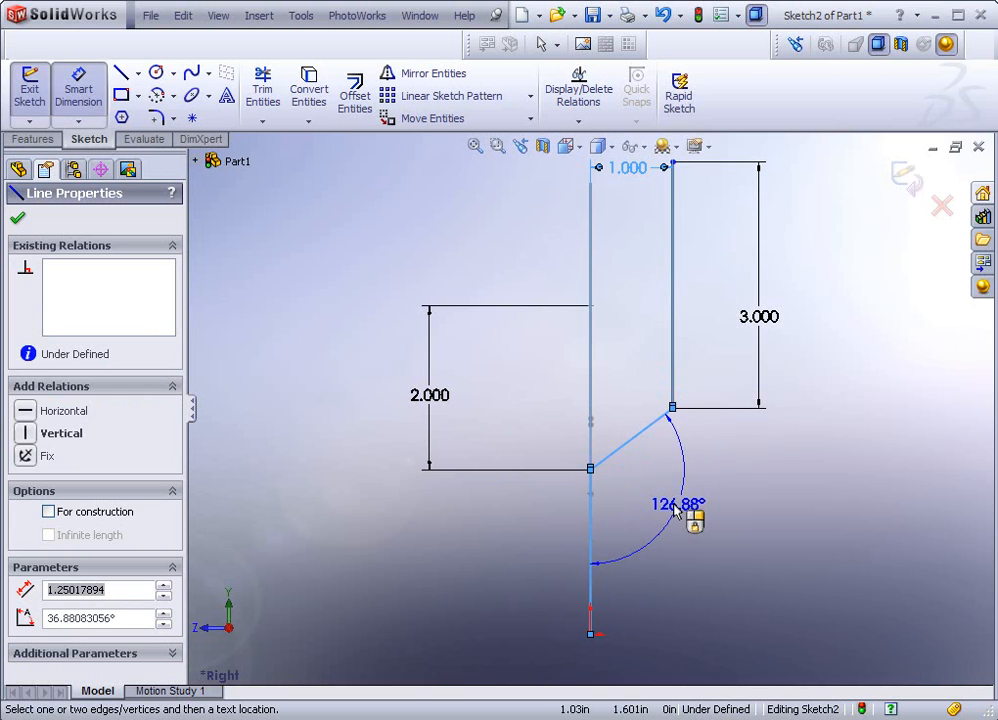
{"action": "left_click", "coordinate": [712, 474]}
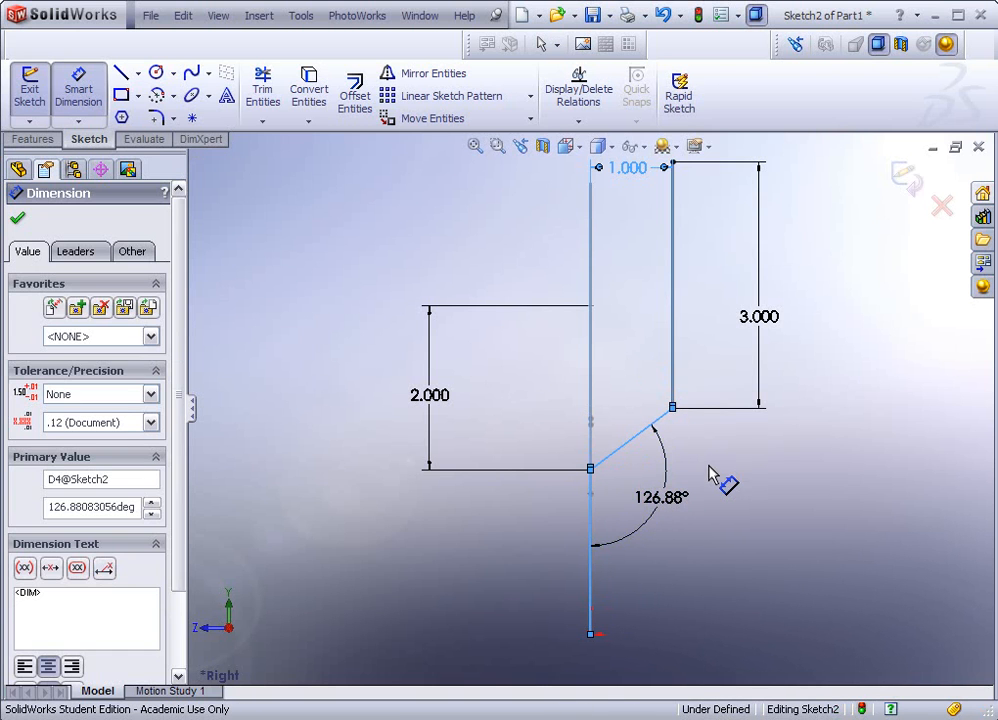
{"action": "type", "text": "130"}
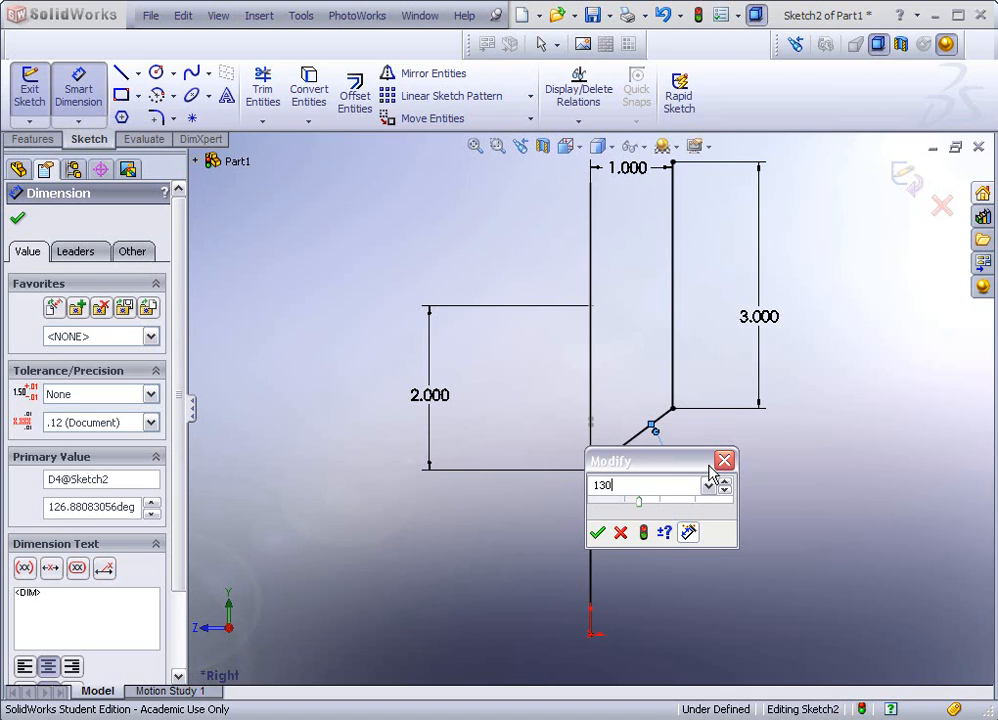
{"action": "key", "text": "Return"}
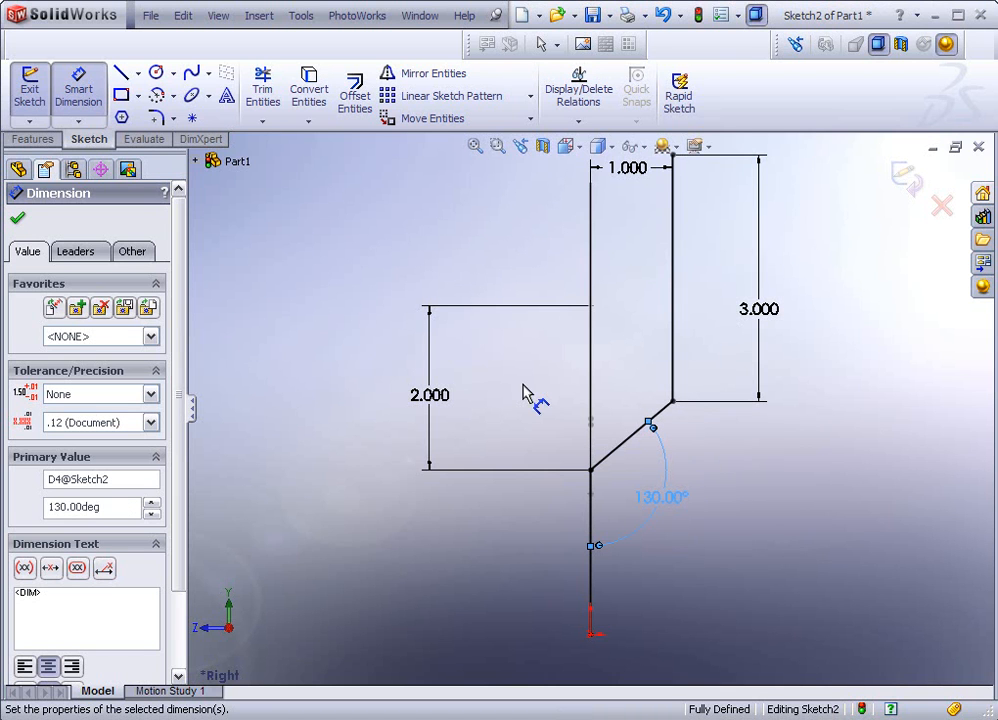
Apply 1 in radius sketch fillets to the corners at both ends of the slanted line.
{"action": "left_click", "coordinate": [169, 118]}
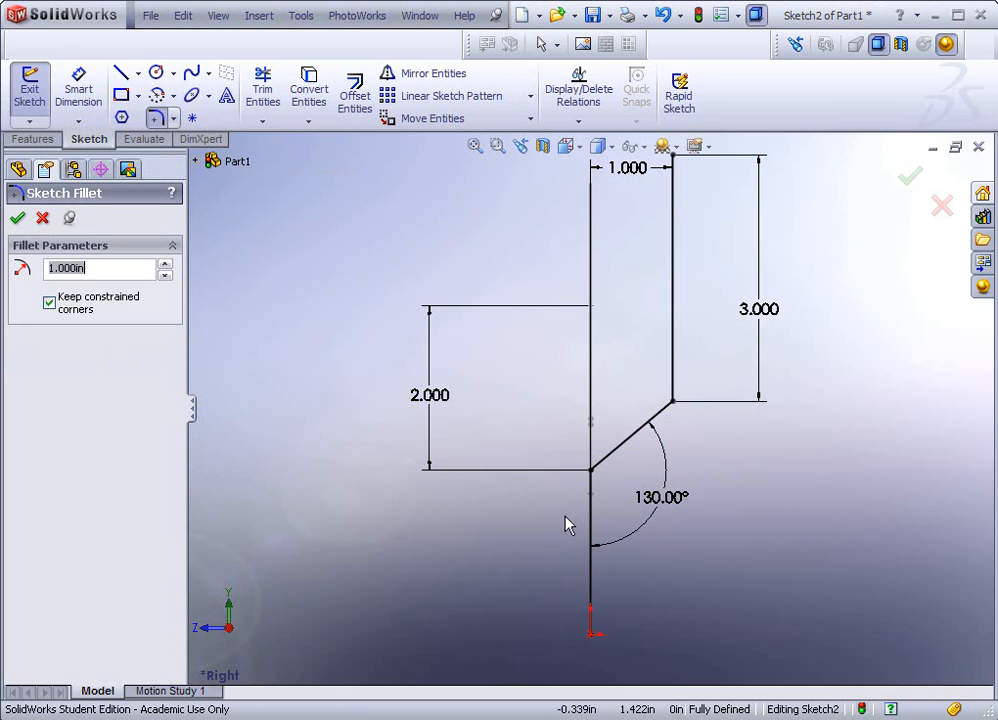
{"action": "left_click", "coordinate": [591, 472]}
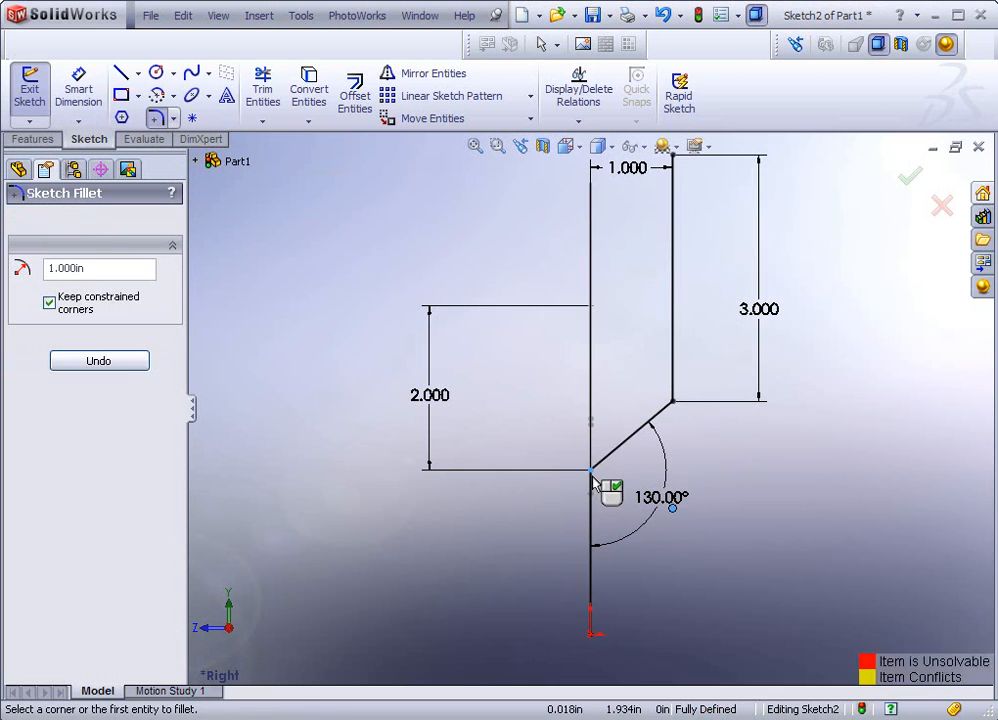
{"action": "left_click", "coordinate": [674, 405]}
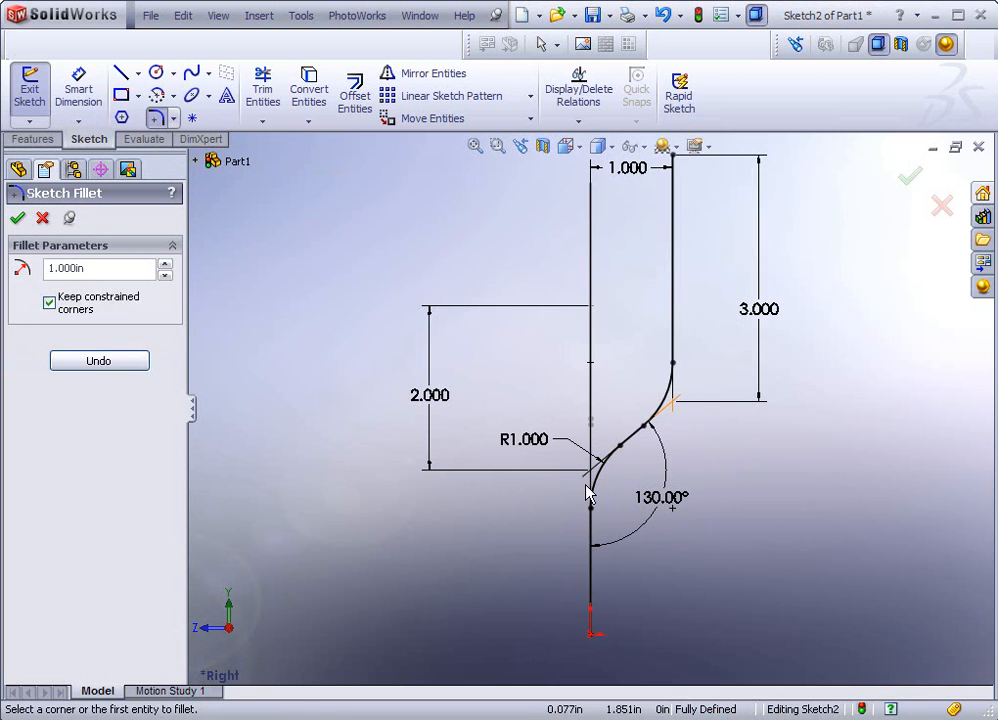
{"action": "left_click", "coordinate": [17, 217]}
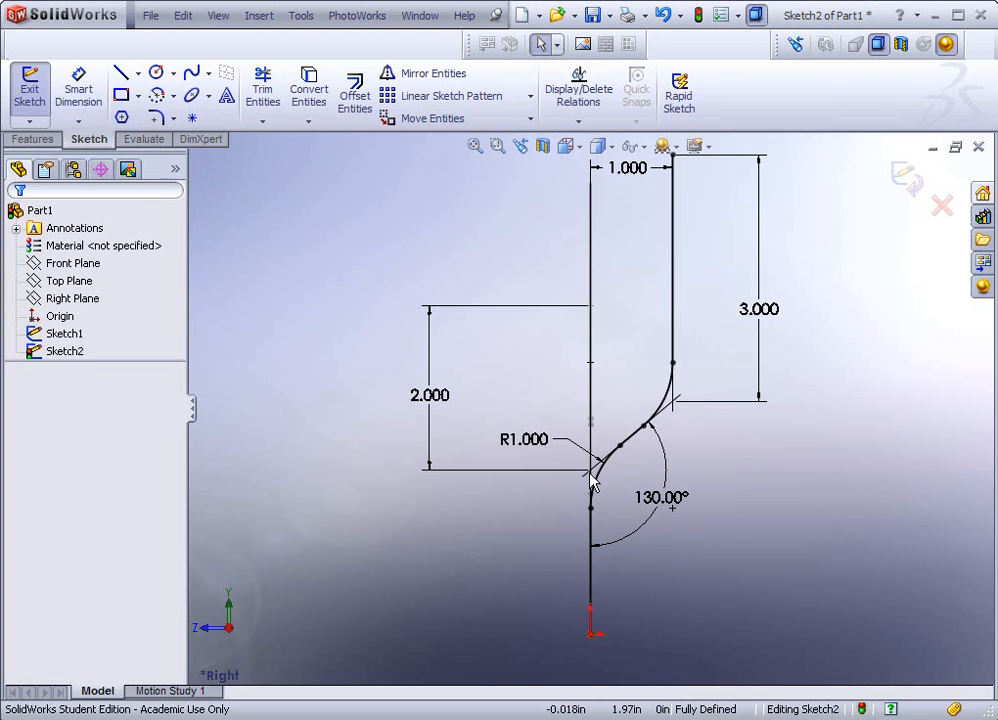
Exit the Right Plane sketch by rebuilding the part, leaving no sketch geometry selected.
{"action": "left_click", "coordinate": [673, 405]}
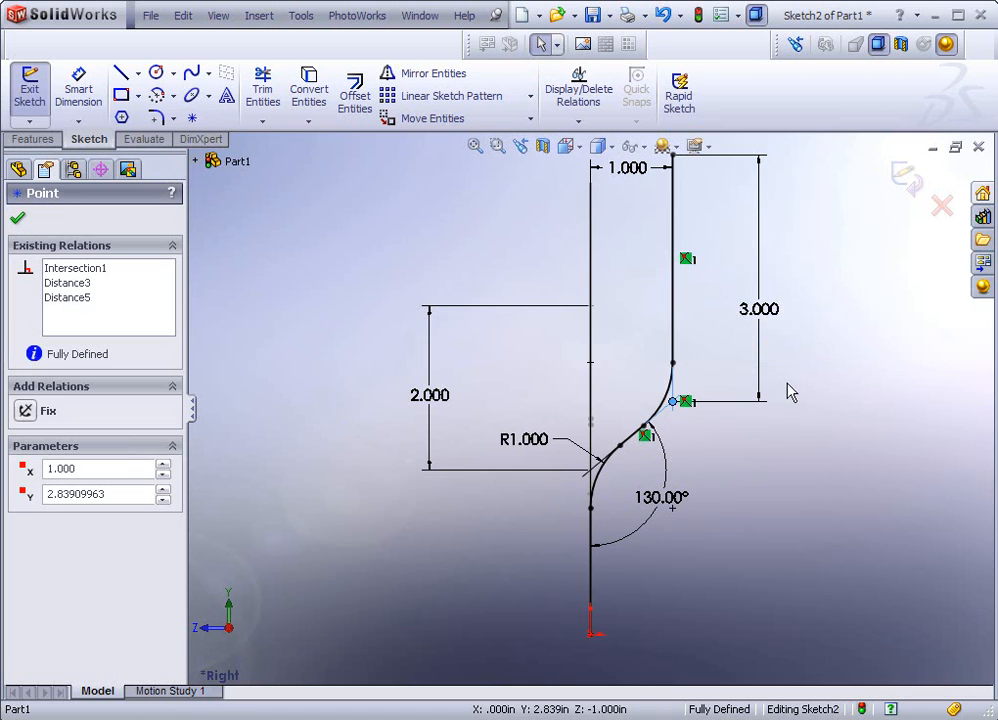
{"action": "left_click", "coordinate": [17, 218]}
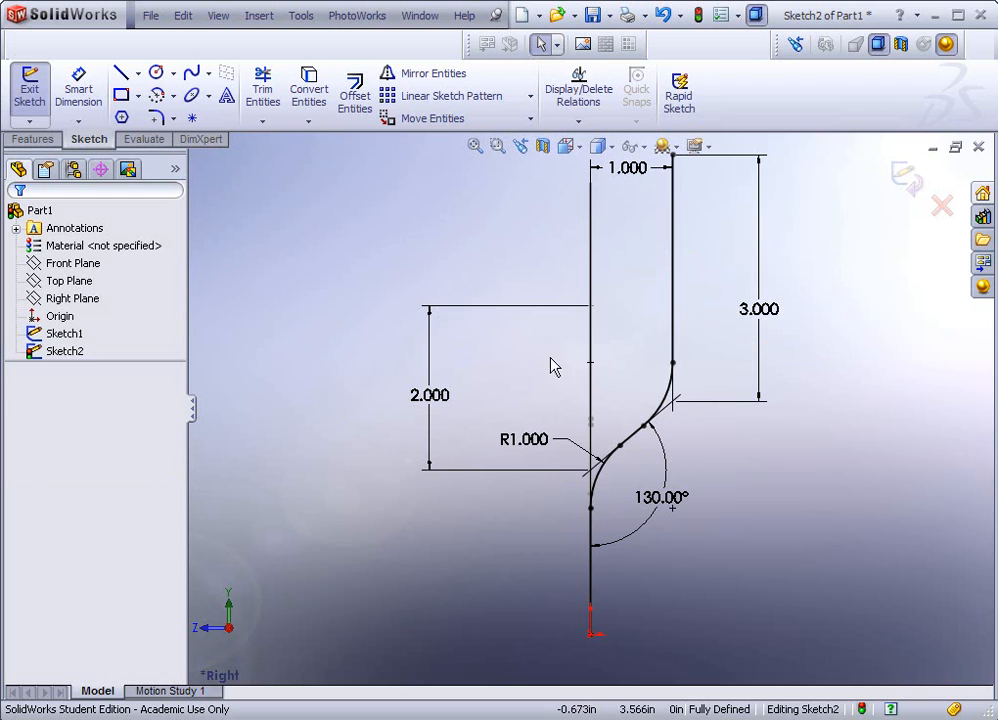
{"action": "scroll", "coordinate": [776, 416], "scroll_direction": "up", "scroll_amount": 1}
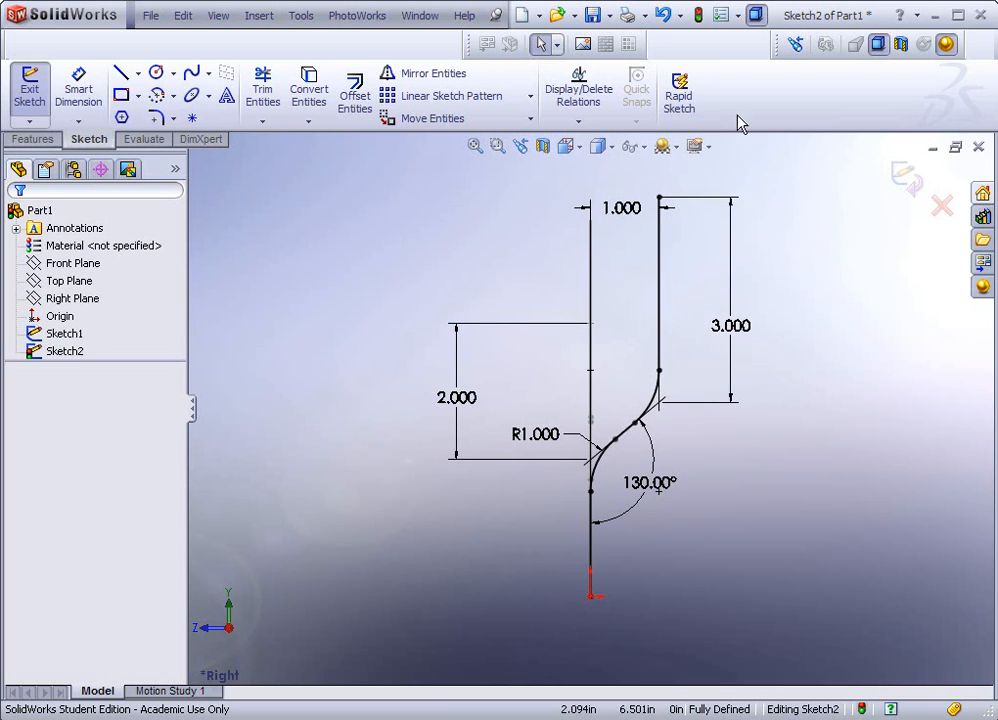
{"action": "left_click", "coordinate": [698, 16]}
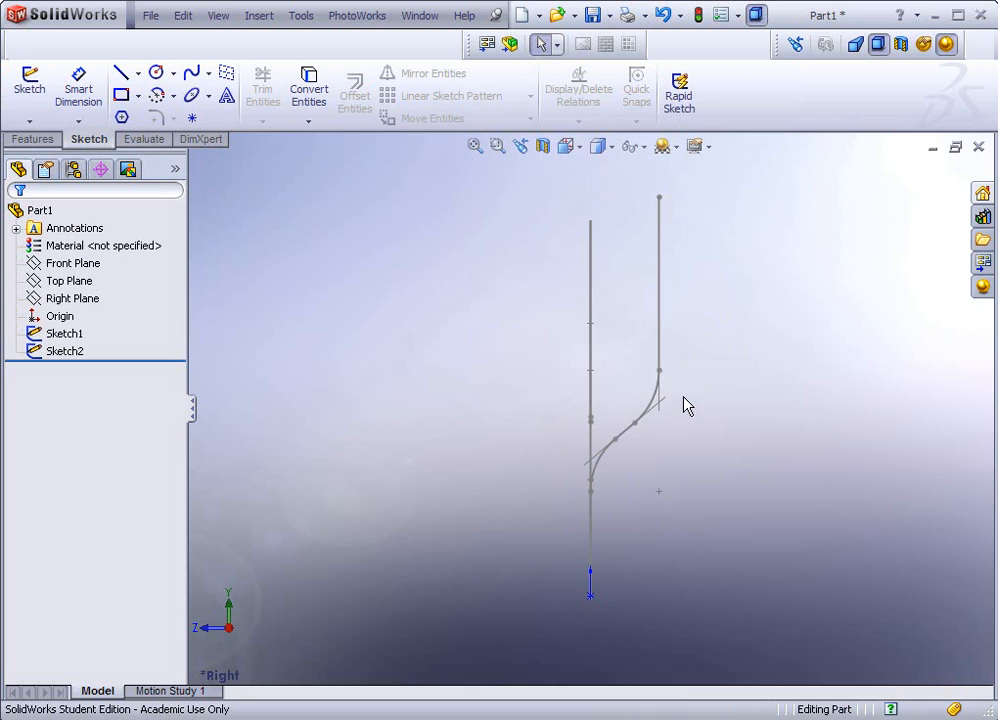
{"action": "left_click", "coordinate": [660, 322]}
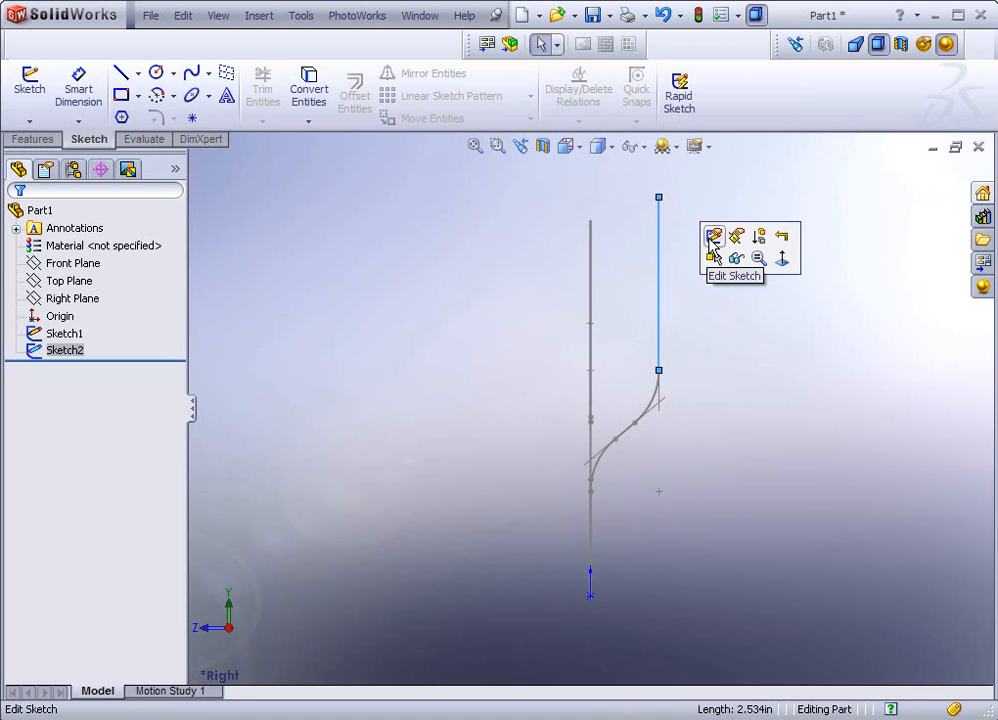
{"action": "left_click", "coordinate": [711, 408]}
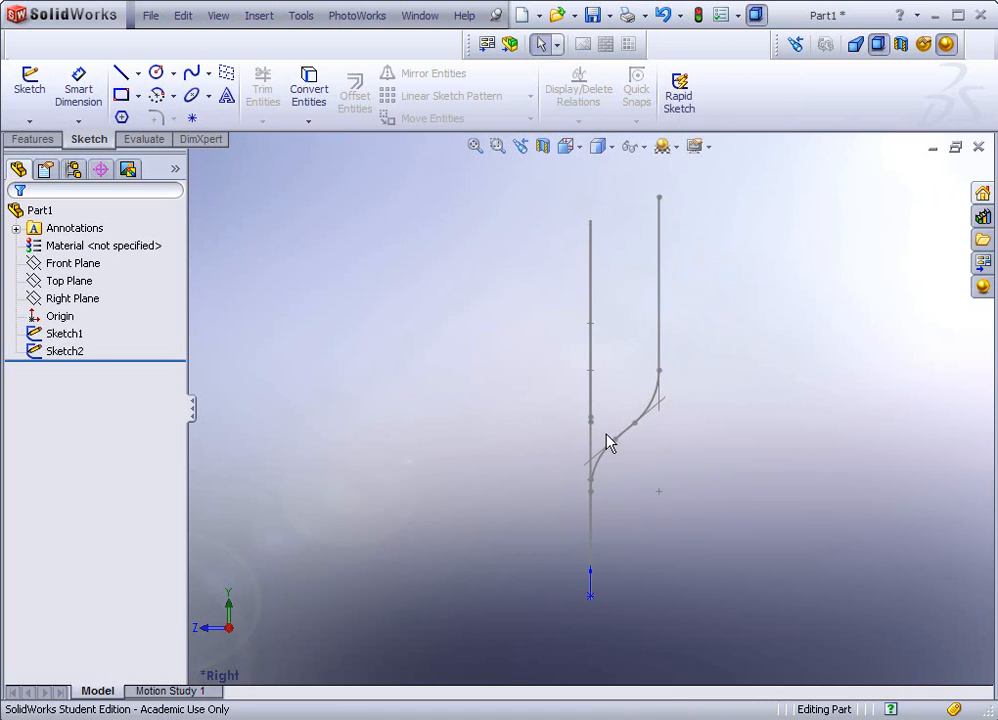
Create a Sketch onto Sketch projected curve from the Front Plane hook sketch and the Right Plane offset line sketch.
{"action": "mouse_move", "coordinate": [637, 468]}
{"action": "middle_mouse_down"}
{"action": "mouse_move", "coordinate": [668, 488]}
{"action": "mouse_move", "coordinate": [659, 477]}
{"action": "mouse_move", "coordinate": [718, 377]}
{"action": "mouse_move", "coordinate": [659, 263]}
{"action": "mouse_move", "coordinate": [639, 359]}
{"action": "mouse_move", "coordinate": [688, 339]}
{"action": "mouse_move", "coordinate": [703, 462]}
{"action": "middle_mouse_up"}
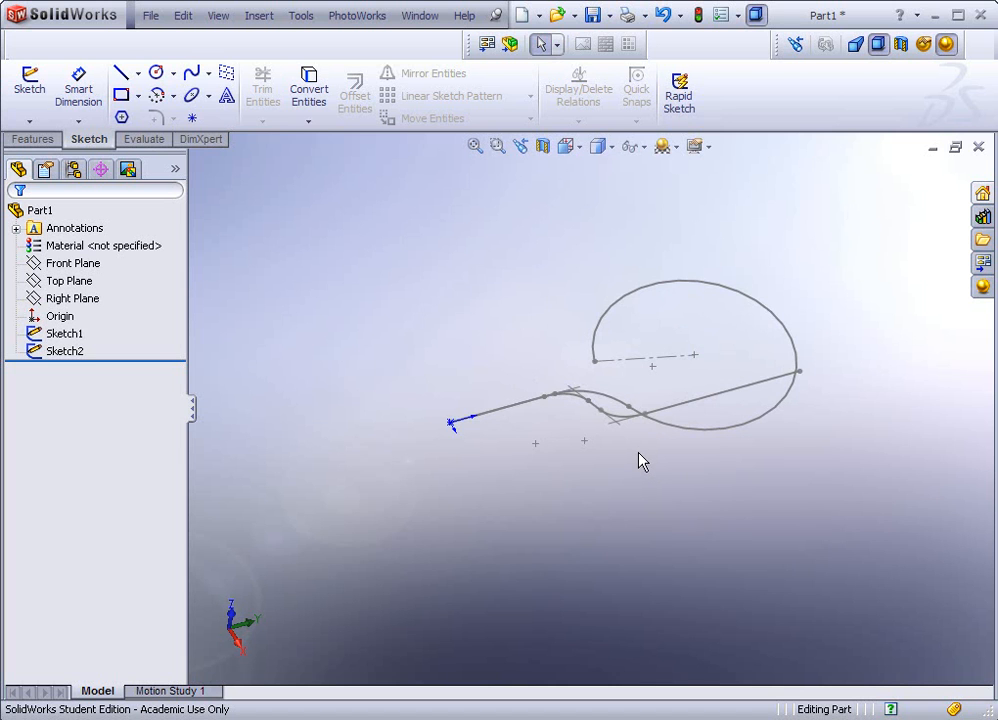
{"action": "mouse_move", "coordinate": [608, 446]}
{"action": "middle_mouse_down"}
{"action": "mouse_move", "coordinate": [604, 544]}
{"action": "mouse_move", "coordinate": [593, 459]}
{"action": "mouse_move", "coordinate": [616, 452]}
{"action": "mouse_move", "coordinate": [541, 359]}
{"action": "mouse_move", "coordinate": [597, 423]}
{"action": "mouse_move", "coordinate": [634, 425]}
{"action": "mouse_move", "coordinate": [601, 408]}
{"action": "mouse_move", "coordinate": [642, 439]}
{"action": "mouse_move", "coordinate": [648, 408]}
{"action": "mouse_move", "coordinate": [624, 410]}
{"action": "middle_mouse_up"}
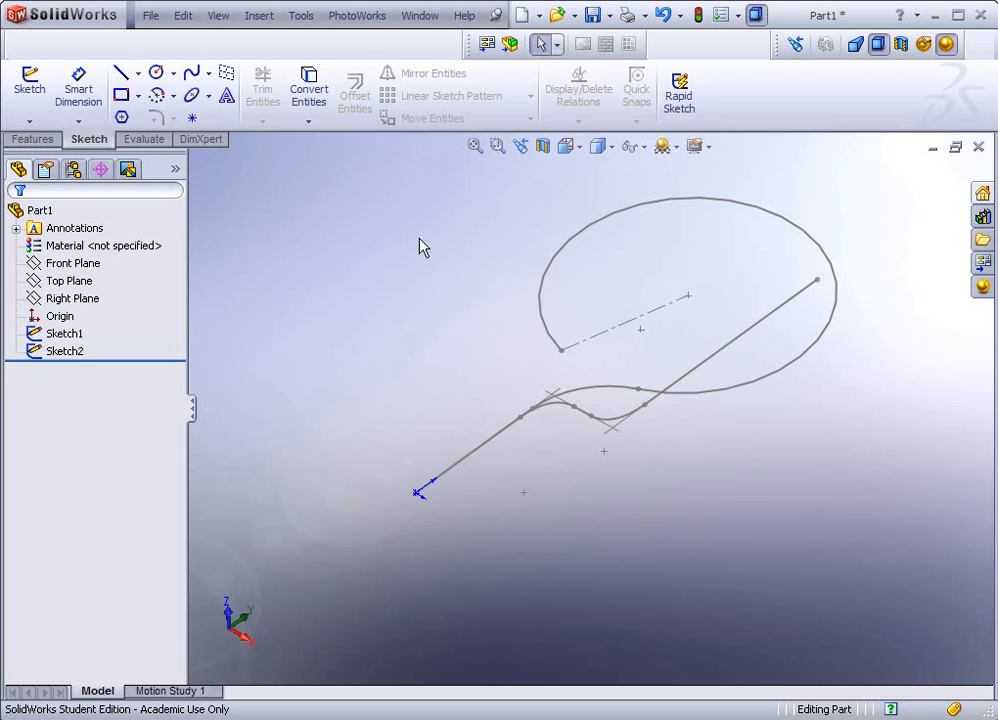
{"action": "left_click", "coordinate": [259, 16]}
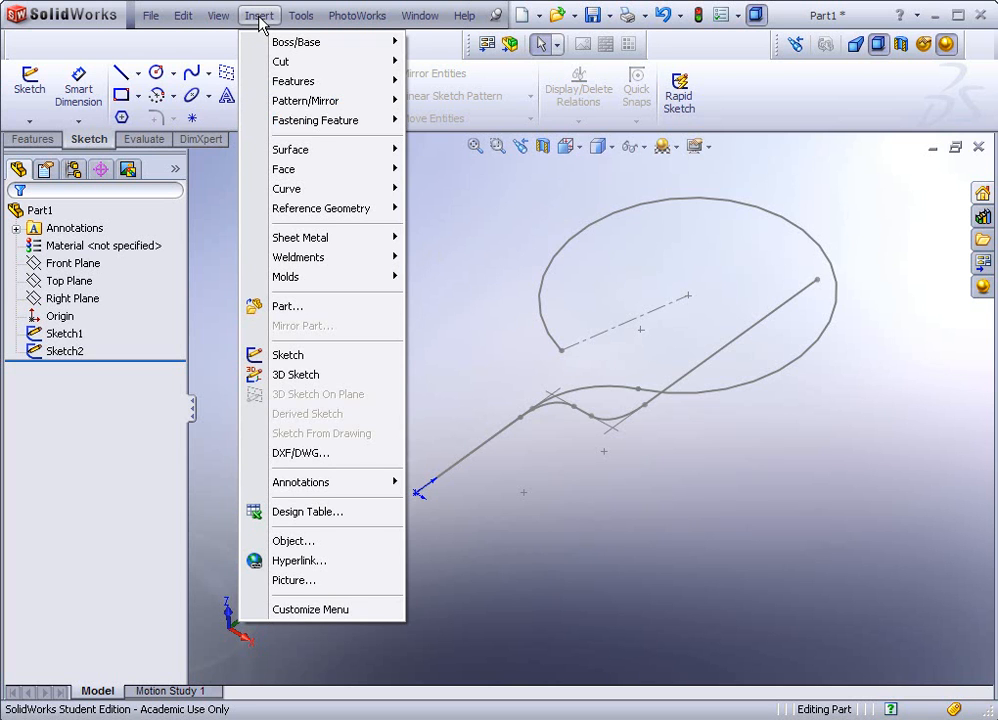
{"action": "left_click", "coordinate": [259, 18]}
{"action": "left_click", "coordinate": [260, 15]}
{"action": "mouse_move", "coordinate": [287, 196]}
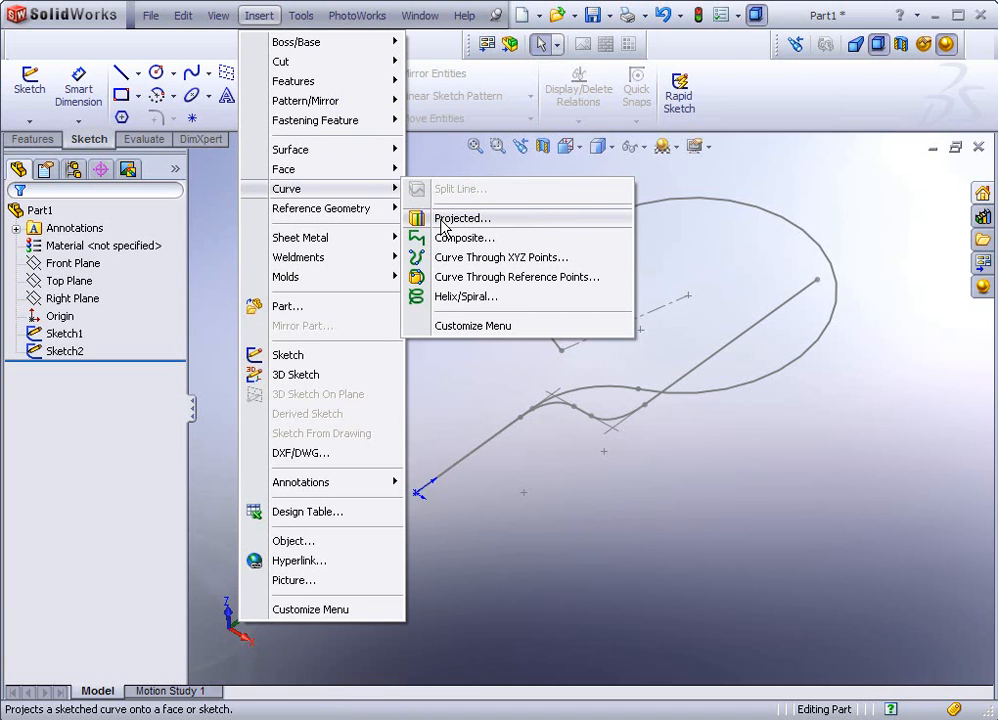
{"action": "left_click", "coordinate": [442, 220]}
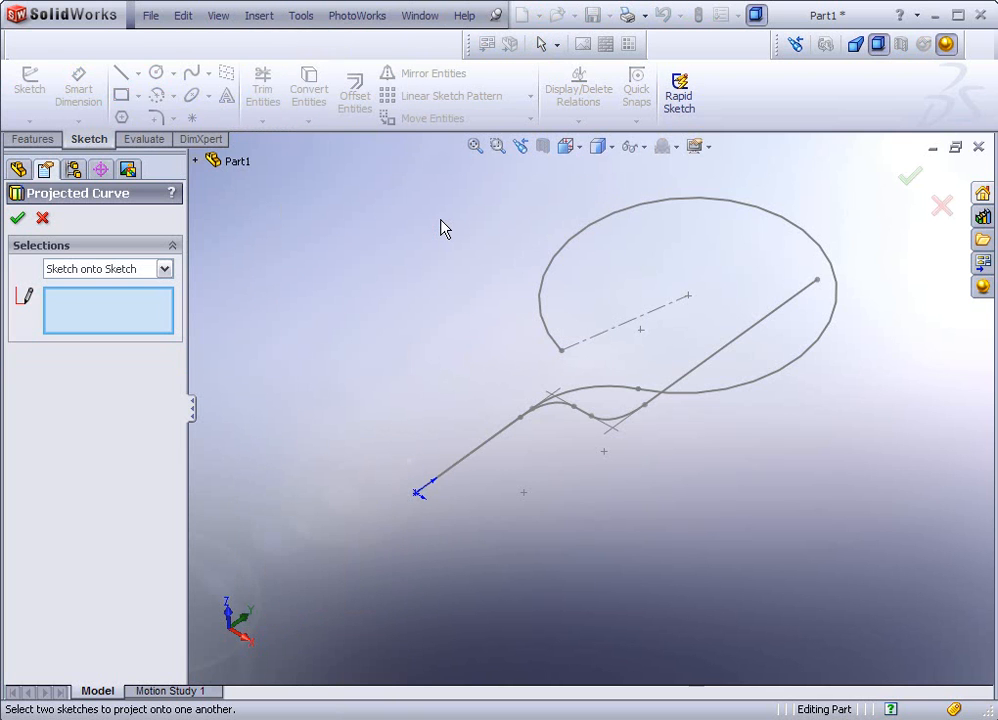
{"action": "left_click", "coordinate": [164, 270]}
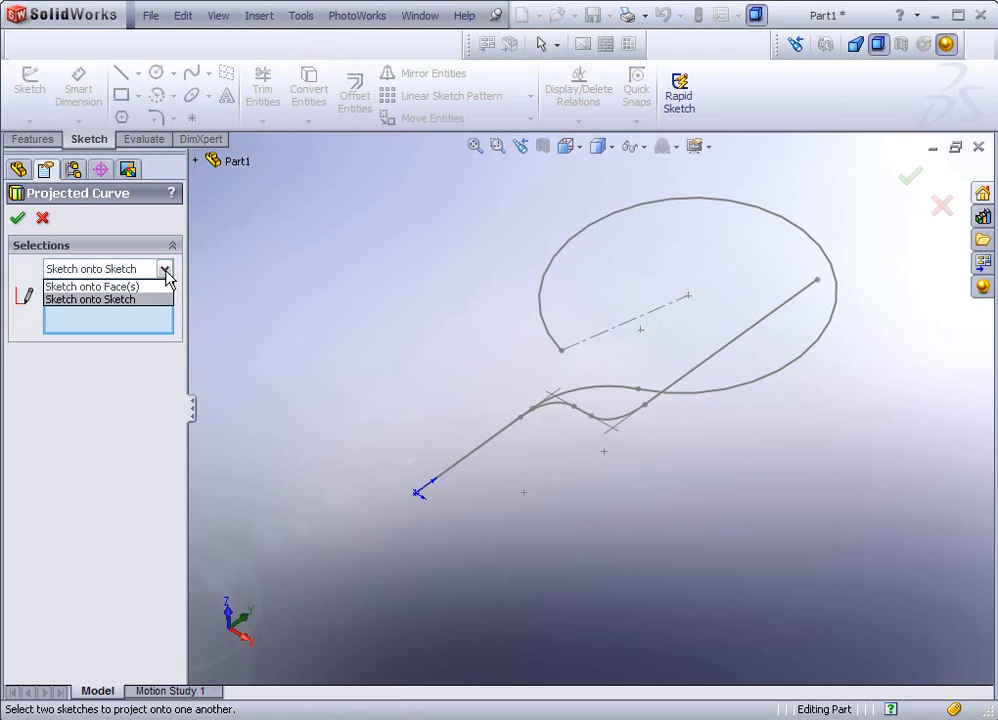
{"action": "left_click", "coordinate": [165, 271]}
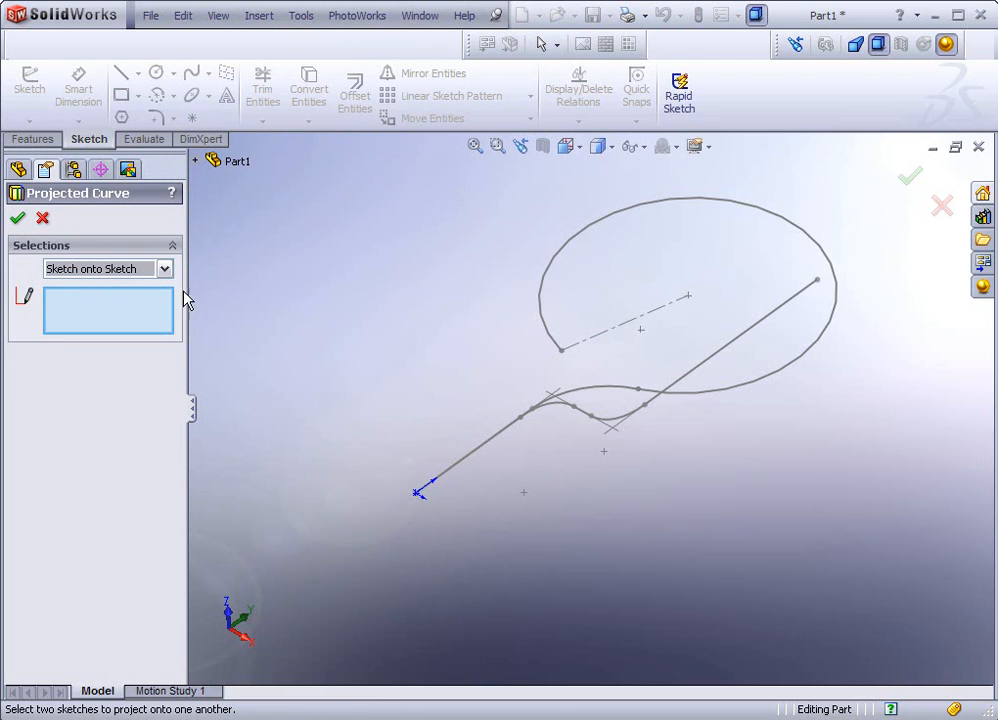
{"action": "left_click", "coordinate": [712, 393]}
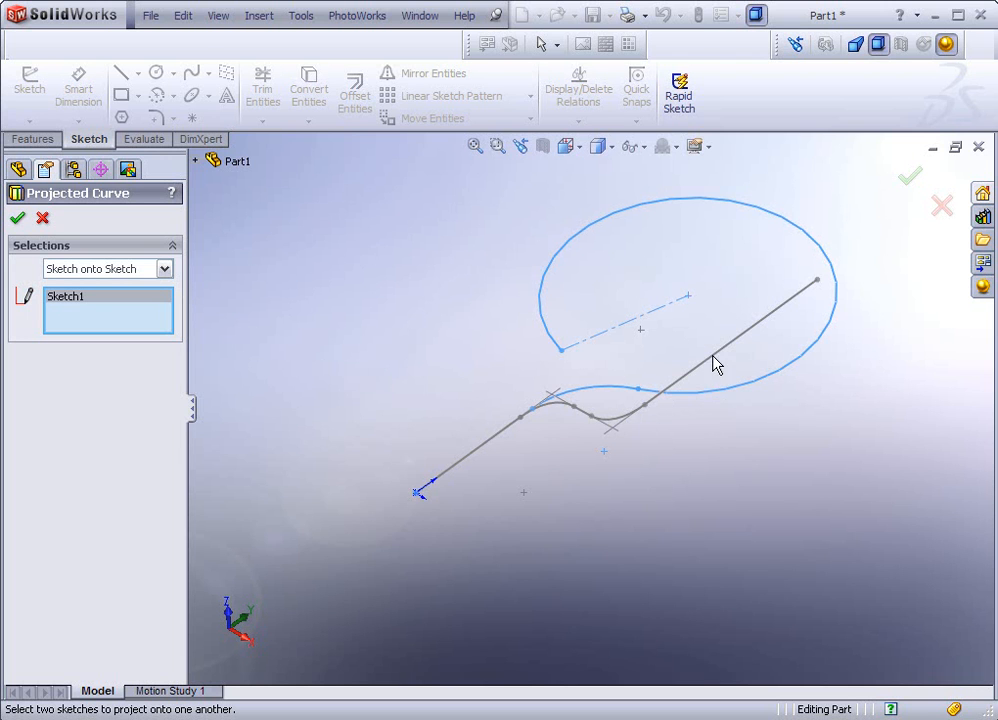
{"action": "left_click", "coordinate": [714, 364]}
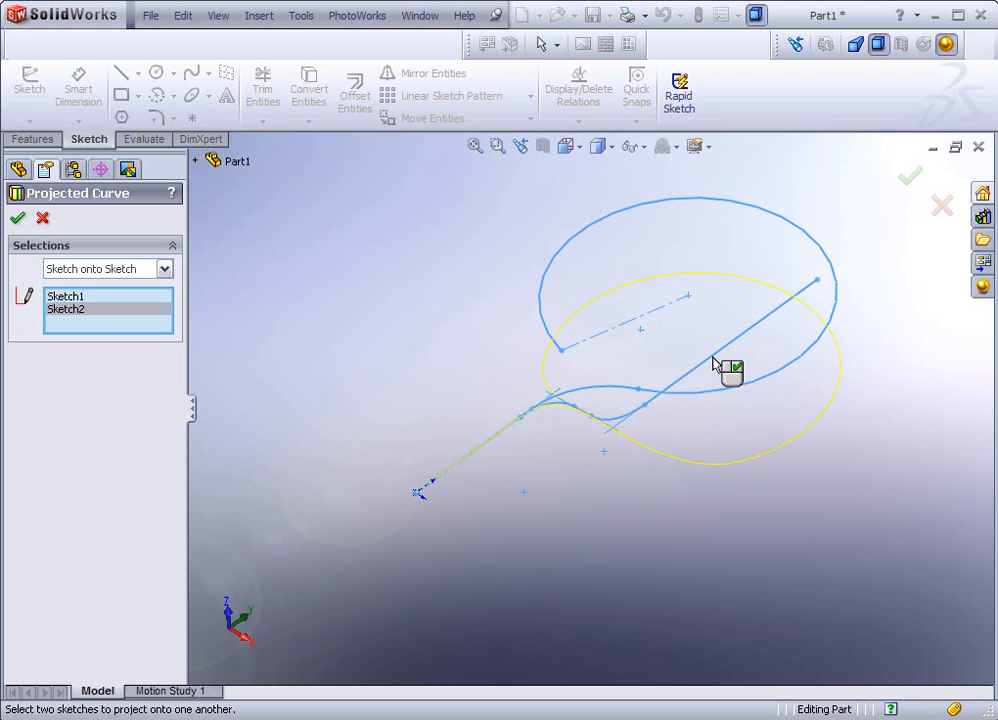
{"action": "mouse_move", "coordinate": [657, 488]}
{"action": "middle_mouse_down"}
{"action": "mouse_move", "coordinate": [543, 349]}
{"action": "mouse_move", "coordinate": [506, 385]}
{"action": "mouse_move", "coordinate": [492, 374]}
{"action": "mouse_move", "coordinate": [575, 441]}
{"action": "mouse_move", "coordinate": [644, 473]}
{"action": "mouse_move", "coordinate": [593, 551]}
{"action": "mouse_move", "coordinate": [555, 528]}
{"action": "mouse_move", "coordinate": [622, 537]}
{"action": "mouse_move", "coordinate": [553, 551]}
{"action": "mouse_move", "coordinate": [510, 486]}
{"action": "mouse_move", "coordinate": [601, 502]}
{"action": "mouse_move", "coordinate": [635, 479]}
{"action": "mouse_move", "coordinate": [633, 446]}
{"action": "mouse_move", "coordinate": [586, 392]}
{"action": "mouse_move", "coordinate": [586, 477]}
{"action": "mouse_move", "coordinate": [615, 457]}
{"action": "mouse_move", "coordinate": [630, 462]}
{"action": "middle_mouse_up"}
{"action": "left_click", "coordinate": [17, 218]}
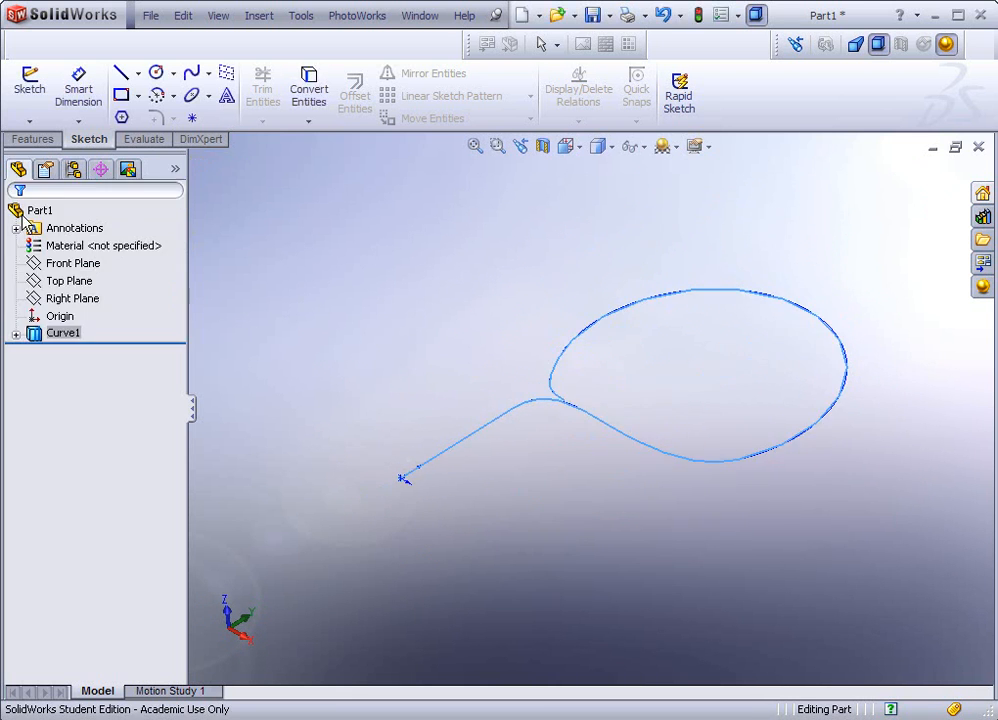
Start a new sketch on the Top Plane, at the straight end of the projected curve.
{"action": "middle_click_drag", "start_coordinate": [535, 283], "coordinate": [421, 489]}
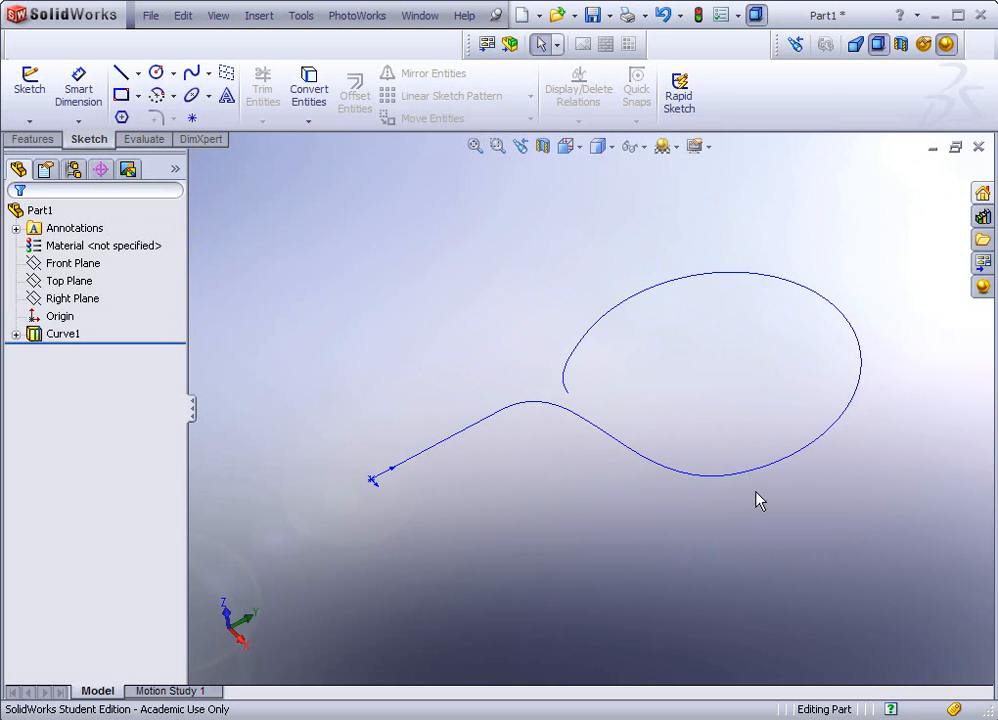
{"action": "key", "text": "Escape"}
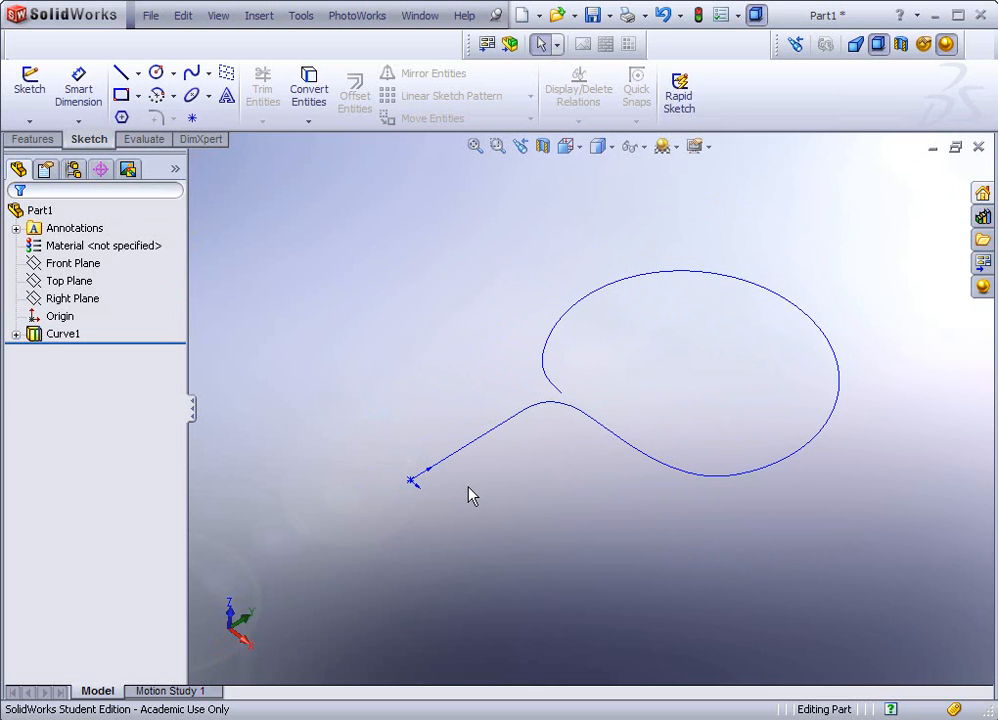
{"action": "mouse_move", "coordinate": [505, 478]}
{"action": "middle_mouse_down"}
{"action": "mouse_move", "coordinate": [466, 492]}
{"action": "mouse_move", "coordinate": [466, 461]}
{"action": "mouse_move", "coordinate": [400, 490]}
{"action": "mouse_move", "coordinate": [437, 495]}
{"action": "mouse_move", "coordinate": [389, 506]}
{"action": "middle_mouse_up"}
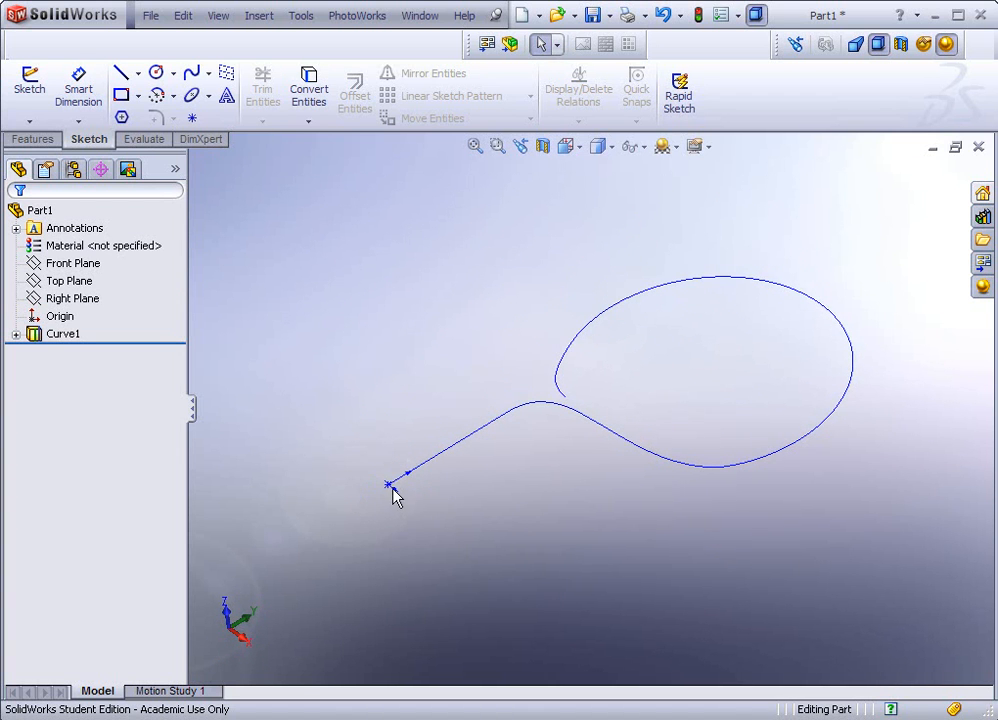
{"action": "left_click", "coordinate": [68, 281]}
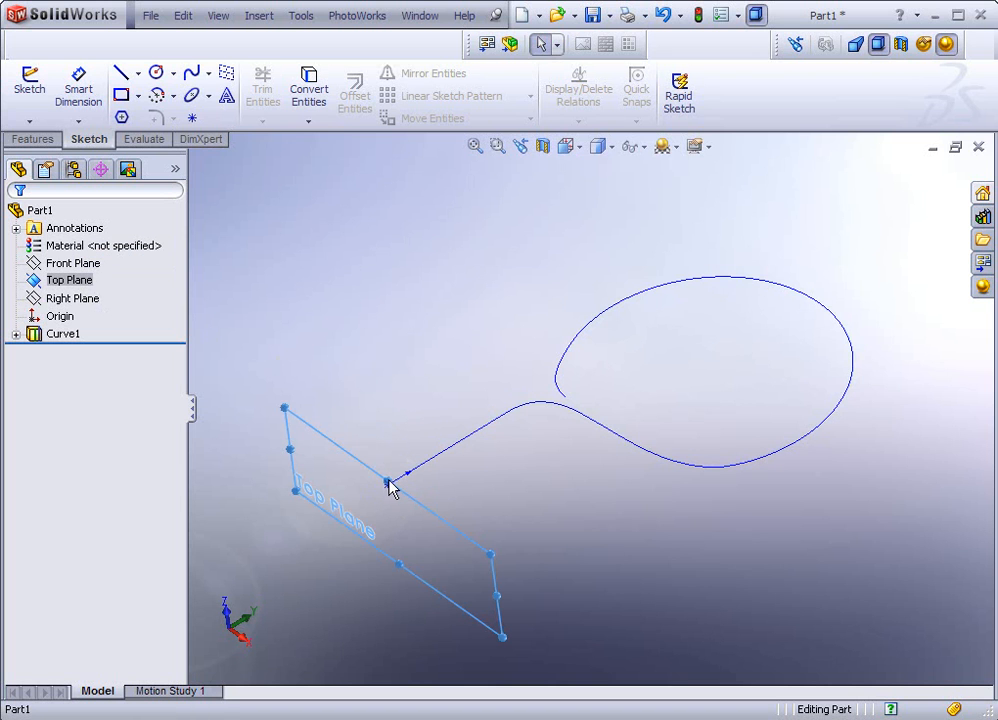
{"action": "left_click_drag", "start_coordinate": [389, 487], "coordinate": [390, 434]}
{"action": "middle_click_drag", "start_coordinate": [412, 497], "coordinate": [415, 424]}
{"action": "left_click", "coordinate": [428, 399]}
{"action": "left_click", "coordinate": [503, 338]}
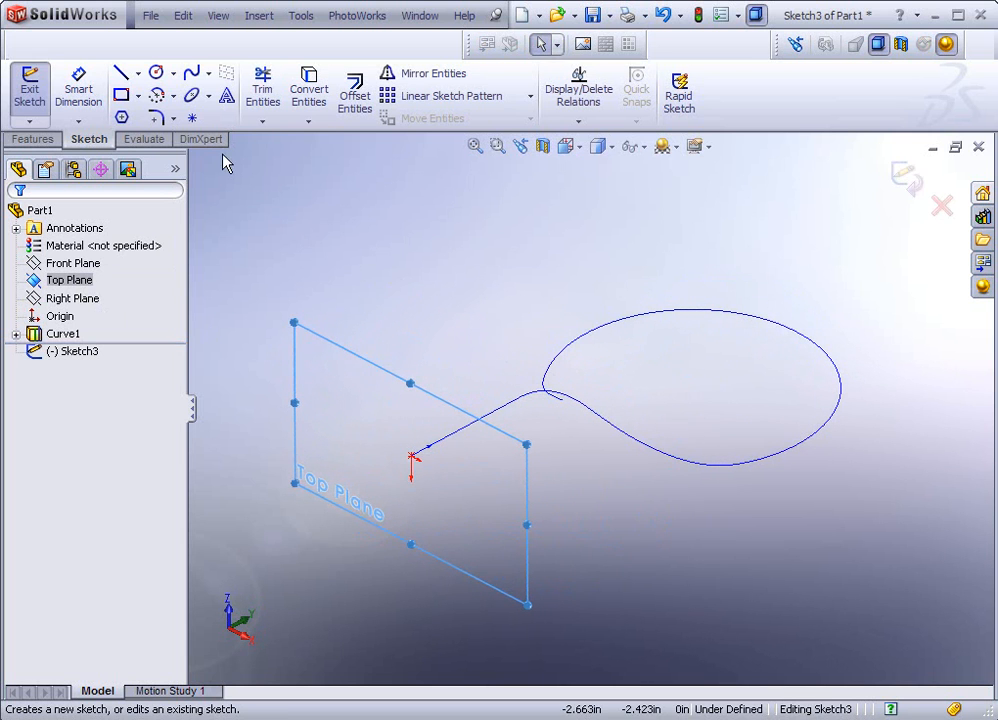
Sketch a circle of about 0.44 in radius centred on the origin at the curve's start.
{"action": "left_click", "coordinate": [158, 74]}
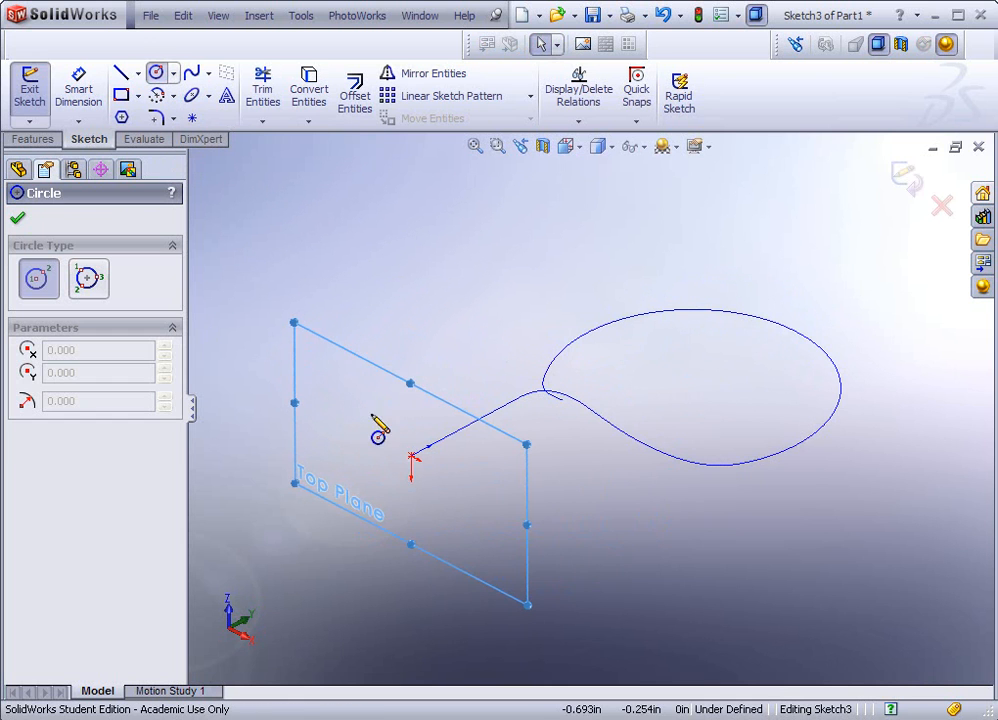
{"action": "left_click", "coordinate": [410, 456]}
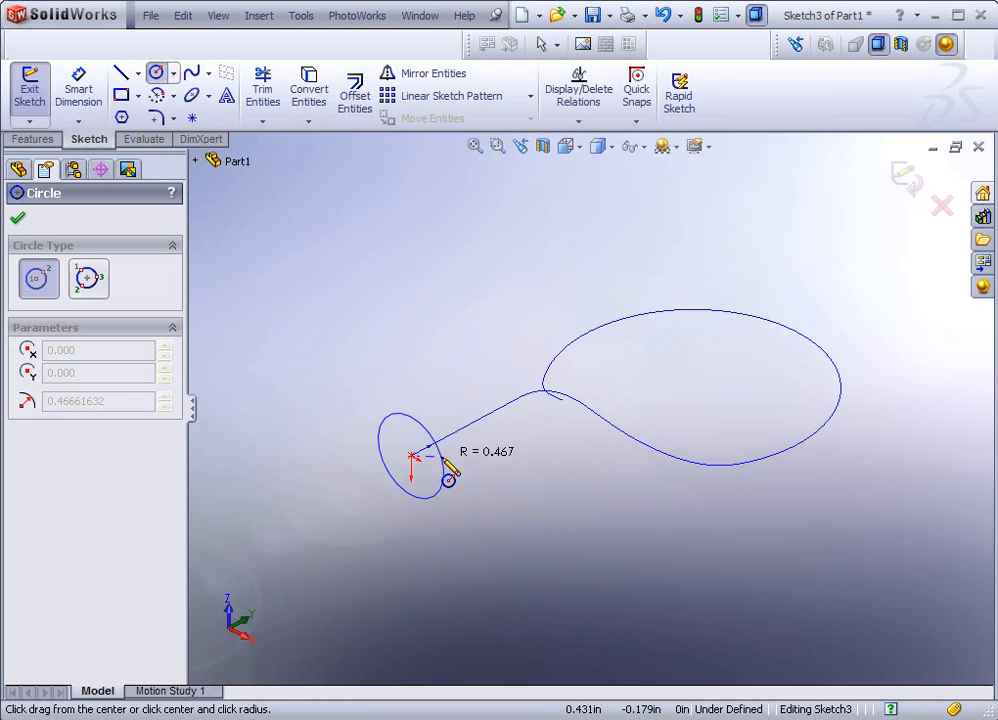
{"action": "left_click", "coordinate": [441, 469]}
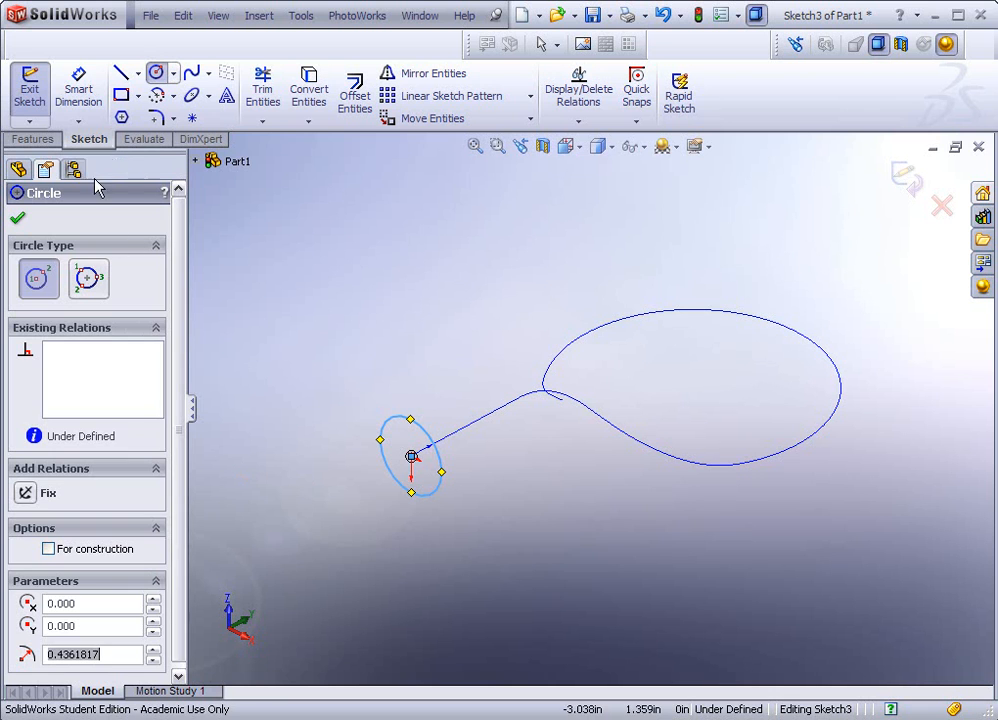
Dimension the circle's diameter as 0.5 in, fully defining the profile sketch.
{"action": "left_click", "coordinate": [84, 100]}
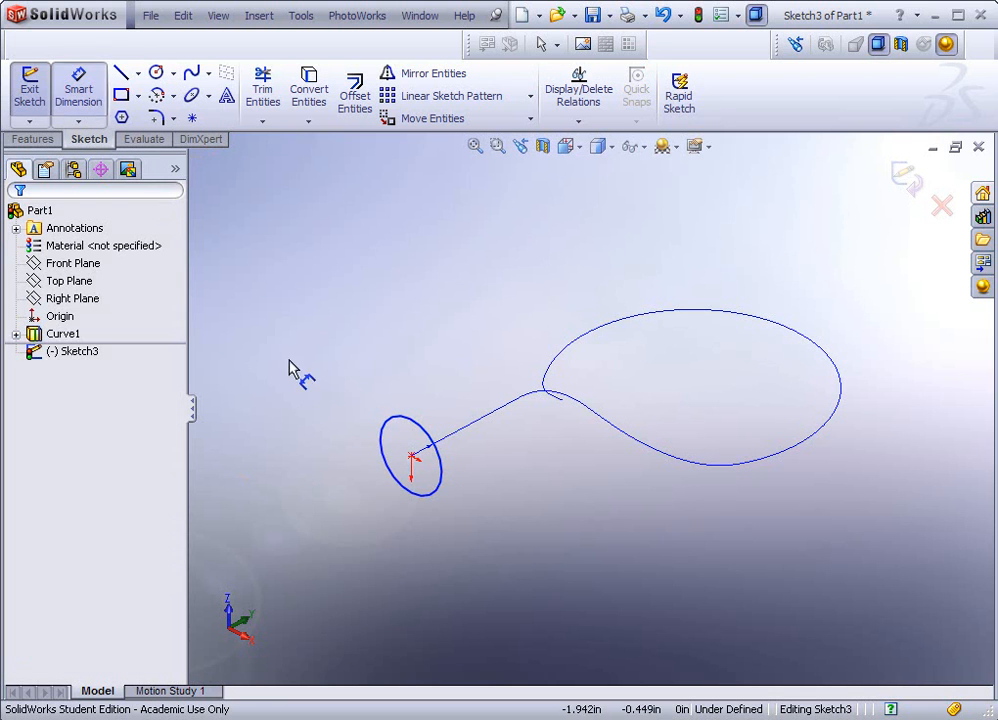
{"action": "left_click", "coordinate": [395, 425]}
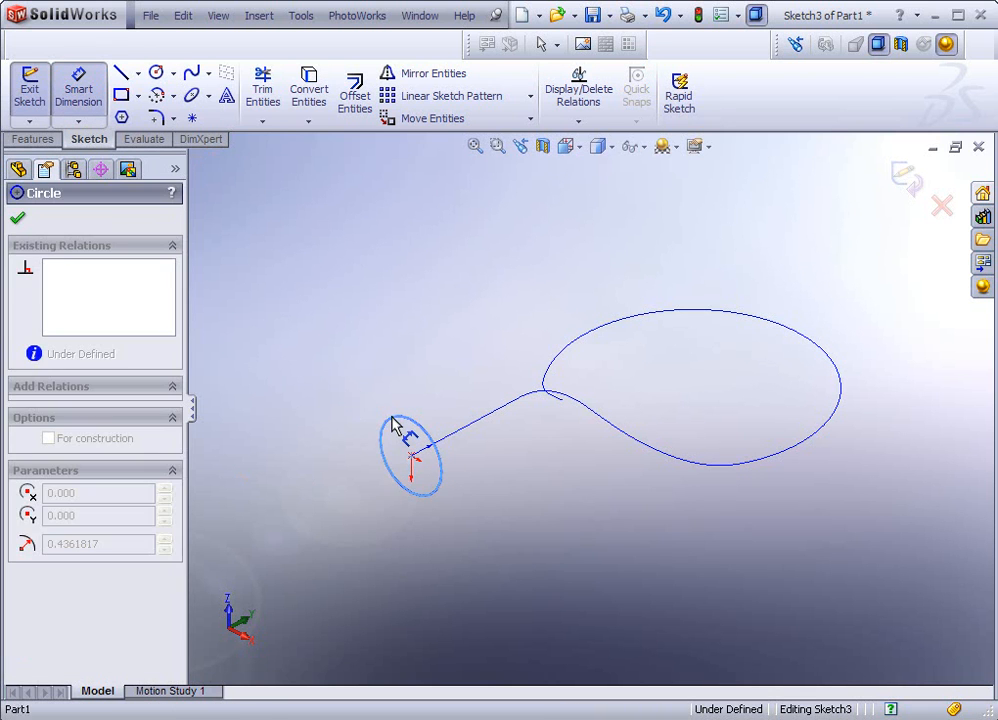
{"action": "left_click", "coordinate": [346, 353]}
{"action": "type", "text": ".5"}
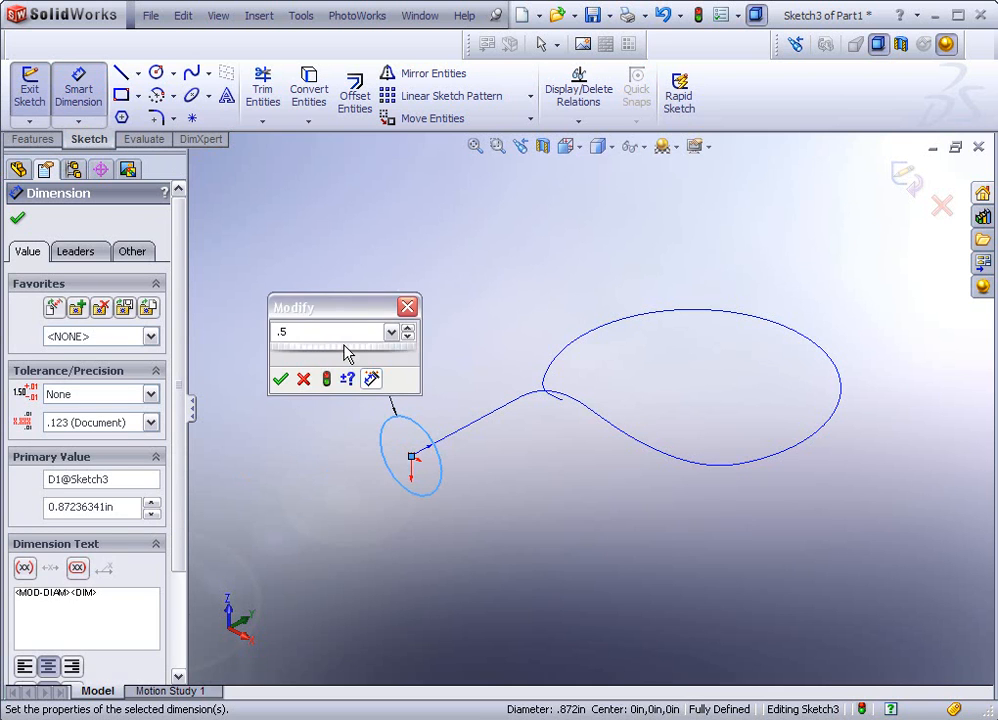
{"action": "key", "text": "Return"}
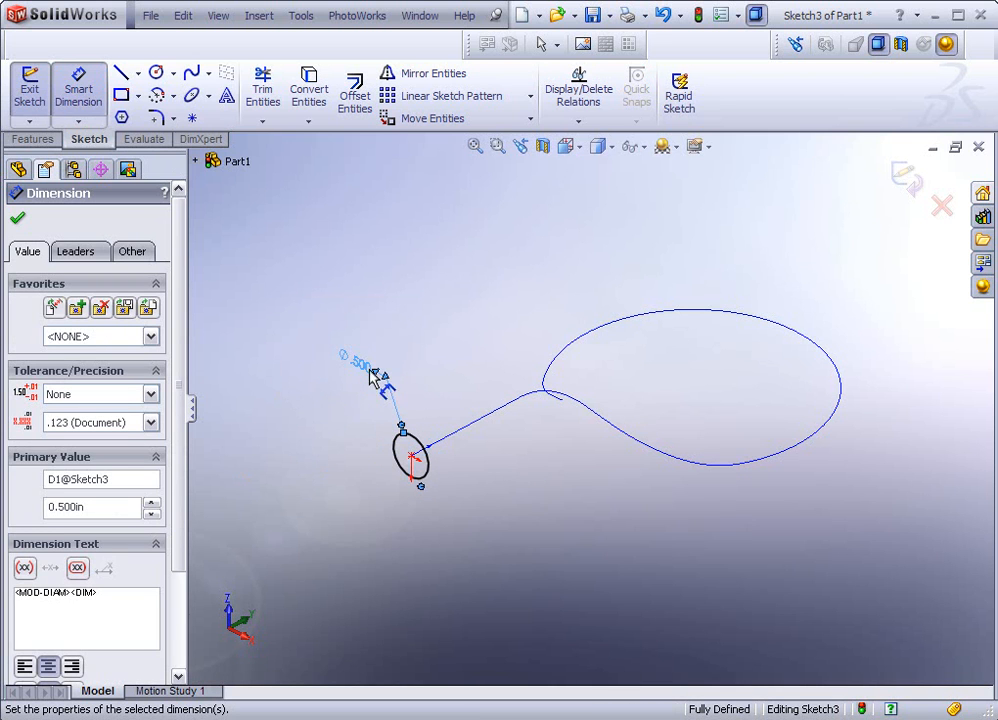
{"action": "left_click", "coordinate": [17, 218]}
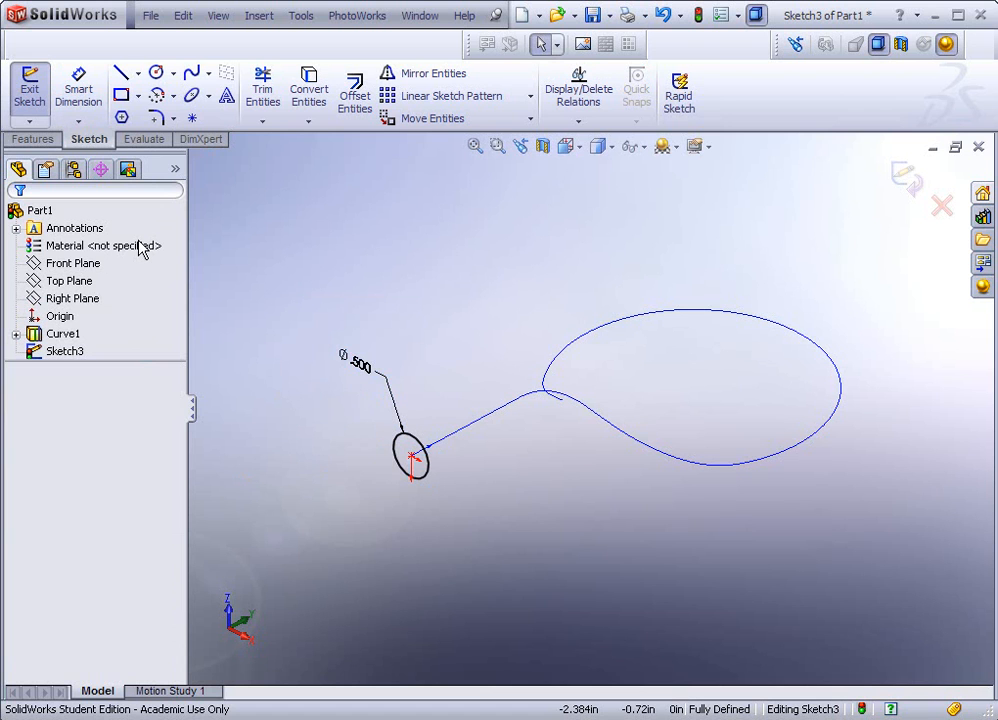
Exit the sketch by rebuilding, and create a Swept Boss/Base with the circle as profile and the projected curve as path.
{"action": "left_click", "coordinate": [35, 141]}
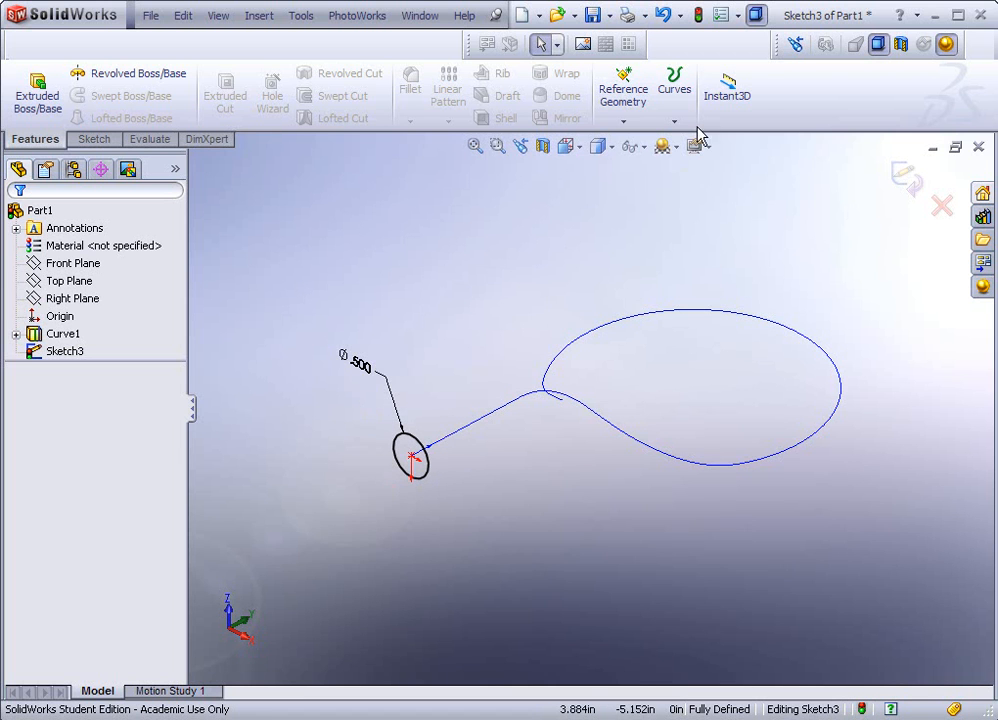
{"action": "left_click", "coordinate": [698, 15]}
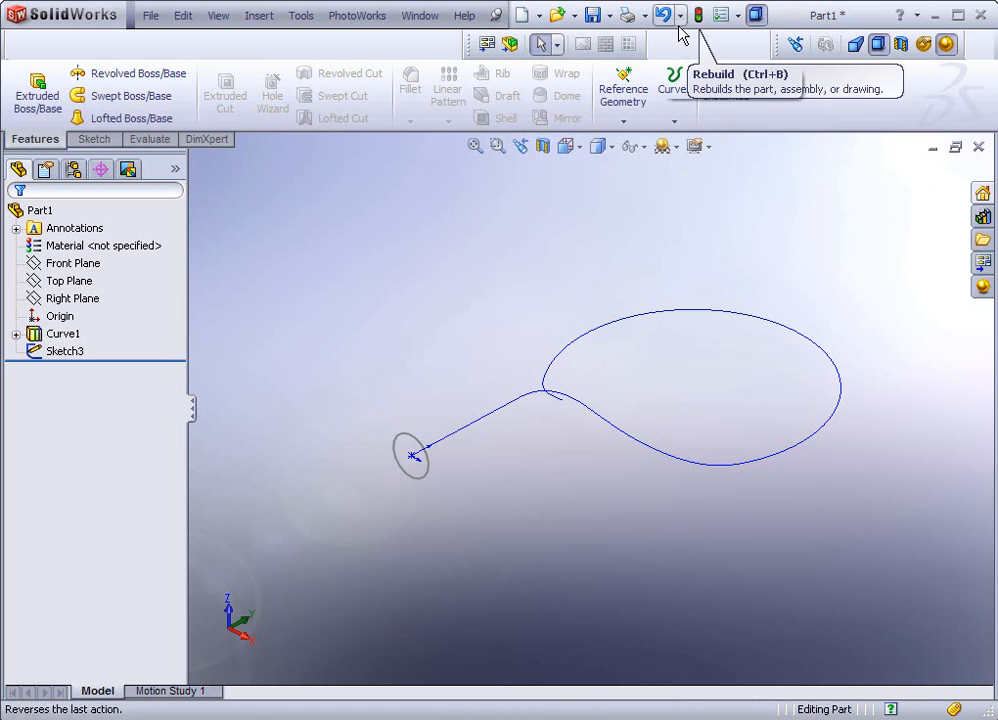
{"action": "left_click", "coordinate": [115, 97]}
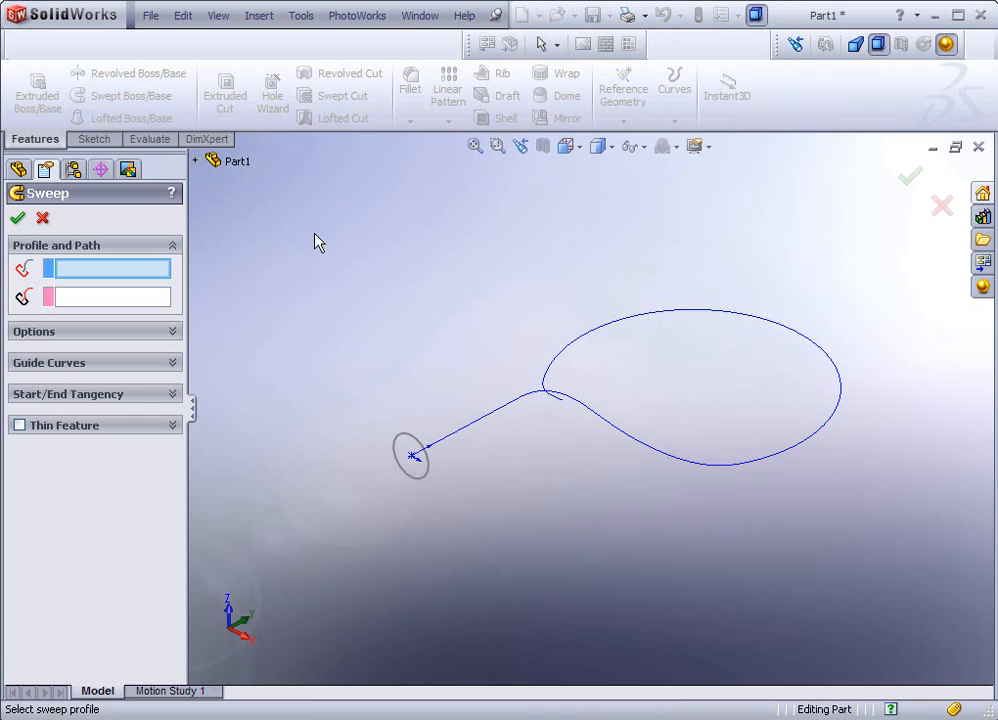
{"action": "left_click", "coordinate": [415, 478]}
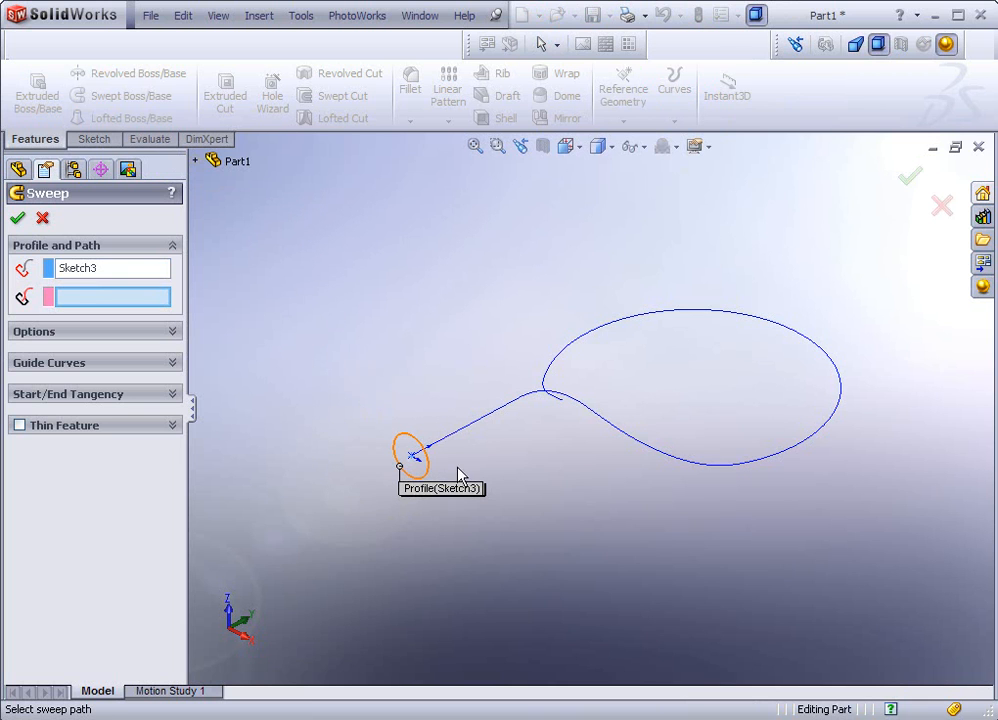
{"action": "left_click", "coordinate": [493, 414]}
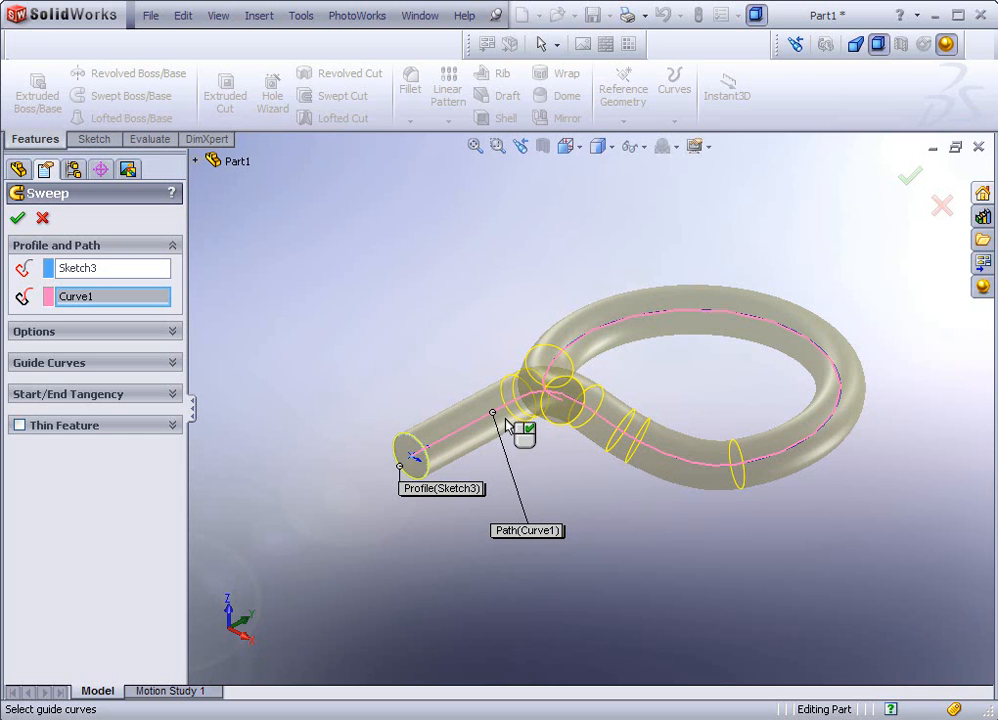
{"action": "middle_click_drag", "start_coordinate": [706, 463], "coordinate": [560, 443]}
{"action": "left_click", "coordinate": [16, 218]}
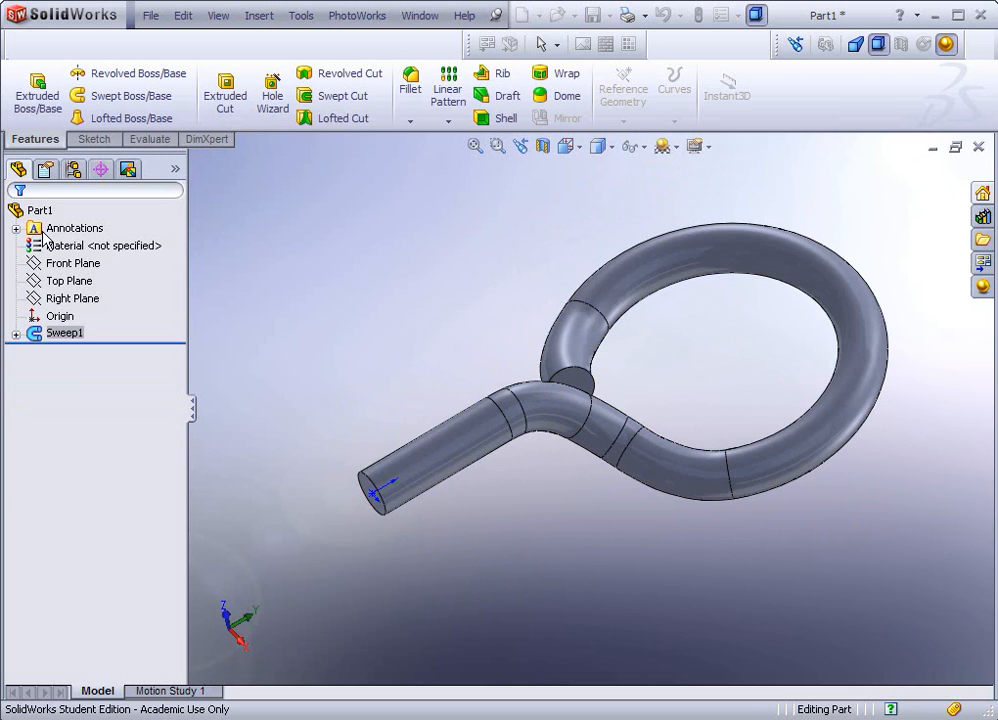
Inspect the swept hook, and read the instruction document through to step 21, the next Front Plane sketch.
{"action": "middle_click_drag", "start_coordinate": [390, 331], "coordinate": [421, 363]}
{"action": "scroll", "coordinate": [408, 359], "scroll_direction": "up", "scroll_amount": 3}
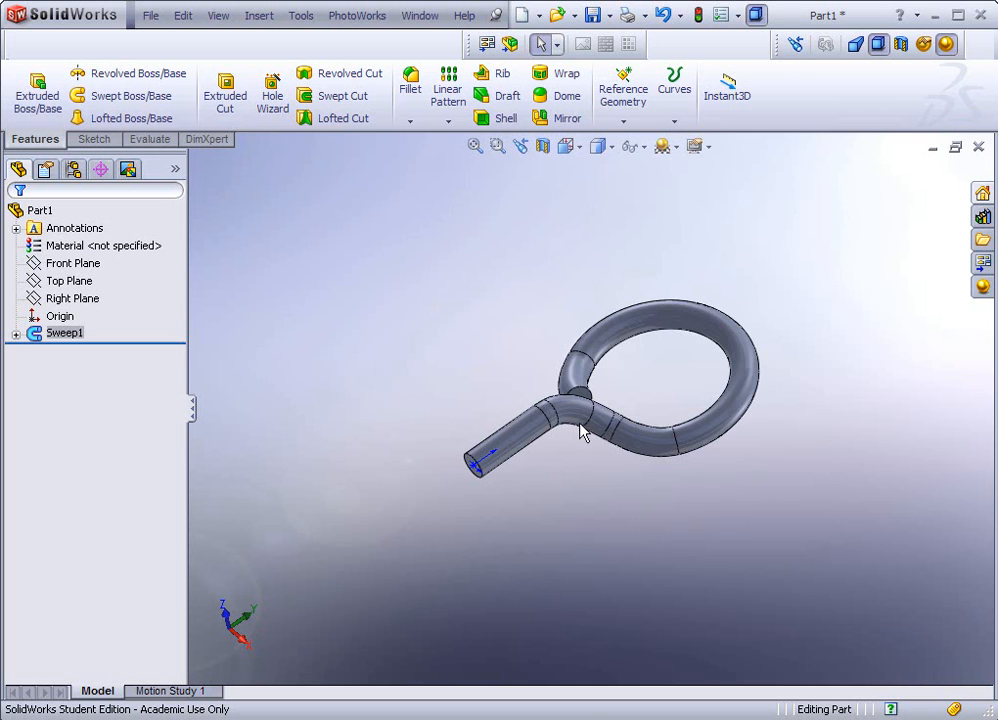
{"action": "scroll", "coordinate": [533, 440], "scroll_direction": "down", "scroll_amount": 5}
{"action": "middle_click_drag", "start_coordinate": [522, 446], "coordinate": [512, 474]}
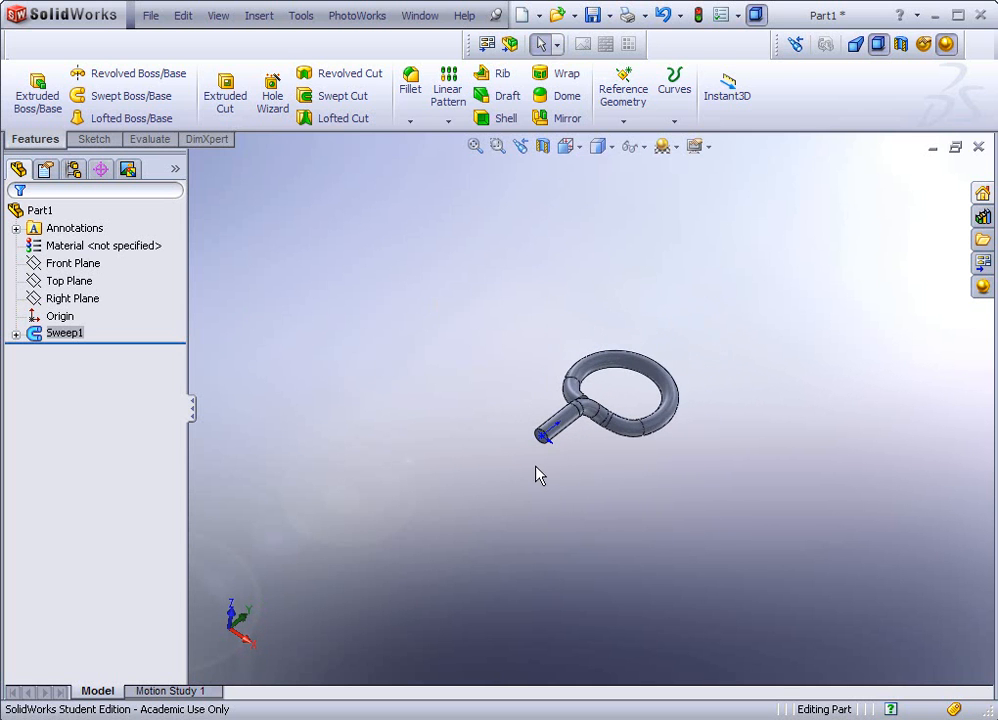
{"action": "scroll", "coordinate": [536, 460], "scroll_direction": "up", "scroll_amount": 3}
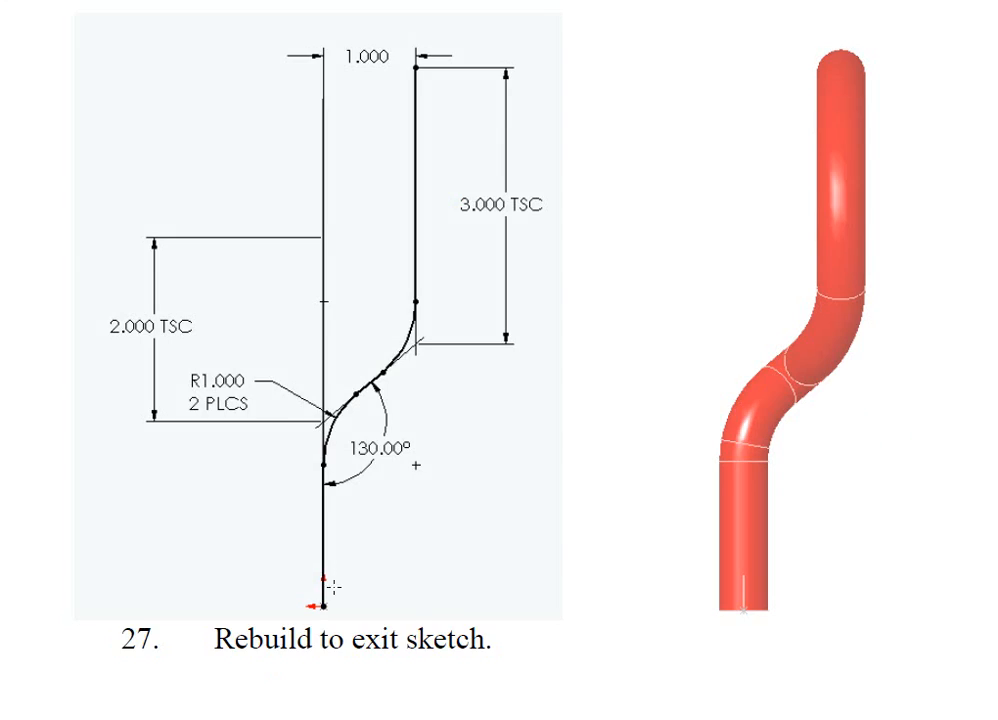
{"action": "scroll", "coordinate": [333, 580], "scroll_direction": "down", "scroll_amount": 10}
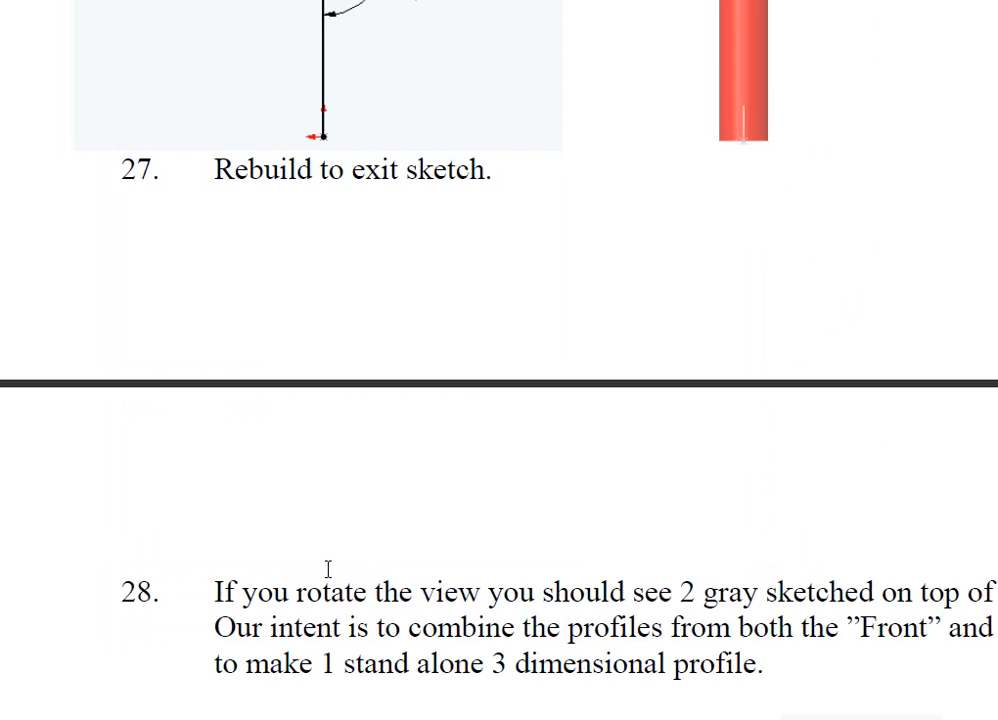
{"action": "scroll", "coordinate": [330, 578], "scroll_direction": "down", "scroll_amount": 10}
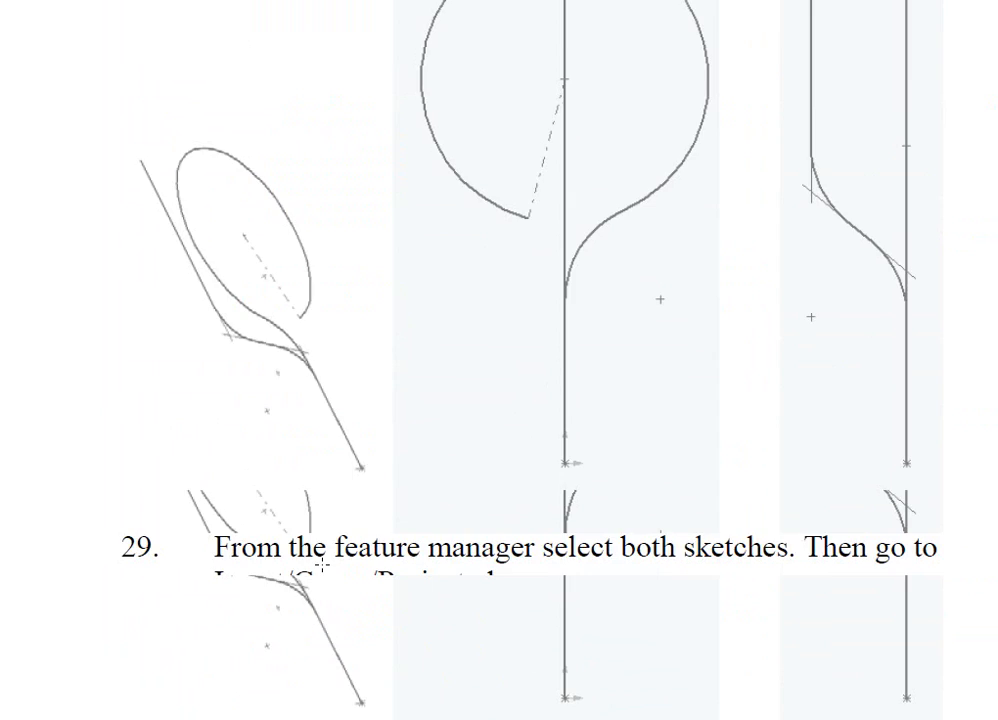
{"action": "scroll", "coordinate": [320, 565], "scroll_direction": "down", "scroll_amount": 10}
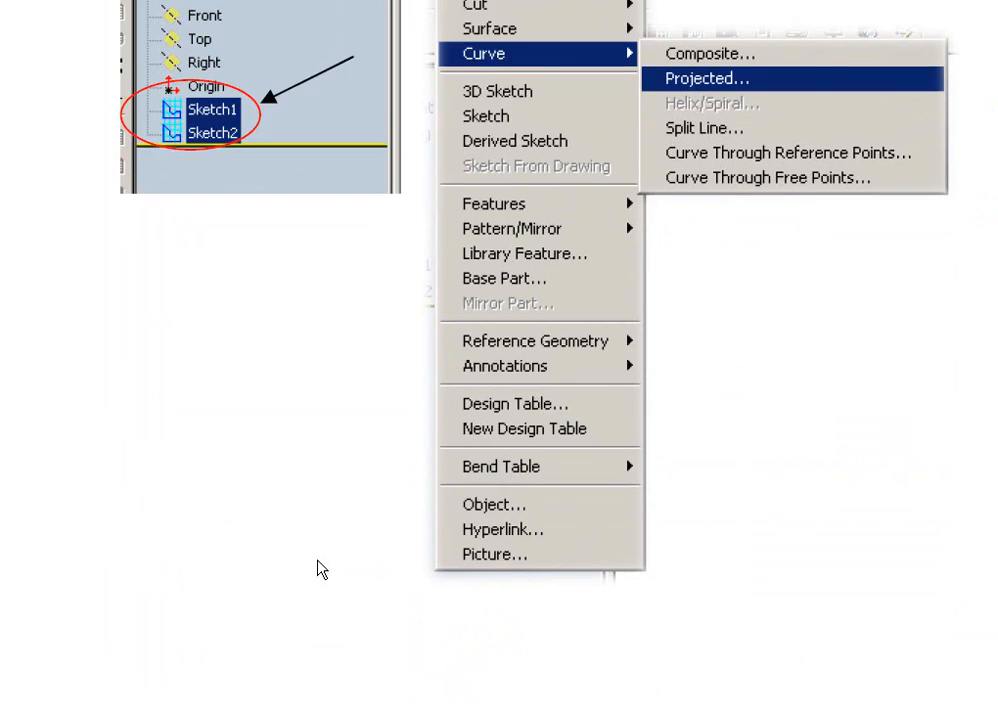
{"action": "scroll", "coordinate": [318, 560], "scroll_direction": "down", "scroll_amount": 15}
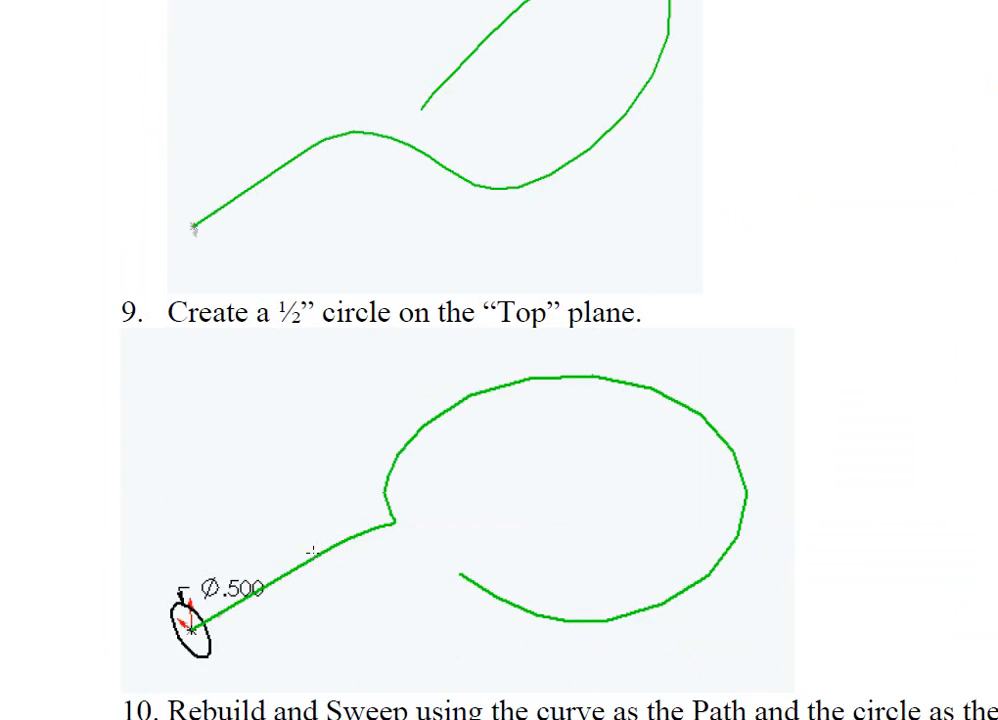
{"action": "scroll", "coordinate": [313, 552], "scroll_direction": "down", "scroll_amount": 15}
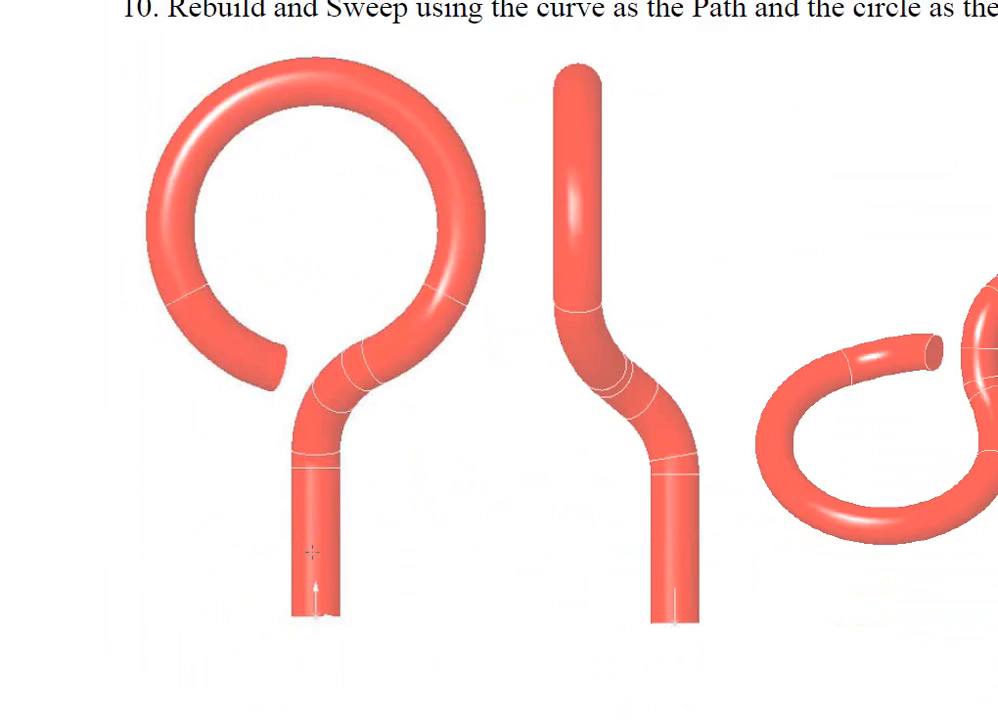
{"action": "scroll", "coordinate": [312, 552], "scroll_direction": "down", "scroll_amount": 10}
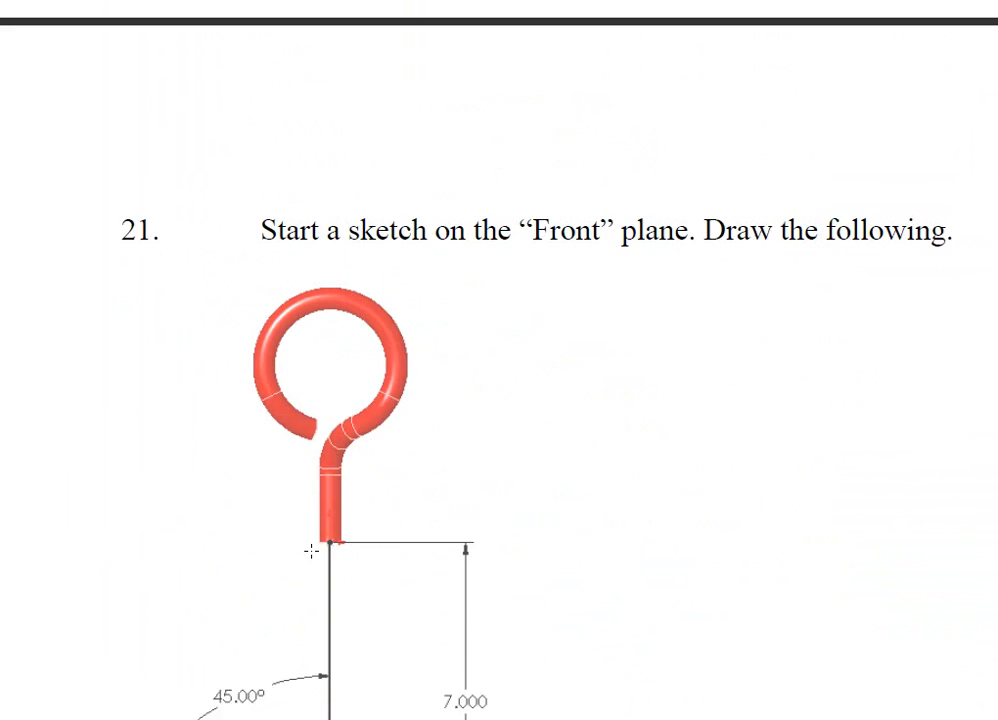
{"action": "scroll", "coordinate": [311, 550], "scroll_direction": "down", "scroll_amount": 3}
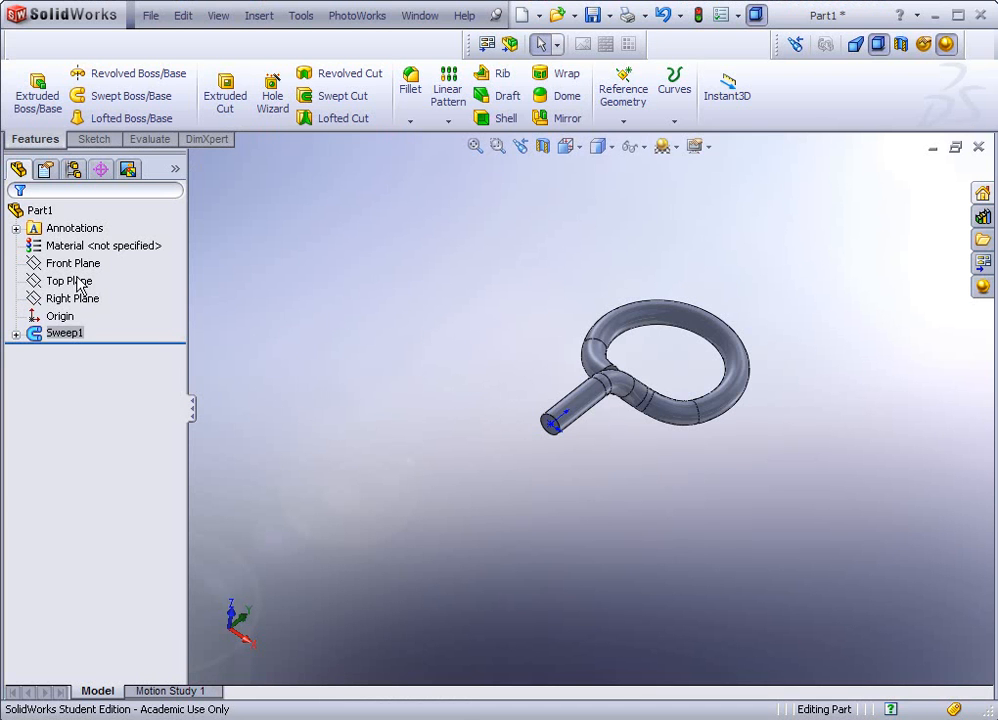
Start a new sketch on the Front Plane and orient the view normal to it.
{"action": "left_click", "coordinate": [74, 263]}
{"action": "left_click", "coordinate": [82, 232]}
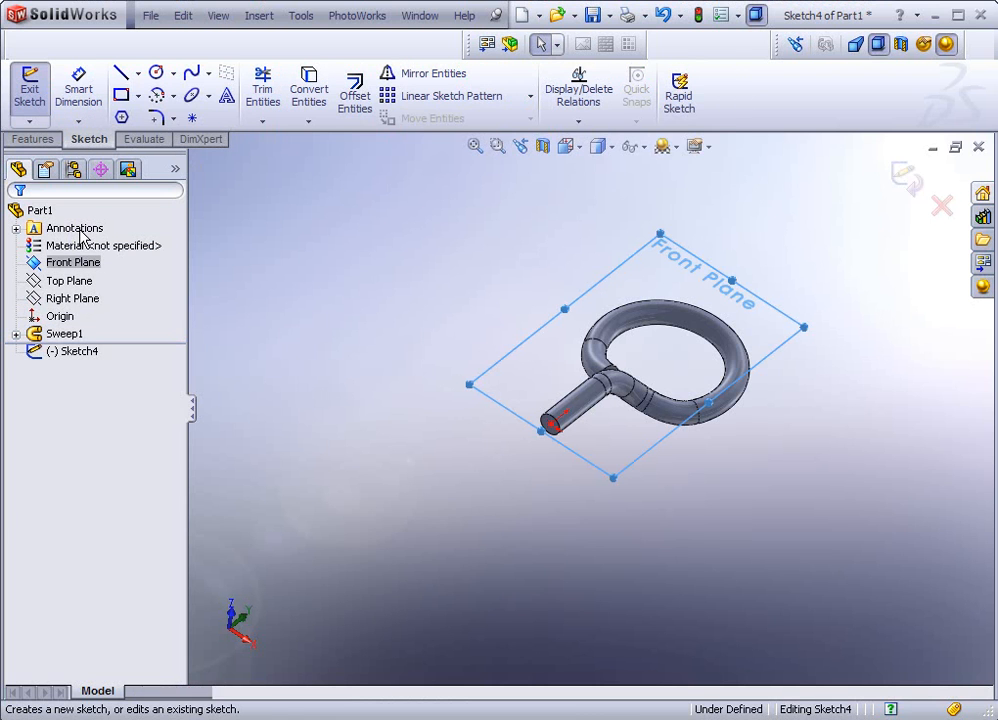
{"action": "left_click", "coordinate": [579, 148]}
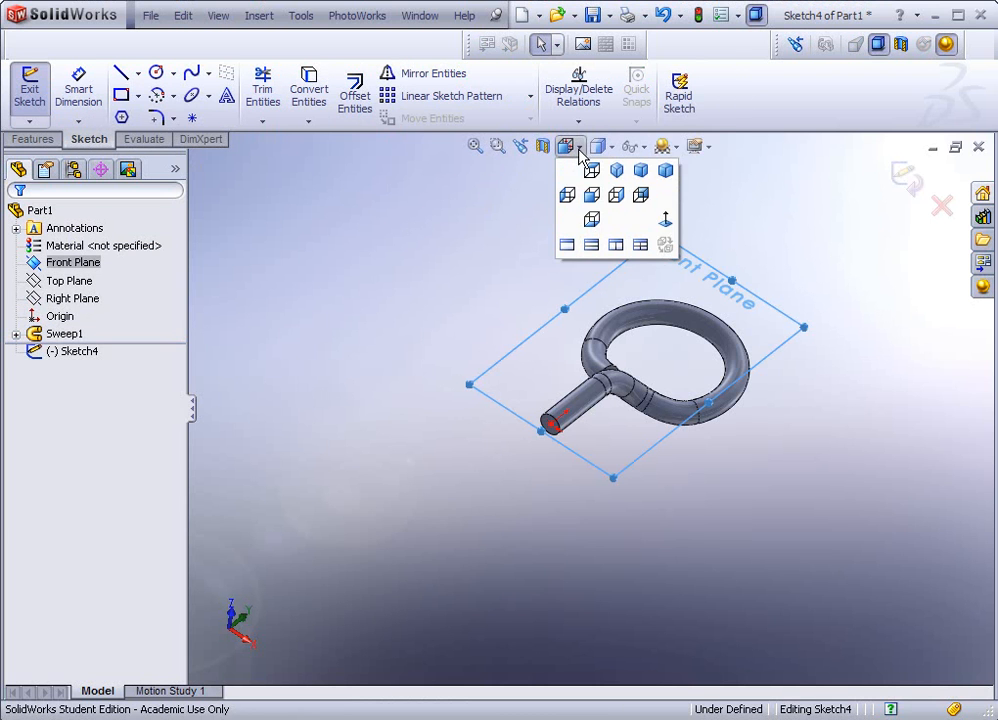
{"action": "left_click", "coordinate": [666, 219]}
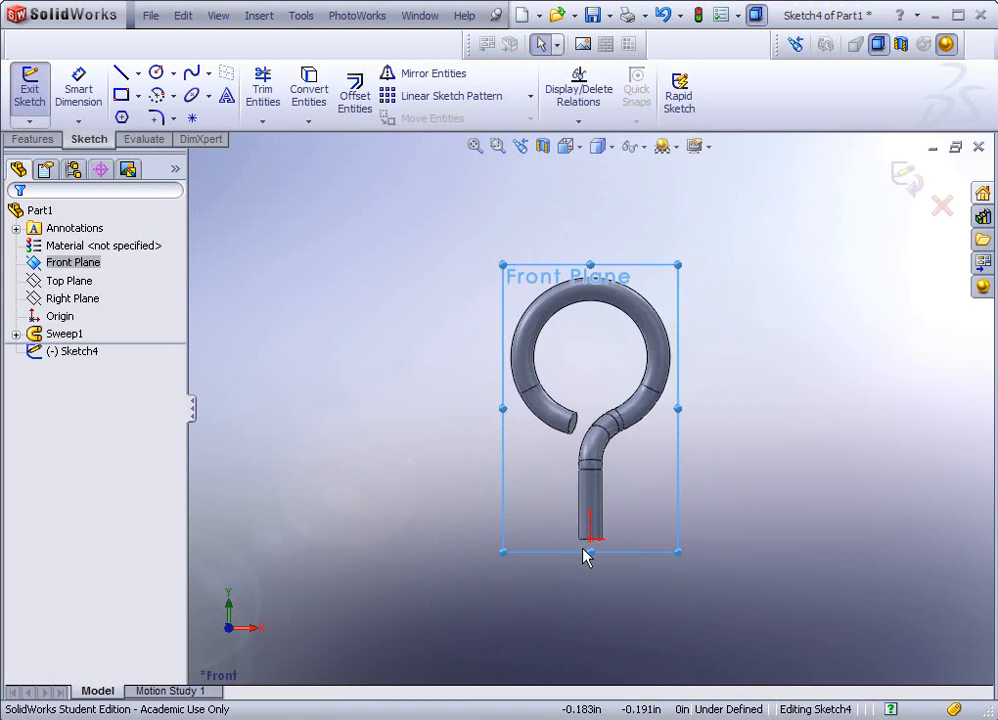
{"action": "scroll", "coordinate": [590, 546], "scroll_direction": "up", "scroll_amount": 2}
{"action": "scroll", "coordinate": [590, 543], "scroll_direction": "down", "scroll_amount": 8}
{"action": "scroll", "coordinate": [590, 530], "scroll_direction": "up", "scroll_amount": 5}
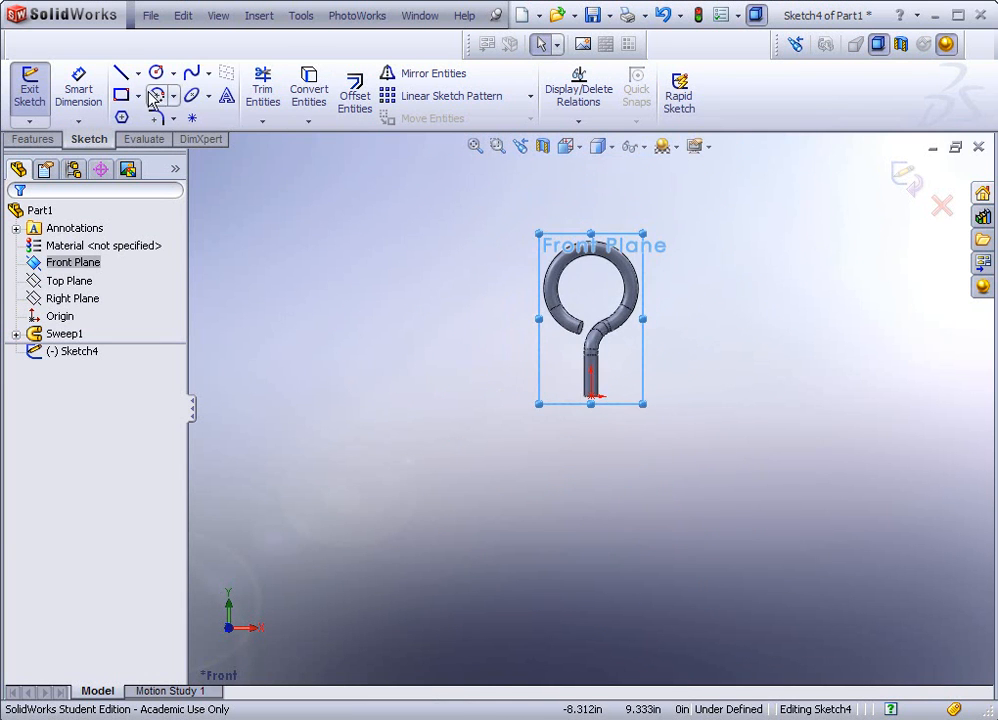
Sketch a vertical line 7 in long straight down from the origin at the end of the hook's shank.
{"action": "left_click", "coordinate": [122, 74]}
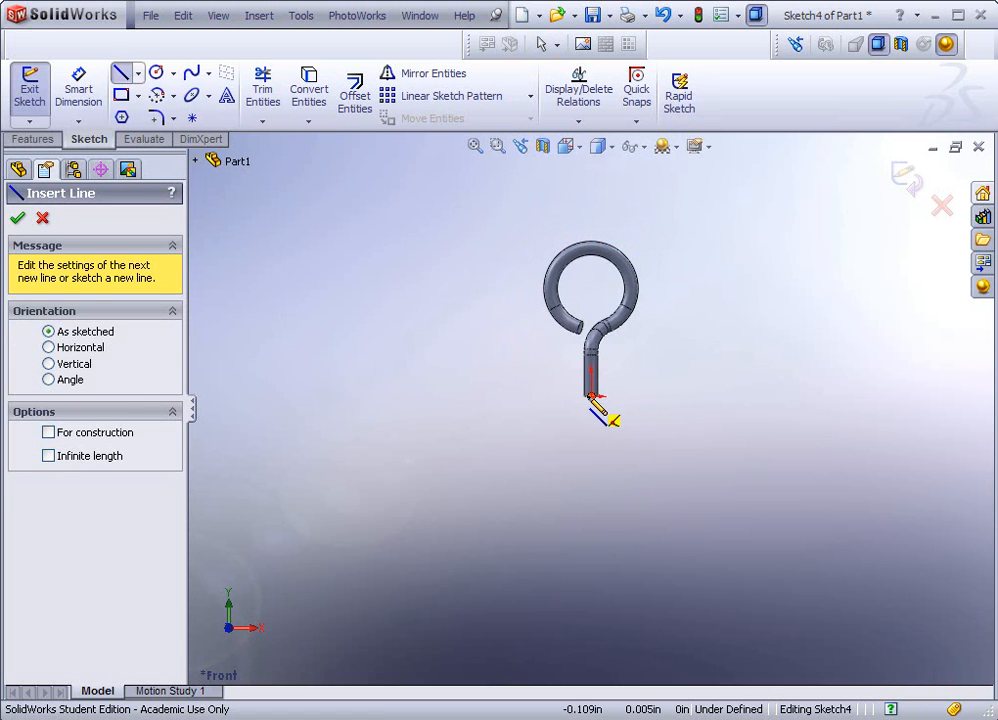
{"action": "left_click", "coordinate": [591, 397]}
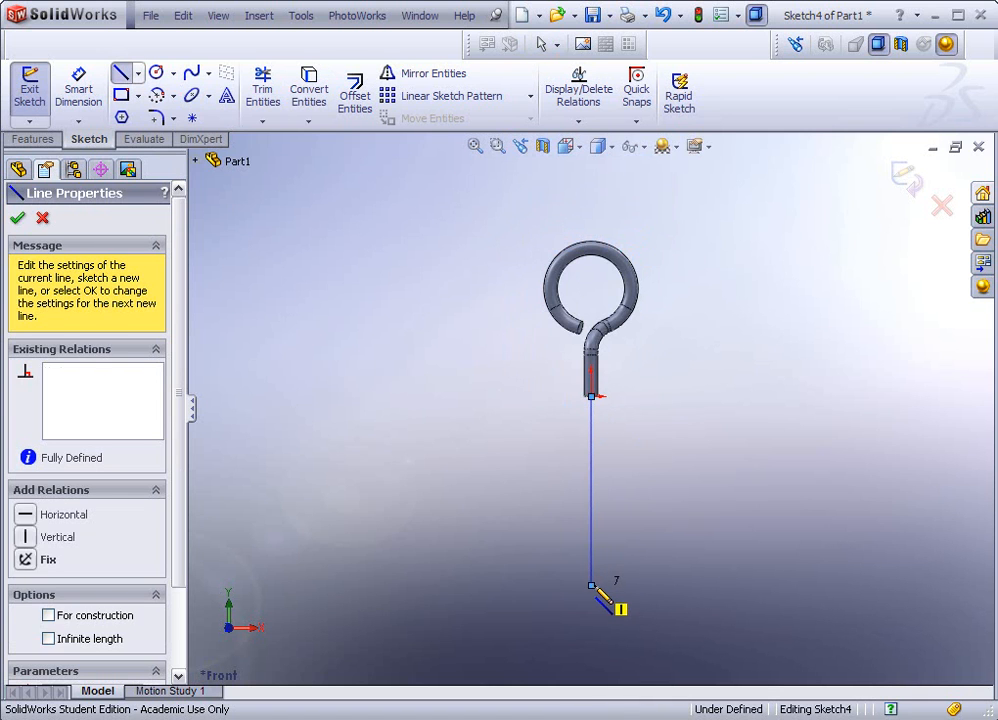
{"action": "left_click", "coordinate": [592, 585]}
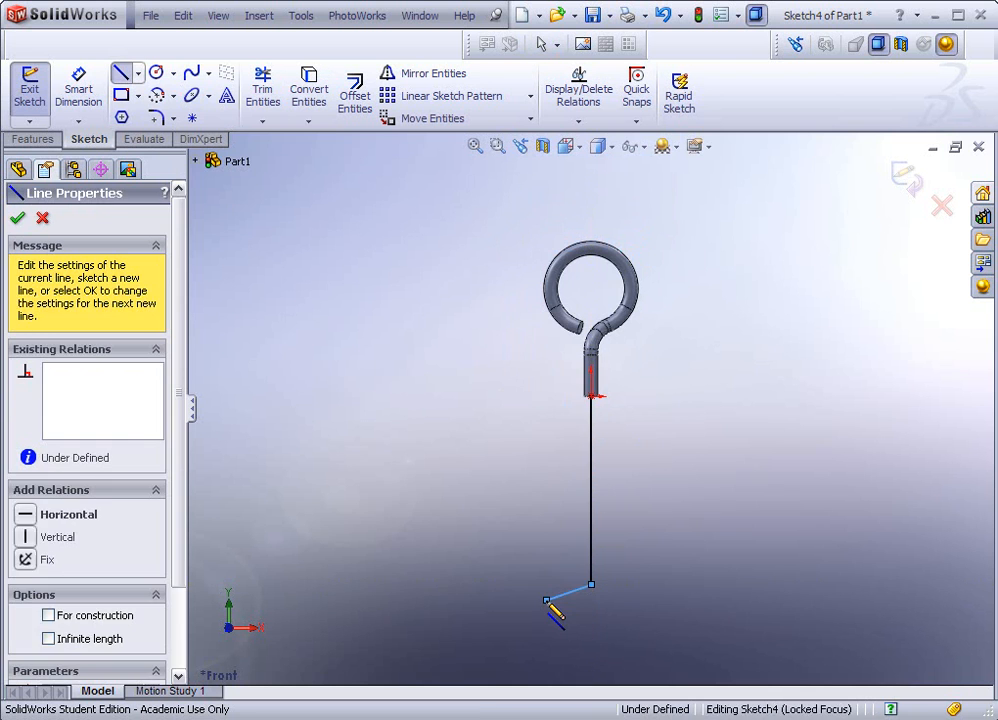
{"action": "key", "text": "Escape"}
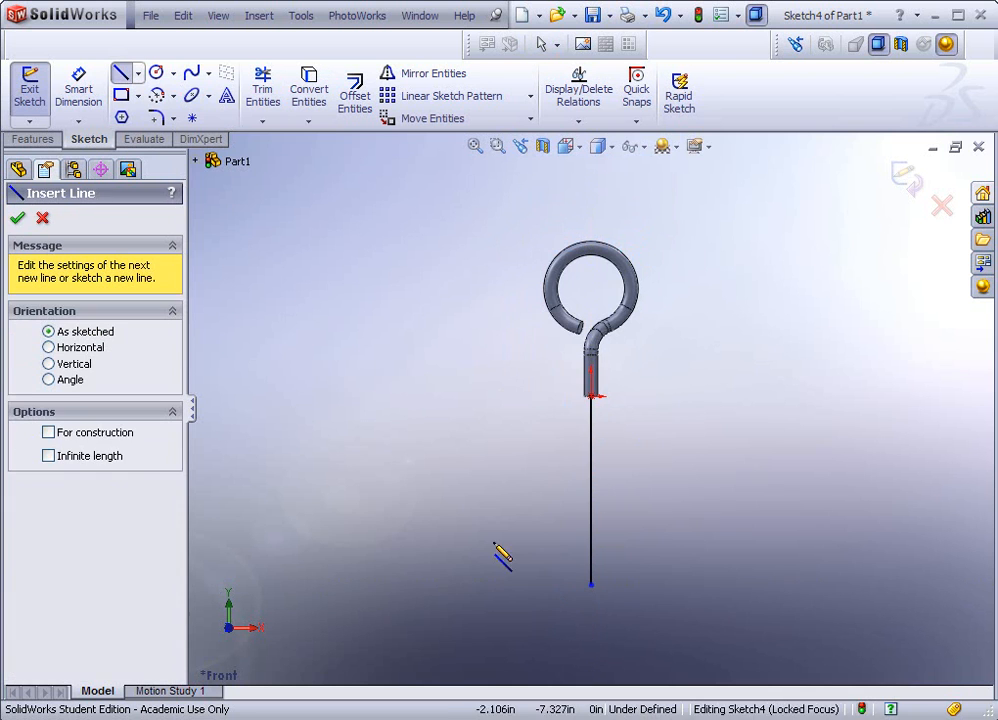
Sketch a tangent arc of about 0.82 in radius from the vertical line's lower end, curving down towards negative X.
{"action": "left_click", "coordinate": [174, 97]}
{"action": "left_click", "coordinate": [190, 137]}
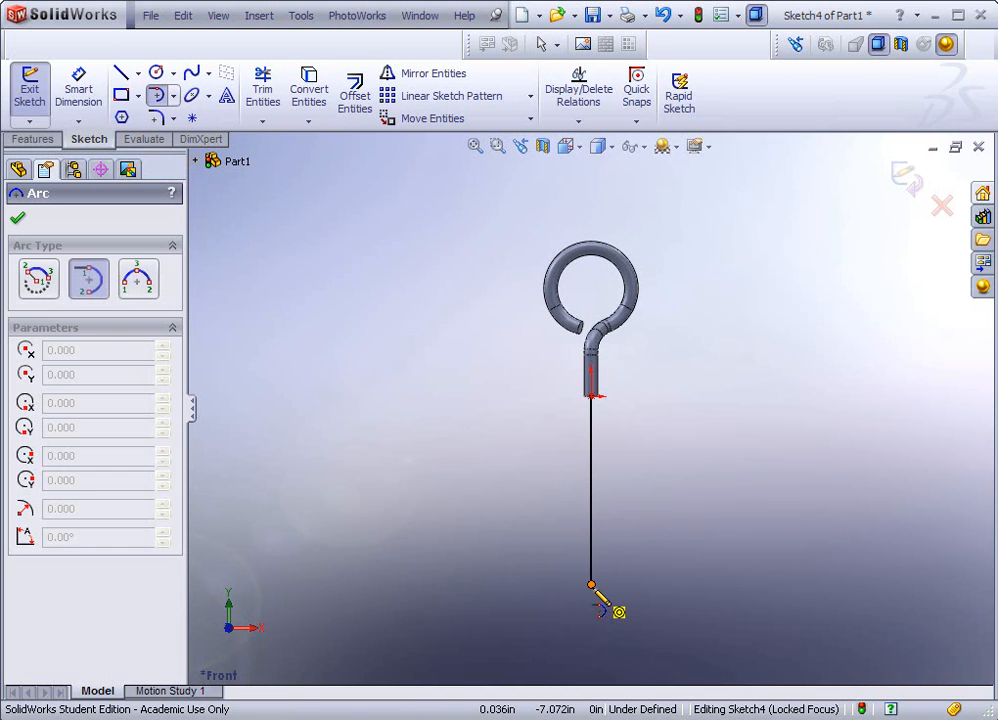
{"action": "left_click", "coordinate": [592, 586]}
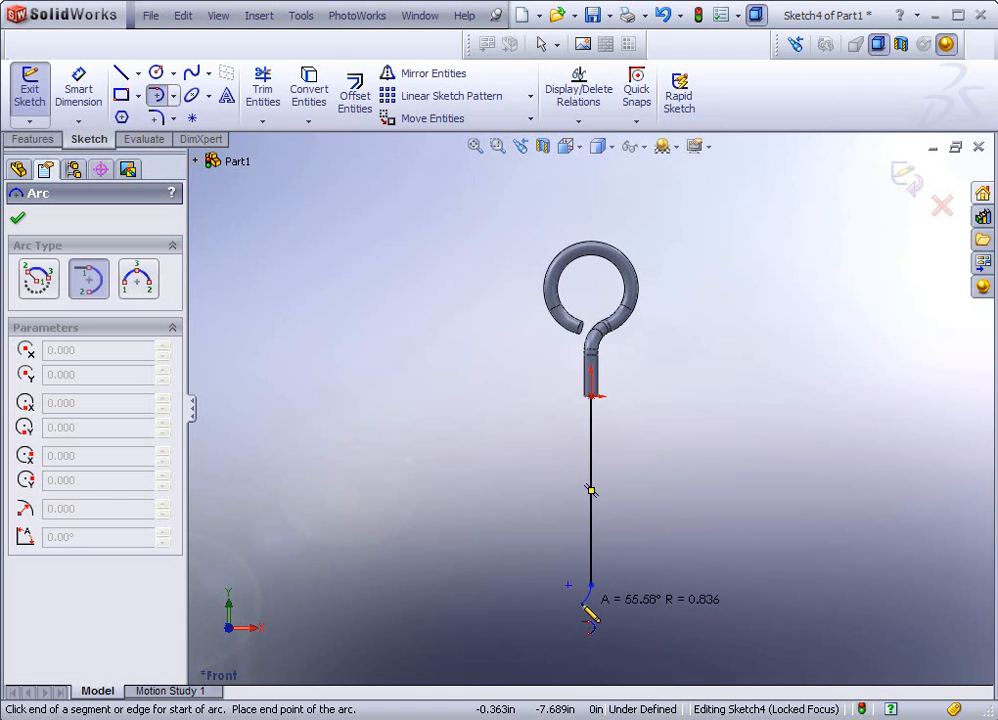
{"action": "left_click", "coordinate": [586, 605]}
Draw a construction centerline from the tangent arc's center point to the arc's free lower end.
{"action": "scroll", "coordinate": [590, 610], "scroll_direction": "down", "scroll_amount": 3}
{"action": "scroll", "coordinate": [588, 575], "scroll_direction": "down", "scroll_amount": 4}
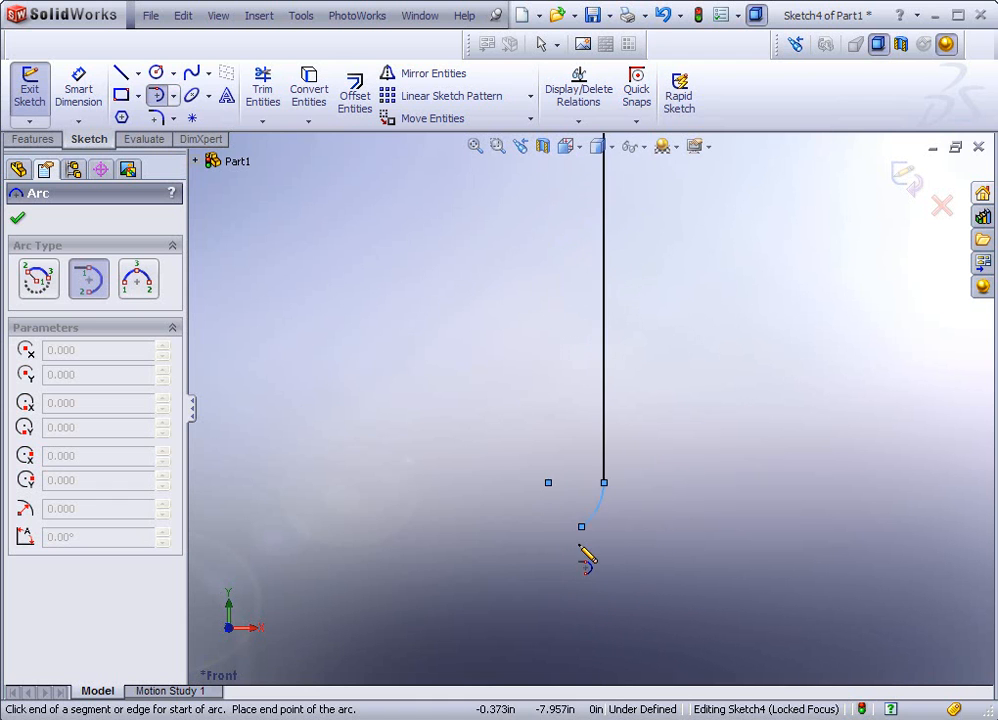
{"action": "left_click", "coordinate": [139, 75]}
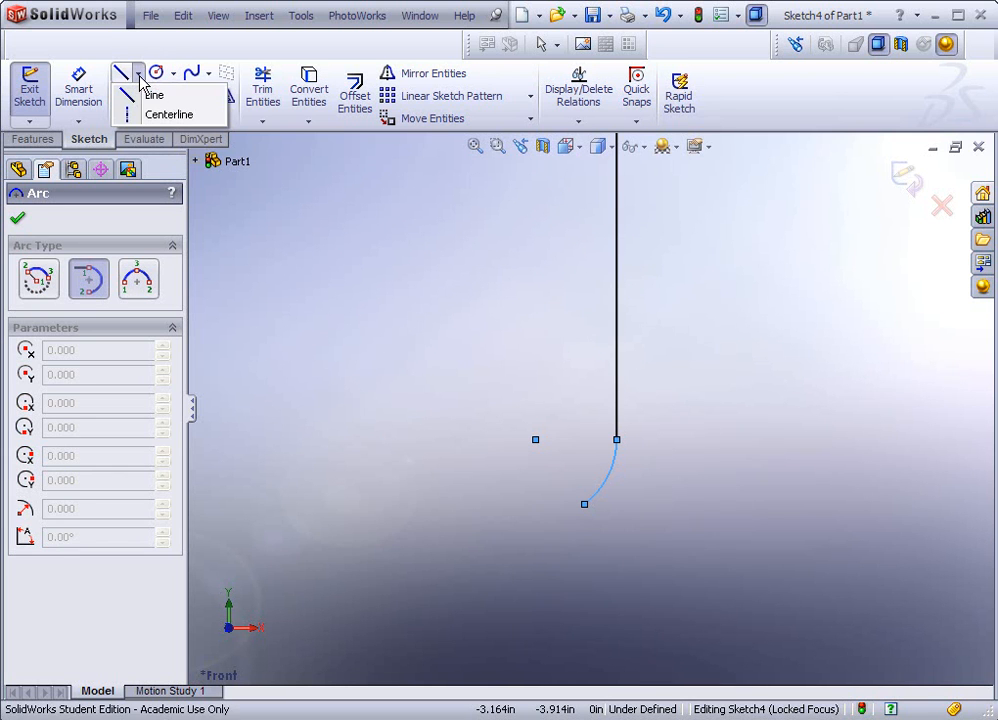
{"action": "left_click", "coordinate": [128, 115]}
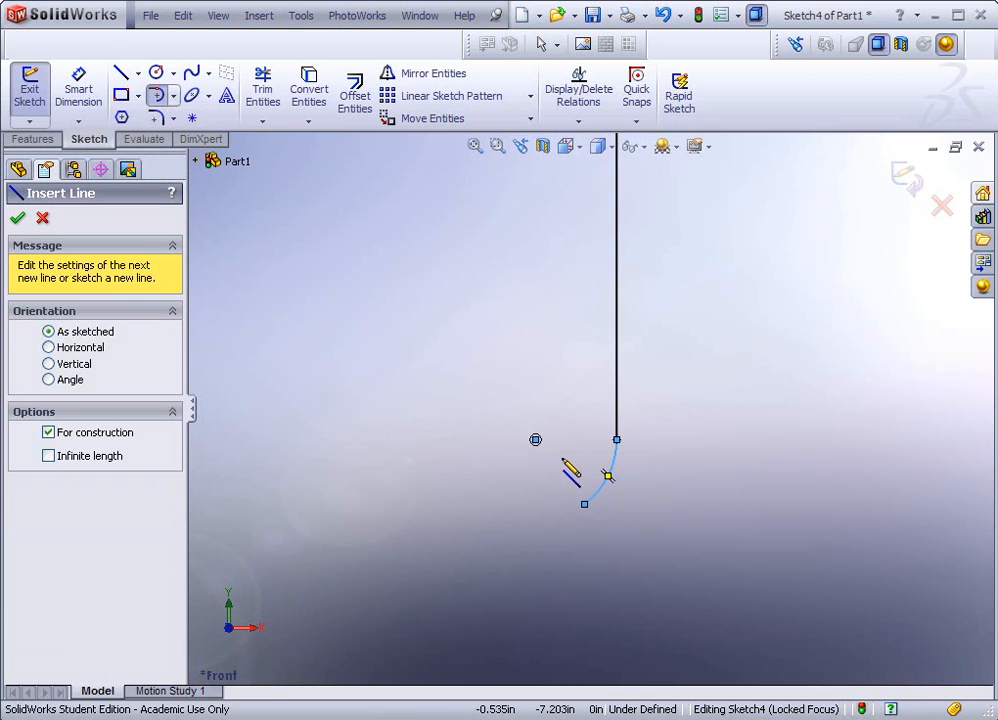
{"action": "left_click", "coordinate": [535, 440]}
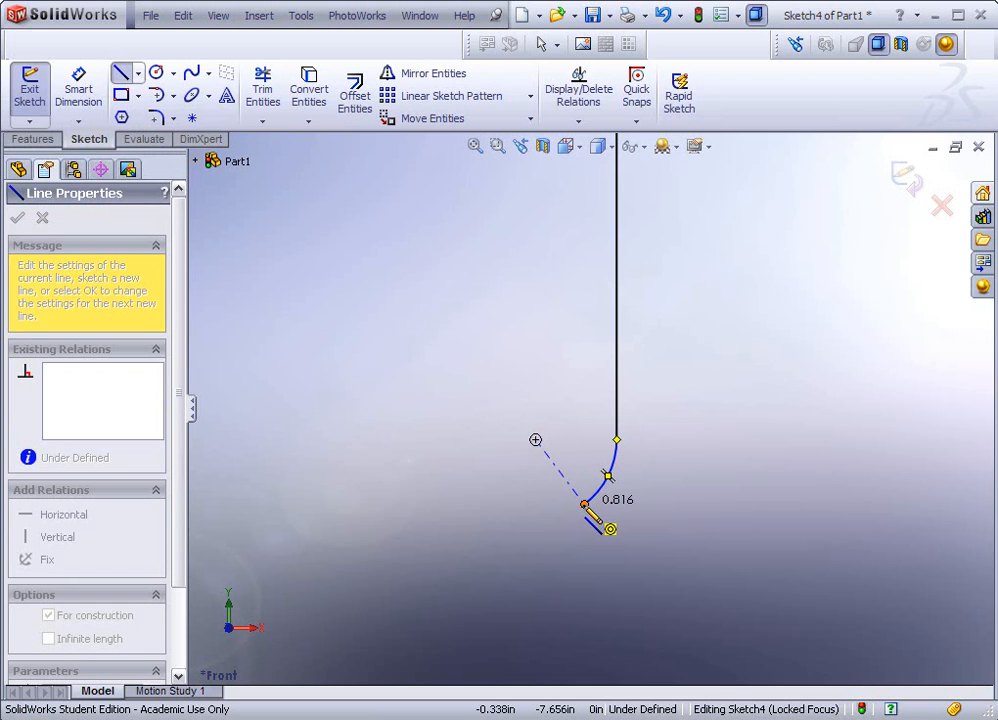
{"action": "left_click", "coordinate": [585, 504]}
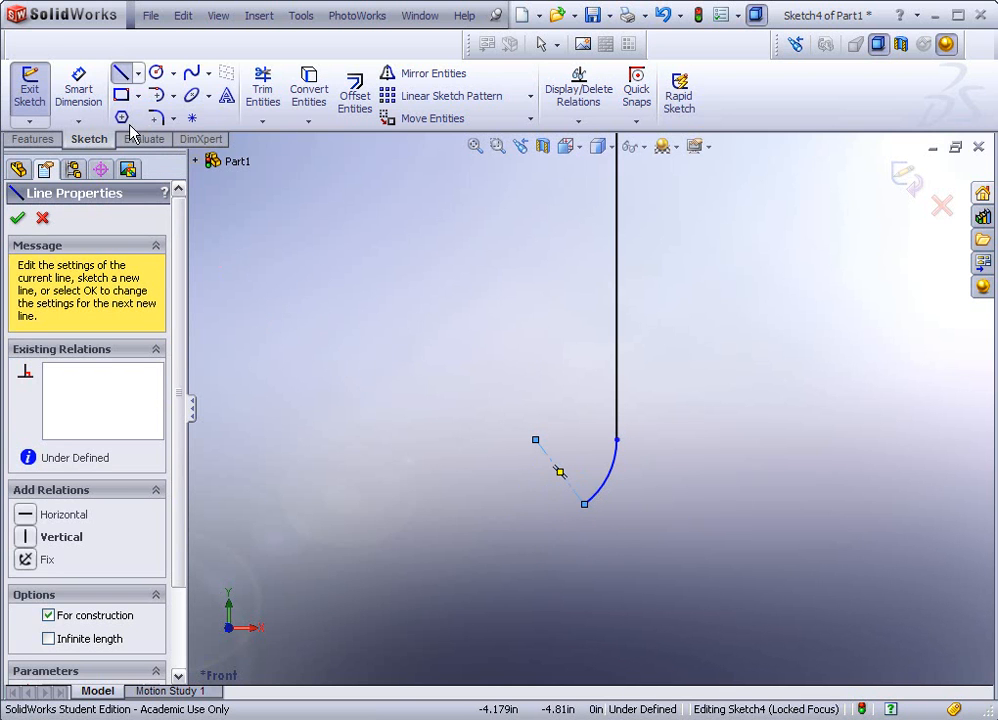
Dimension the vertical line below the shank and set its length to 7 in.
{"action": "left_click", "coordinate": [79, 95]}
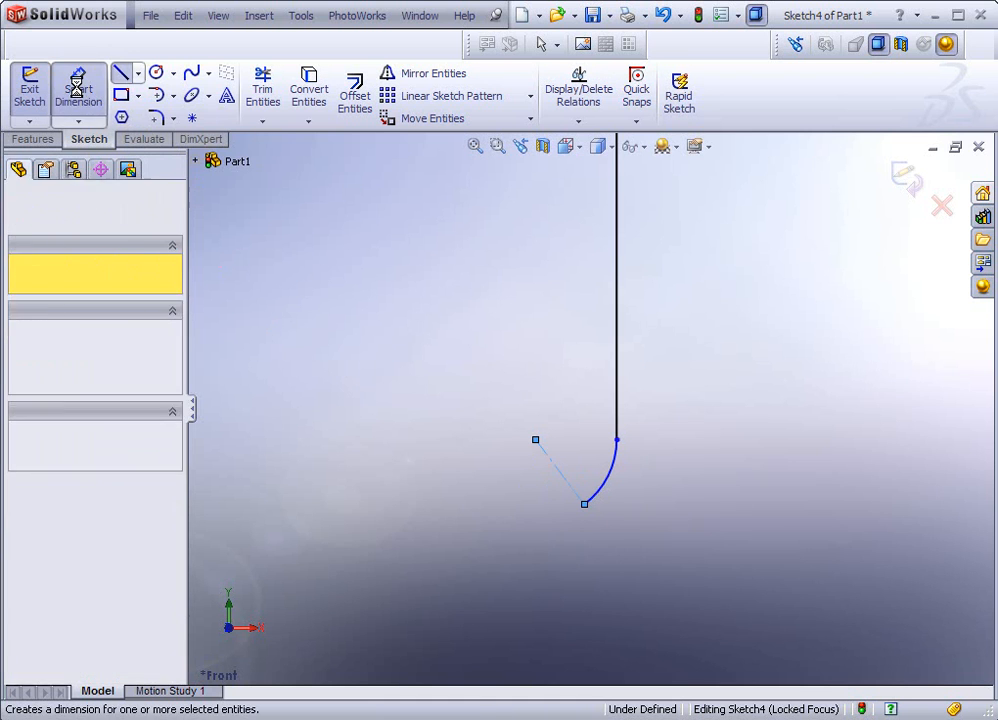
{"action": "left_click", "coordinate": [617, 334]}
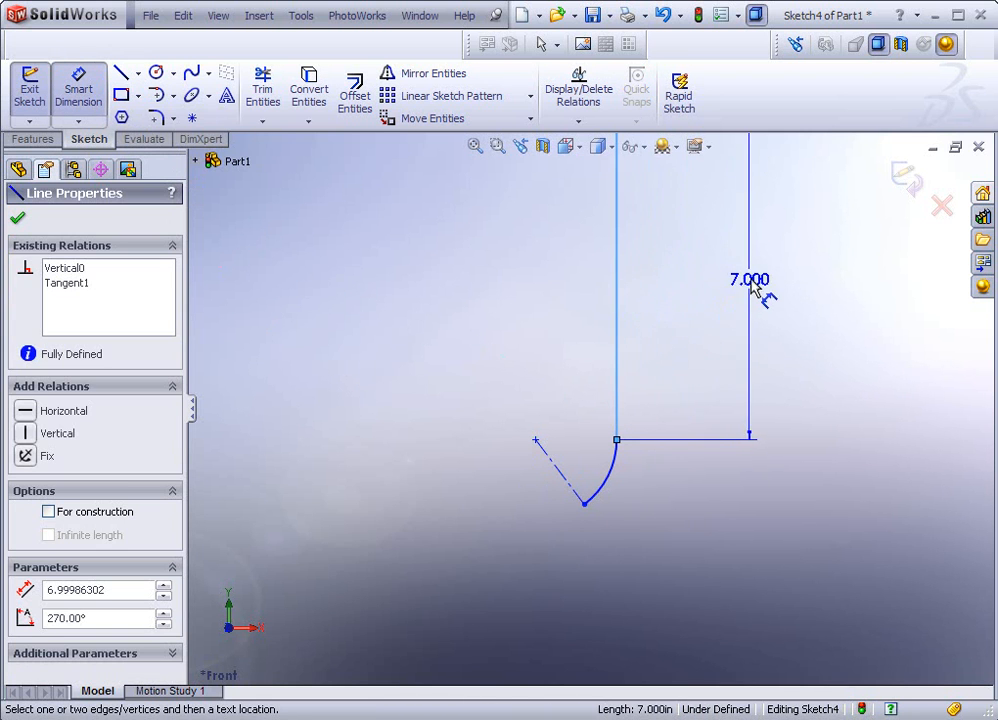
{"action": "left_click", "coordinate": [755, 288]}
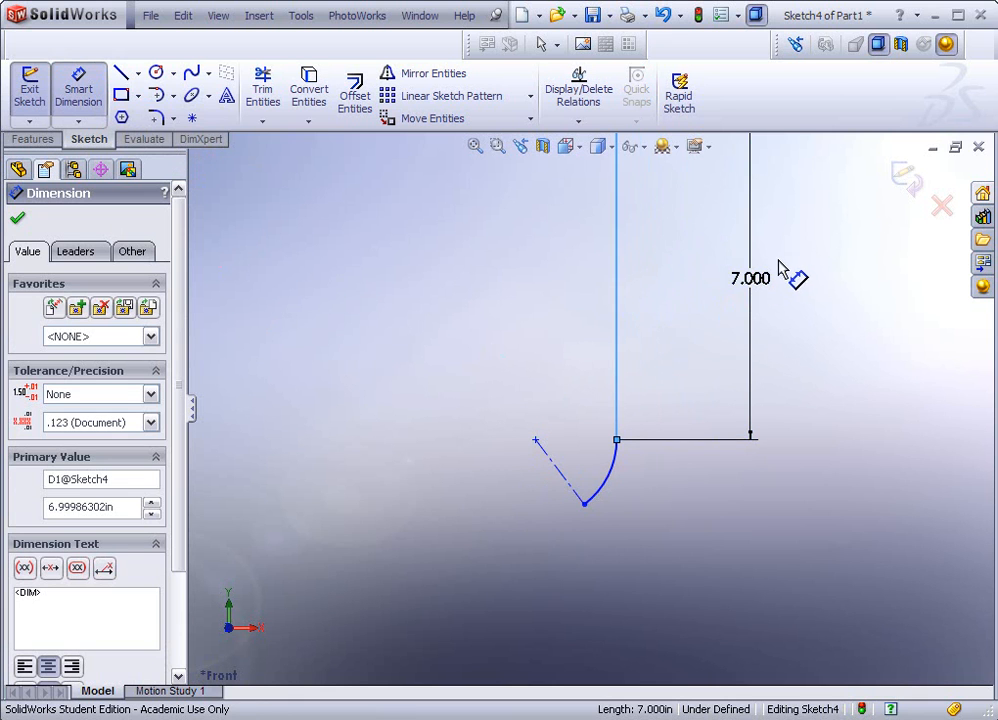
{"action": "left_click", "coordinate": [779, 267]}
{"action": "type", "text": "7"}
{"action": "key", "text": "Return"}
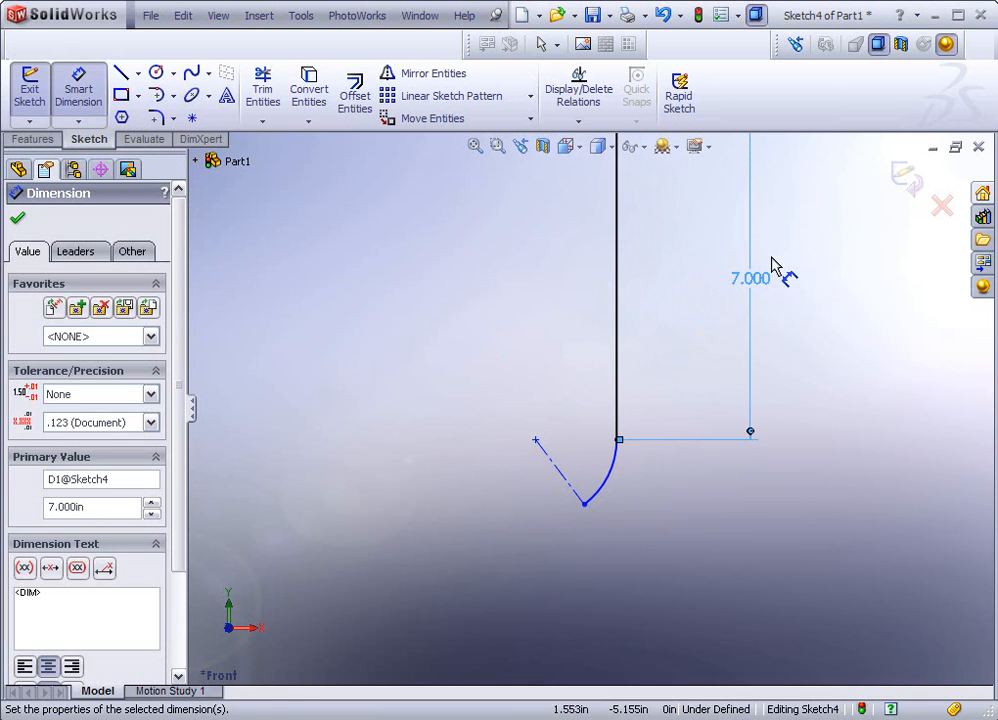
Dimension the tangent arc at the line's lower end and set its radius to 1 in.
{"action": "left_click", "coordinate": [610, 482]}
{"action": "left_click", "coordinate": [721, 528]}
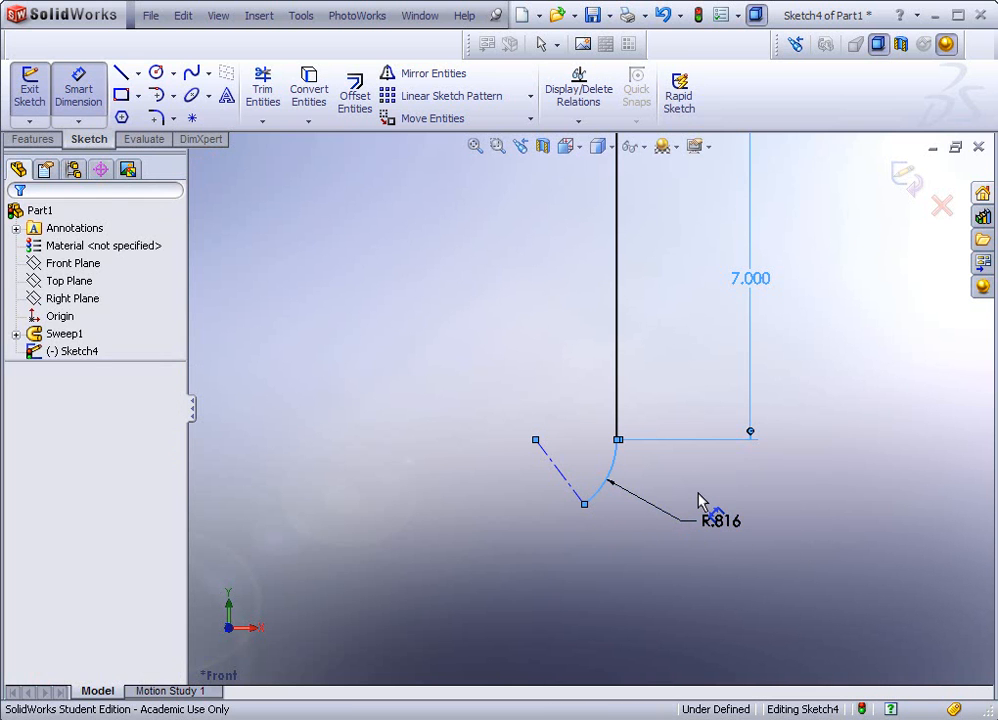
{"action": "type", "text": "1"}
{"action": "key", "text": "Return"}
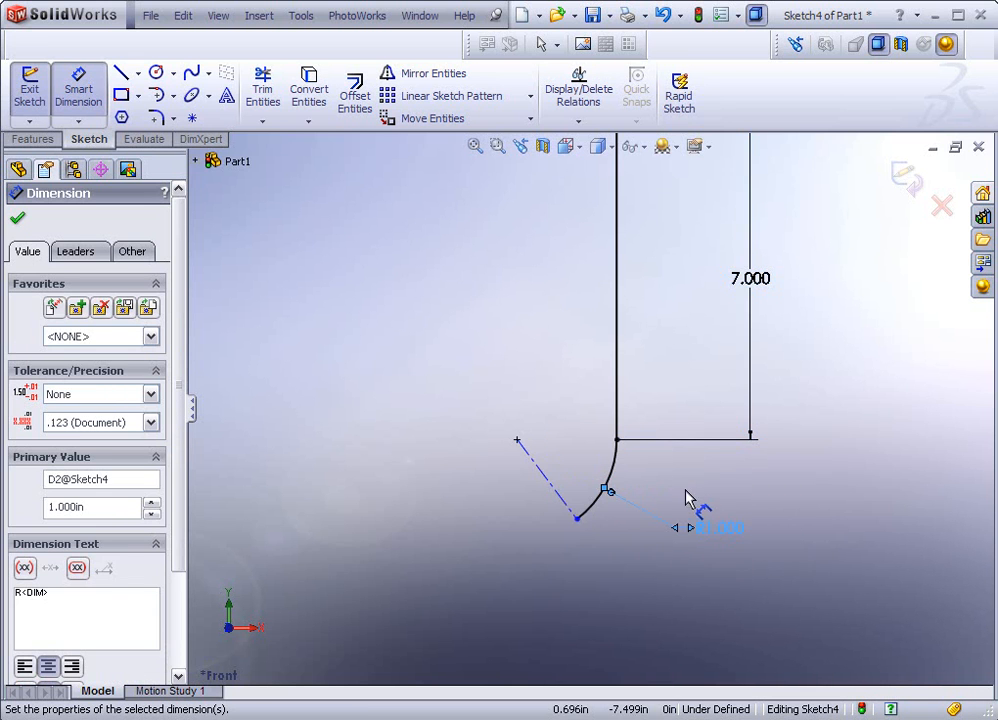
Dimension the angle between the construction centerline and the vertical line, and set it to 45 degrees.
{"action": "left_click", "coordinate": [547, 487]}
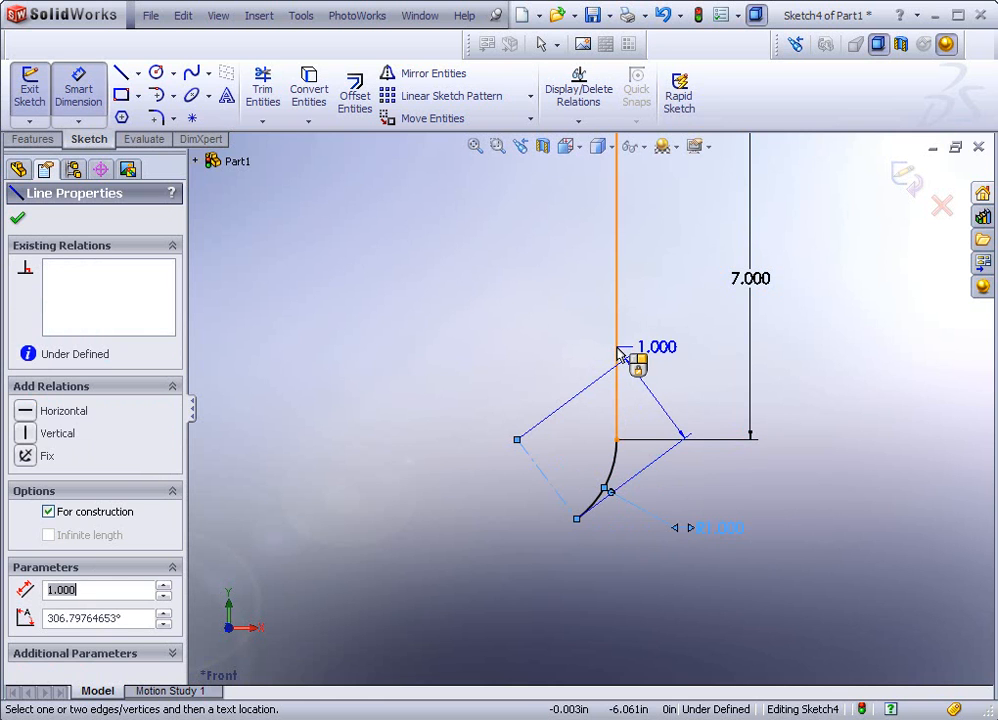
{"action": "left_click", "coordinate": [617, 320]}
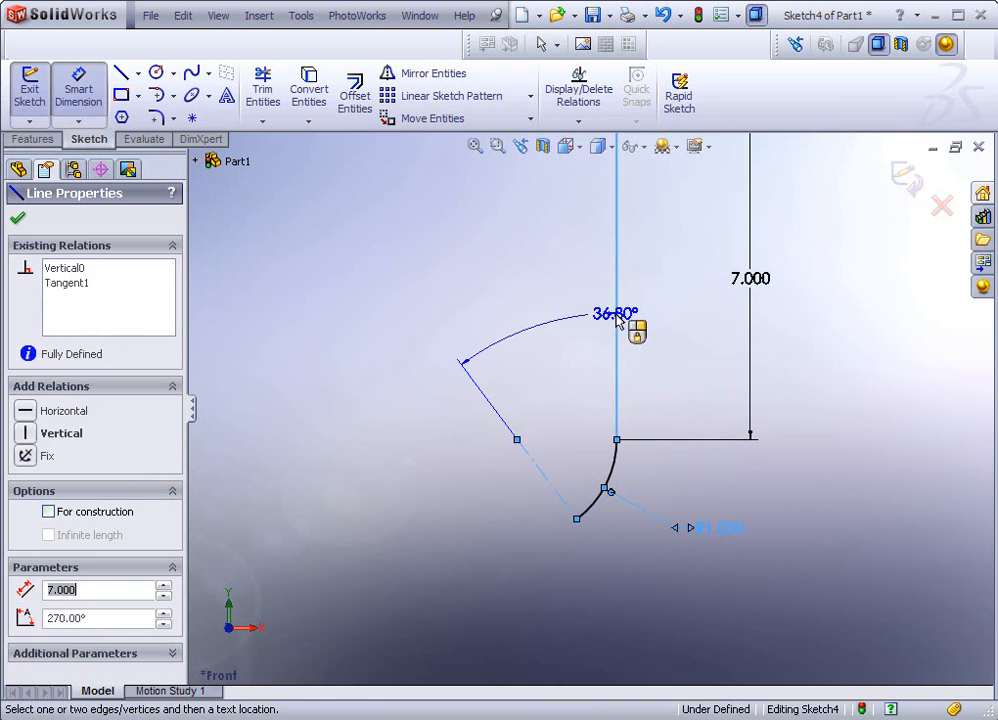
{"action": "left_click", "coordinate": [517, 257]}
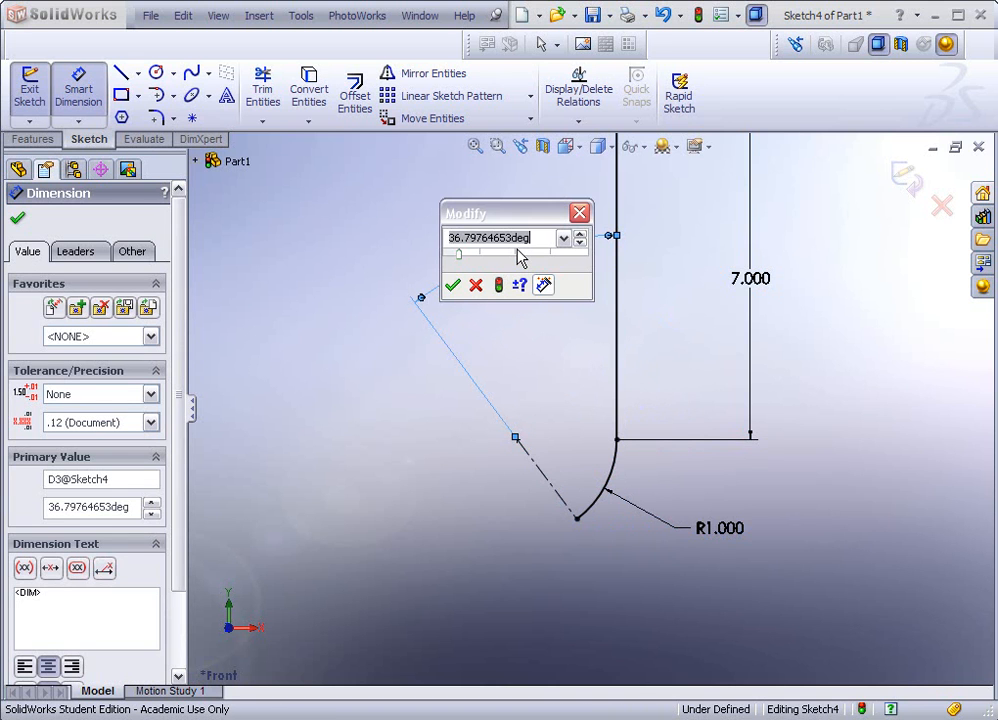
{"action": "type", "text": "45"}
{"action": "key", "text": "Return"}
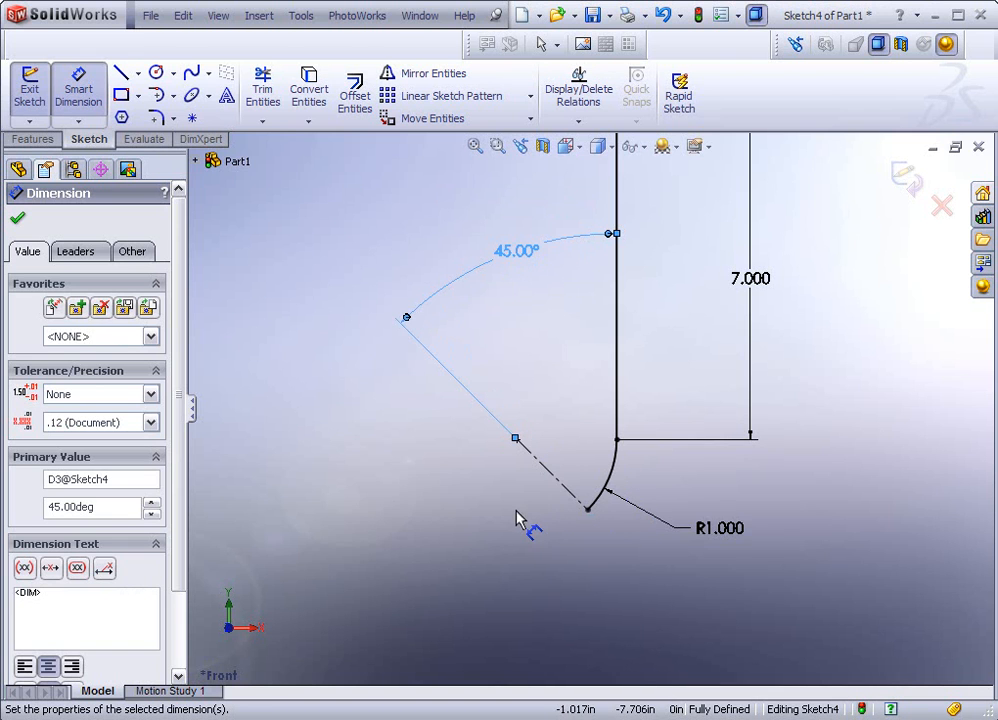
{"action": "left_click", "coordinate": [16, 218]}
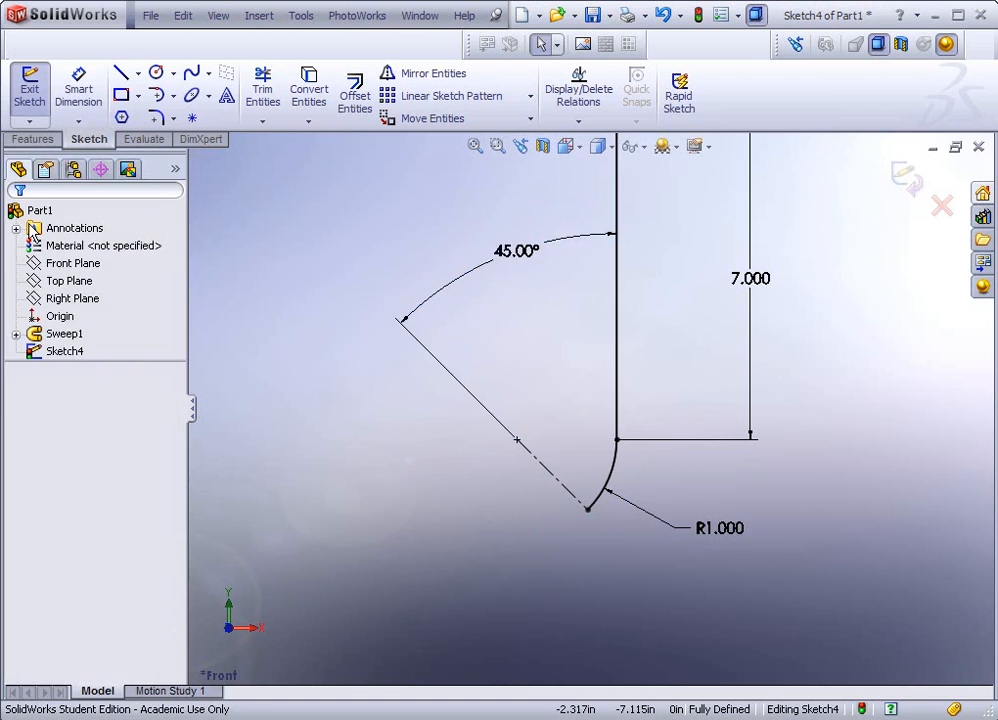
Tilt the view to show the shank's flat end face, and close the finished path sketch.
{"action": "scroll", "coordinate": [334, 445], "scroll_direction": "up", "scroll_amount": 7}
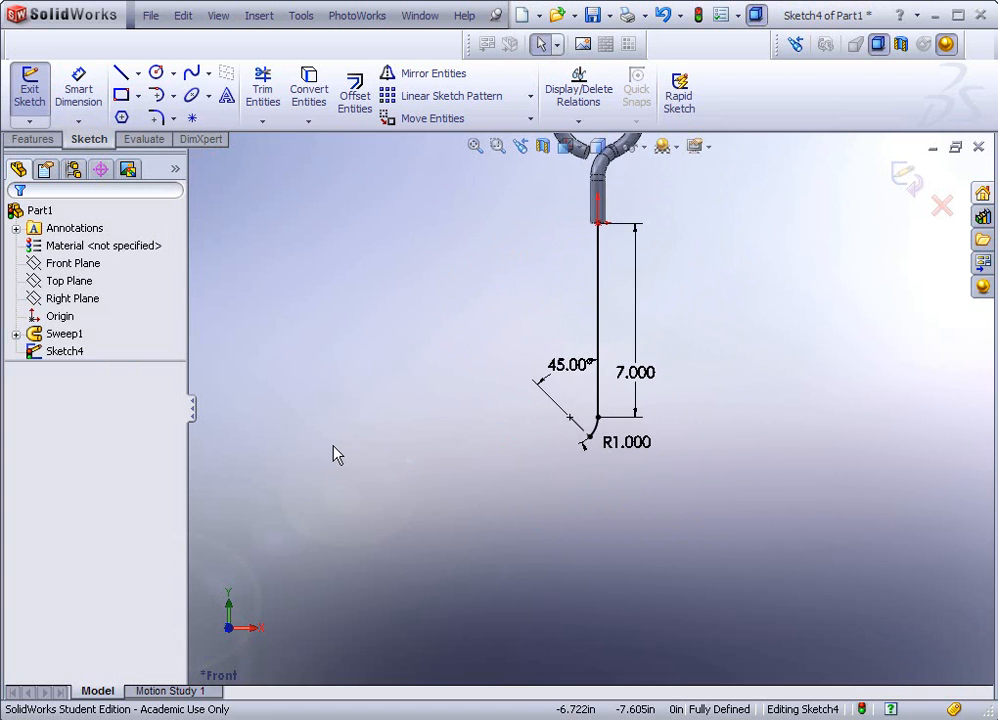
{"action": "mouse_move", "coordinate": [354, 453]}
{"action": "middle_mouse_down"}
{"action": "mouse_move", "coordinate": [352, 336]}
{"action": "mouse_move", "coordinate": [274, 401]}
{"action": "middle_mouse_up"}
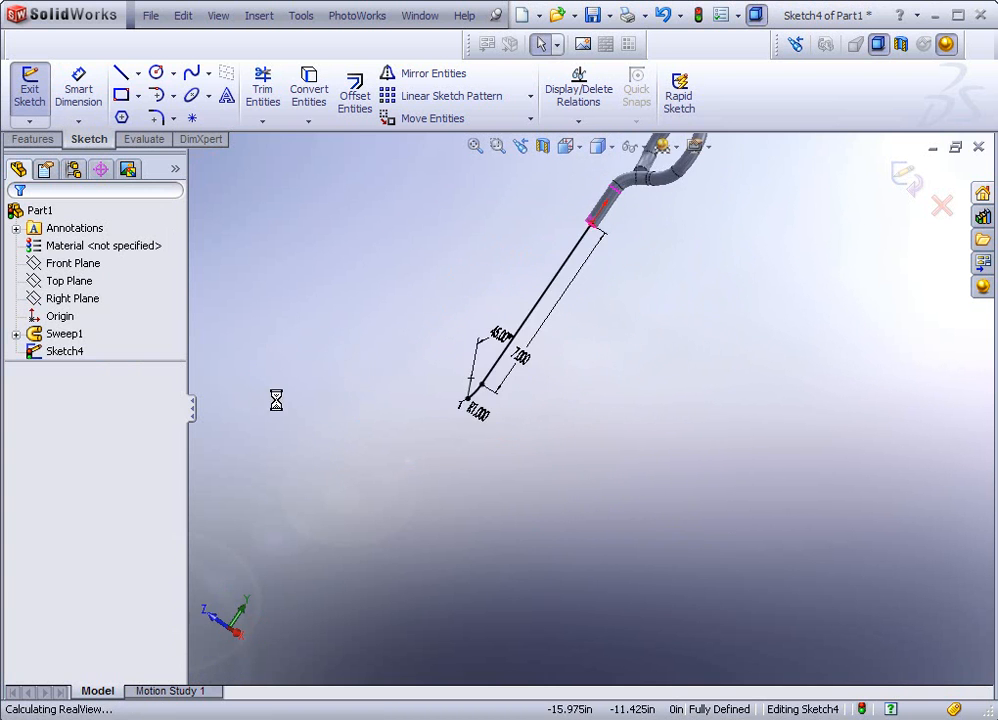
{"action": "mouse_move", "coordinate": [546, 320]}
{"action": "middle_mouse_down"}
{"action": "mouse_move", "coordinate": [570, 307]}
{"action": "mouse_move", "coordinate": [593, 341]}
{"action": "mouse_move", "coordinate": [586, 285]}
{"action": "middle_mouse_up"}
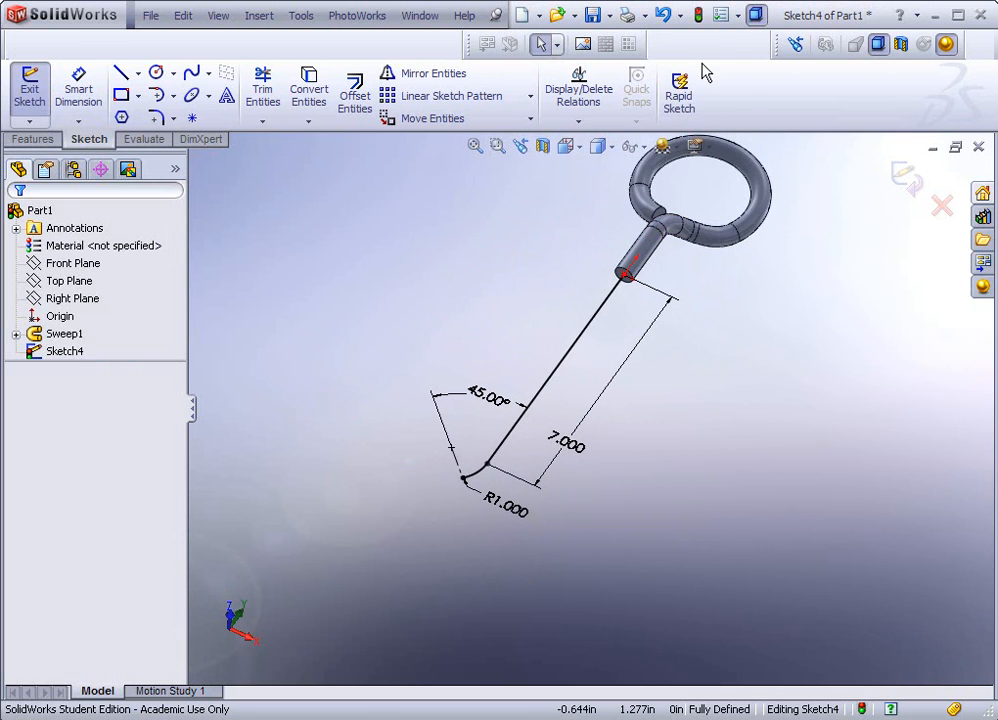
{"action": "left_click", "coordinate": [698, 16]}
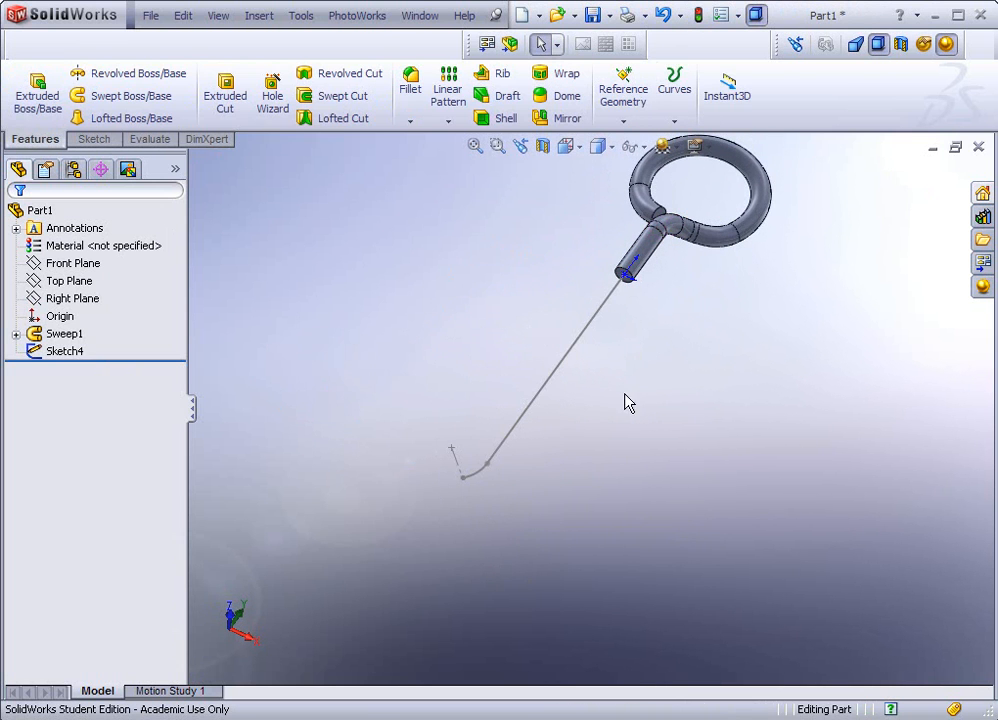
Start a sketch on the shank's flat end face, convert the face's circular edge into a sketch circle, and close the sketch.
{"action": "scroll", "coordinate": [628, 283], "scroll_direction": "down", "scroll_amount": 5}
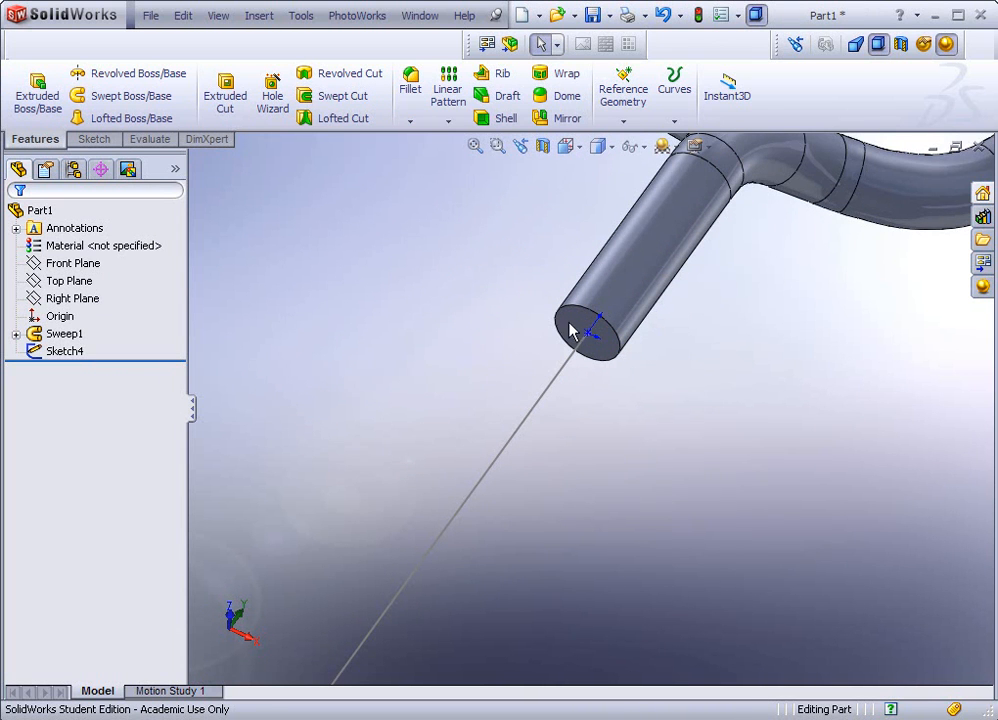
{"action": "left_click", "coordinate": [578, 337]}
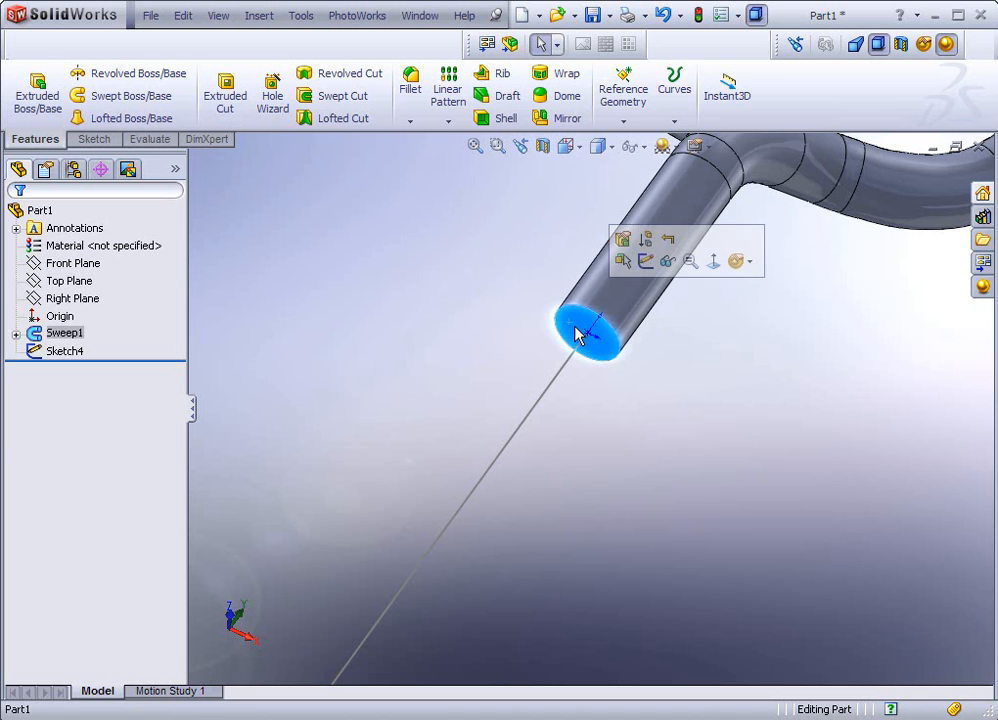
{"action": "left_click", "coordinate": [645, 260]}
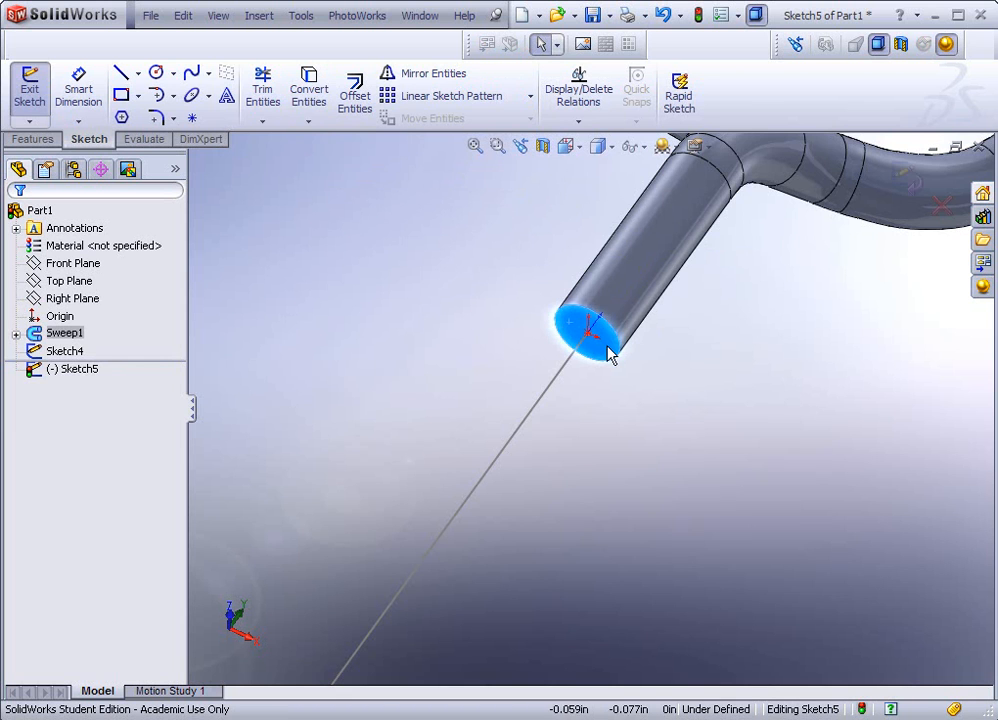
{"action": "left_click", "coordinate": [311, 96]}
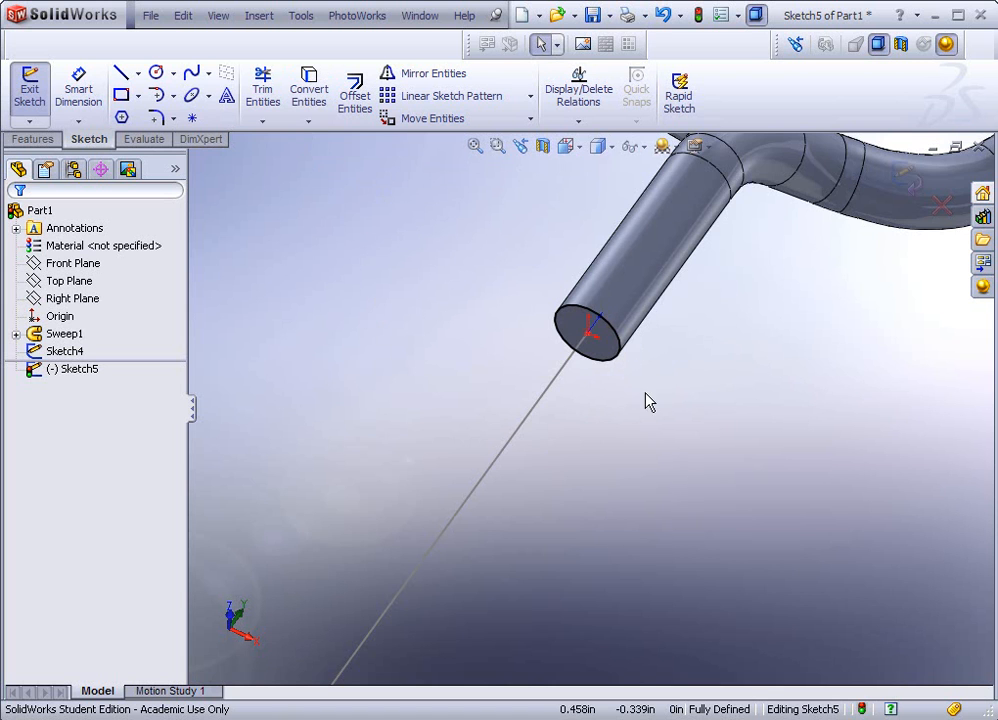
{"action": "left_click", "coordinate": [619, 346]}
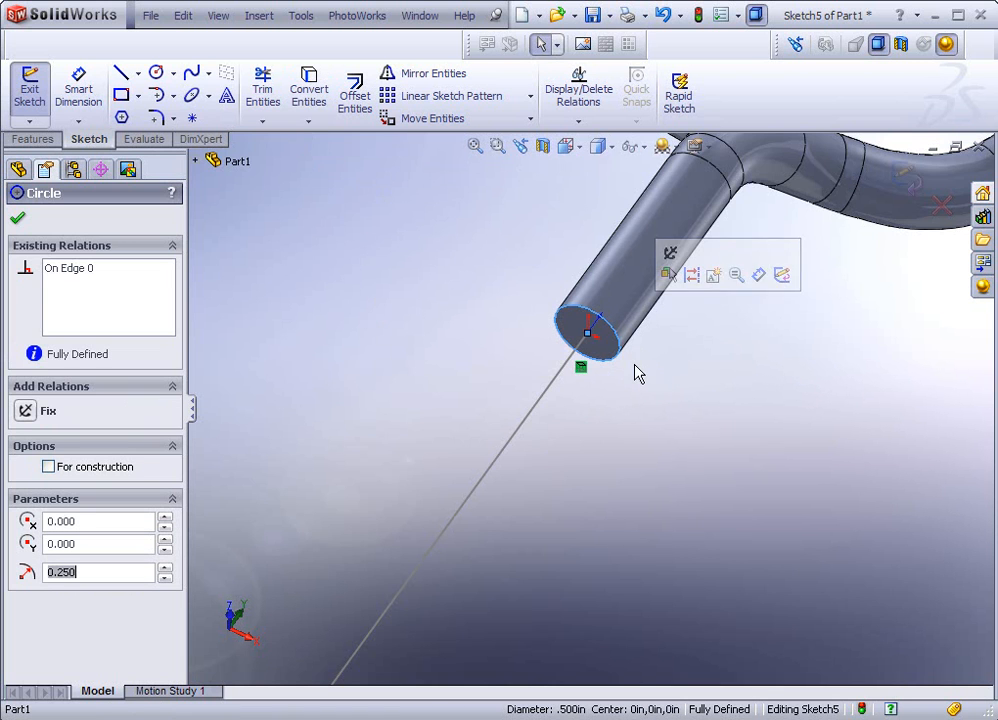
{"action": "left_click", "coordinate": [91, 272]}
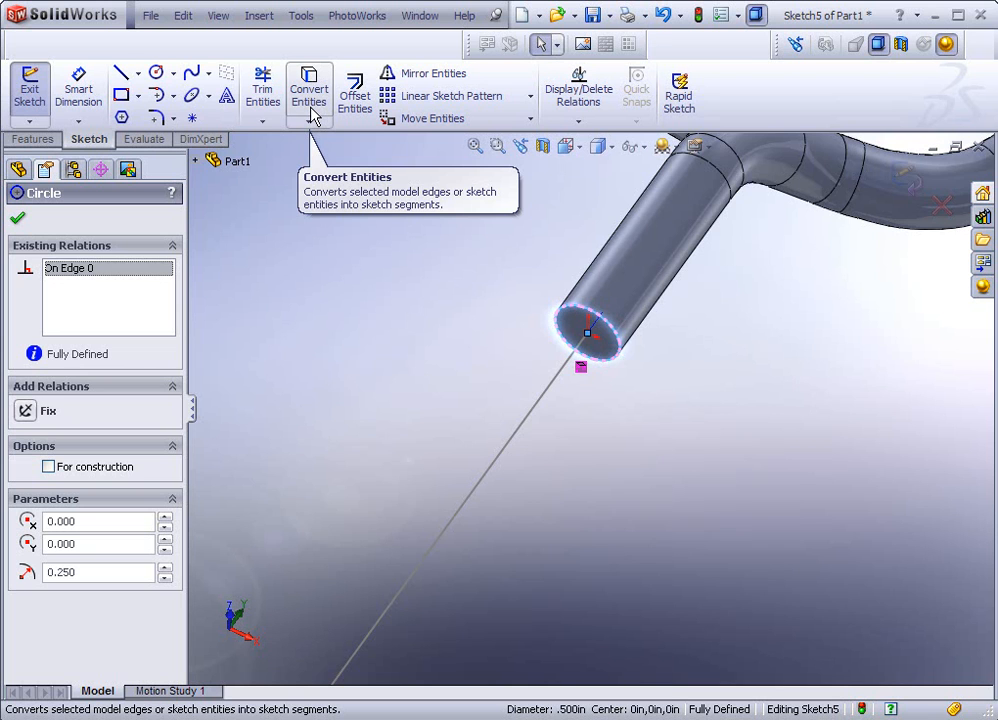
{"action": "left_click", "coordinate": [17, 218]}
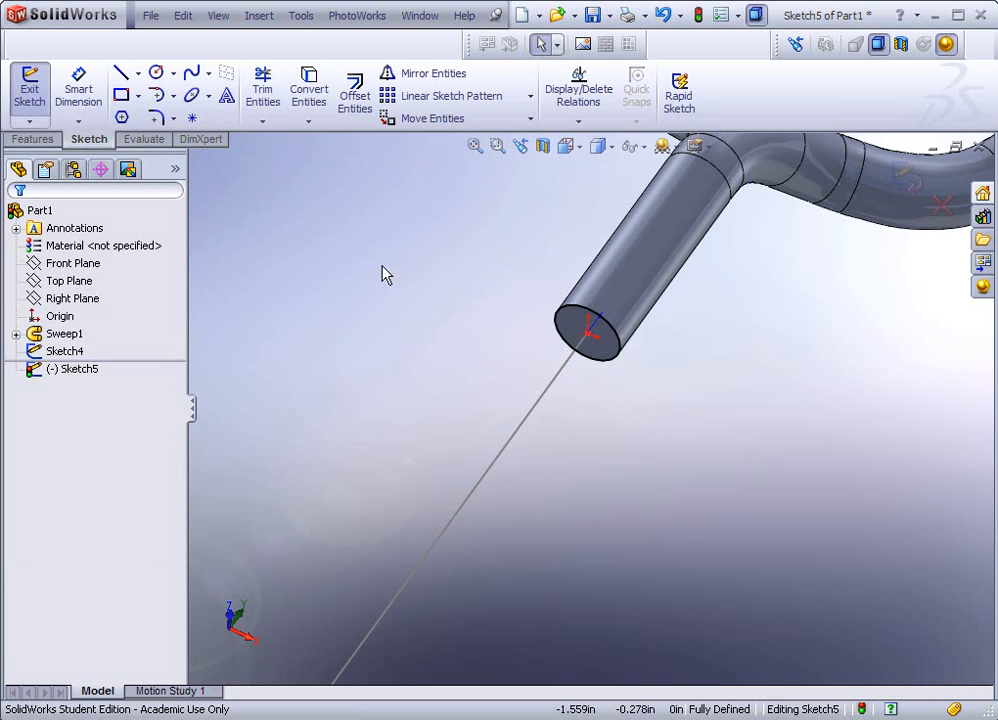
{"action": "scroll", "coordinate": [407, 332], "scroll_direction": "up", "scroll_amount": 5}
{"action": "scroll", "coordinate": [492, 573], "scroll_direction": "down", "scroll_amount": 5}
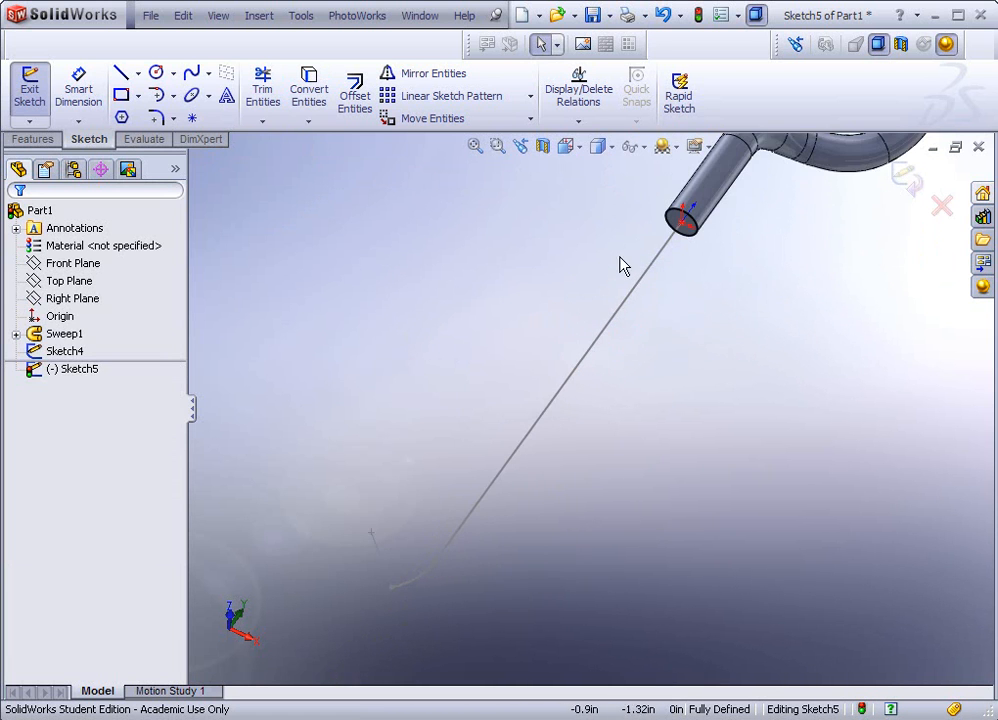
{"action": "left_click", "coordinate": [699, 20]}
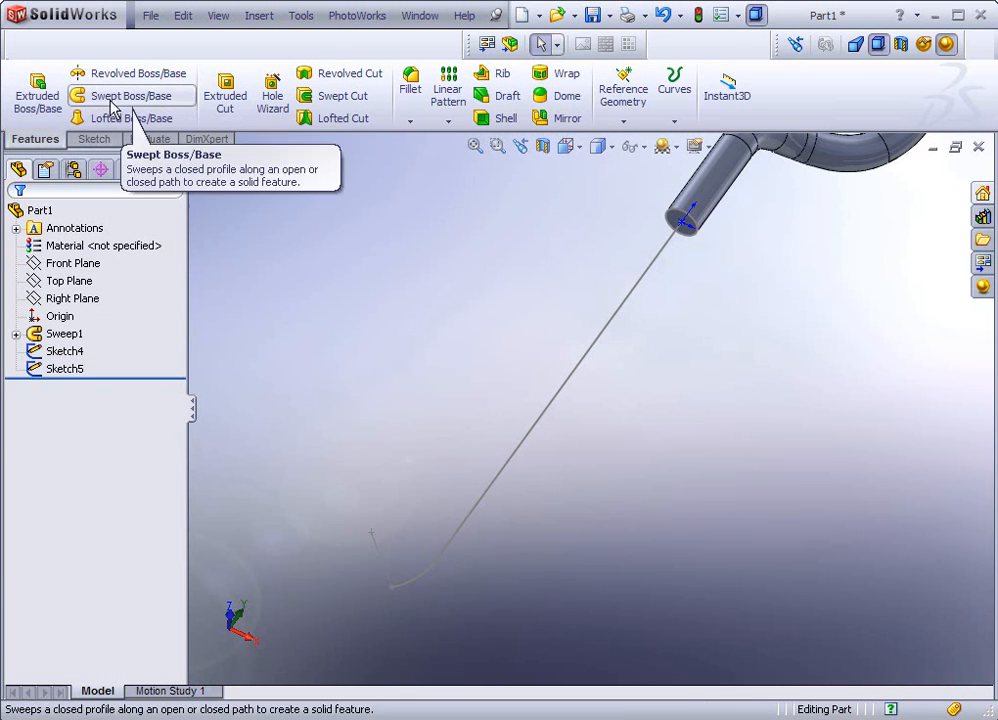
Create a Swept Boss/Base using the converted end-face circle as profile and the line-and-arc sketch as path.
{"action": "left_click", "coordinate": [112, 100]}
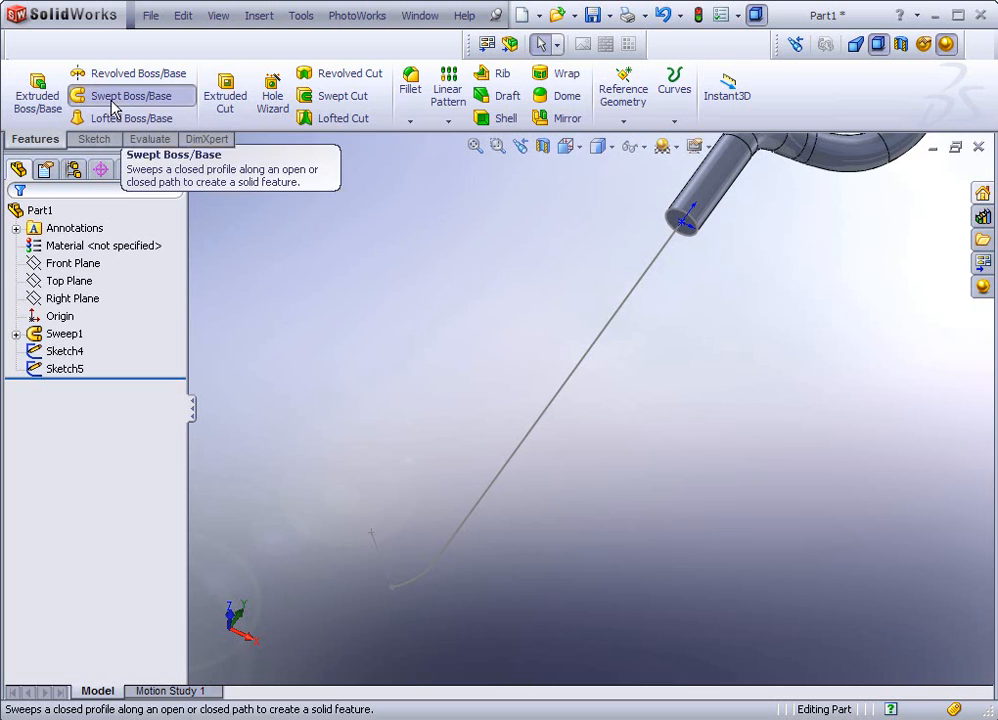
{"action": "left_click", "coordinate": [698, 242]}
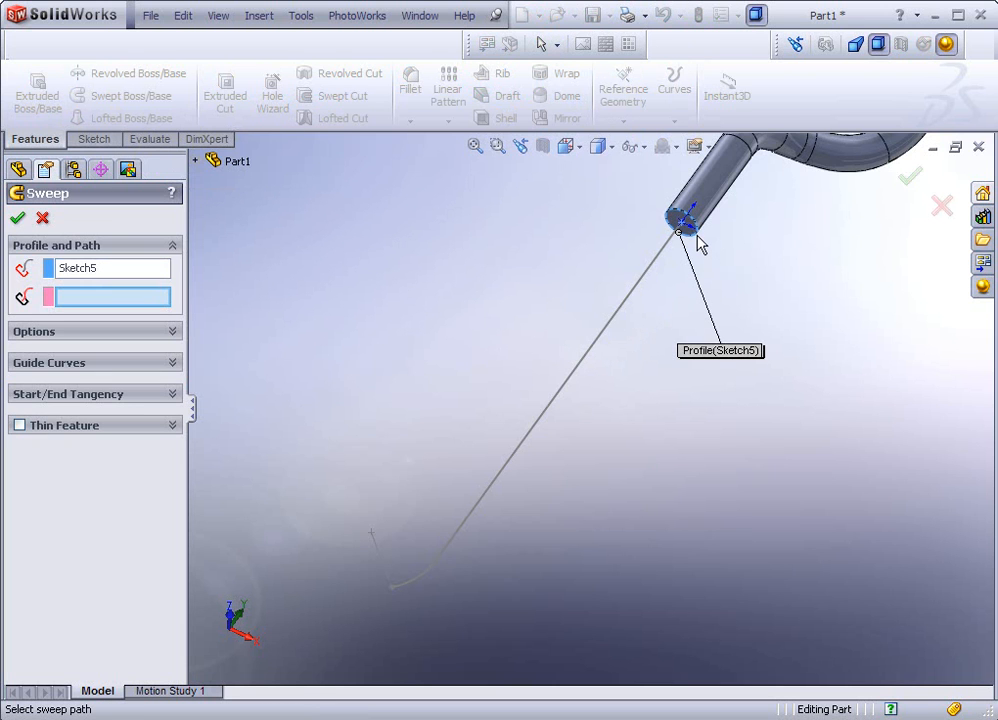
{"action": "left_click", "coordinate": [648, 278]}
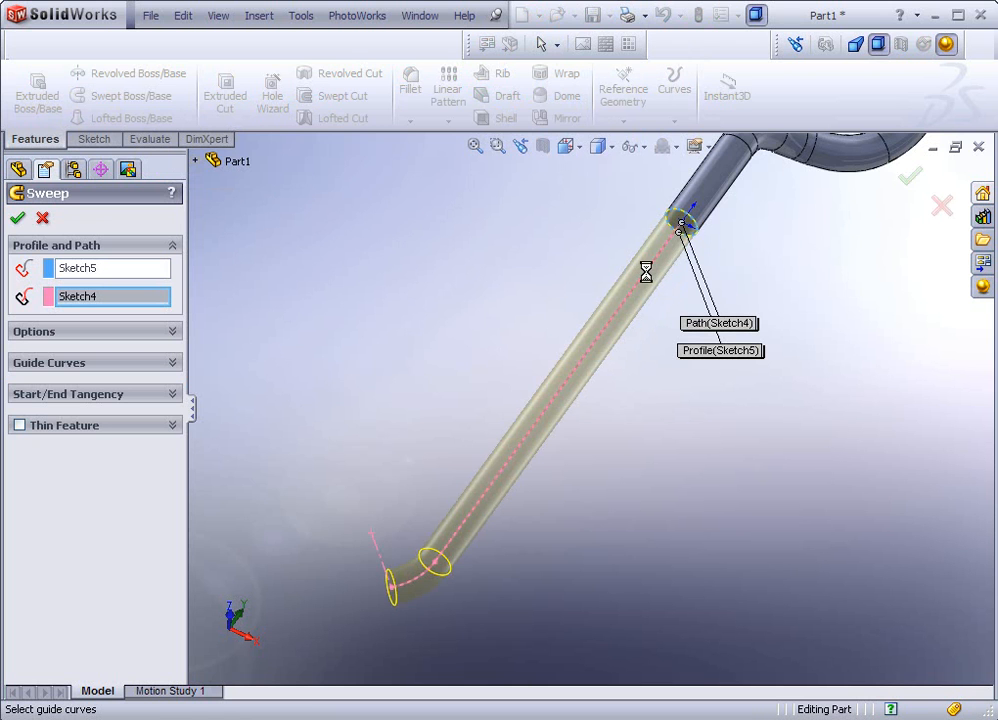
{"action": "right_click", "coordinate": [647, 277]}
{"action": "middle_click_drag", "start_coordinate": [649, 377], "coordinate": [673, 386]}
{"action": "scroll", "coordinate": [653, 347], "scroll_direction": "up", "scroll_amount": 3}
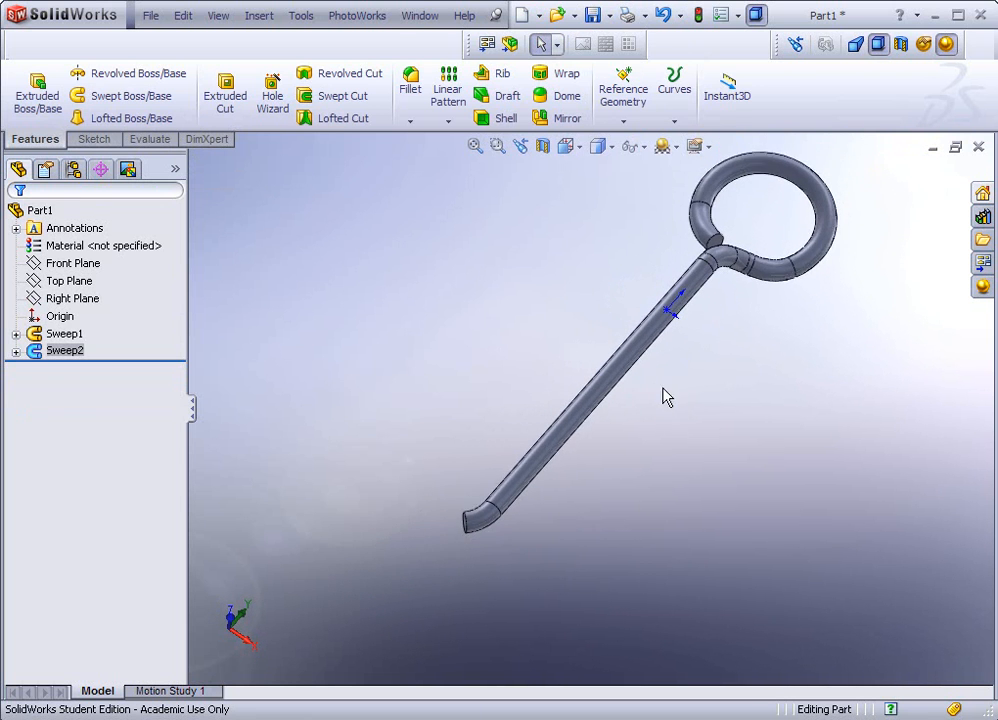
{"action": "scroll", "coordinate": [673, 384], "scroll_direction": "down", "scroll_amount": 1}
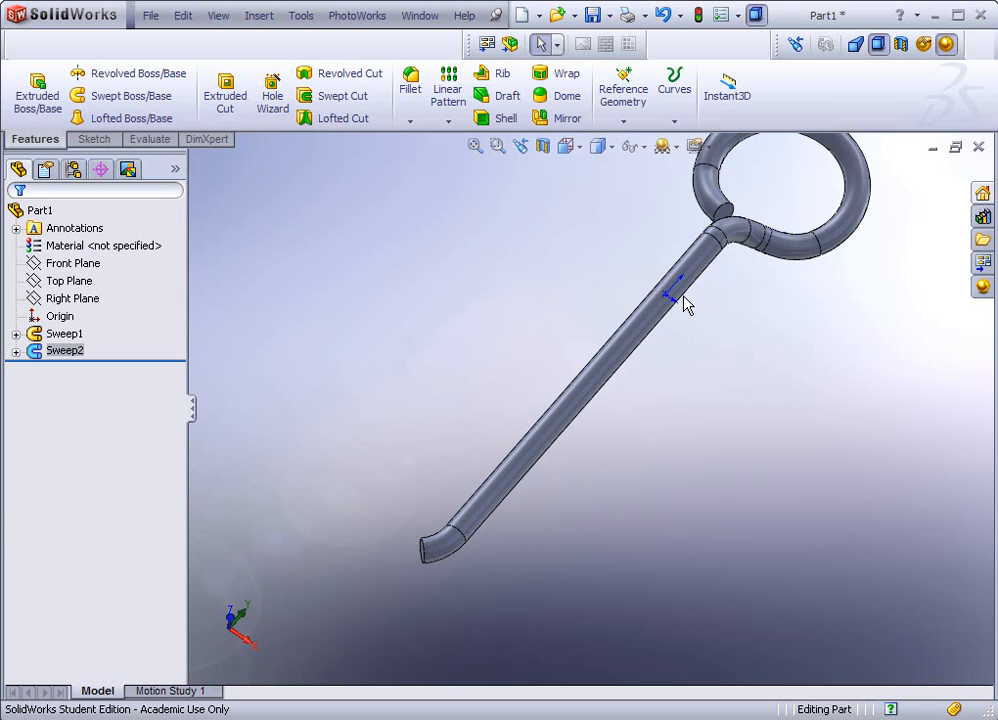
{"action": "middle_click_drag", "start_coordinate": [655, 330], "coordinate": [668, 410]}
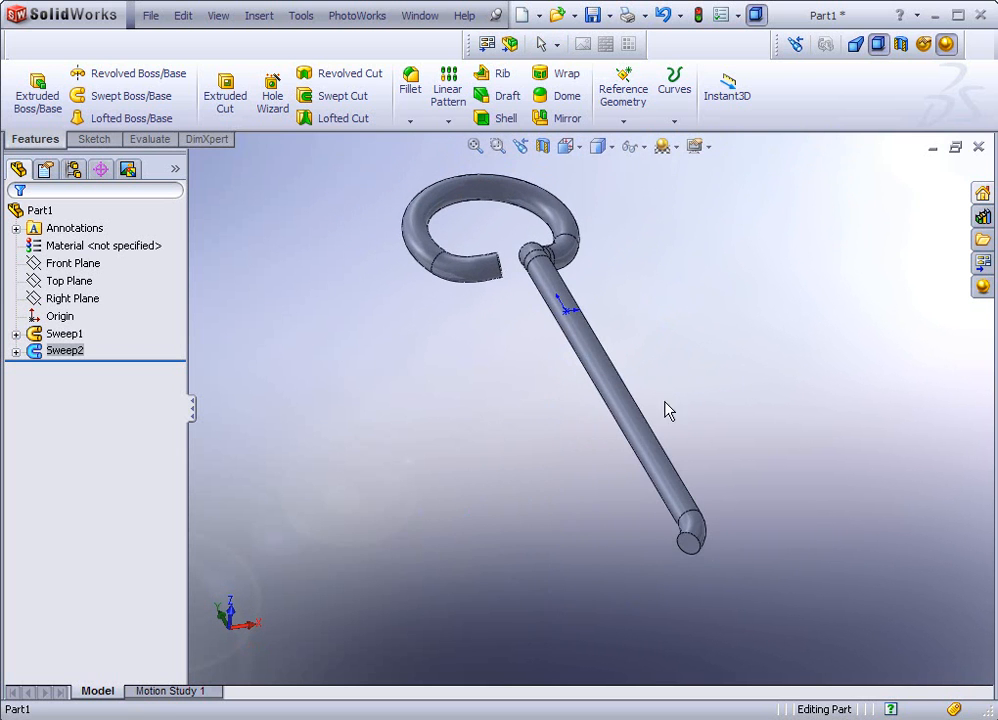
Mirror the whole solid body about the flat end face of the bend, with Merge solids enabled.
{"action": "left_click", "coordinate": [689, 546]}
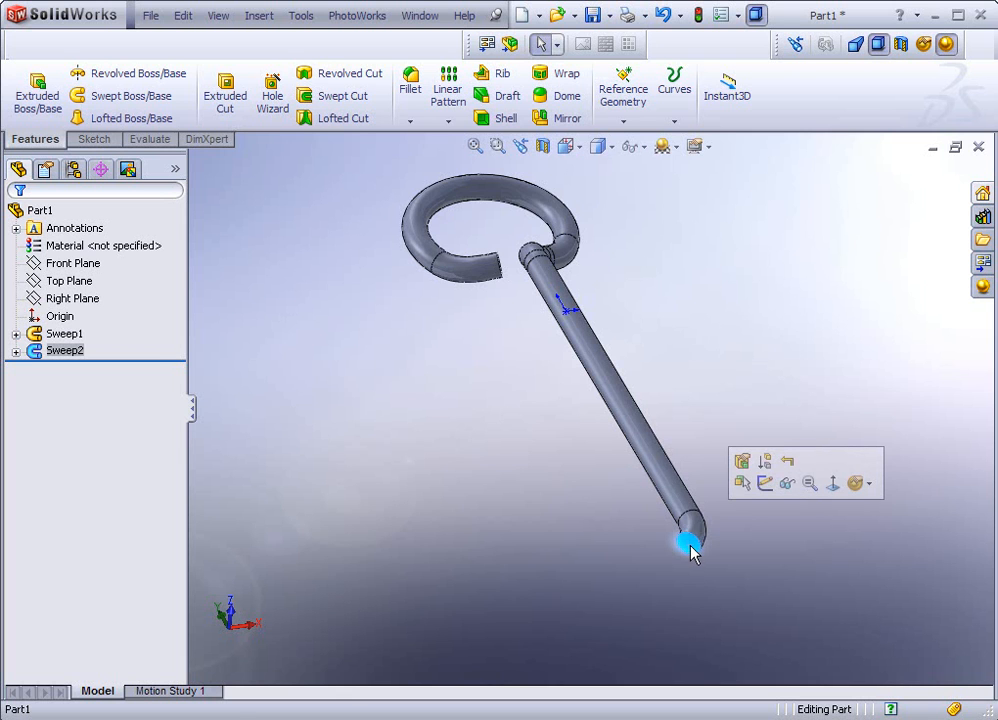
{"action": "left_click", "coordinate": [557, 118]}
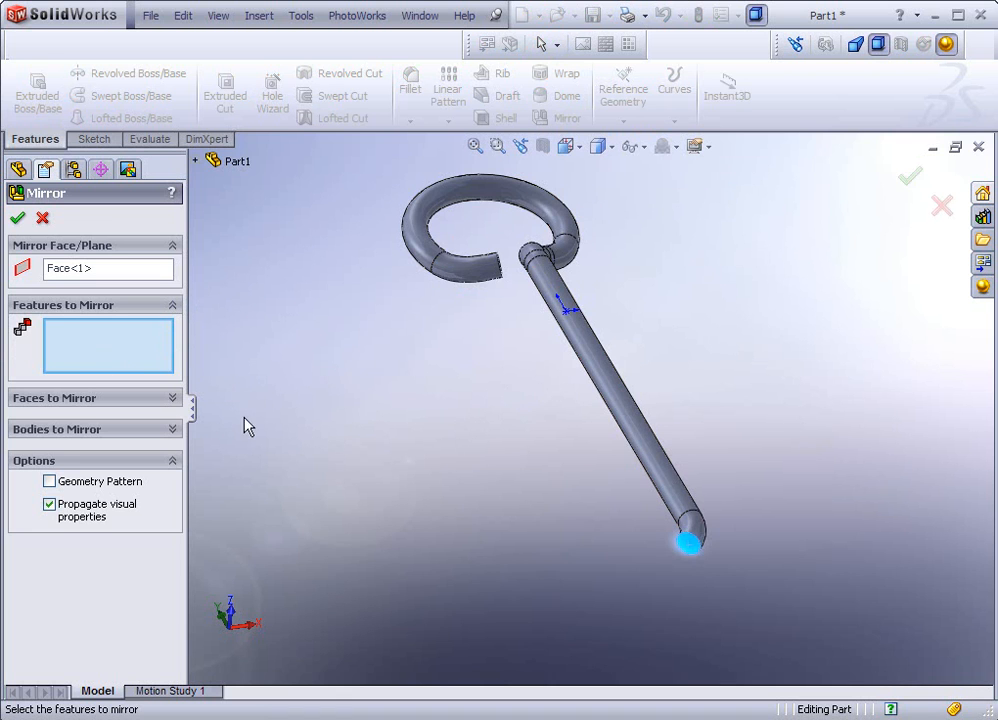
{"action": "left_click", "coordinate": [174, 430]}
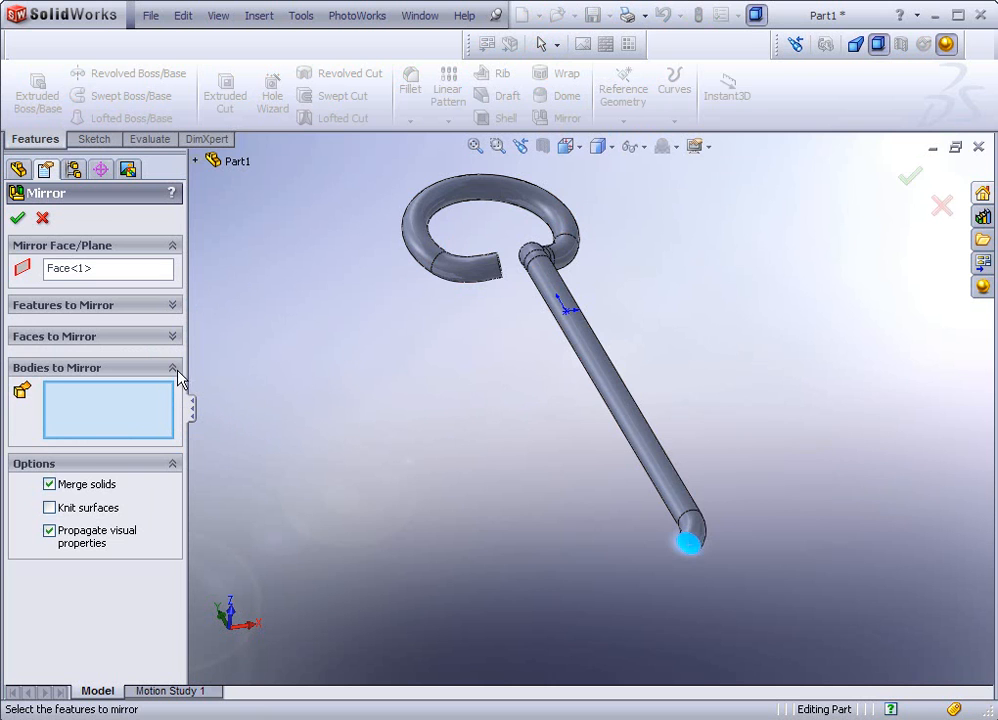
{"action": "left_click", "coordinate": [589, 356]}
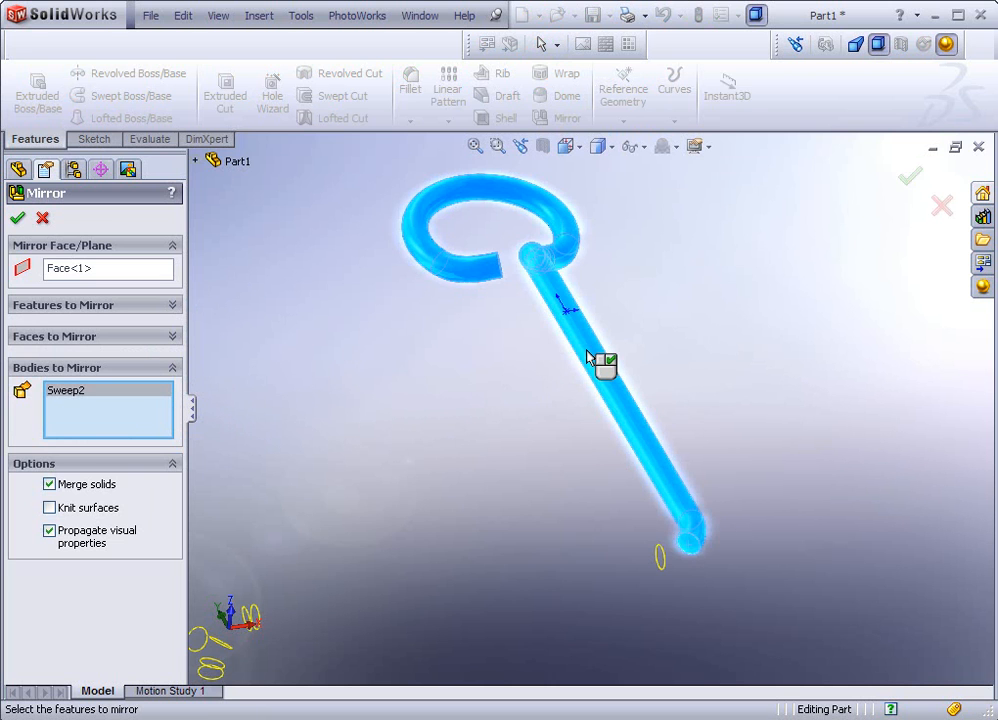
{"action": "scroll", "coordinate": [593, 367], "scroll_direction": "up", "scroll_amount": 3}
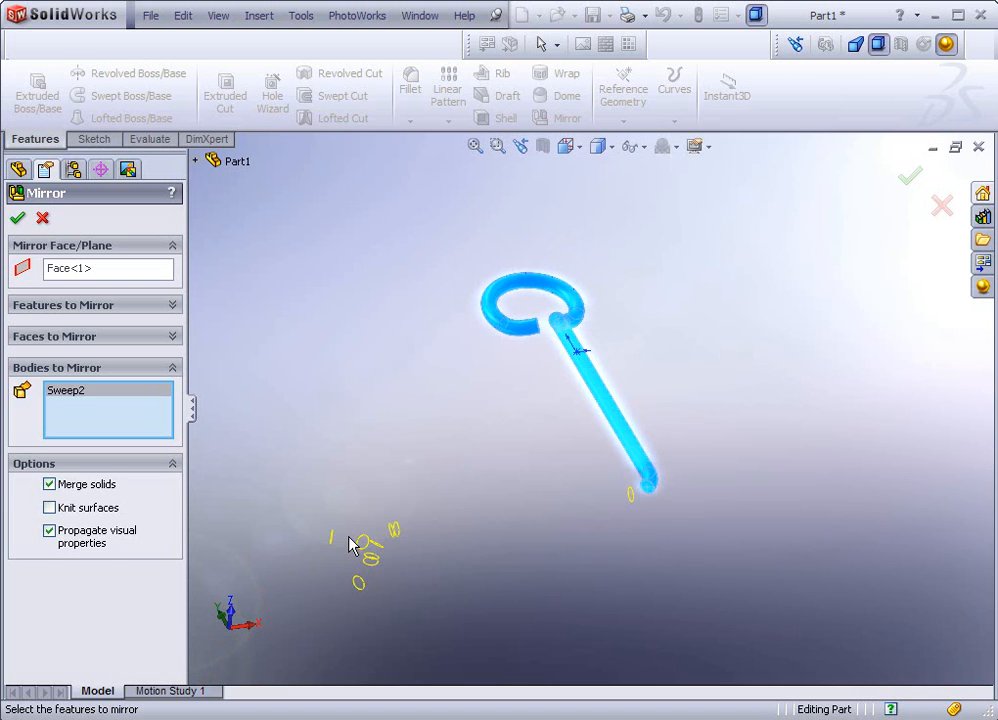
{"action": "left_click", "coordinate": [17, 219]}
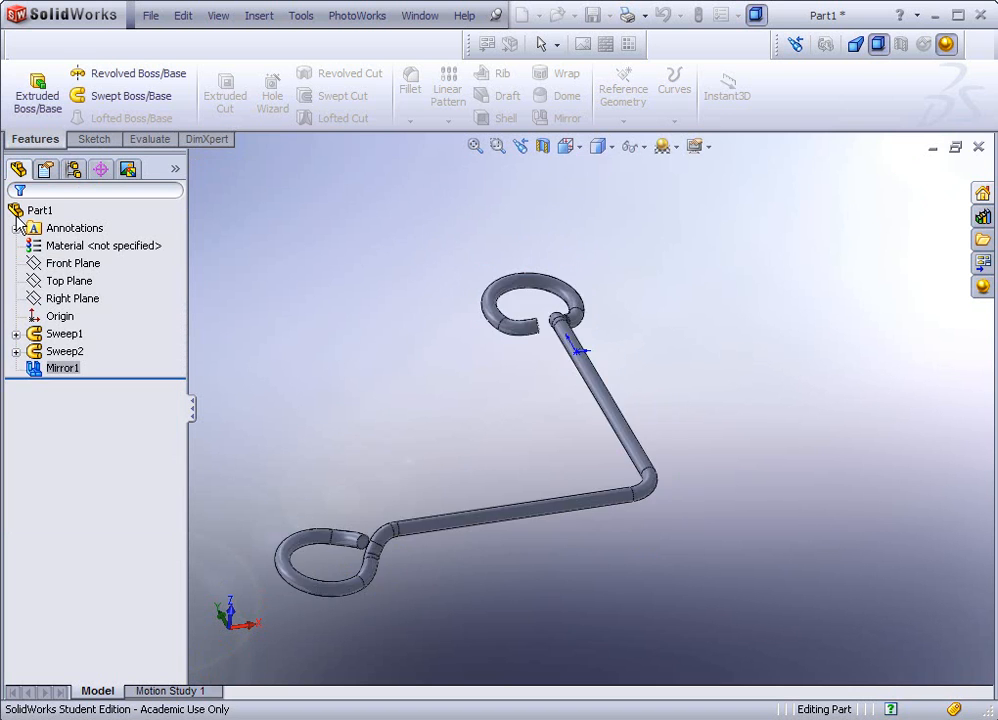
Examine the mirrored body and its central bend from several angles, and consult the exercise instructions around the Convert Entities note.
{"action": "middle_click_drag", "start_coordinate": [379, 372], "coordinate": [414, 437]}
{"action": "scroll", "coordinate": [506, 470], "scroll_direction": "up", "scroll_amount": 3}
{"action": "middle_click_drag", "start_coordinate": [506, 470], "coordinate": [537, 524]}
{"action": "scroll", "coordinate": [630, 492], "scroll_direction": "down", "scroll_amount": 2}
{"action": "scroll", "coordinate": [630, 492], "scroll_direction": "down", "scroll_amount": 2}
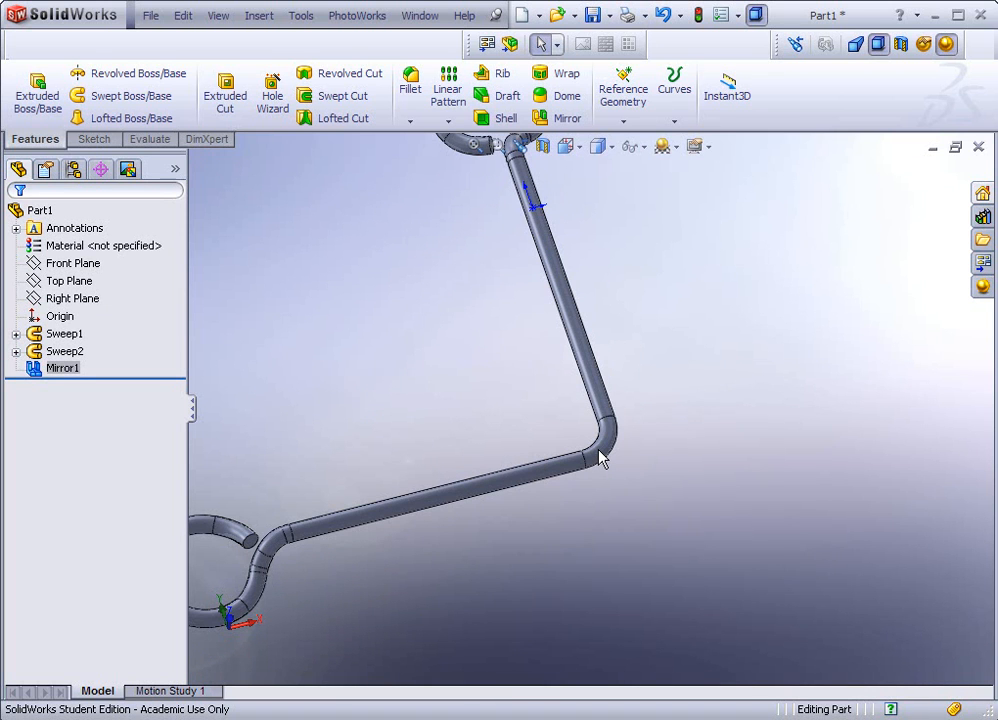
{"action": "scroll", "coordinate": [648, 446], "scroll_direction": "up", "scroll_amount": 5}
{"action": "middle_click_drag", "start_coordinate": [648, 441], "coordinate": [618, 394]}
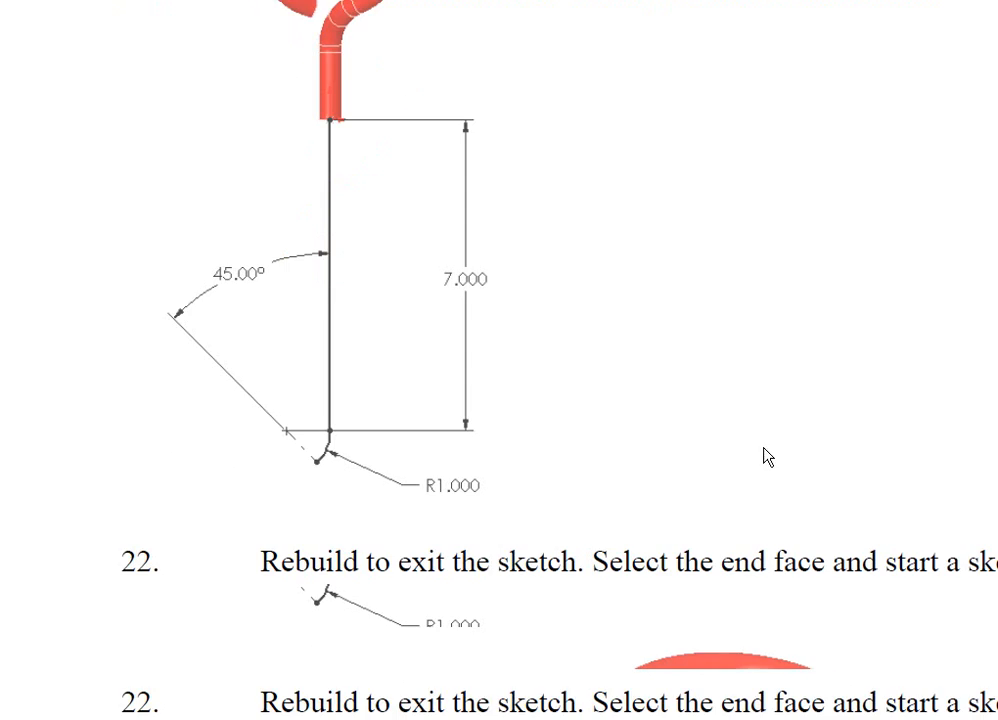
{"action": "scroll", "coordinate": [768, 457], "scroll_direction": "down", "scroll_amount": 10}
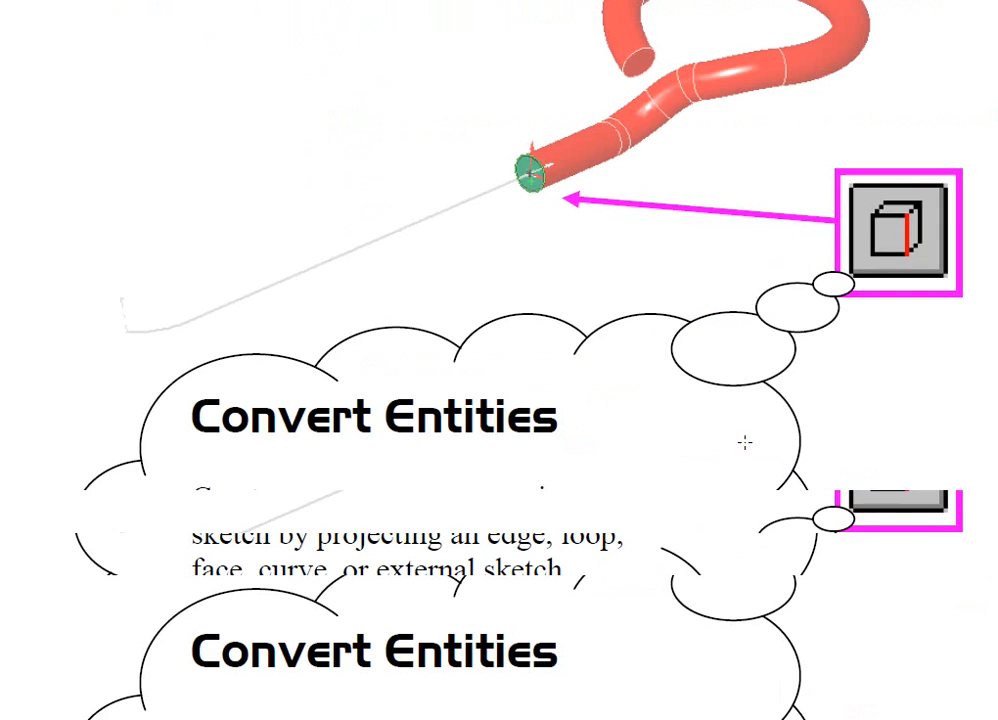
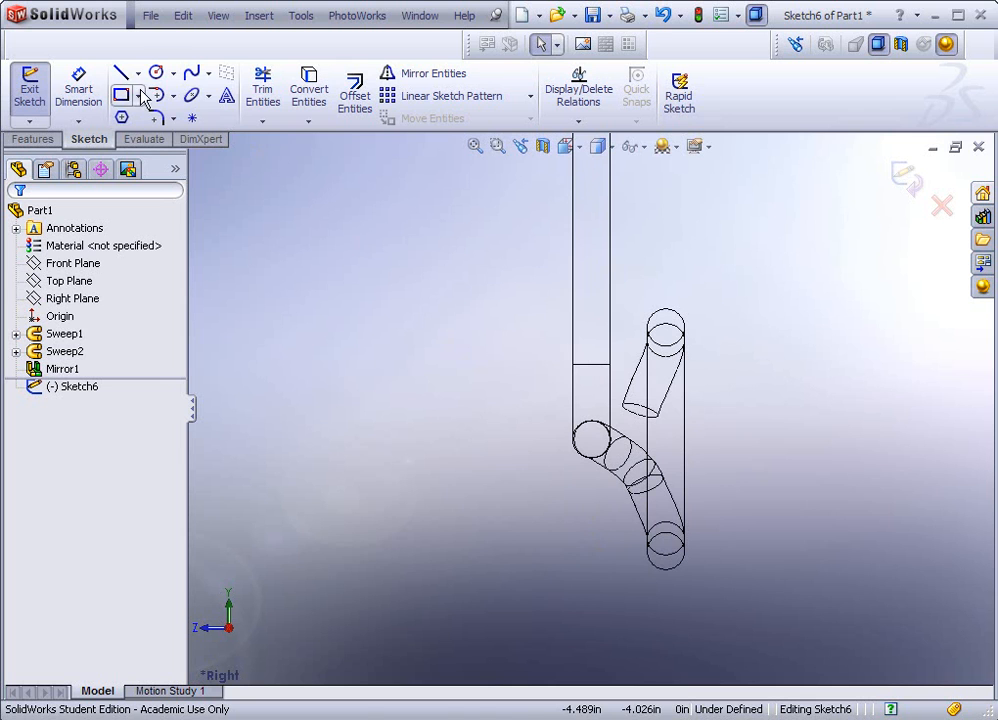
Draw a horizontal construction centerline about 1.48 in long, starting at the center of the circular edge where the vertical shank bends.
{"action": "left_click", "coordinate": [133, 114]}
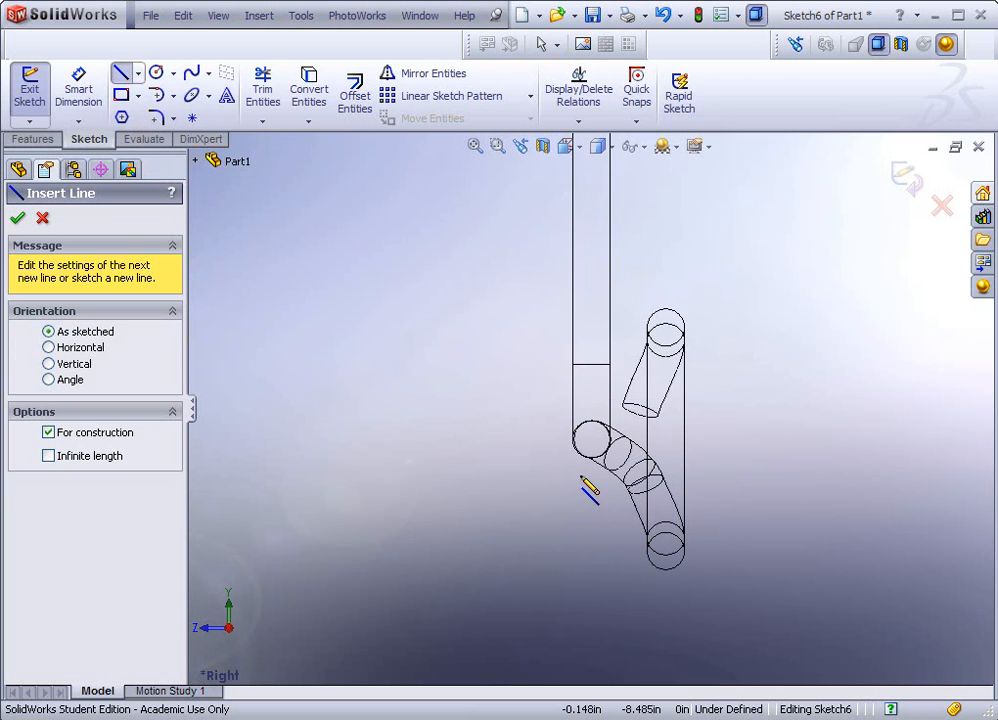
{"action": "scroll", "coordinate": [589, 472], "scroll_direction": "down", "scroll_amount": 5}
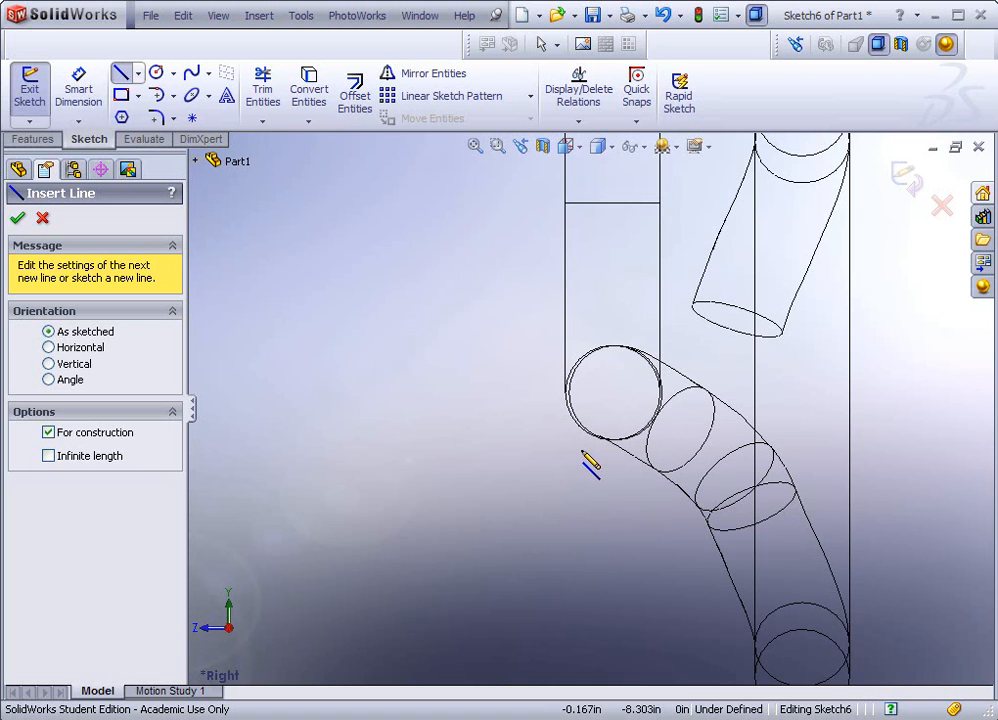
{"action": "scroll", "coordinate": [589, 463], "scroll_direction": "up", "scroll_amount": 5}
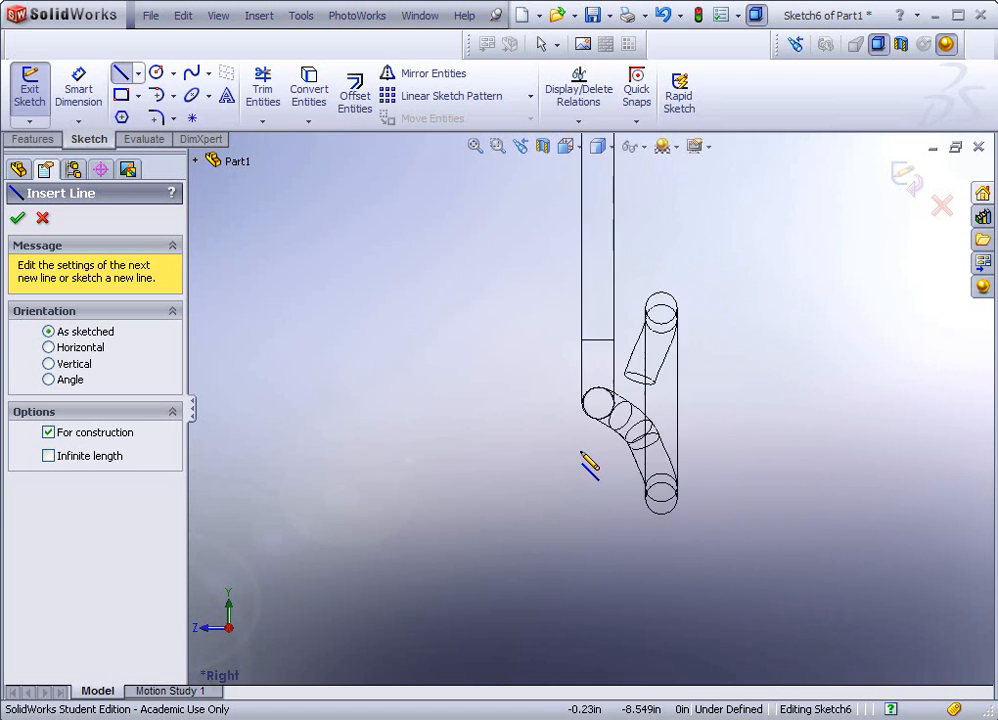
{"action": "scroll", "coordinate": [590, 425], "scroll_direction": "down", "scroll_amount": 1}
{"action": "scroll", "coordinate": [590, 414], "scroll_direction": "down", "scroll_amount": 4}
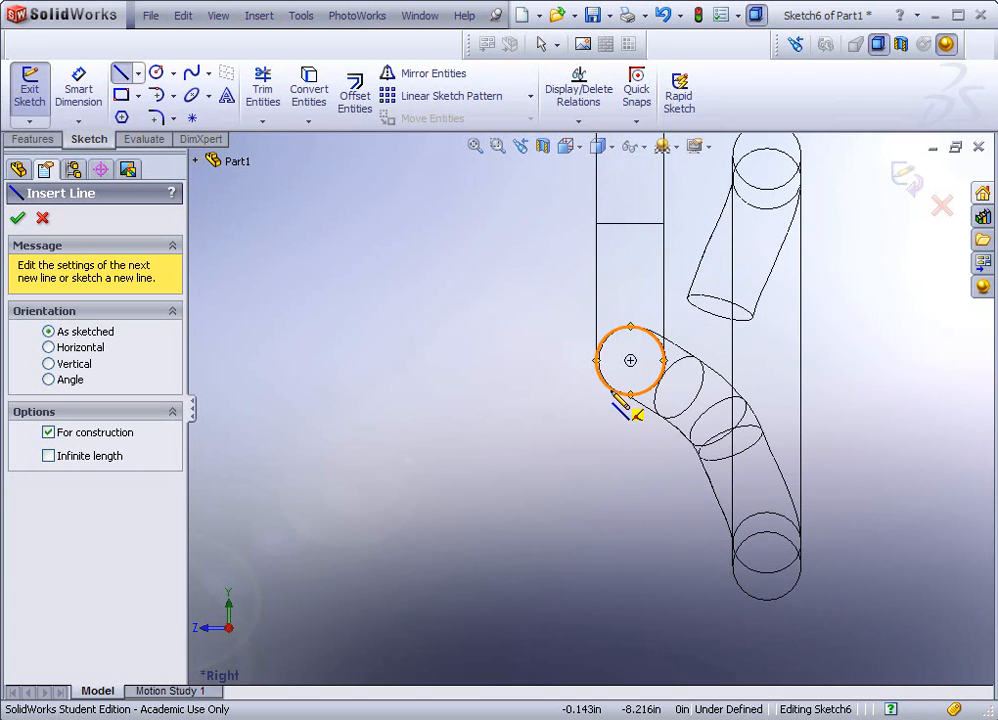
{"action": "left_click", "coordinate": [631, 361]}
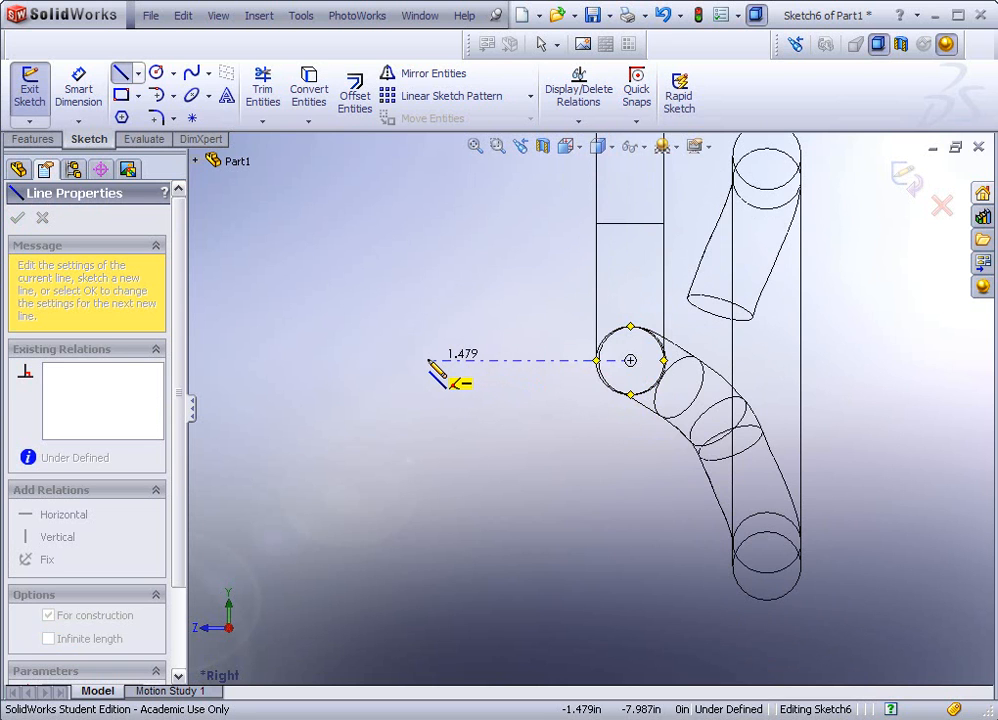
{"action": "left_click", "coordinate": [428, 360]}
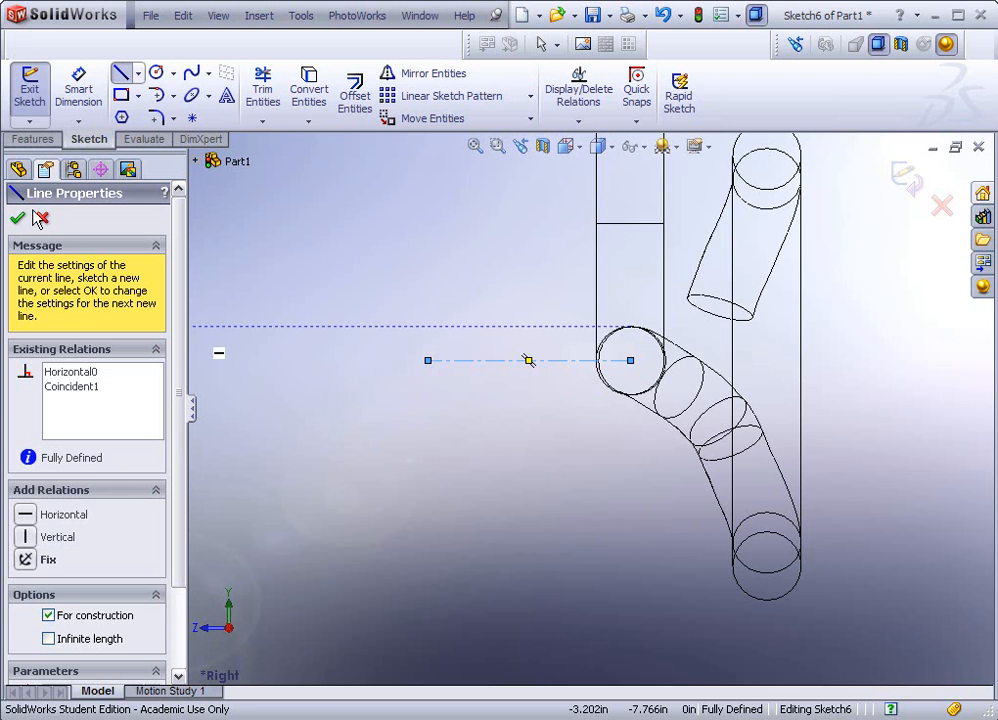
{"action": "left_click_drag", "start_coordinate": [427, 459], "coordinate": [365, 488]}
{"action": "key", "text": "ctrl+z"}
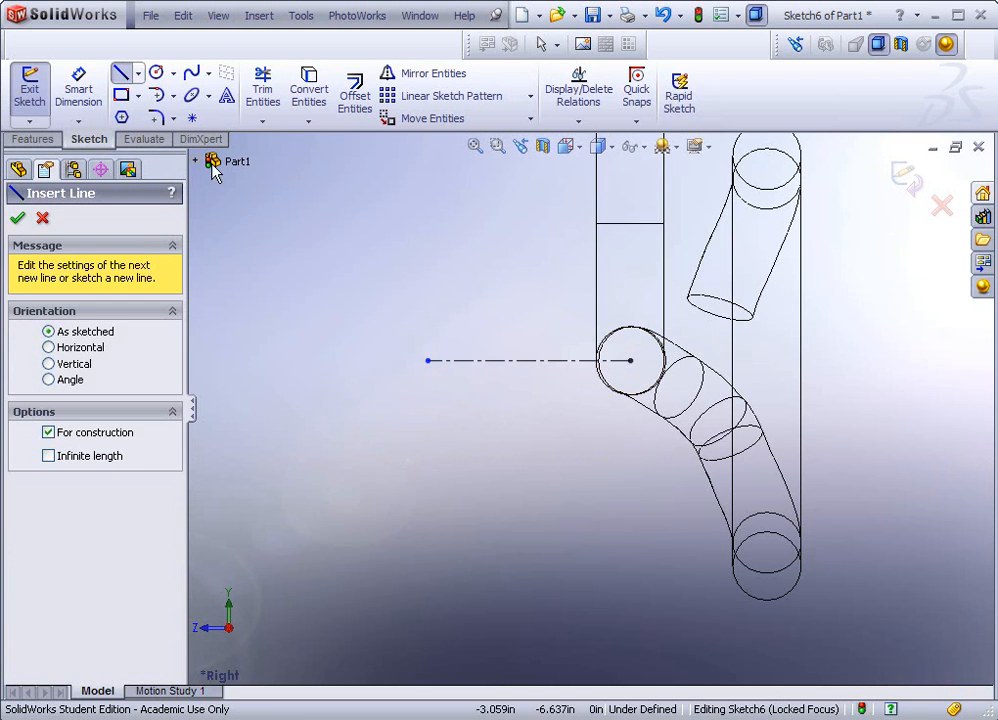
{"action": "left_click", "coordinate": [17, 218]}
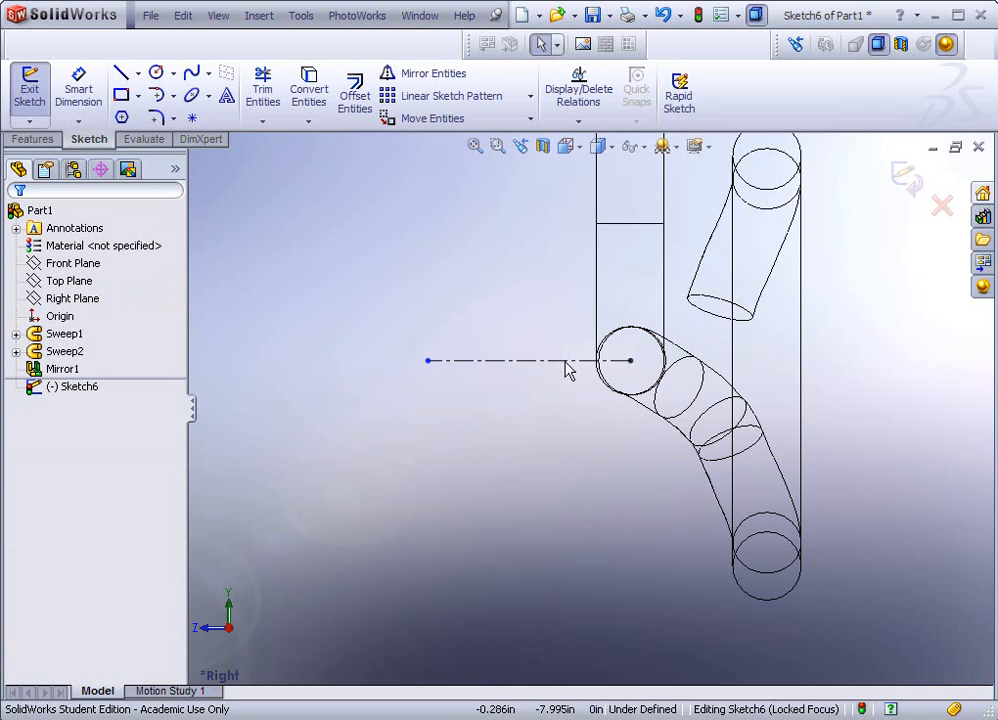
Sketch a circle with a radius of about 0.27 in above the centerline, between the vertical shank and the hook's loop.
{"action": "scroll", "coordinate": [572, 408], "scroll_direction": "up", "scroll_amount": 3}
{"action": "scroll", "coordinate": [578, 345], "scroll_direction": "down", "scroll_amount": 3}
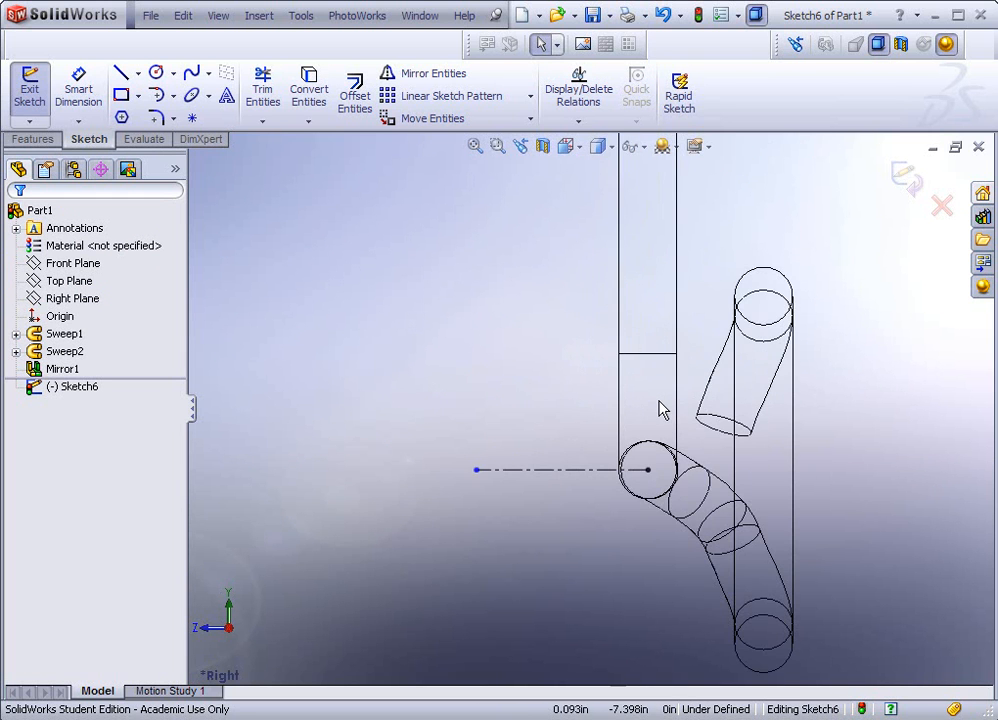
{"action": "left_click", "coordinate": [156, 74]}
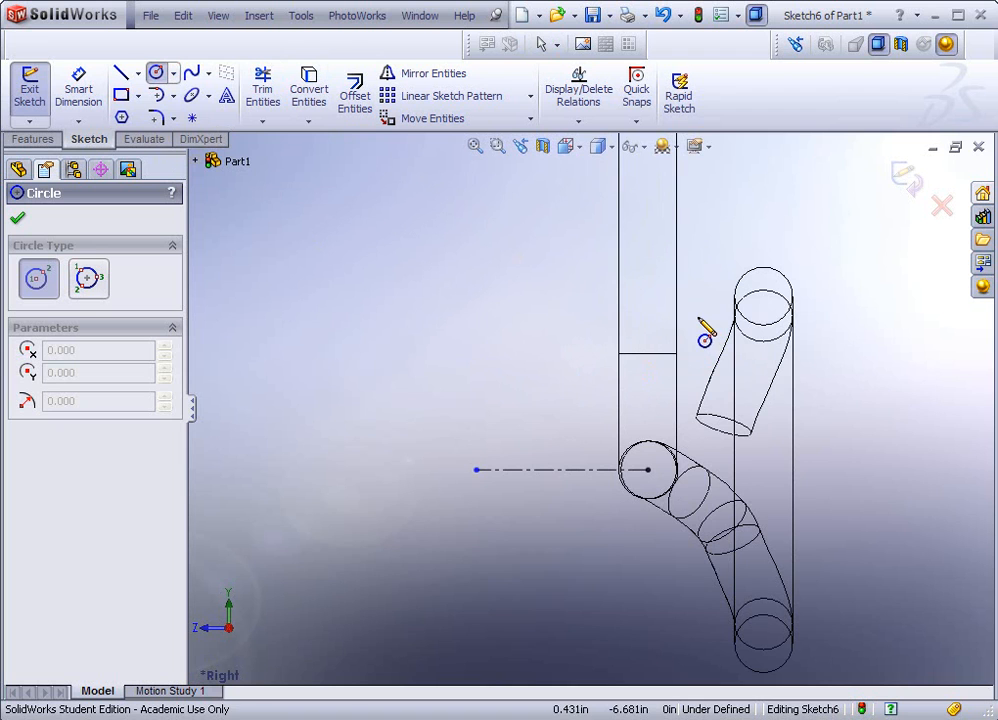
{"action": "left_click", "coordinate": [698, 316]}
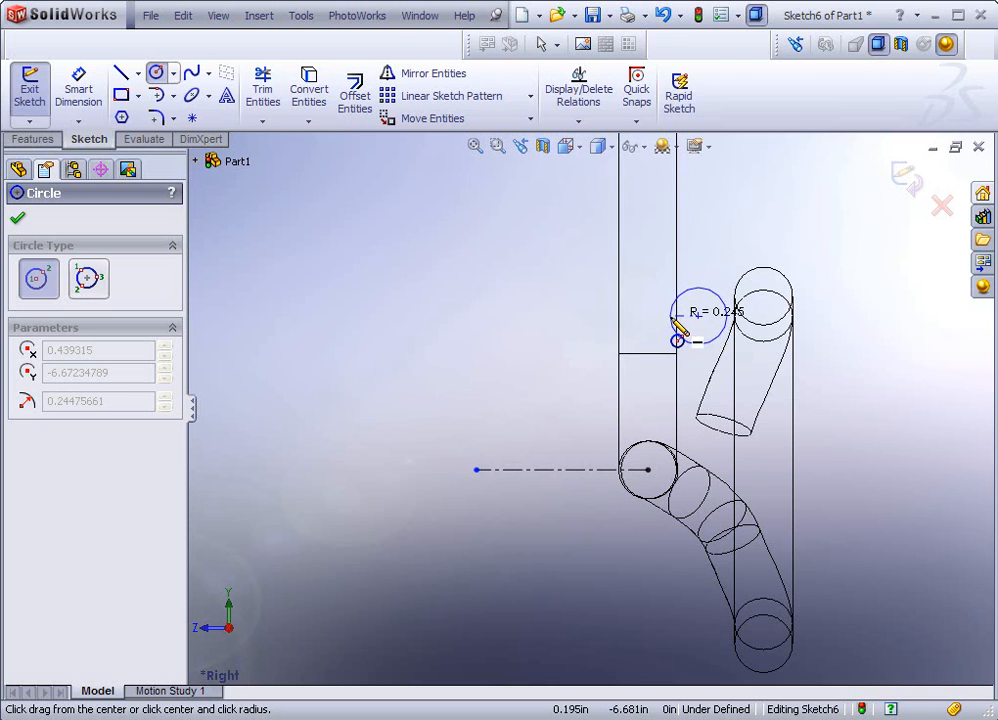
{"action": "left_click", "coordinate": [671, 322]}
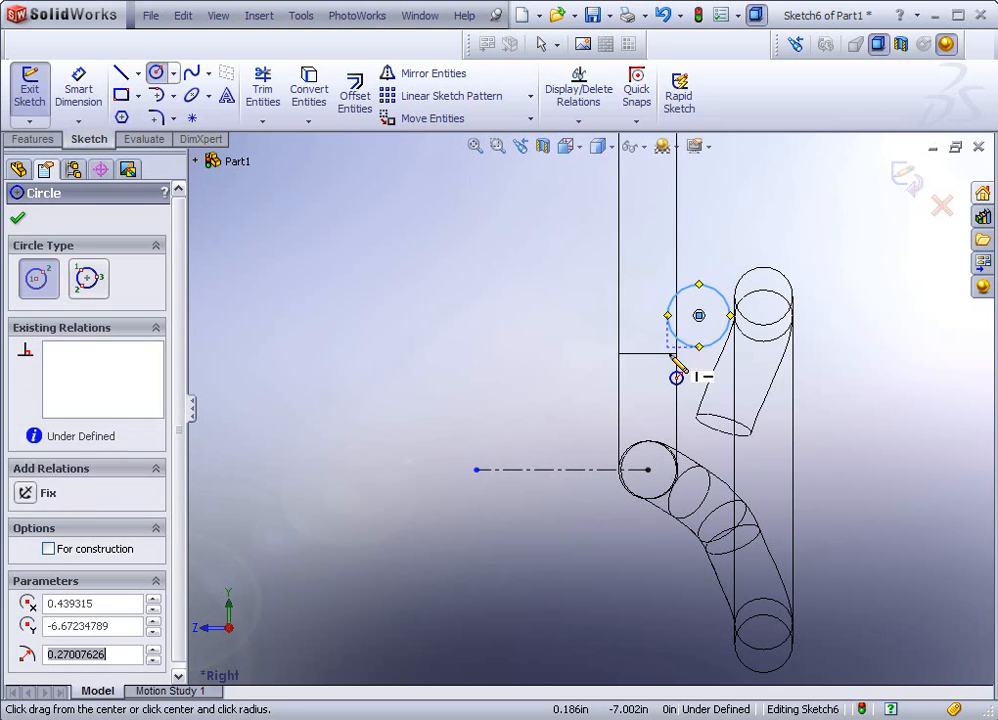
Dimension the new circle's diameter and set it to 0.5 in.
{"action": "left_click", "coordinate": [80, 92]}
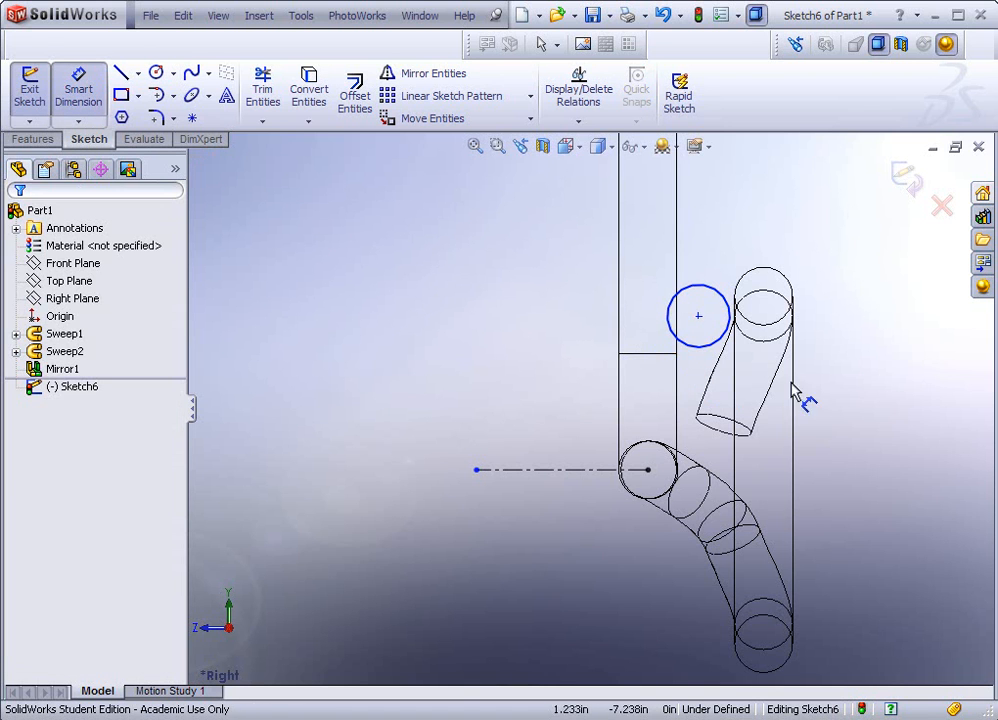
{"action": "left_click", "coordinate": [695, 291]}
{"action": "left_click", "coordinate": [551, 261]}
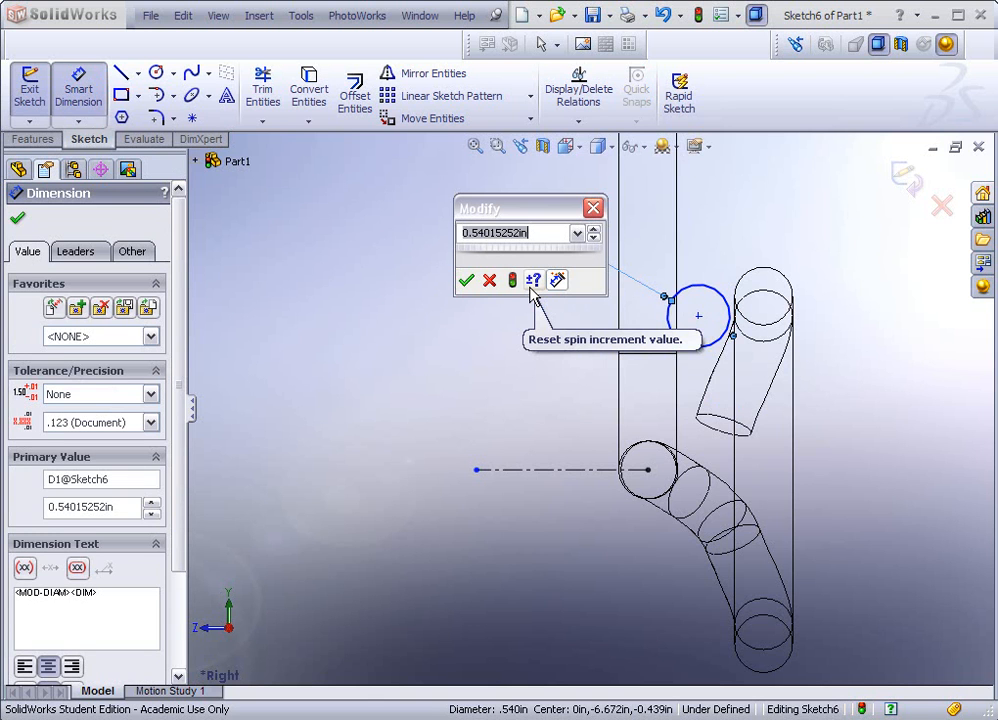
{"action": "type", "text": ".5"}
{"action": "key", "text": "Return"}
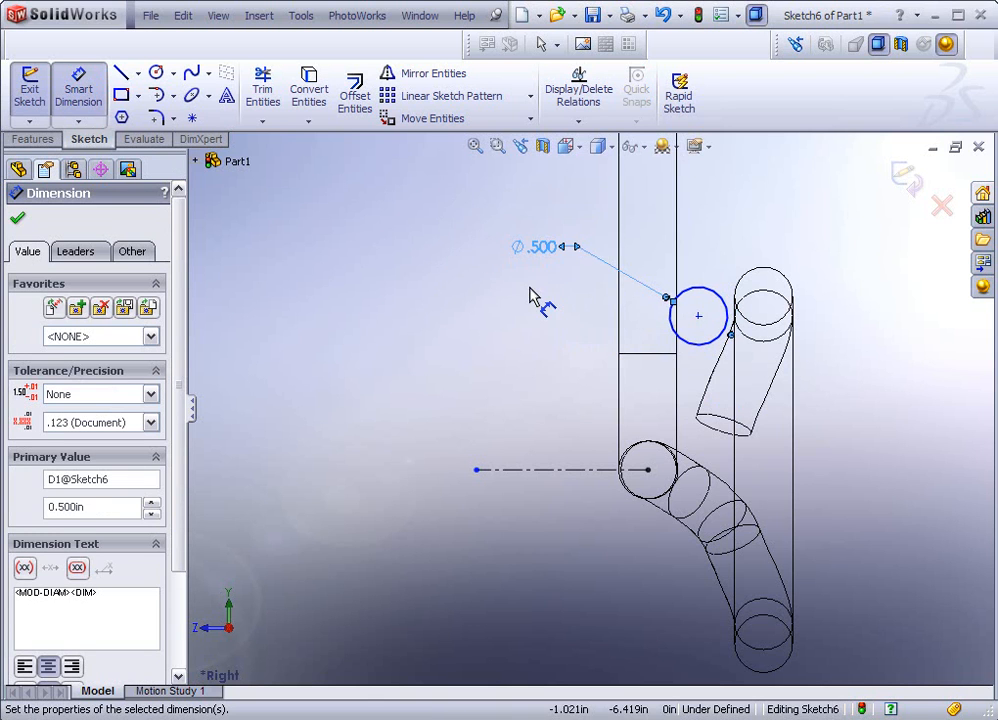
Dimension the horizontal distance between the new circle's center and the centerline's endpoint on the shank axis, and set it to 0.49 in.
{"action": "left_click", "coordinate": [698, 316]}
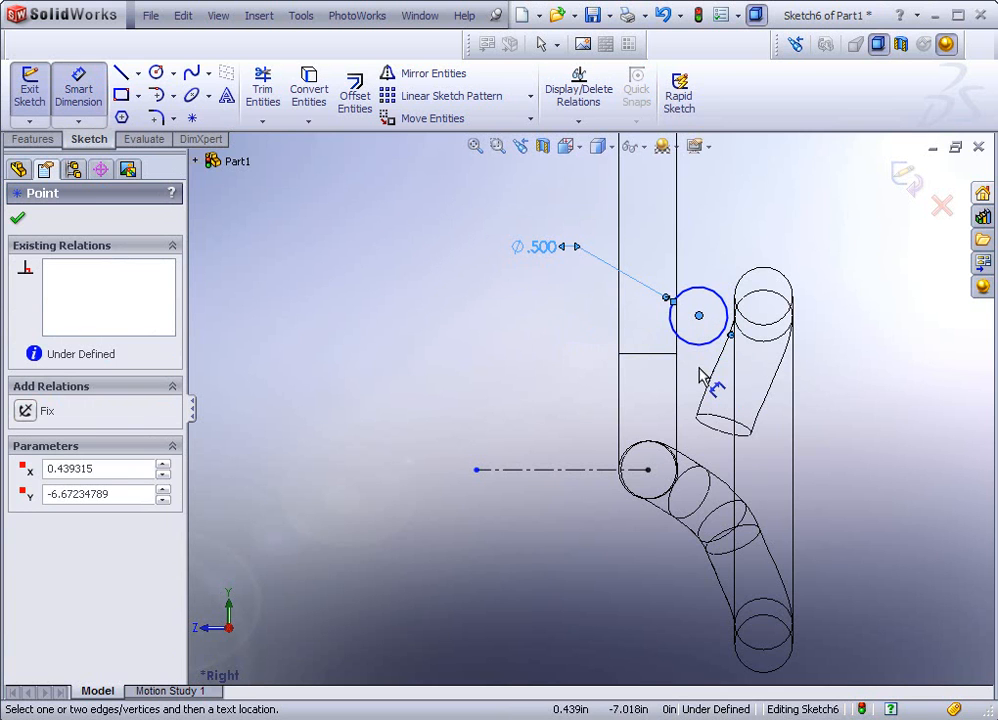
{"action": "left_click", "coordinate": [648, 470]}
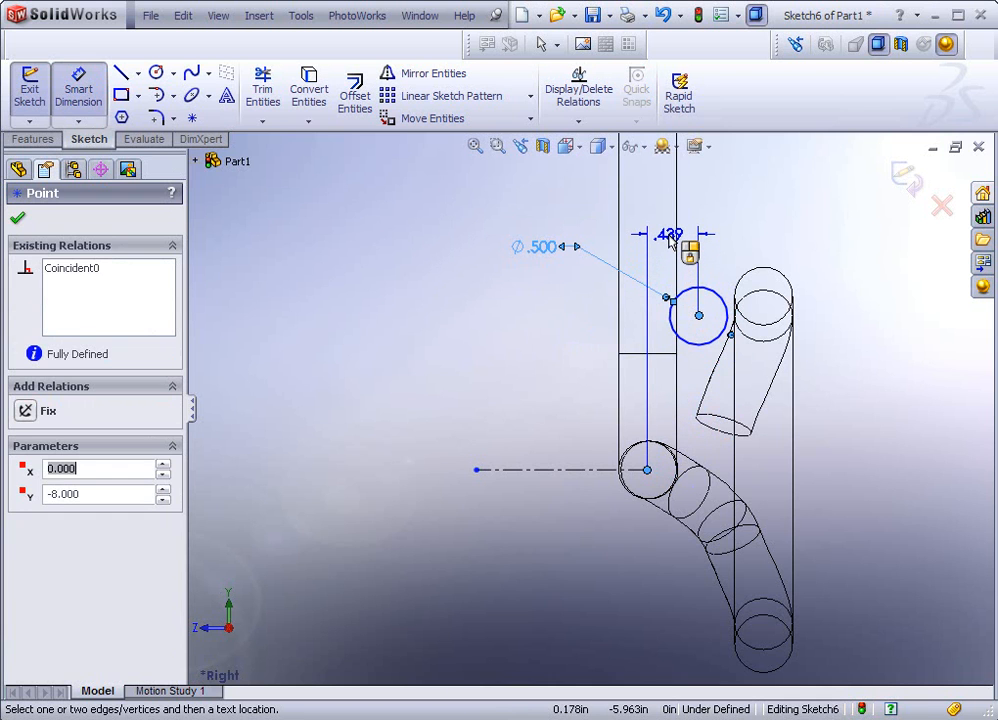
{"action": "left_click", "coordinate": [670, 234]}
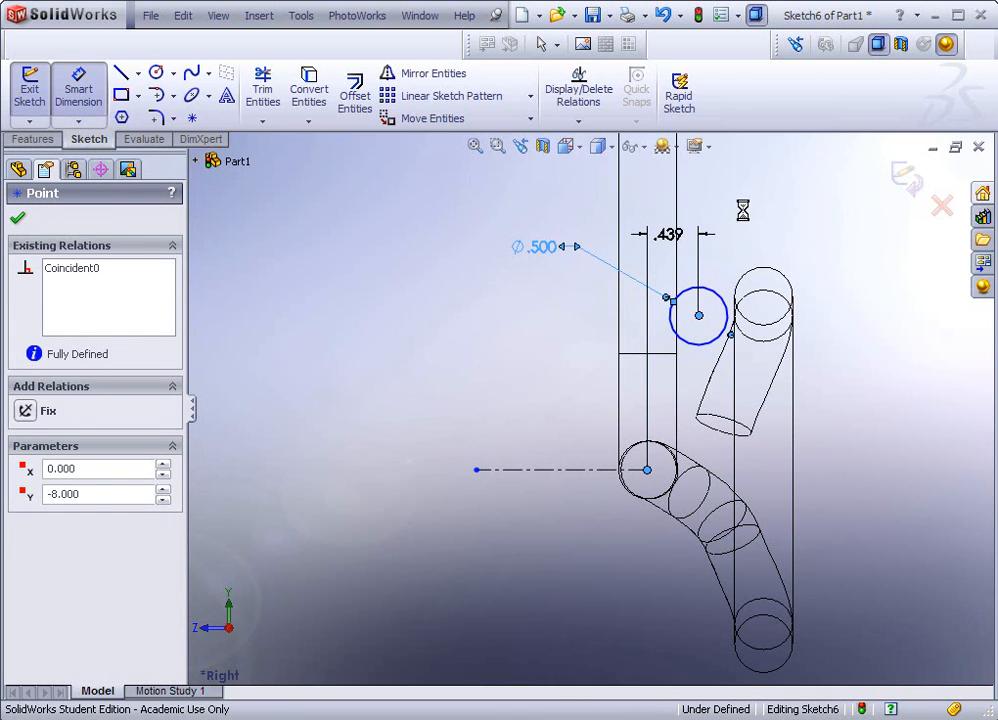
{"action": "type", "text": ".4"}
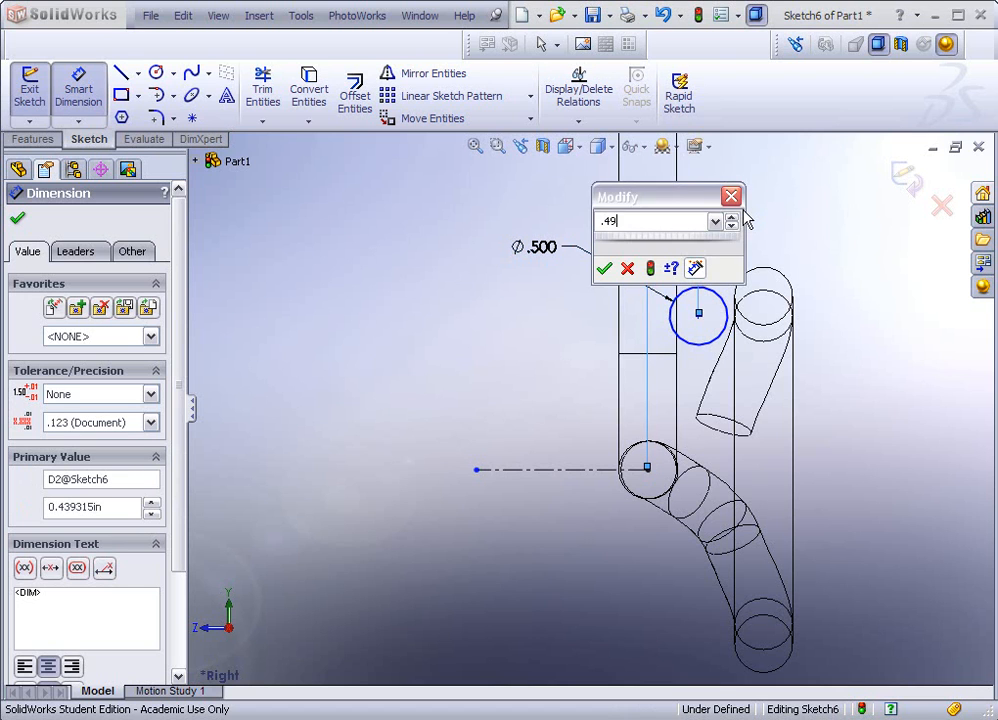
{"action": "type", "text": "9"}
{"action": "key", "text": "Return"}
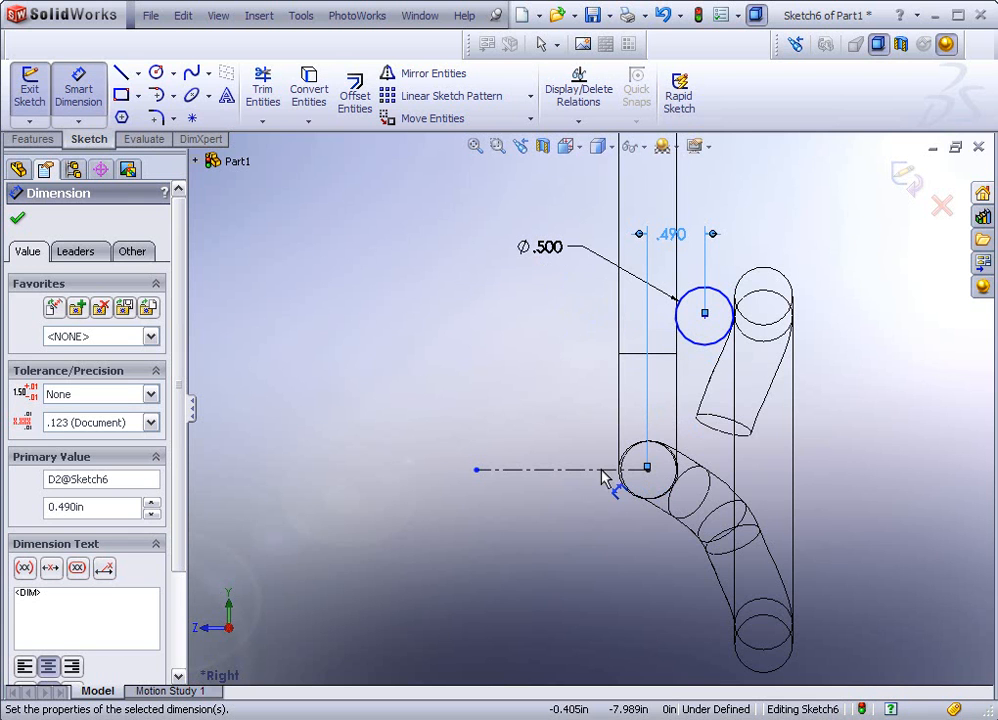
Dimension the vertical distance between the construction centerline and the new circle, set it to 1.25 in, and finish dimensioning.
{"action": "left_click", "coordinate": [557, 472]}
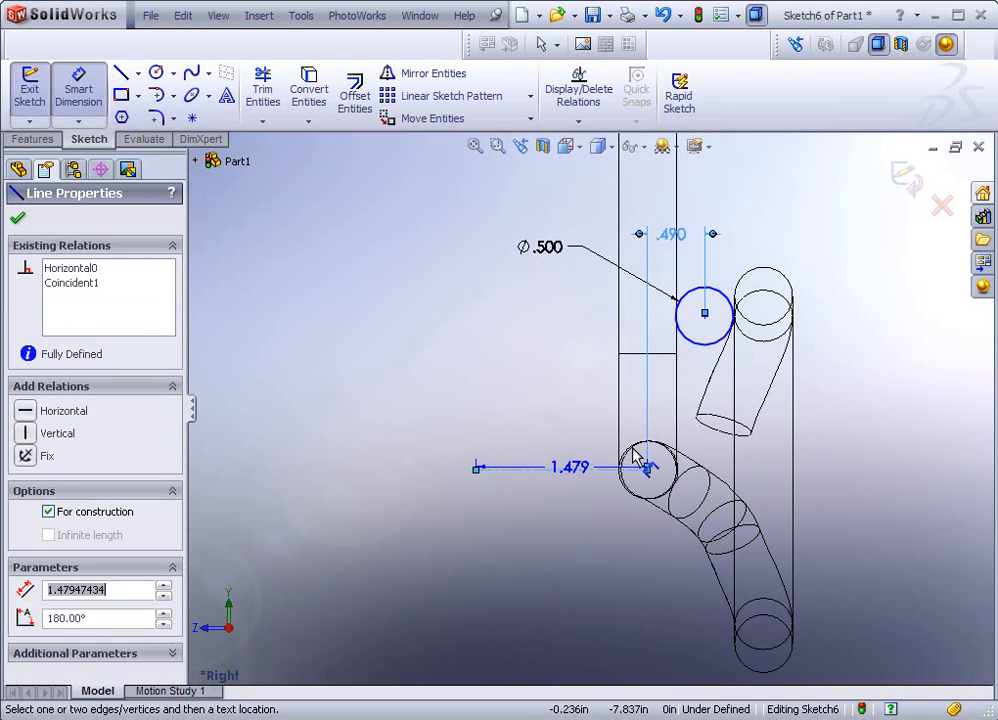
{"action": "left_click", "coordinate": [684, 332]}
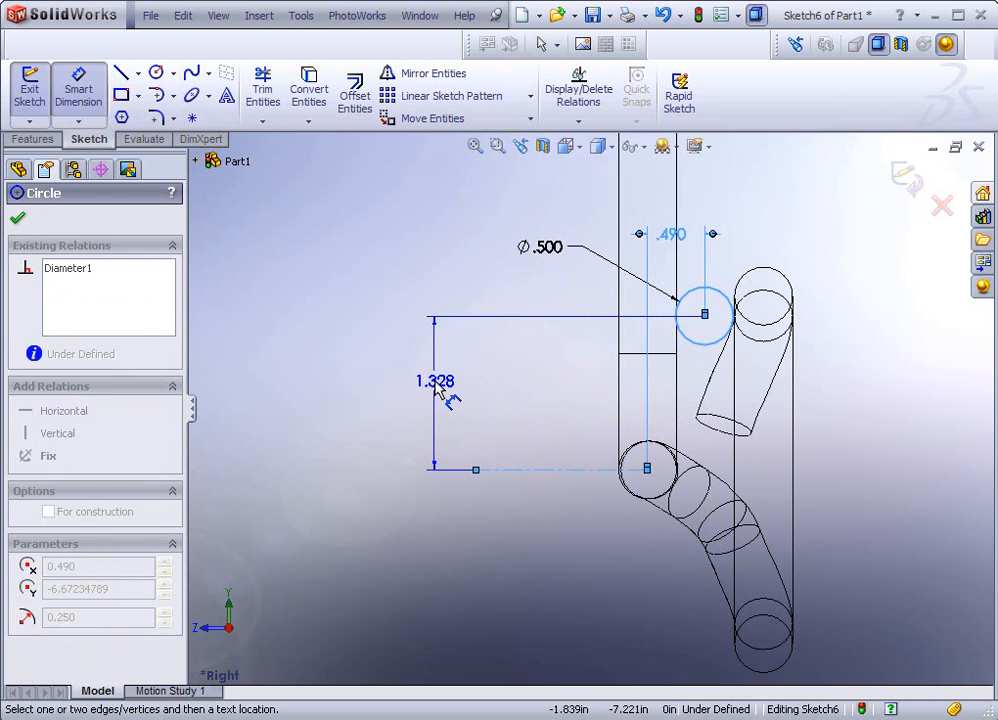
{"action": "left_click", "coordinate": [450, 395]}
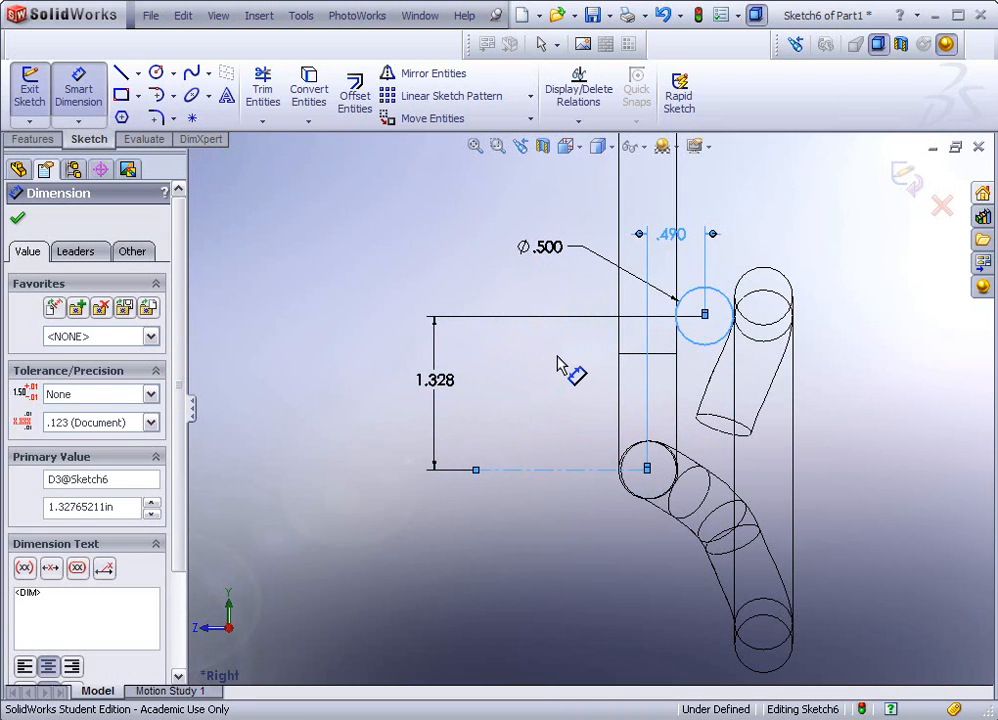
{"action": "type", "text": "1.25"}
{"action": "key", "text": "Return"}
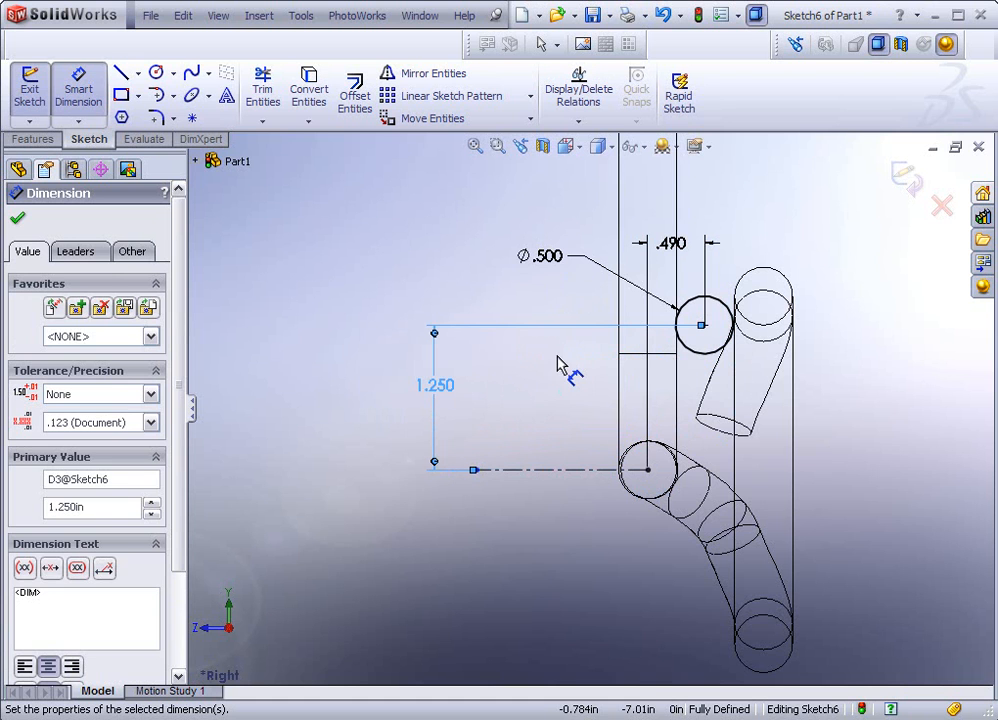
{"action": "left_click", "coordinate": [17, 219]}
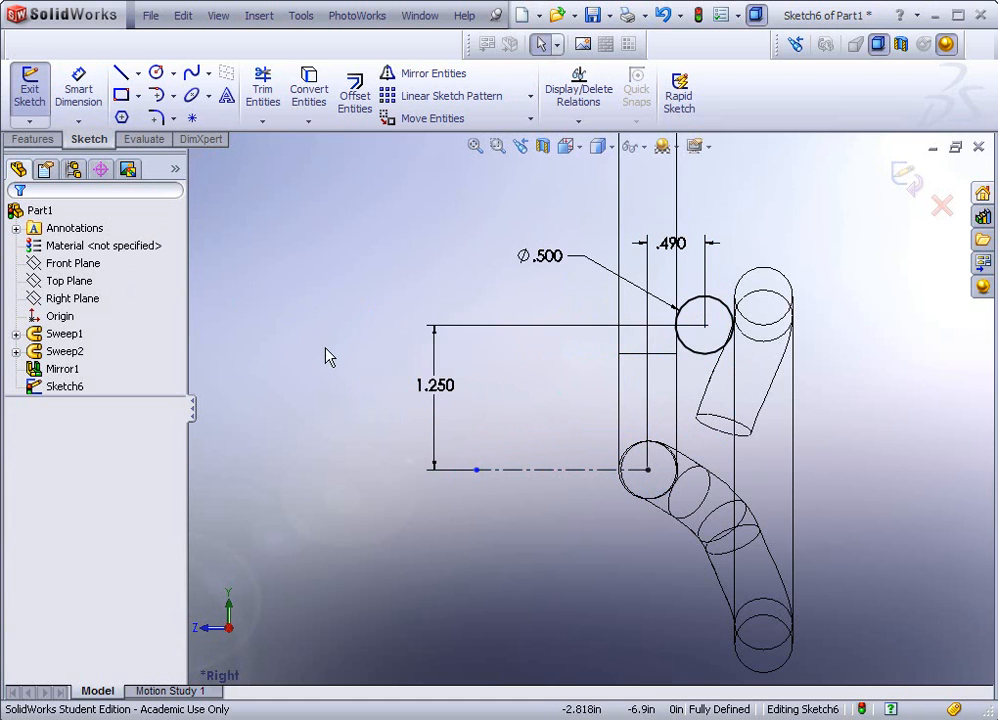
Start a linear sketch pattern of the 0.5 in circle with 1 instance along X and 4 instances along Y.
{"action": "scroll", "coordinate": [350, 370], "scroll_direction": "up", "scroll_amount": 7}
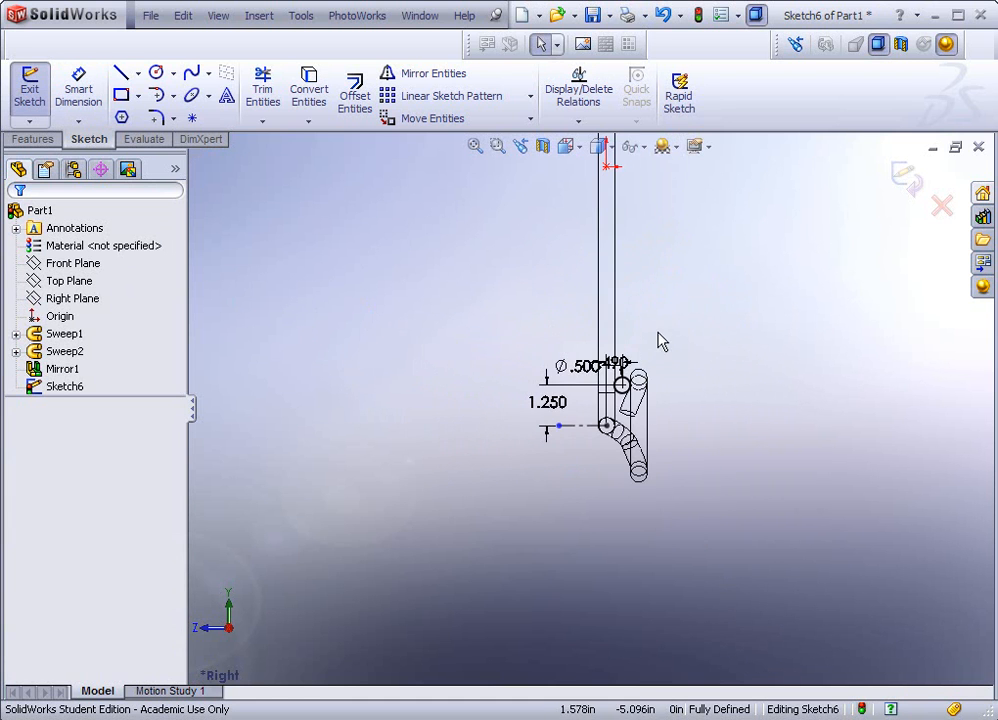
{"action": "scroll", "coordinate": [645, 315], "scroll_direction": "up", "scroll_amount": 1}
{"action": "scroll", "coordinate": [632, 297], "scroll_direction": "down", "scroll_amount": 1}
{"action": "scroll", "coordinate": [630, 295], "scroll_direction": "up", "scroll_amount": 1}
{"action": "scroll", "coordinate": [625, 294], "scroll_direction": "down", "scroll_amount": 1}
{"action": "scroll", "coordinate": [620, 294], "scroll_direction": "up", "scroll_amount": 1}
{"action": "scroll", "coordinate": [619, 294], "scroll_direction": "up", "scroll_amount": 1}
{"action": "scroll", "coordinate": [617, 294], "scroll_direction": "down", "scroll_amount": 2}
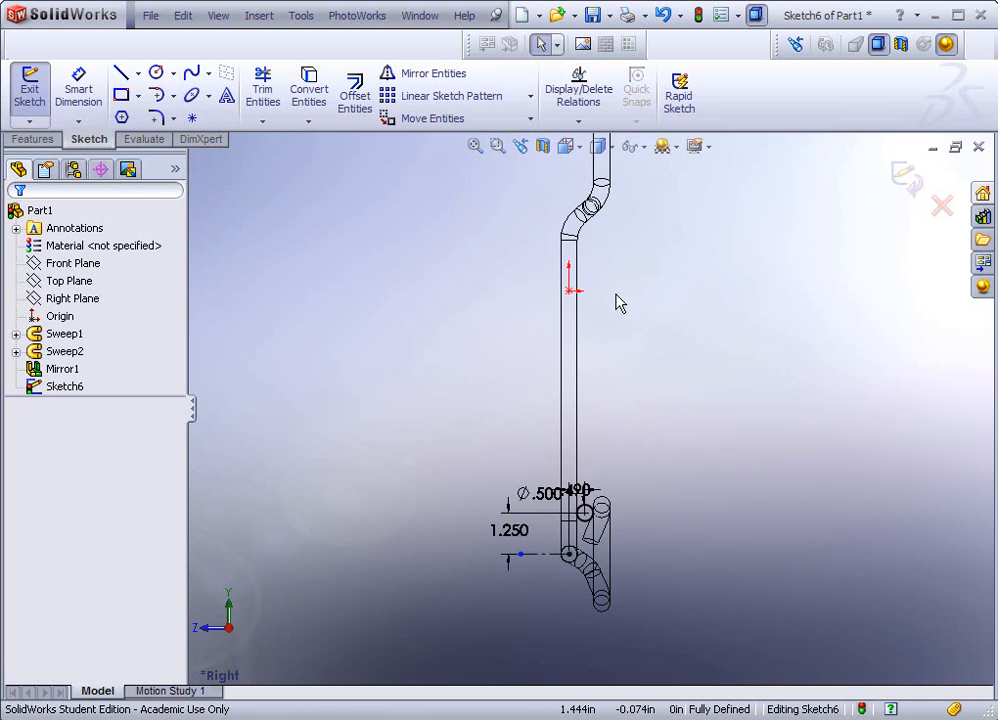
{"action": "scroll", "coordinate": [593, 365], "scroll_direction": "down", "scroll_amount": 1}
{"action": "scroll", "coordinate": [600, 510], "scroll_direction": "down", "scroll_amount": 1}
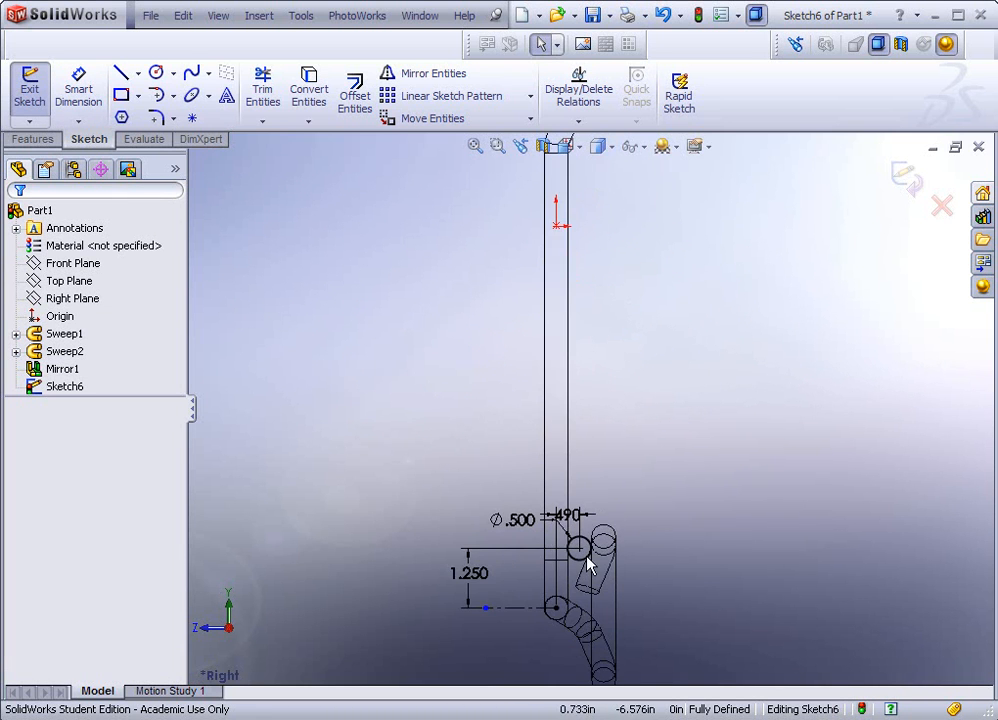
{"action": "scroll", "coordinate": [578, 560], "scroll_direction": "up", "scroll_amount": 1}
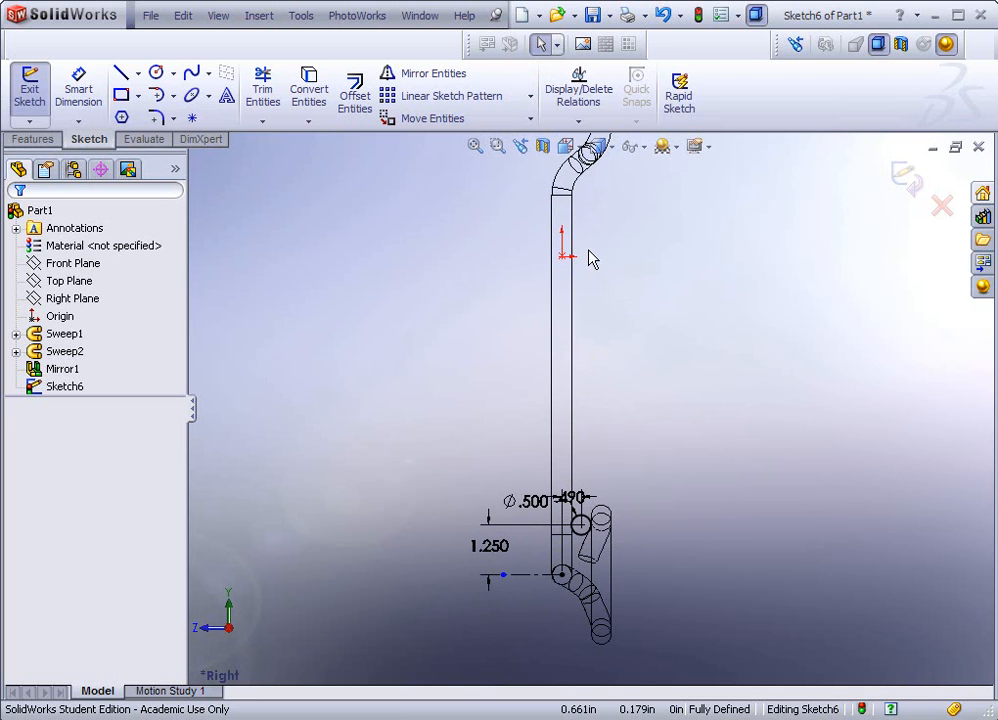
{"action": "left_click", "coordinate": [579, 536]}
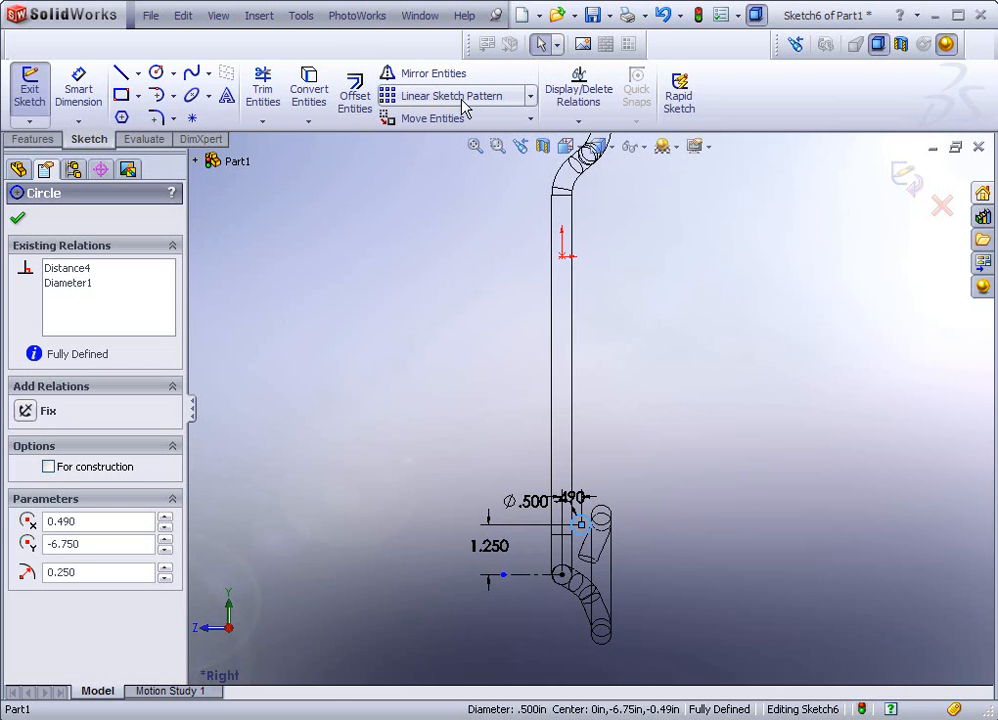
{"action": "left_click", "coordinate": [431, 100]}
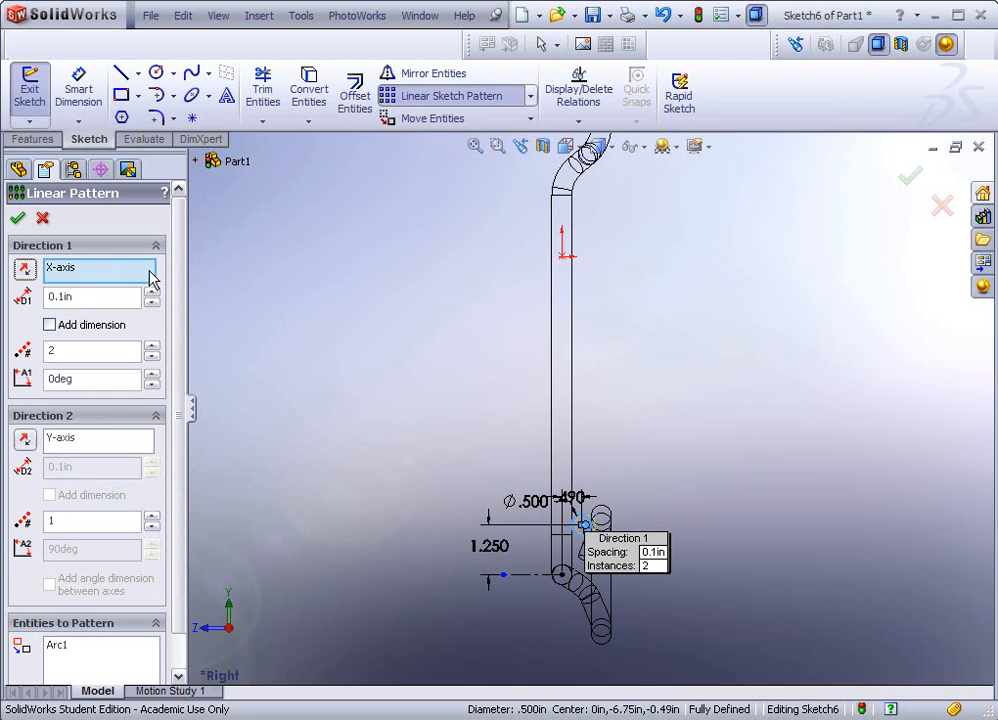
{"action": "left_click", "coordinate": [152, 357]}
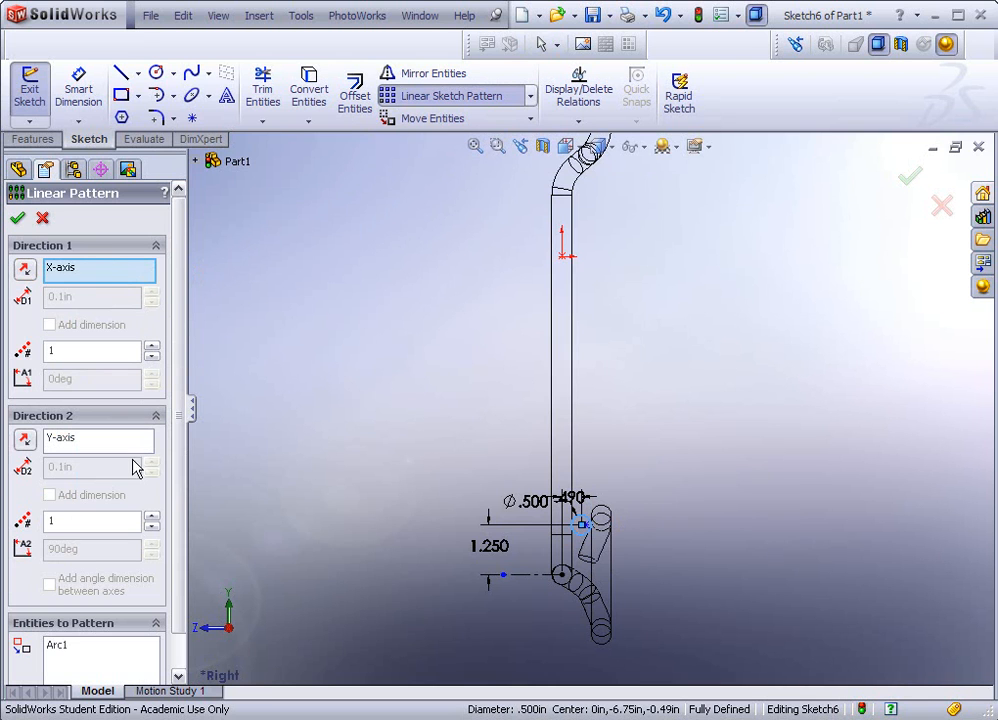
{"action": "left_click", "coordinate": [152, 517]}
{"action": "left_click", "coordinate": [152, 517]}
{"action": "left_click", "coordinate": [152, 517]}
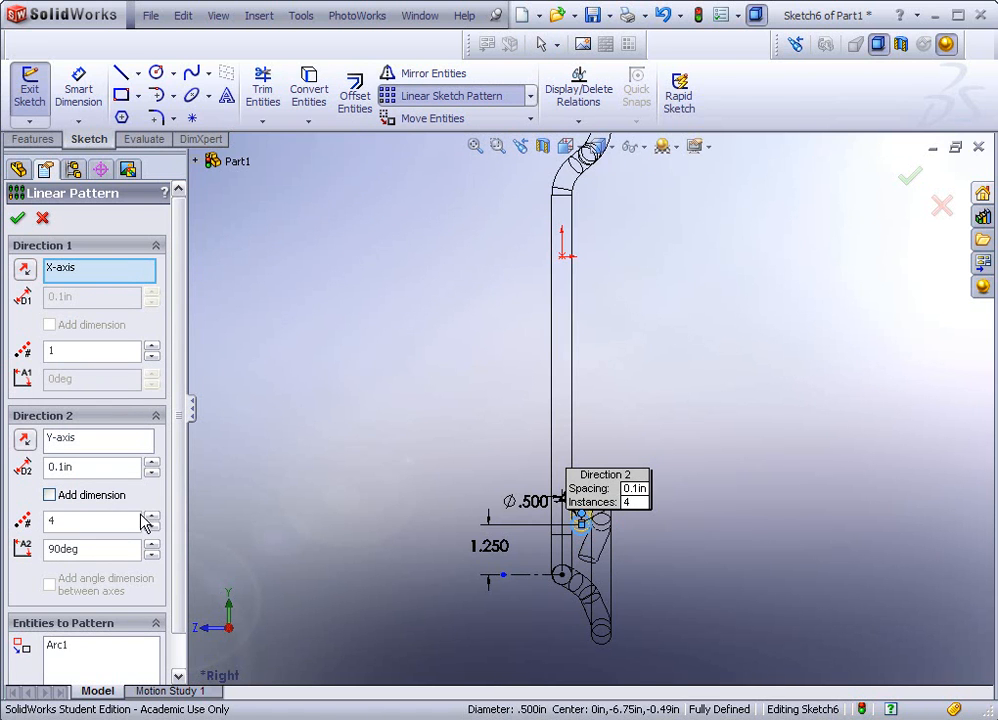
Set the pattern's Y spacing to 2.5 in, include the spacing dimension, and create the pattern.
{"action": "left_click", "coordinate": [101, 466]}
{"action": "type", "text": "2.5"}
{"action": "left_click", "coordinate": [73, 521]}
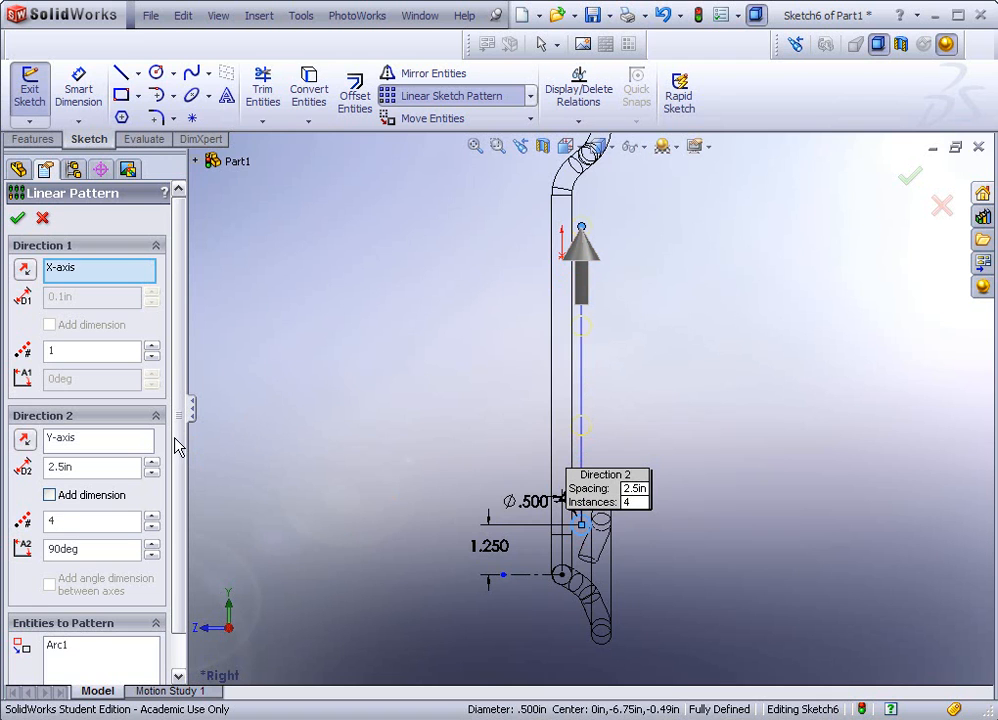
{"action": "left_click", "coordinate": [50, 496]}
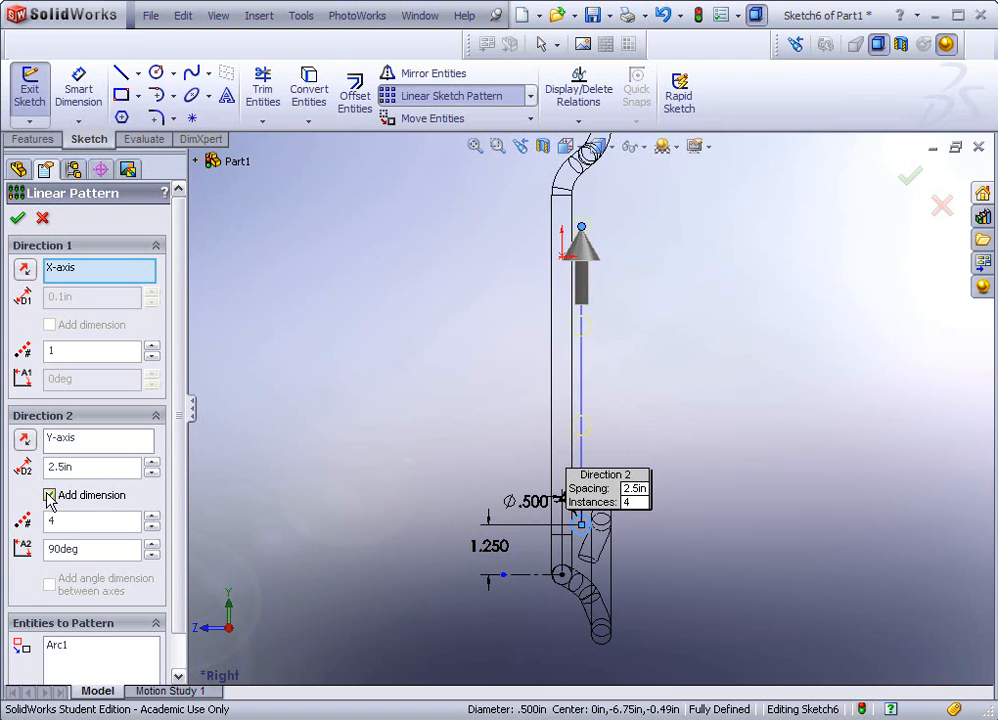
{"action": "scroll", "coordinate": [180, 522], "scroll_direction": "down", "scroll_amount": 2}
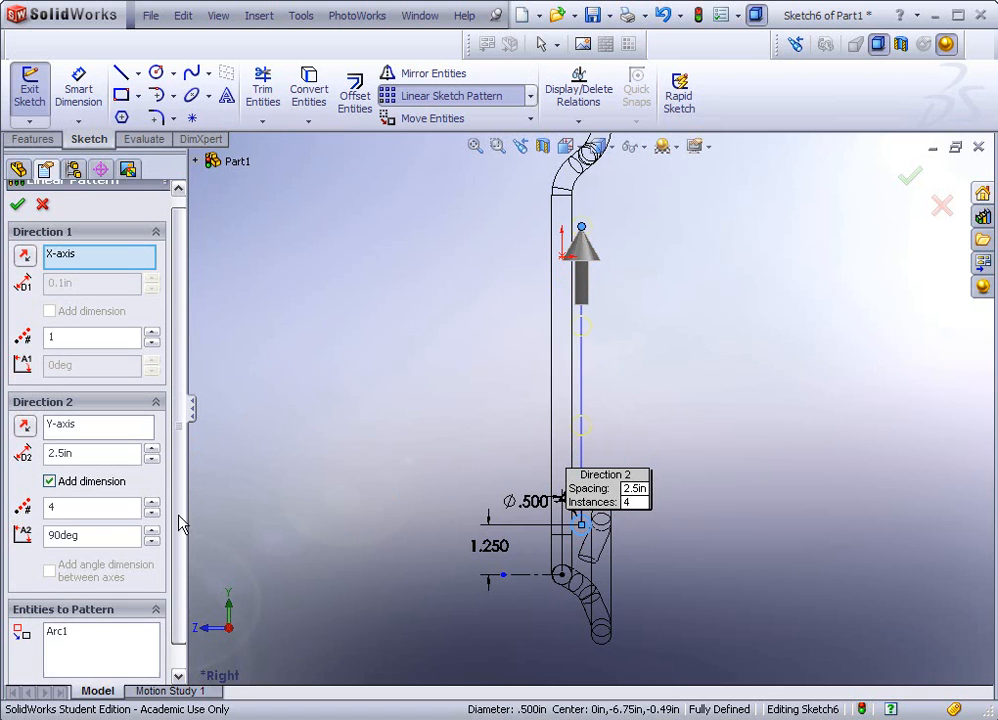
{"action": "scroll", "coordinate": [183, 548], "scroll_direction": "up", "scroll_amount": 2}
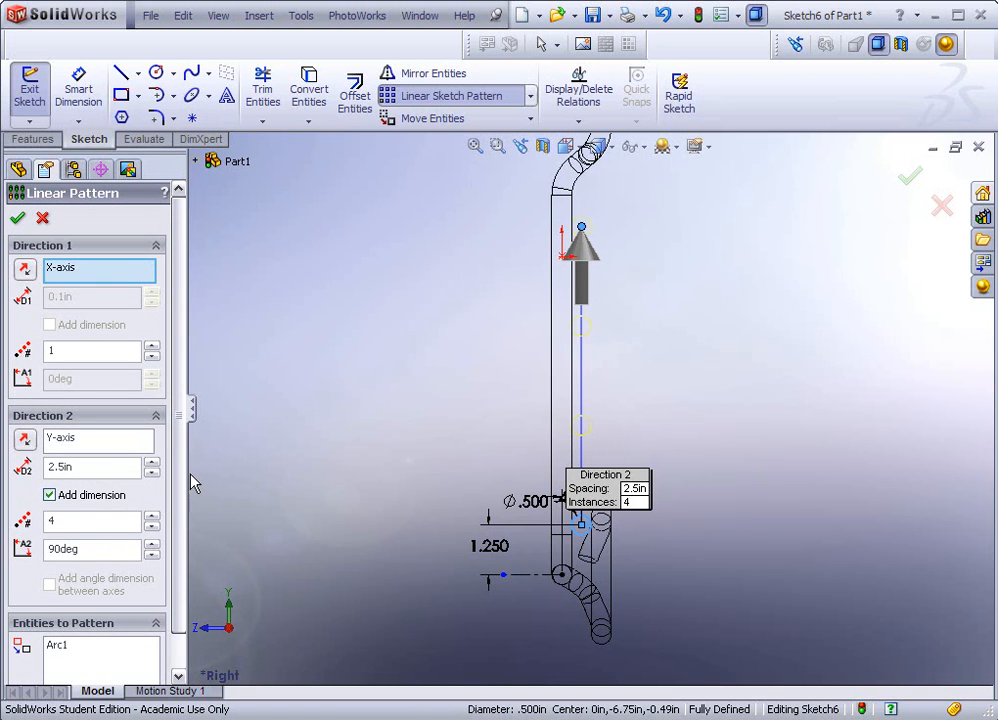
{"action": "left_click", "coordinate": [17, 219]}
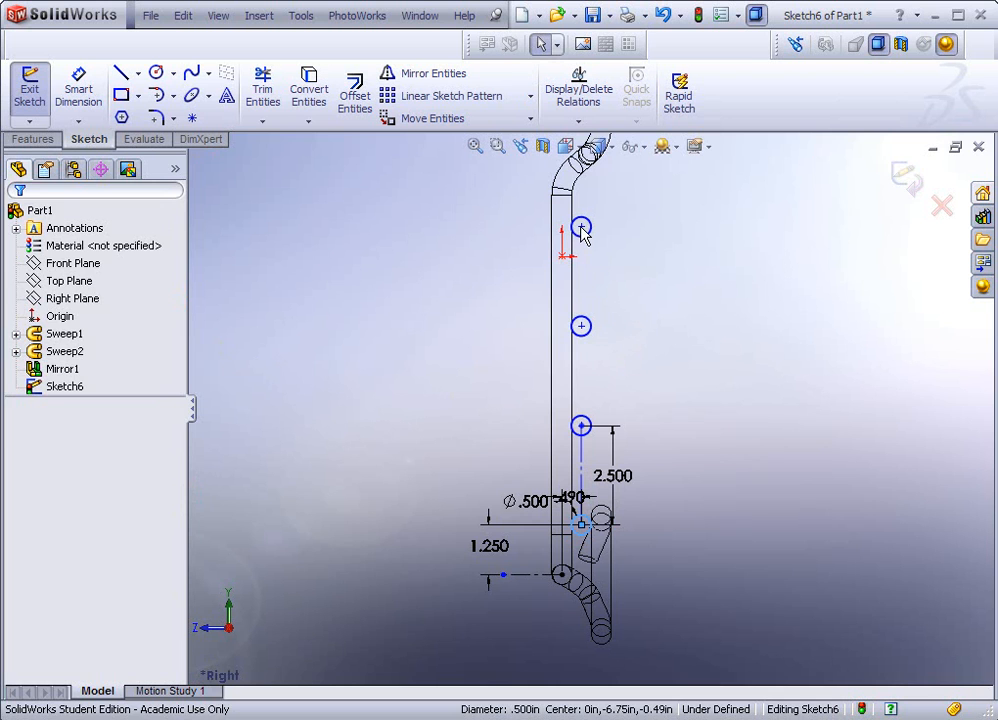
Pull the uppermost patterned circle away from the shank, and make the construction line joining the two lowest circles vertical.
{"action": "left_click_drag", "start_coordinate": [581, 228], "coordinate": [663, 240]}
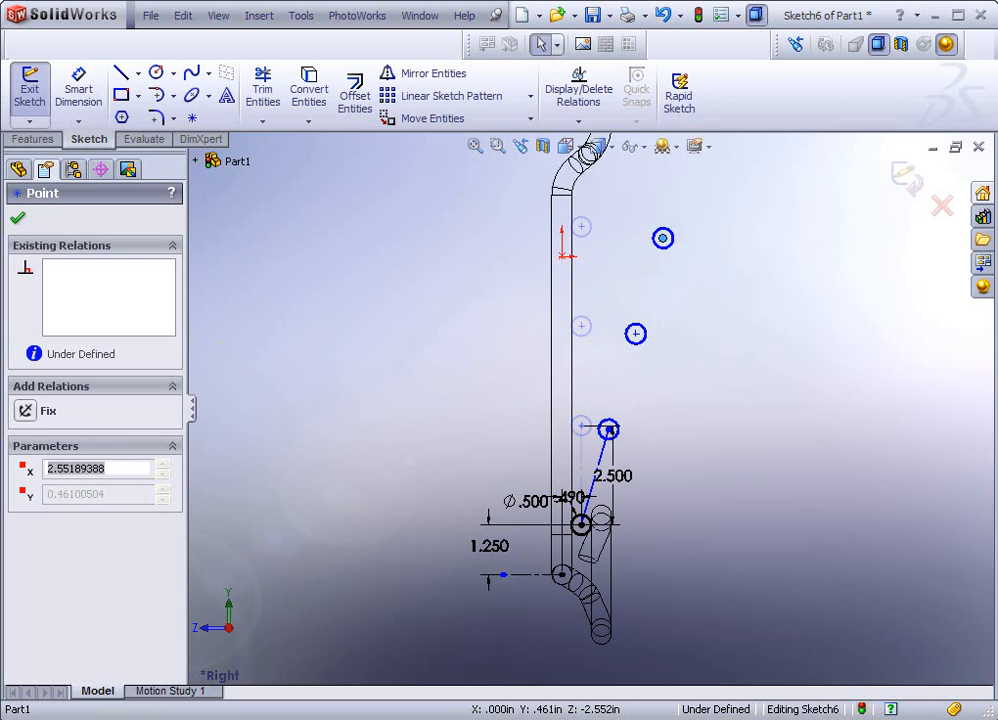
{"action": "left_click", "coordinate": [597, 477]}
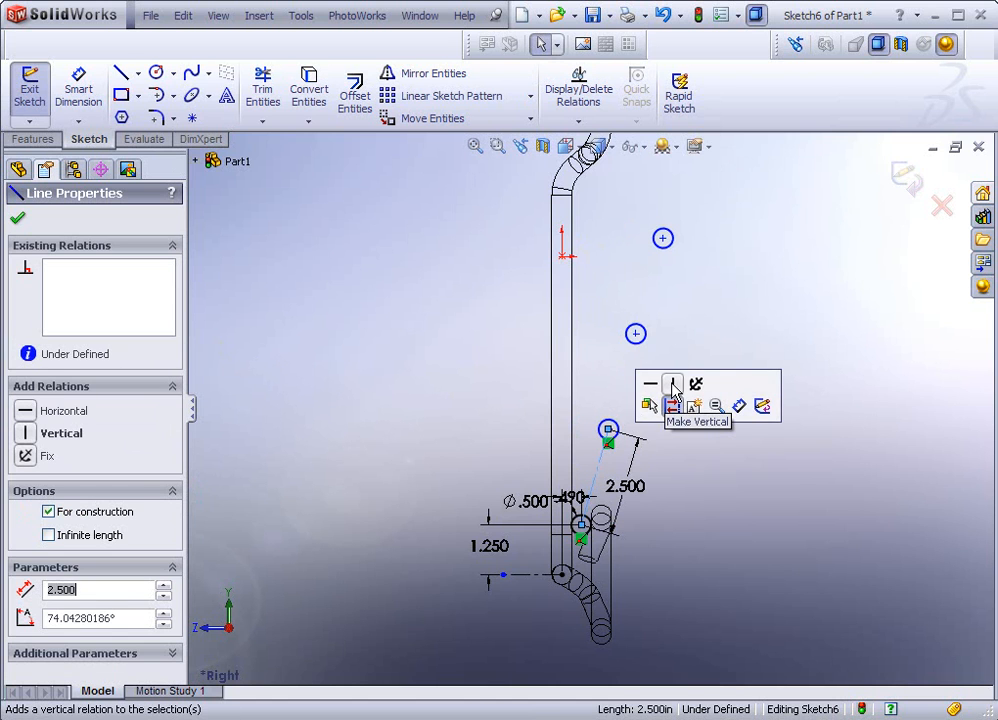
{"action": "left_click", "coordinate": [673, 386]}
{"action": "left_click", "coordinate": [672, 402]}
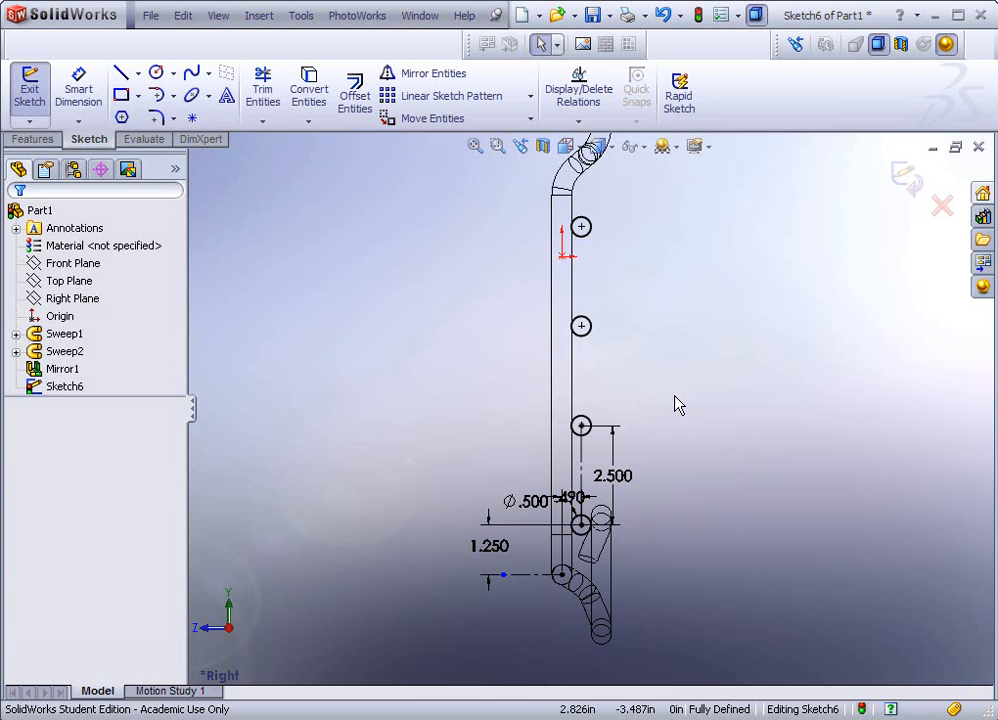
Switch the model from wireframe to a shaded display and view the circle sketch at an angle.
{"action": "mouse_move", "coordinate": [437, 303]}
{"action": "middle_mouse_down"}
{"action": "mouse_move", "coordinate": [430, 292]}
{"action": "mouse_move", "coordinate": [375, 372]}
{"action": "middle_mouse_up"}
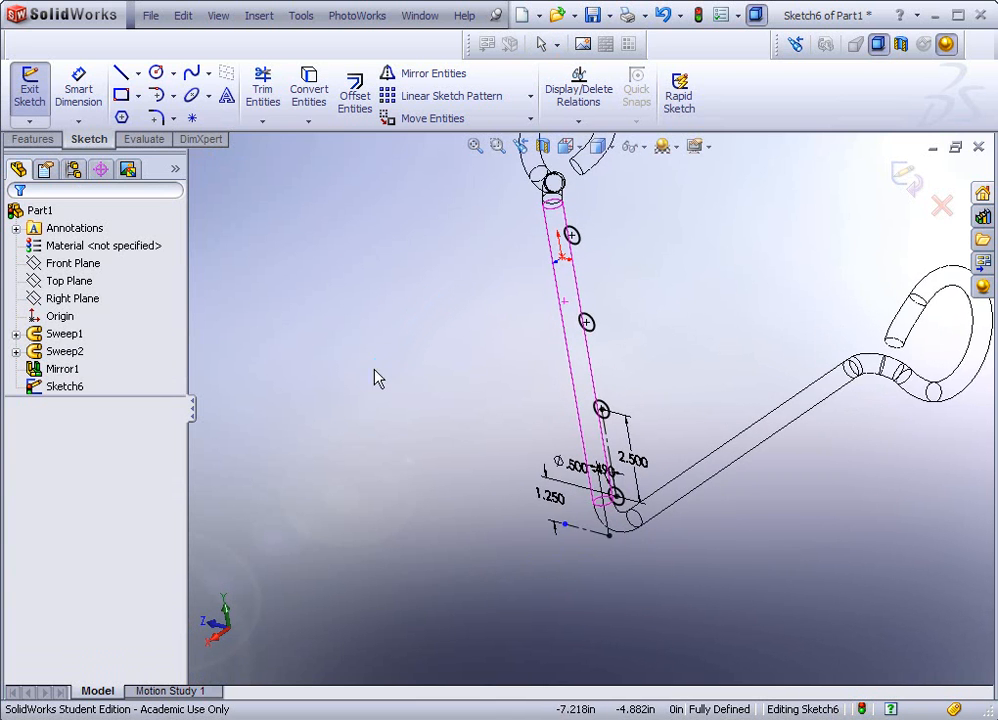
{"action": "scroll", "coordinate": [429, 370], "scroll_direction": "up", "scroll_amount": 4}
{"action": "scroll", "coordinate": [602, 345], "scroll_direction": "down", "scroll_amount": 2}
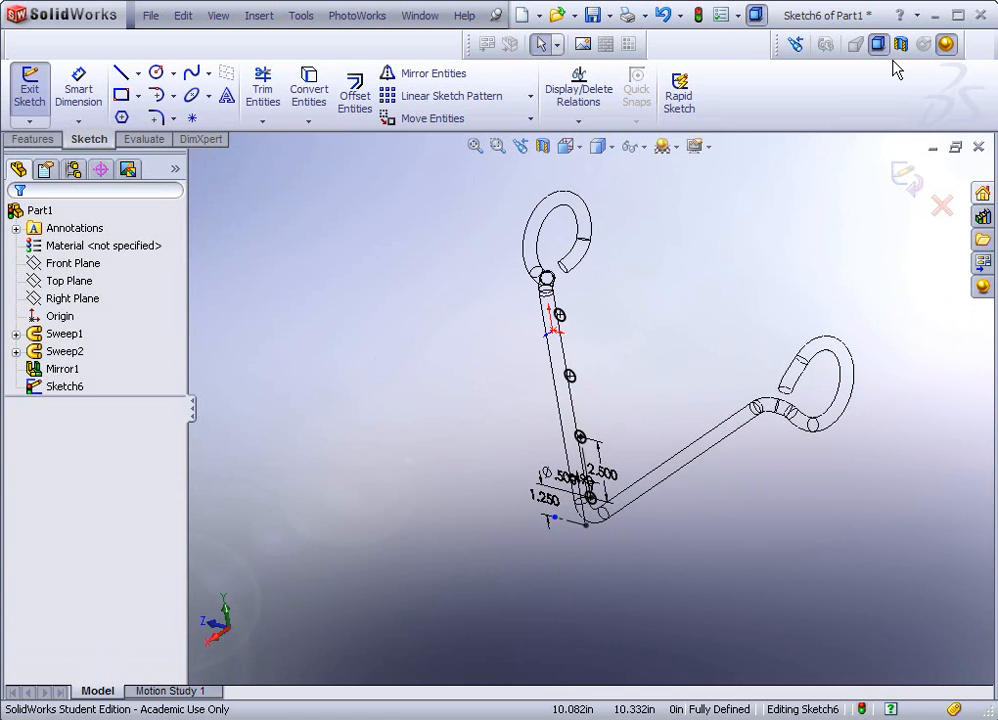
{"action": "left_click", "coordinate": [612, 148]}
{"action": "left_click", "coordinate": [600, 192]}
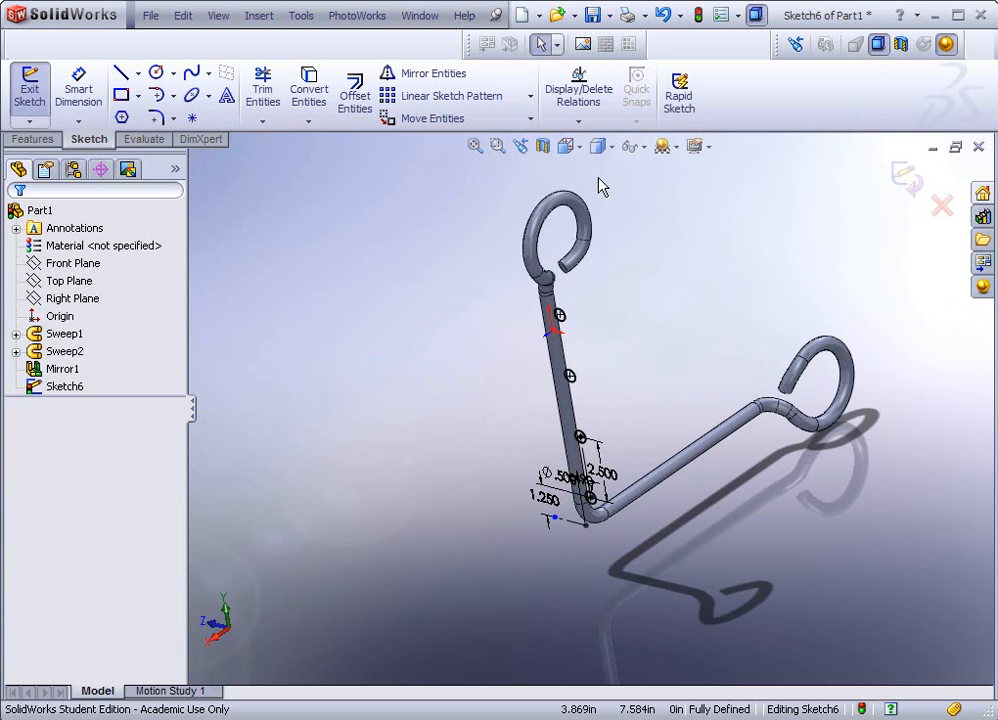
{"action": "middle_click_drag", "start_coordinate": [570, 334], "coordinate": [572, 320]}
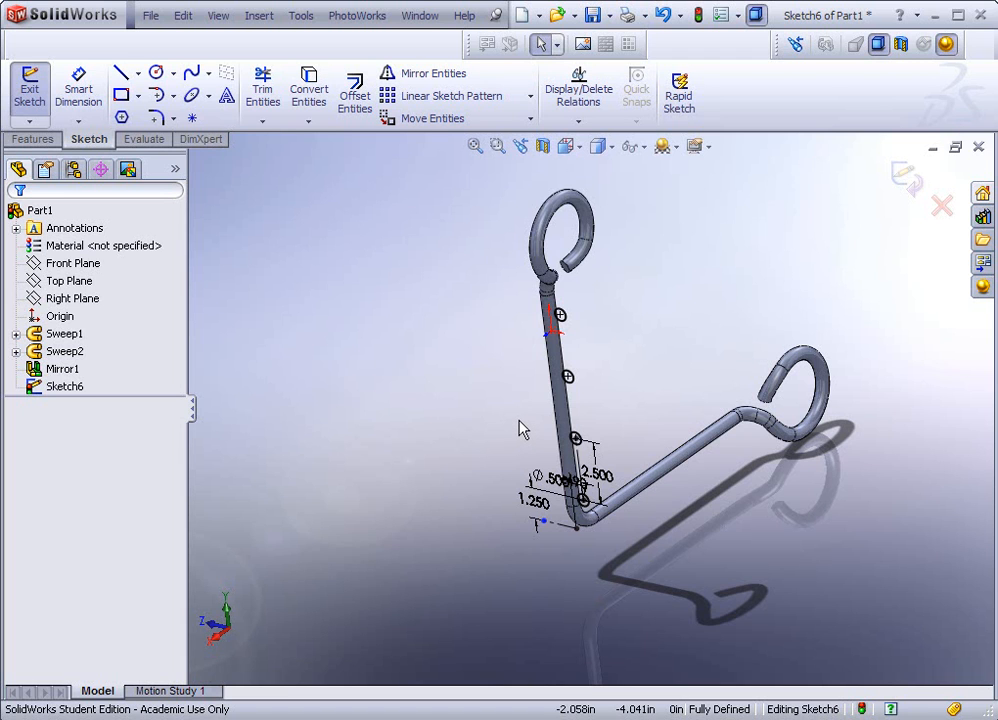
Start a Revolved Boss/Base from the circle sketch as Two-Direction, with angles of 45° and 135°.
{"action": "left_click", "coordinate": [43, 141]}
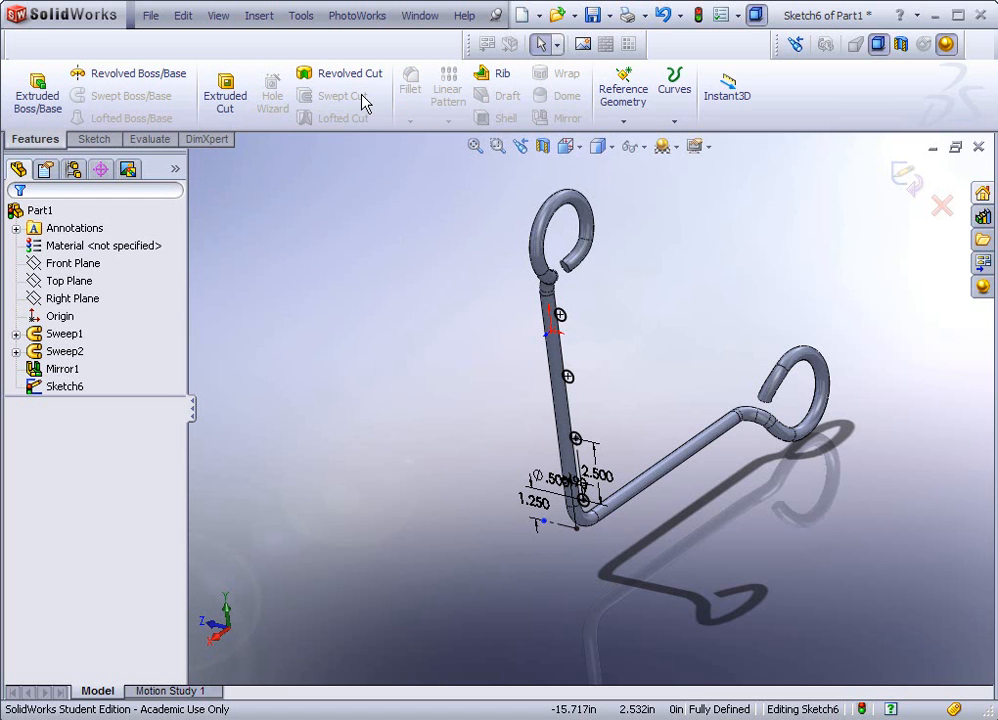
{"action": "left_click", "coordinate": [168, 78]}
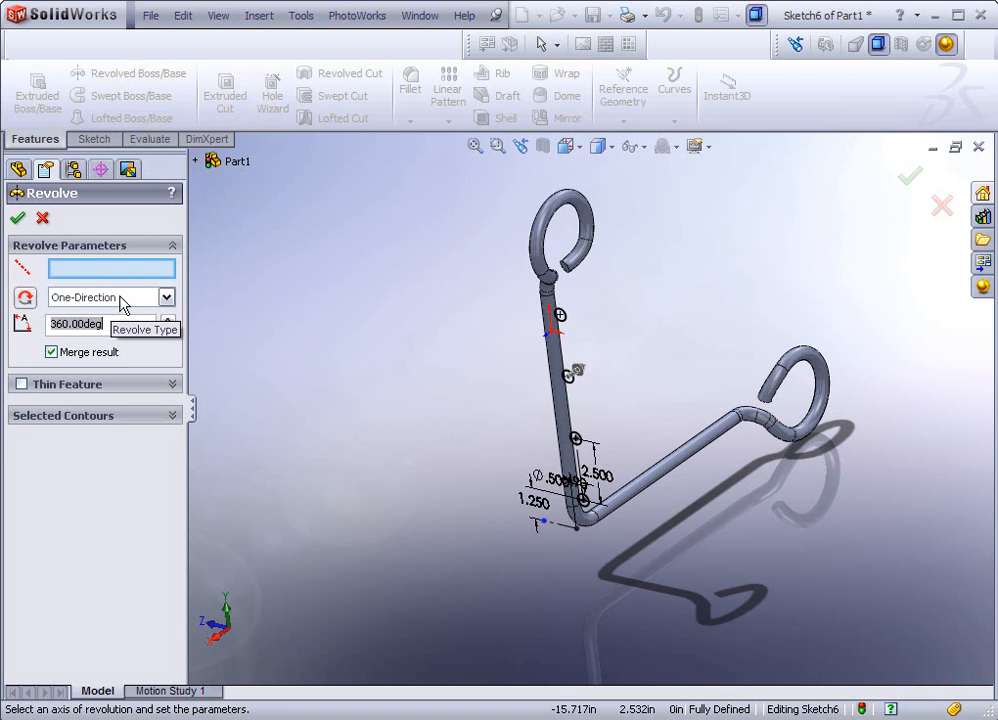
{"action": "left_click", "coordinate": [164, 298]}
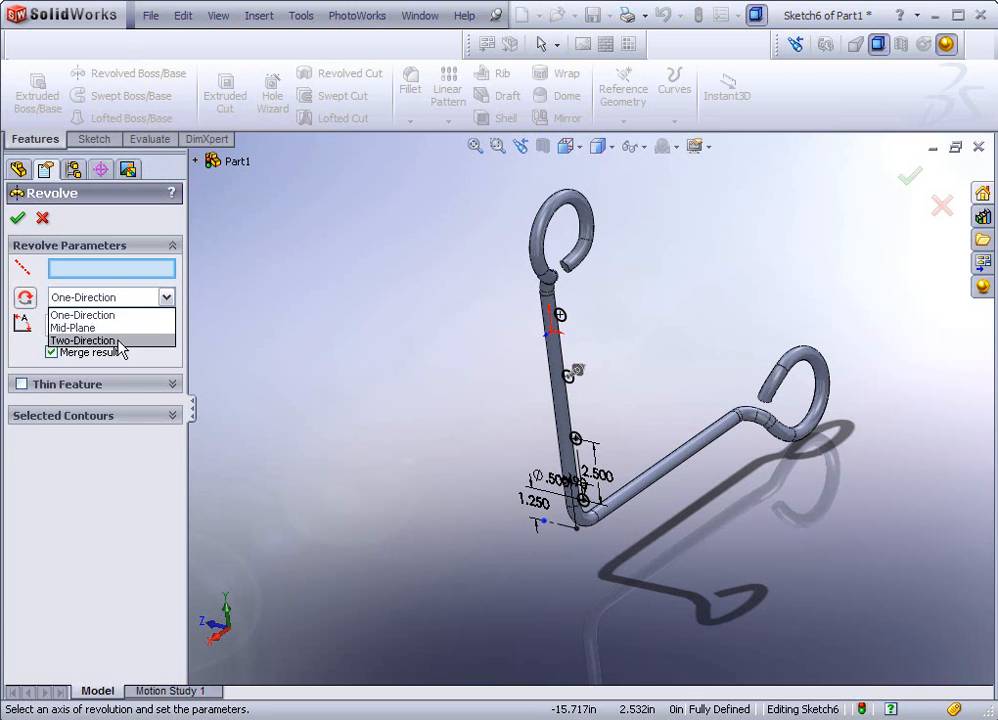
{"action": "left_click", "coordinate": [105, 341]}
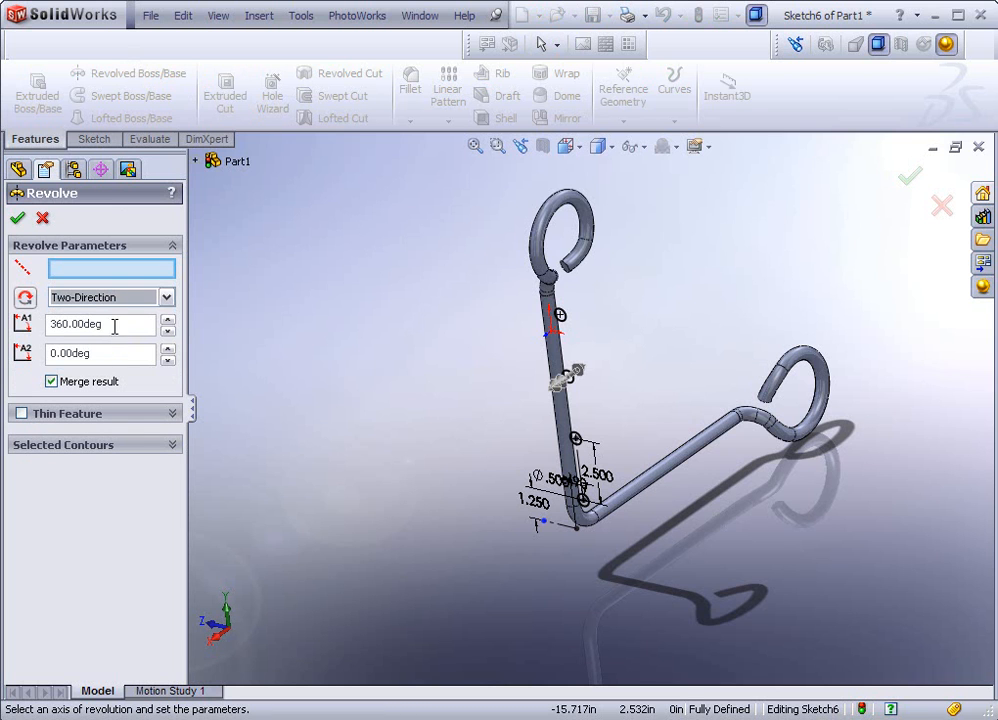
{"action": "double_click", "coordinate": [120, 323]}
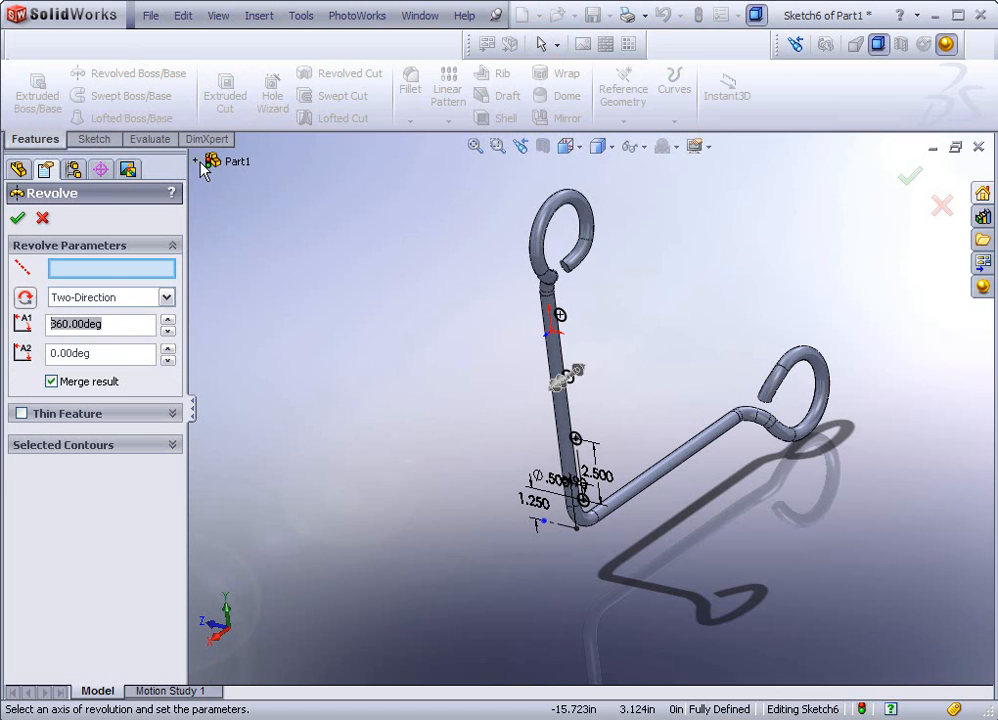
{"action": "type", "text": "45"}
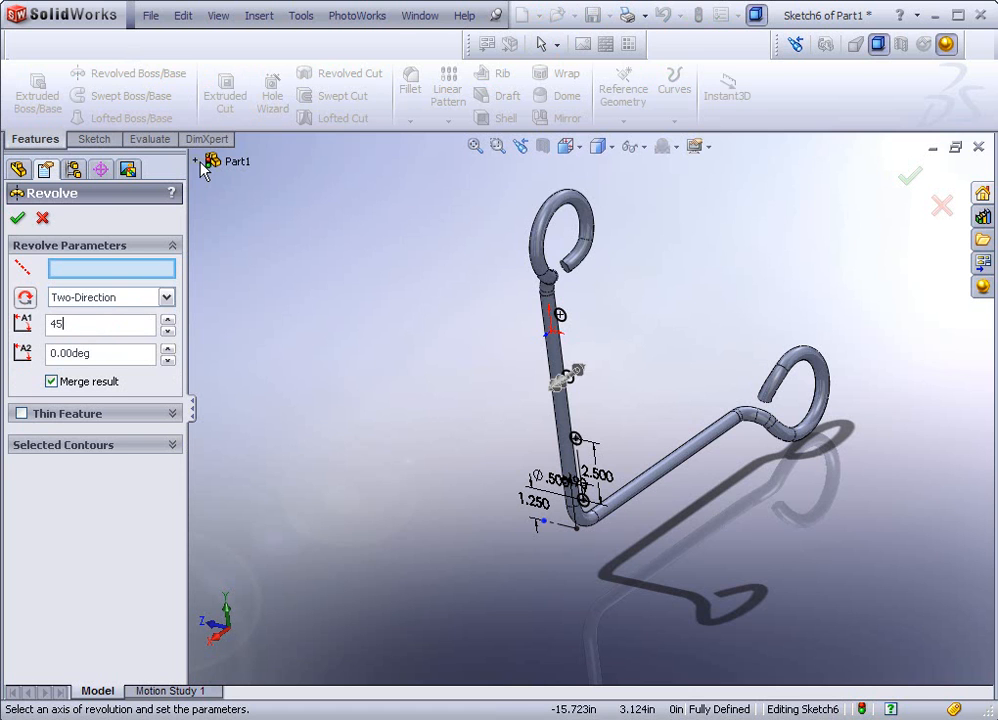
{"action": "left_click", "coordinate": [112, 353]}
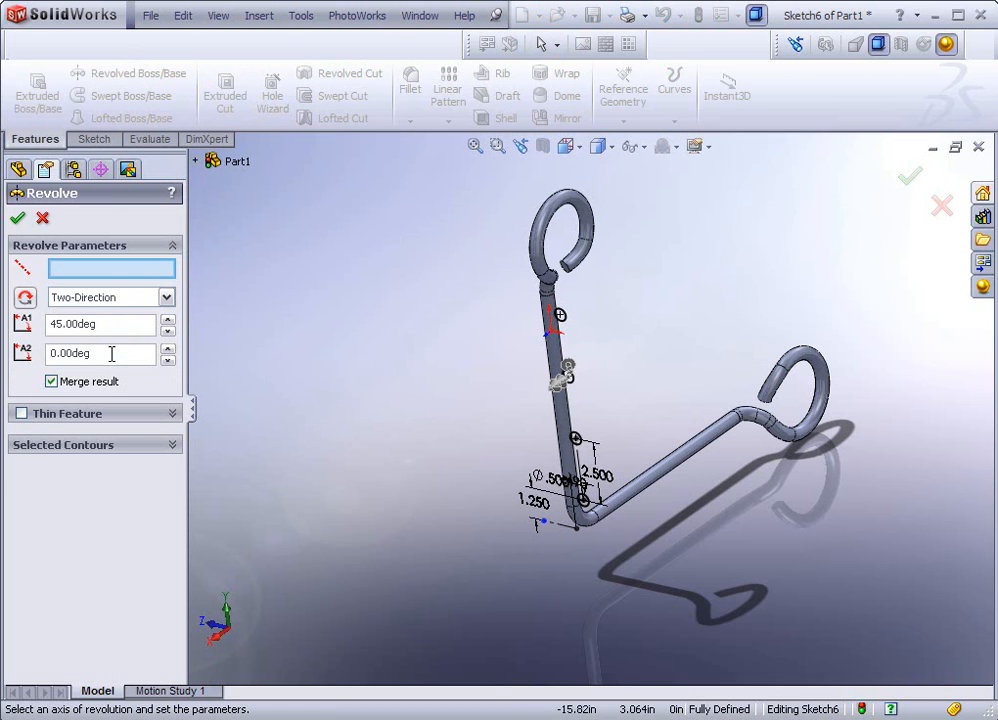
{"action": "double_click", "coordinate": [112, 353]}
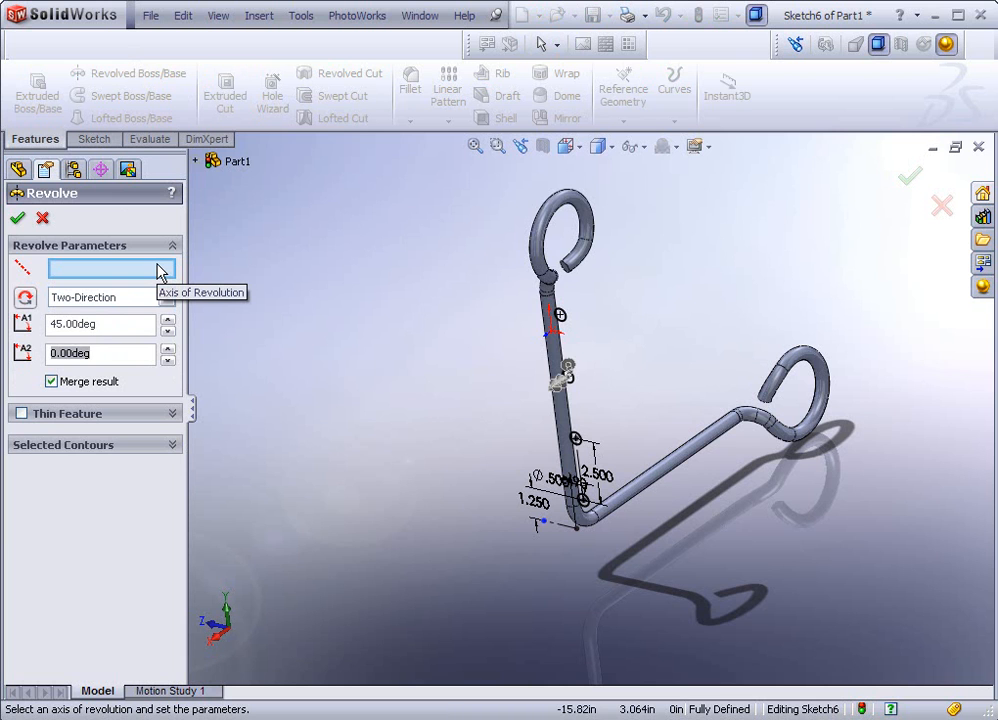
{"action": "type", "text": "135"}
{"action": "left_click", "coordinate": [111, 318]}
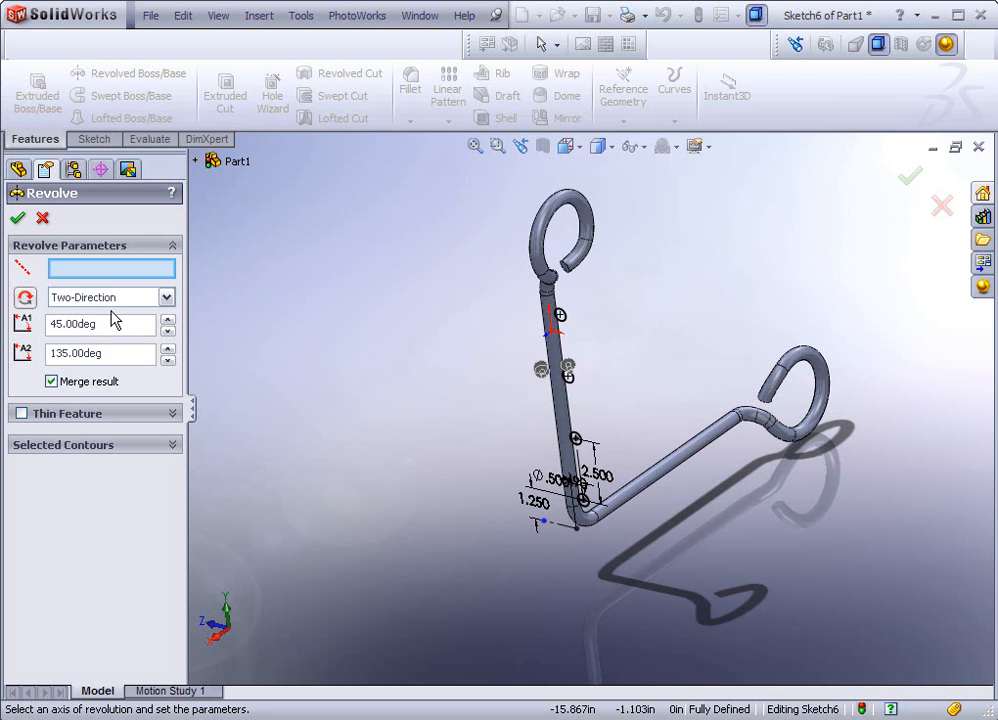
Use the short construction centerline at the shank's lower end as the revolve axis, reverse the direction, and create the revolve.
{"action": "mouse_move", "coordinate": [335, 310]}
{"action": "middle_mouse_down"}
{"action": "mouse_move", "coordinate": [345, 305]}
{"action": "mouse_move", "coordinate": [321, 290]}
{"action": "mouse_move", "coordinate": [330, 300]}
{"action": "middle_mouse_up"}
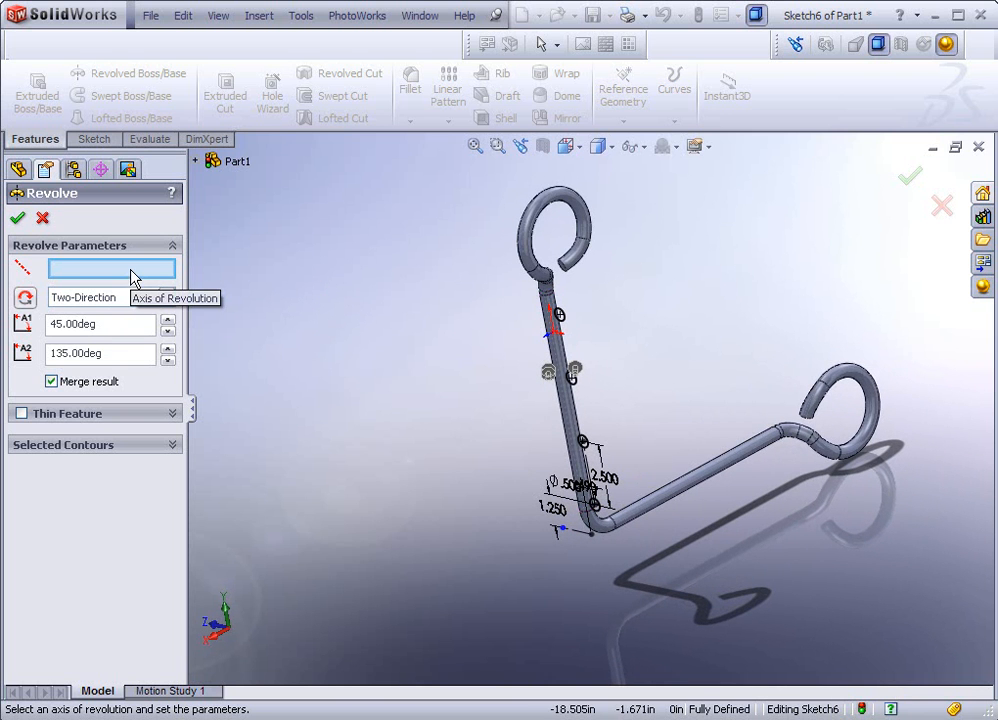
{"action": "left_click", "coordinate": [577, 540]}
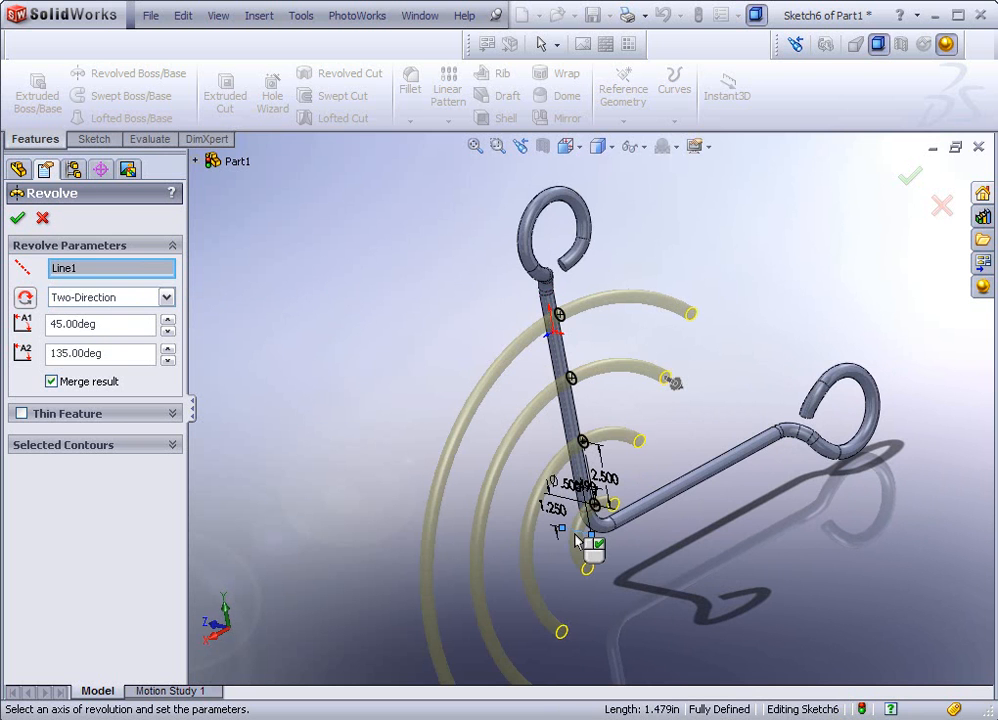
{"action": "middle_click_drag", "start_coordinate": [414, 441], "coordinate": [408, 374]}
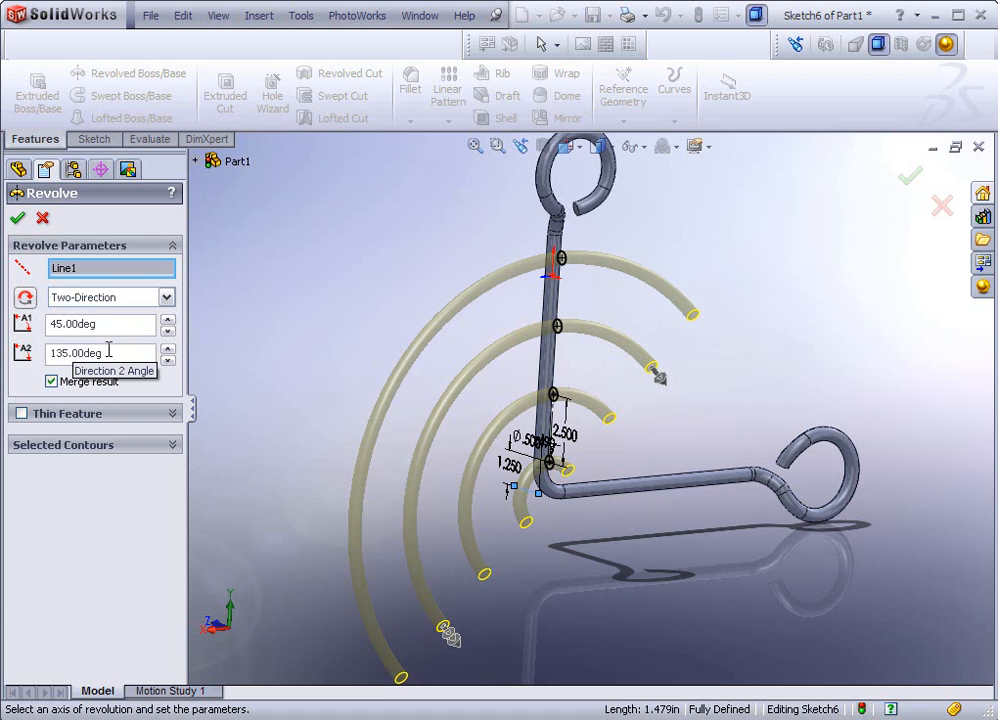
{"action": "left_click", "coordinate": [26, 300]}
{"action": "middle_click_drag", "start_coordinate": [368, 418], "coordinate": [318, 270]}
{"action": "scroll", "coordinate": [310, 358], "scroll_direction": "down", "scroll_amount": 2}
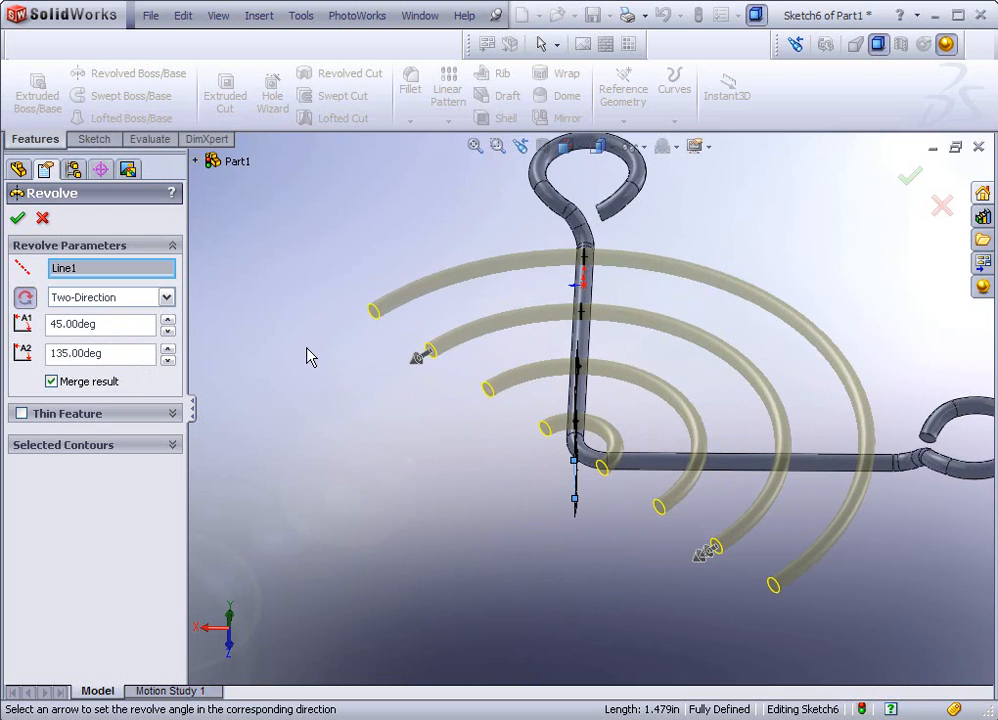
{"action": "middle_click_drag", "start_coordinate": [307, 356], "coordinate": [331, 343]}
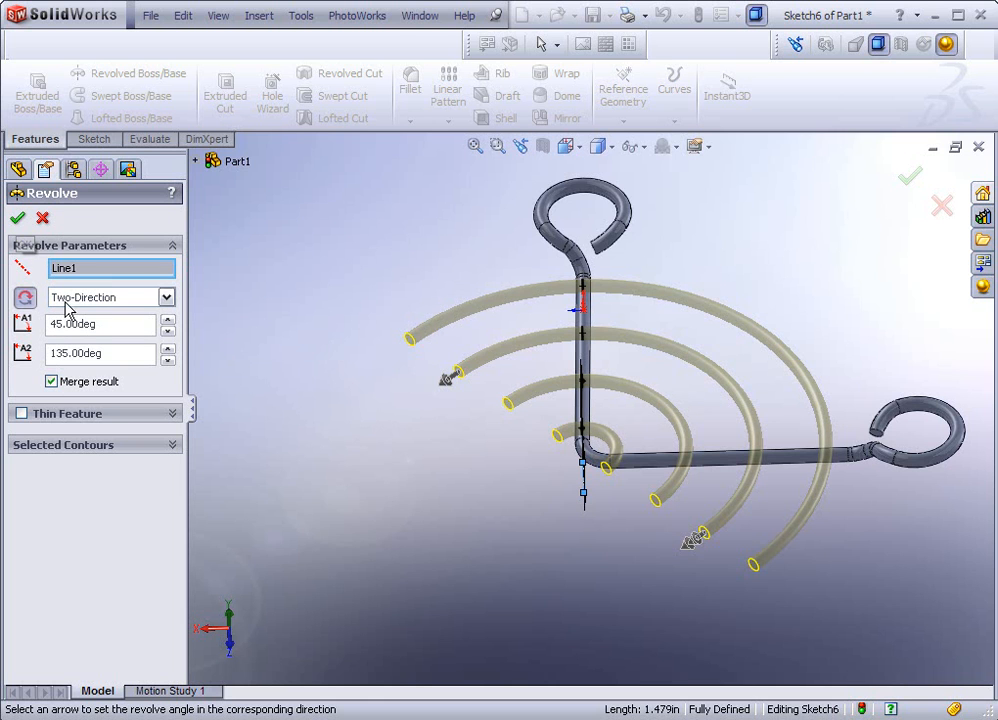
{"action": "left_click", "coordinate": [18, 219]}
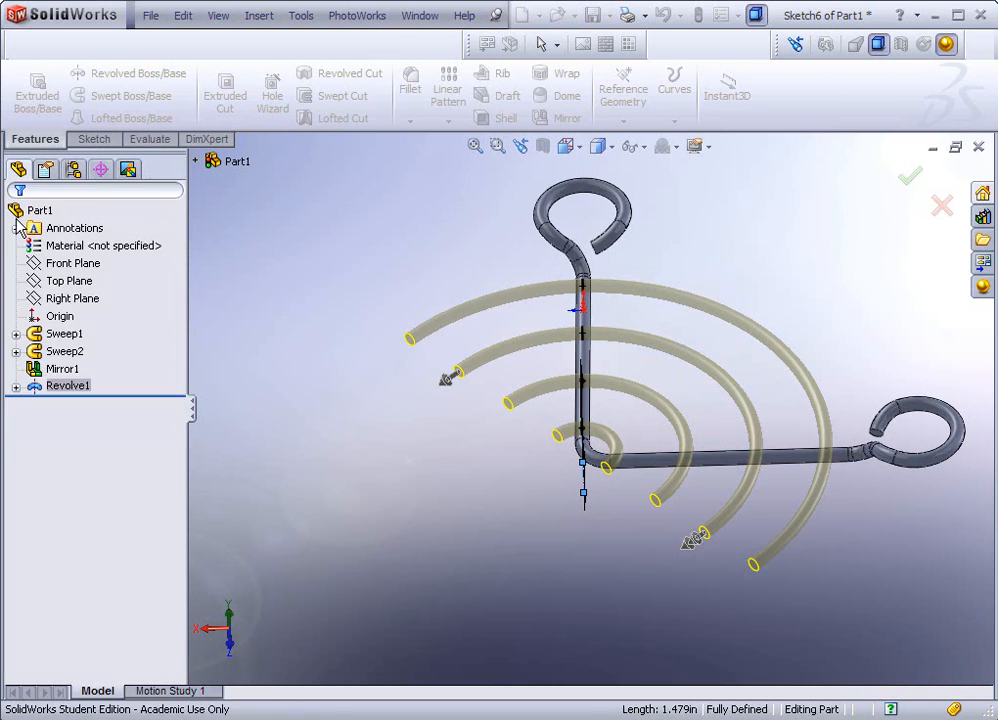
Mirror the entire solid body about the flat end face of one of the curved wires, with solids merged.
{"action": "middle_click_drag", "start_coordinate": [316, 378], "coordinate": [611, 425]}
{"action": "middle_click_drag", "start_coordinate": [759, 513], "coordinate": [808, 494]}
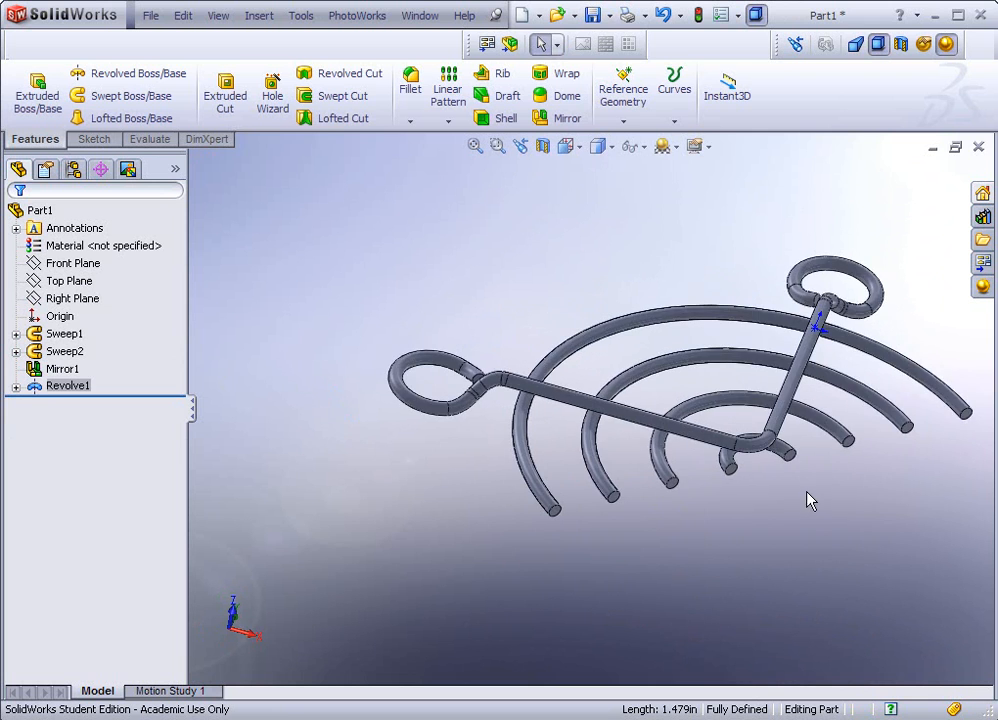
{"action": "scroll", "coordinate": [806, 487], "scroll_direction": "up", "scroll_amount": 2}
{"action": "scroll", "coordinate": [803, 481], "scroll_direction": "down", "scroll_amount": 2}
{"action": "scroll", "coordinate": [602, 441], "scroll_direction": "down", "scroll_amount": 2}
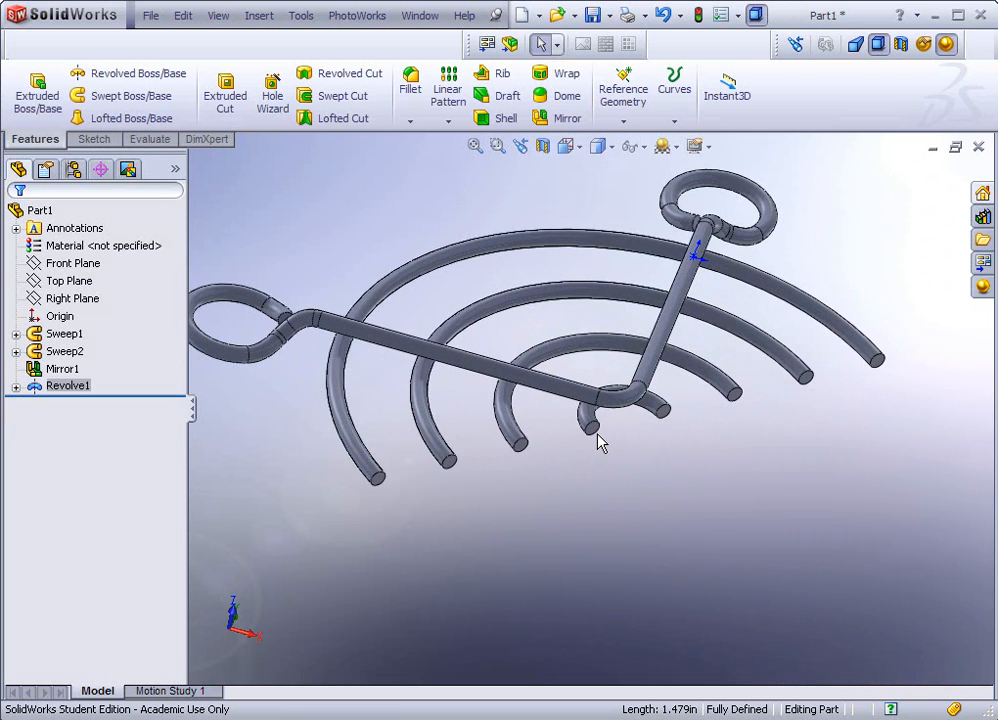
{"action": "scroll", "coordinate": [598, 443], "scroll_direction": "down", "scroll_amount": 2}
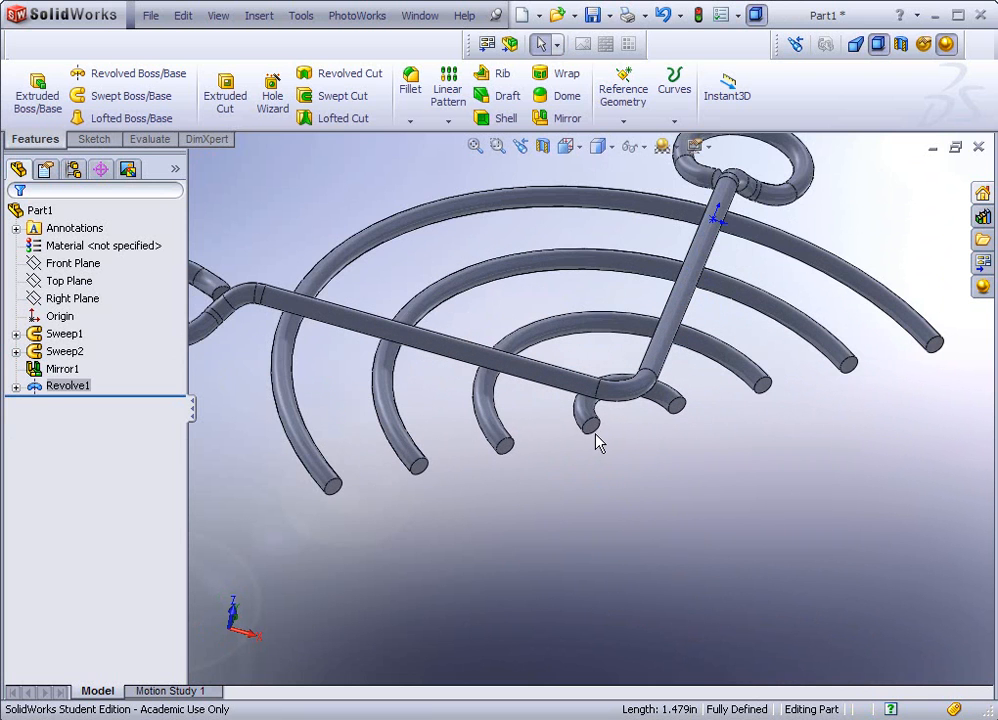
{"action": "left_click", "coordinate": [506, 446]}
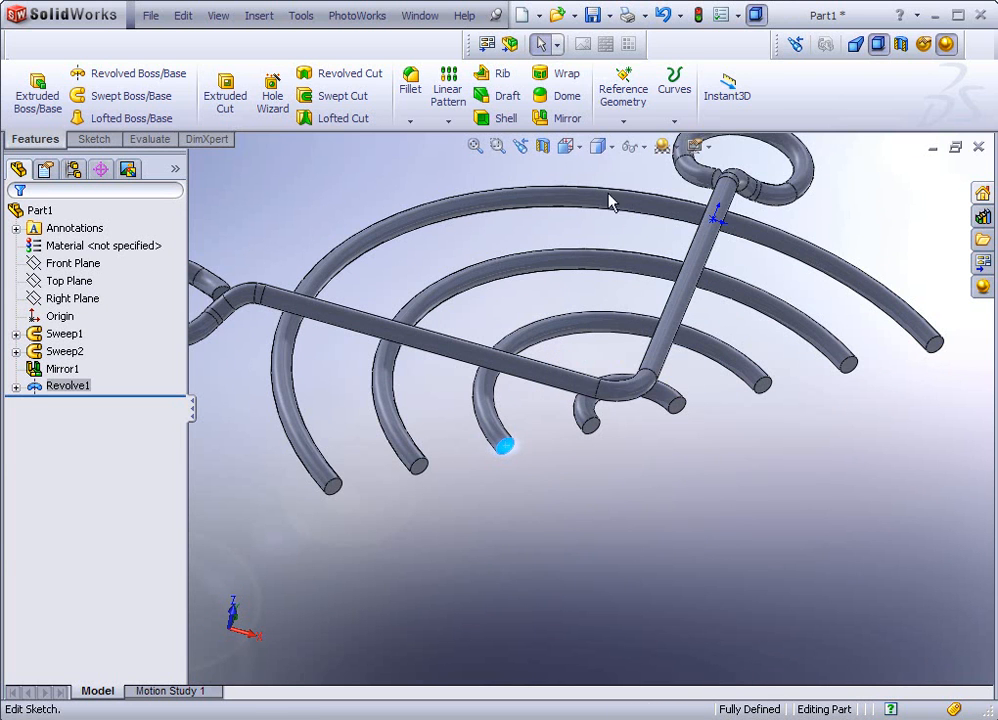
{"action": "left_click", "coordinate": [562, 118]}
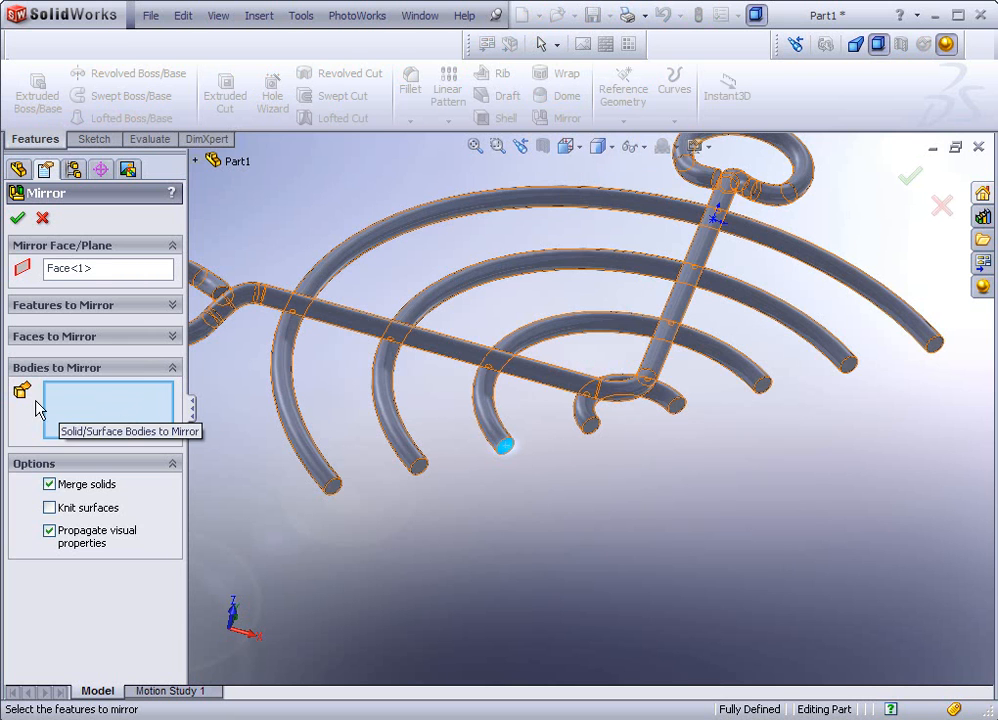
{"action": "left_click", "coordinate": [387, 414]}
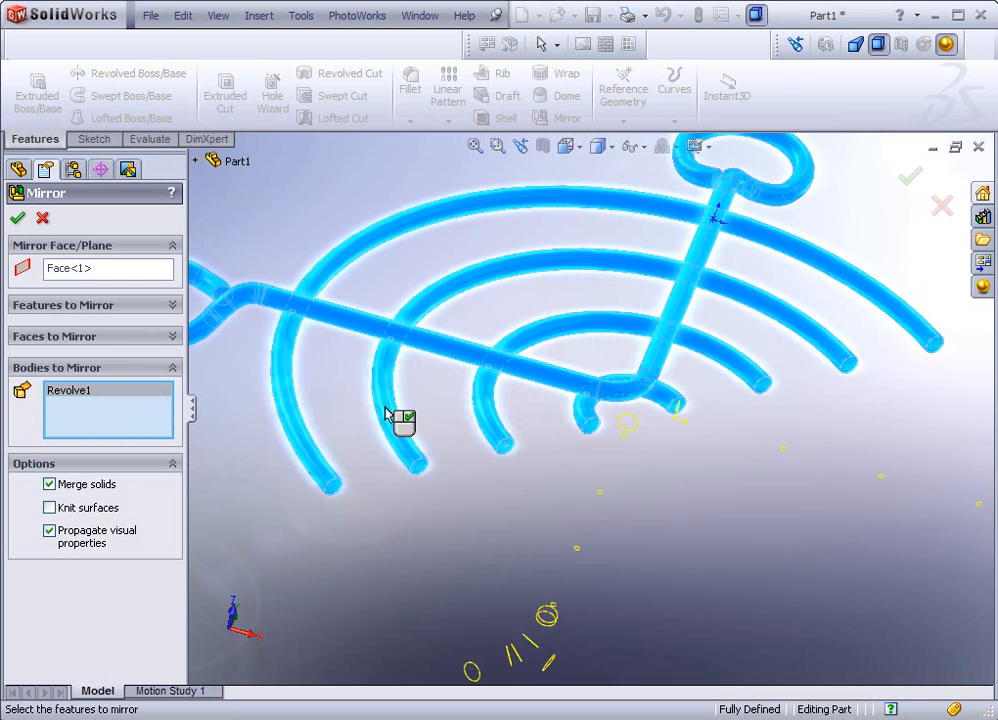
{"action": "scroll", "coordinate": [386, 415], "scroll_direction": "up", "scroll_amount": 5}
{"action": "middle_click_drag", "start_coordinate": [394, 412], "coordinate": [461, 443]}
{"action": "scroll", "coordinate": [602, 490], "scroll_direction": "down", "scroll_amount": 2}
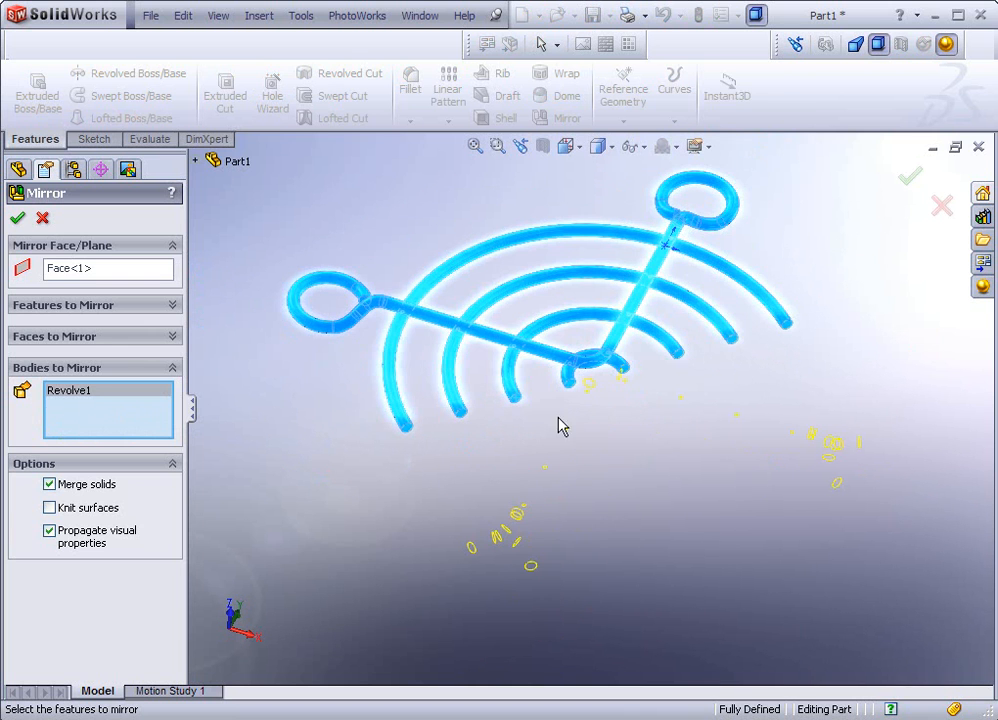
{"action": "left_click", "coordinate": [17, 217]}
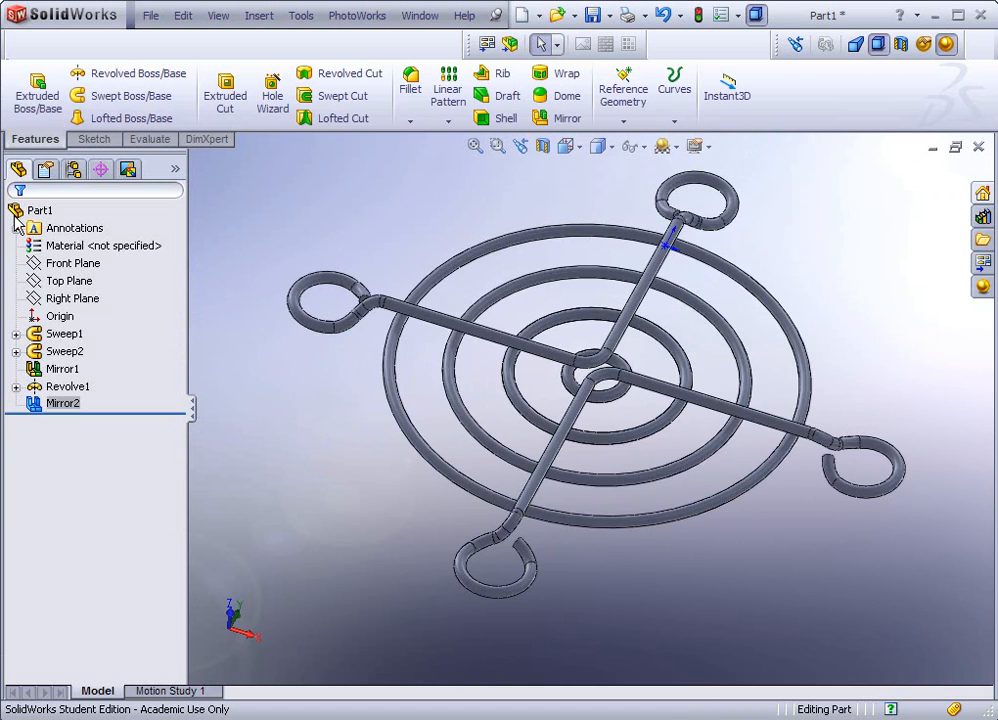
Scale the whole part uniformly about its centroid by a factor of 0.25.
{"action": "mouse_move", "coordinate": [521, 330]}
{"action": "middle_mouse_down"}
{"action": "mouse_move", "coordinate": [535, 330]}
{"action": "mouse_move", "coordinate": [518, 414]}
{"action": "mouse_move", "coordinate": [503, 345]}
{"action": "mouse_move", "coordinate": [530, 330]}
{"action": "middle_mouse_up"}
{"action": "scroll", "coordinate": [600, 330], "scroll_direction": "up", "scroll_amount": 4}
{"action": "scroll", "coordinate": [655, 293], "scroll_direction": "down", "scroll_amount": 3}
{"action": "middle_click_drag", "start_coordinate": [653, 292], "coordinate": [600, 390]}
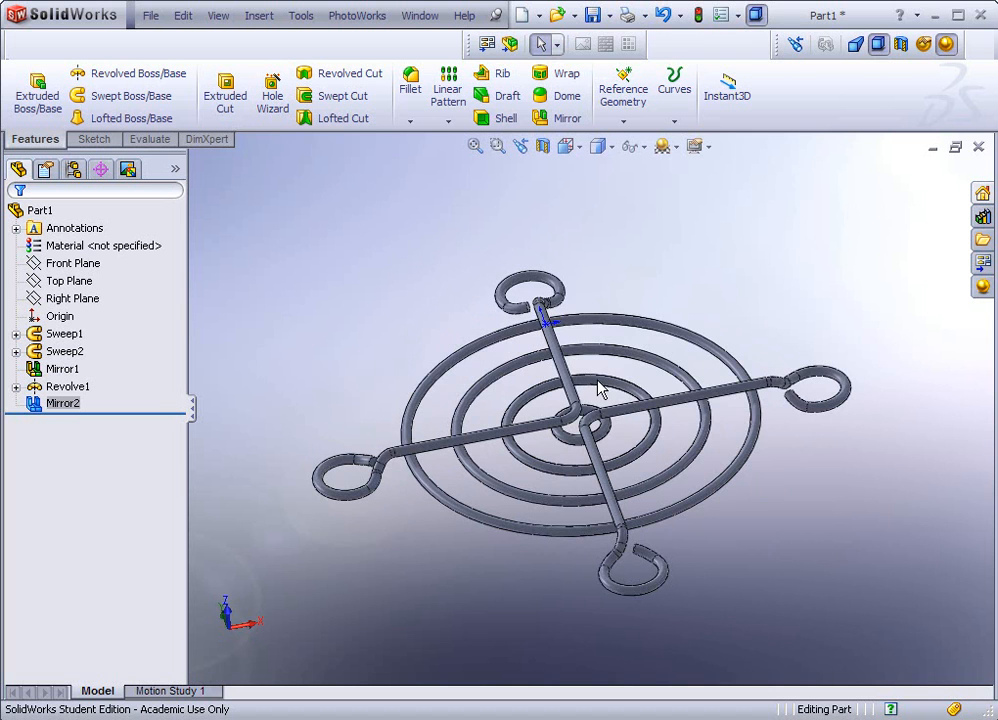
{"action": "middle_click_drag", "start_coordinate": [606, 398], "coordinate": [615, 398]}
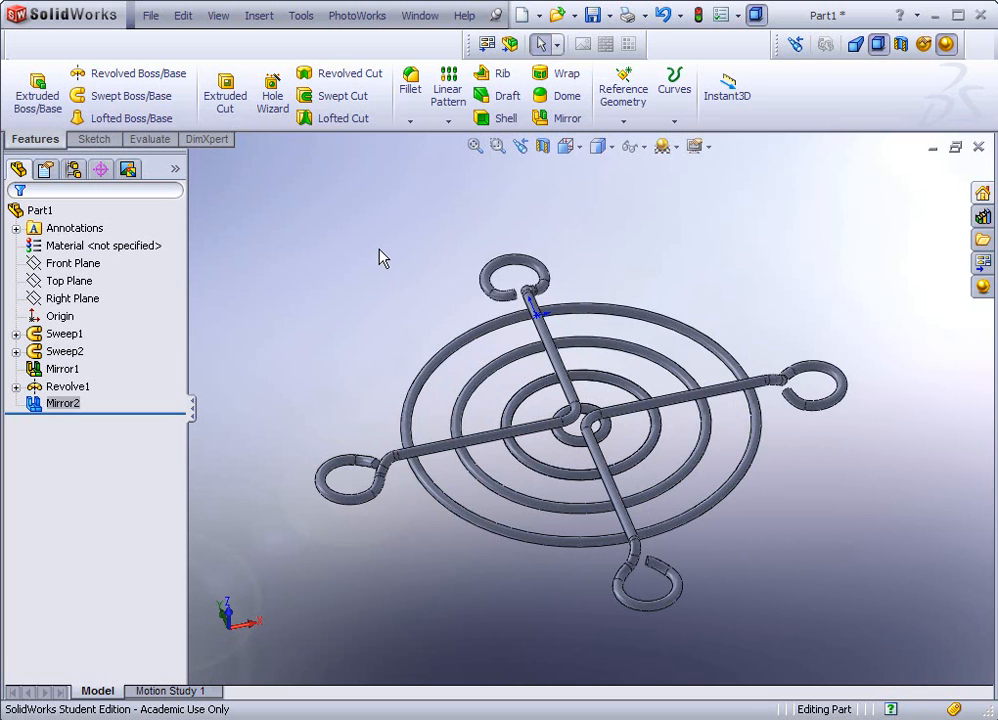
{"action": "left_click", "coordinate": [259, 18]}
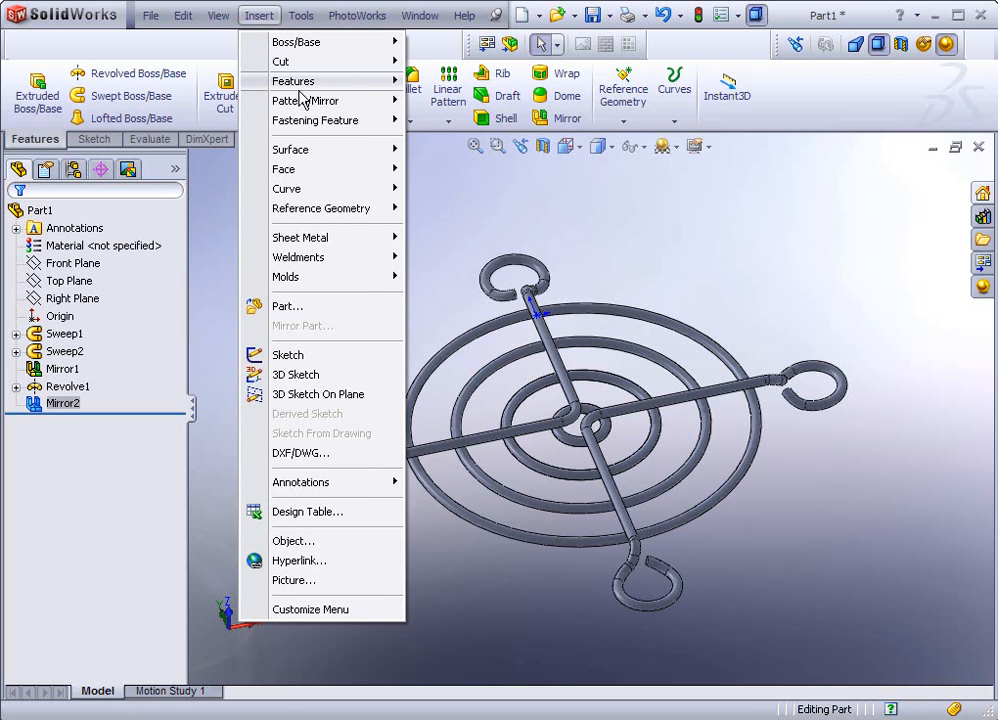
{"action": "mouse_move", "coordinate": [320, 84]}
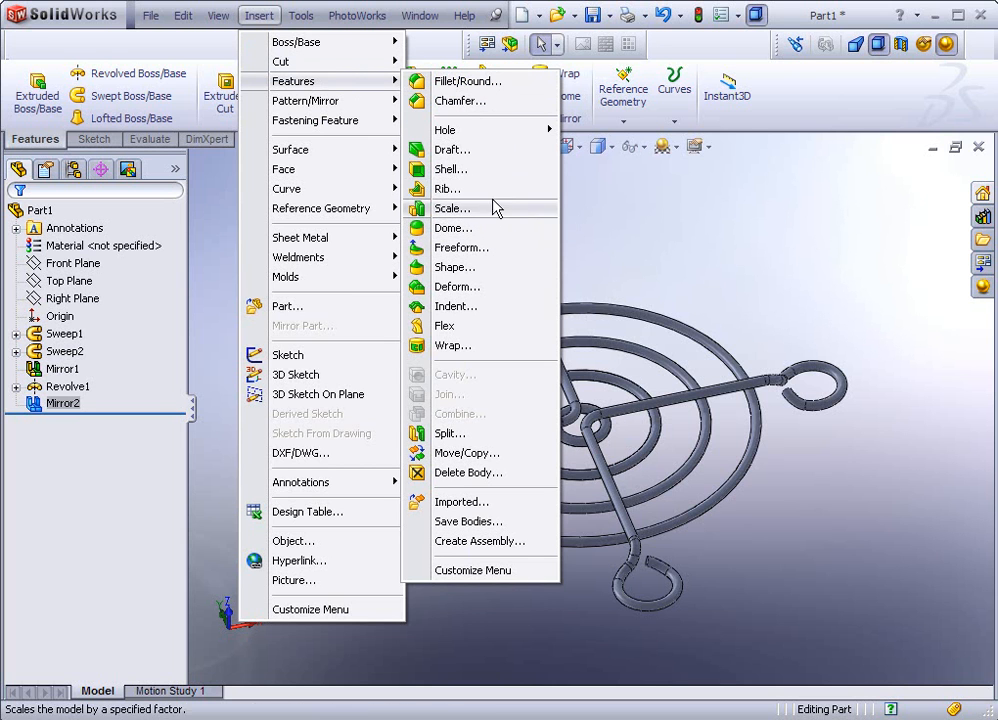
{"action": "left_click", "coordinate": [477, 212]}
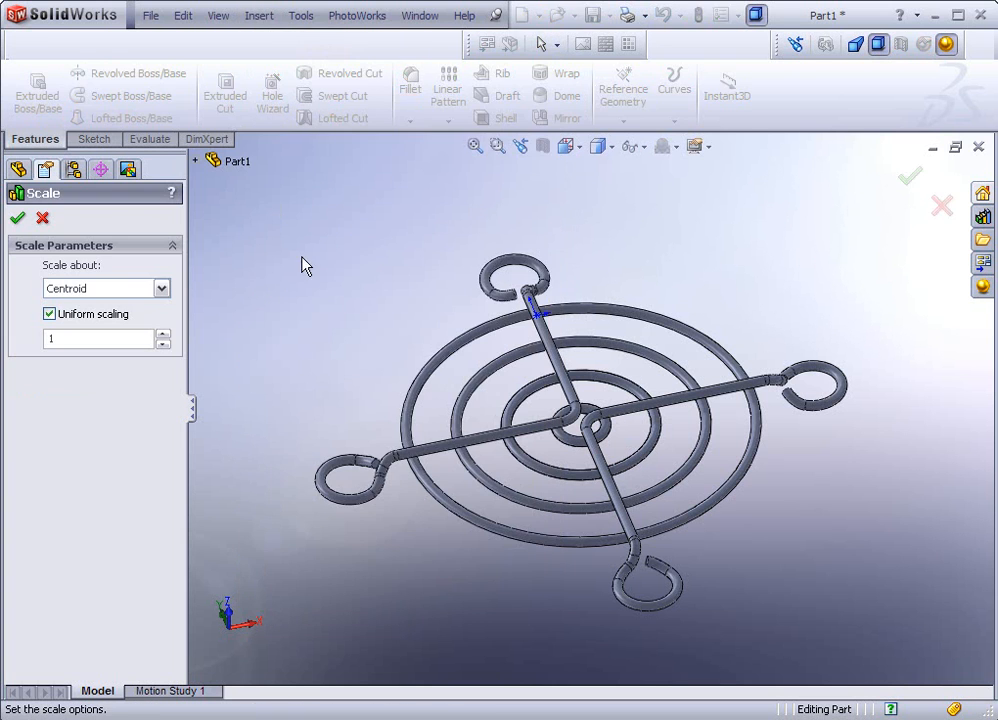
{"action": "double_click", "coordinate": [93, 339]}
{"action": "type", "text": "25"}
{"action": "key", "text": "Return"}
{"action": "left_click", "coordinate": [18, 219]}
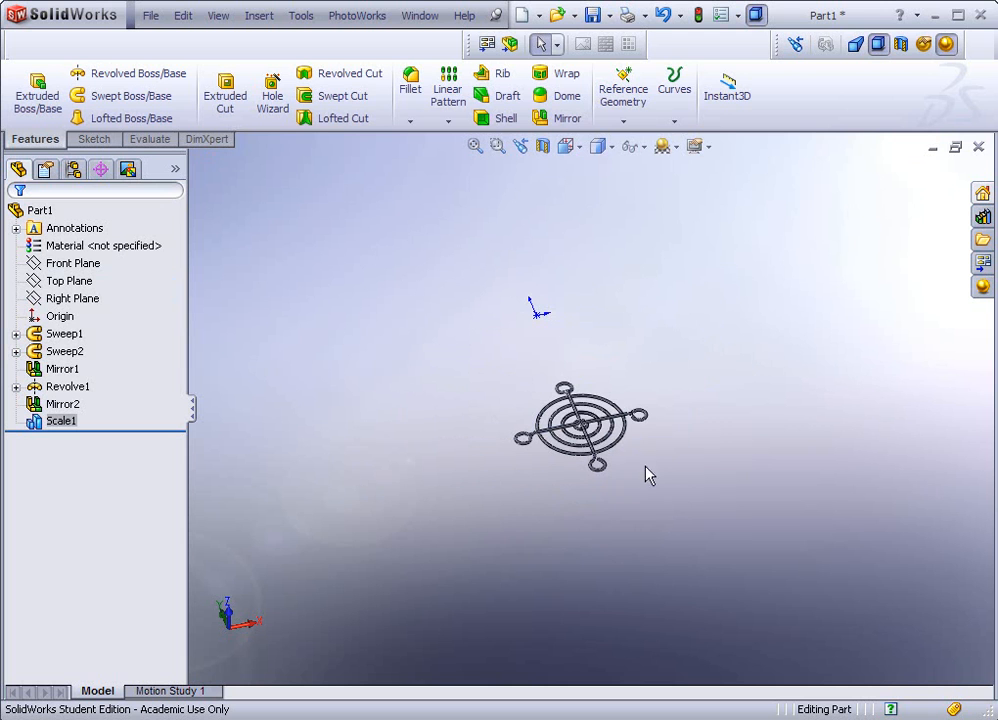
Examine a hook's free end up close, and cut a section view through the scaled part on the Right Plane.
{"action": "scroll", "coordinate": [624, 461], "scroll_direction": "down", "scroll_amount": 6}
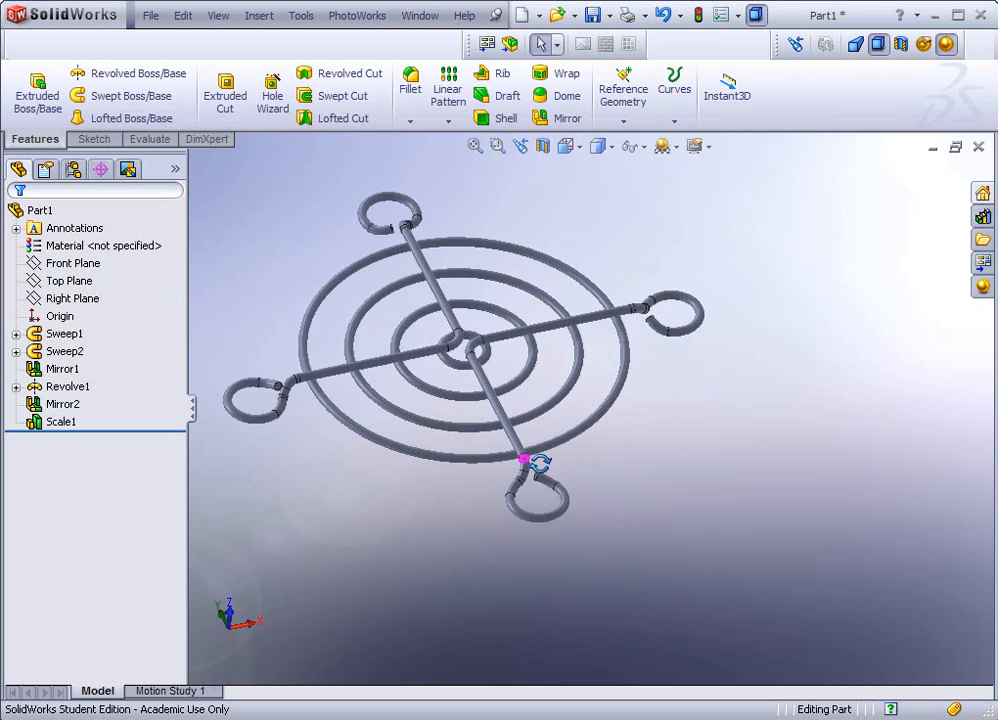
{"action": "middle_click_drag", "start_coordinate": [522, 455], "coordinate": [551, 479]}
{"action": "scroll", "coordinate": [532, 482], "scroll_direction": "down", "scroll_amount": 5}
{"action": "scroll", "coordinate": [561, 453], "scroll_direction": "down", "scroll_amount": 5}
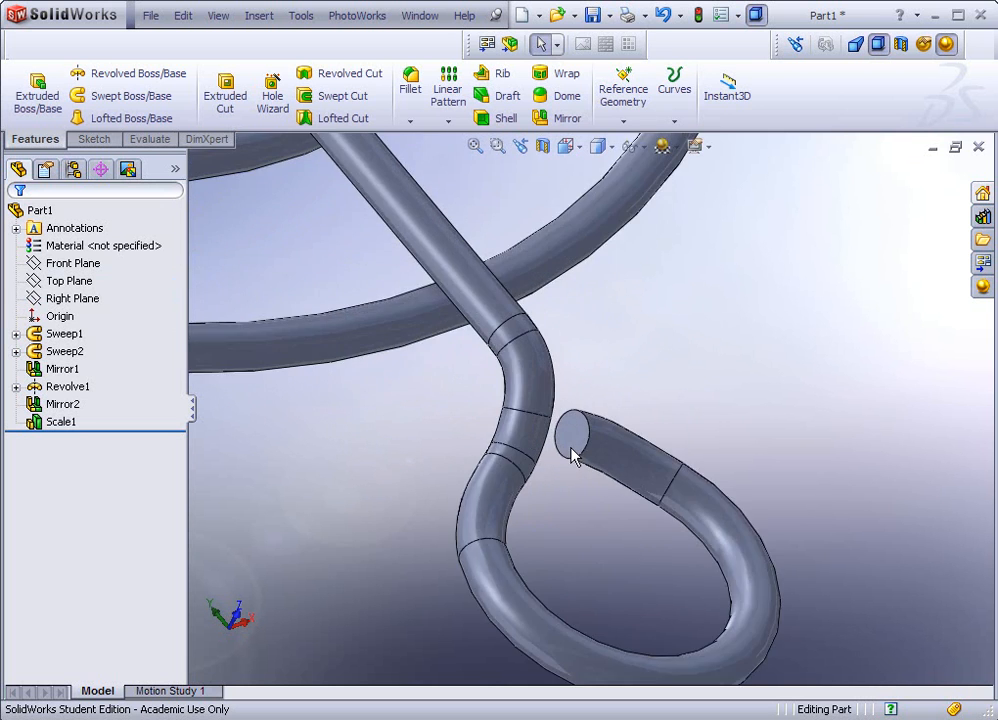
{"action": "scroll", "coordinate": [569, 454], "scroll_direction": "up", "scroll_amount": 9}
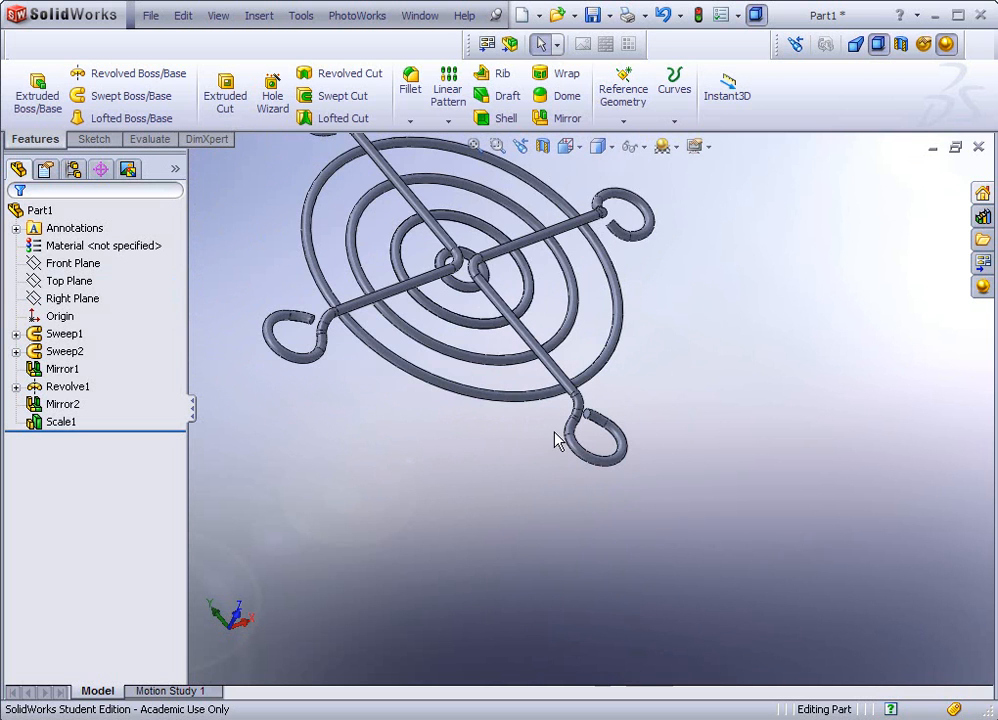
{"action": "left_click", "coordinate": [900, 46]}
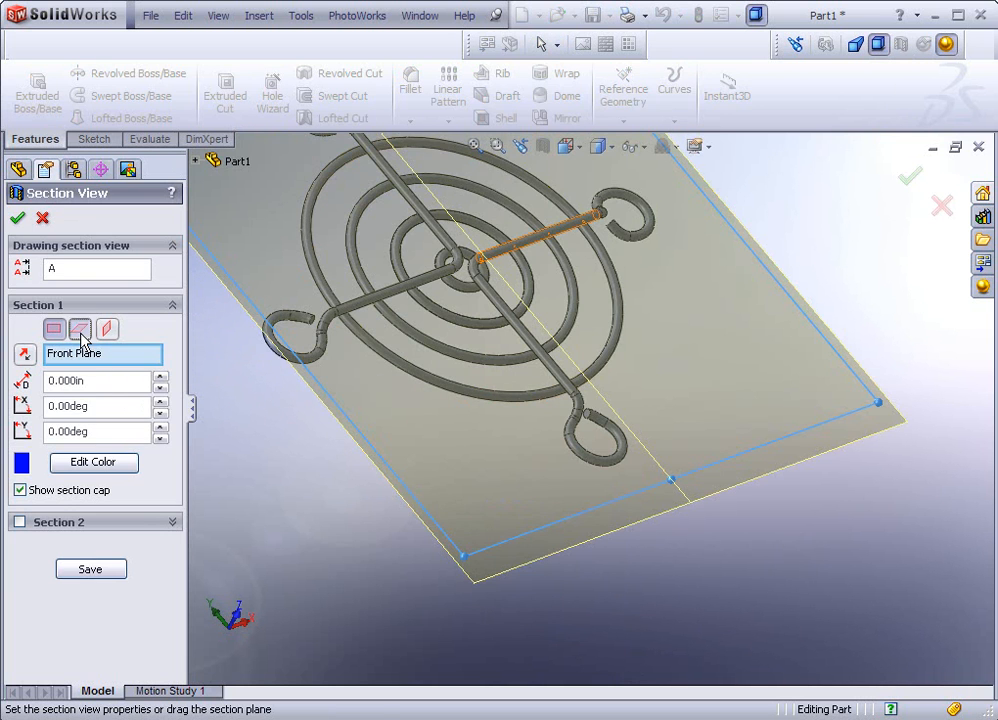
{"action": "left_click", "coordinate": [80, 330]}
{"action": "left_click", "coordinate": [107, 330]}
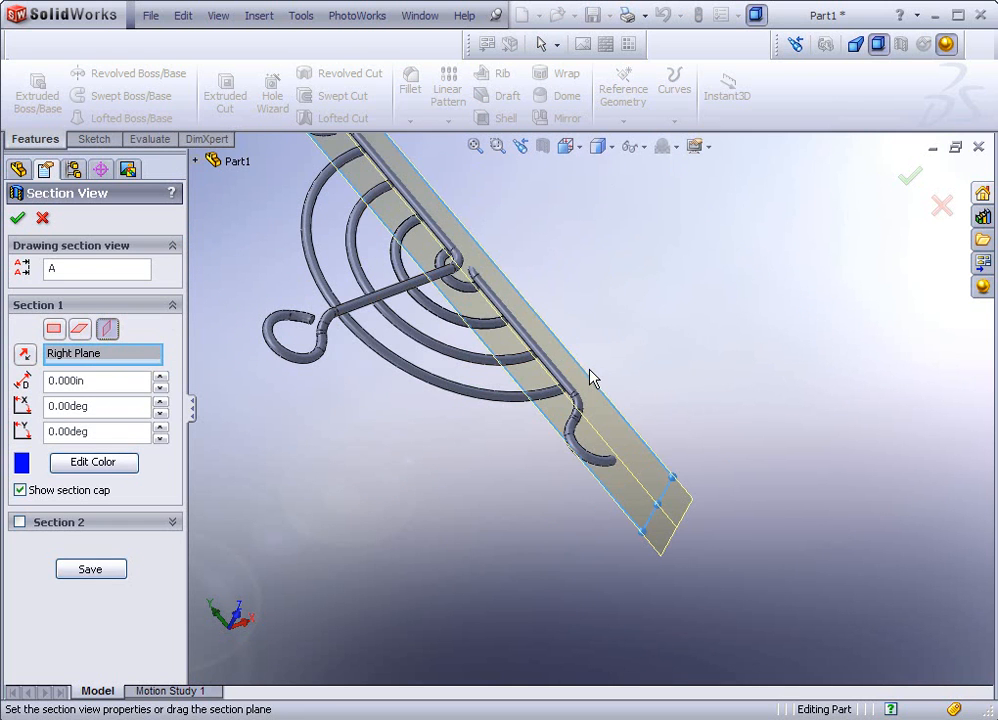
{"action": "middle_click_drag", "start_coordinate": [524, 356], "coordinate": [365, 376]}
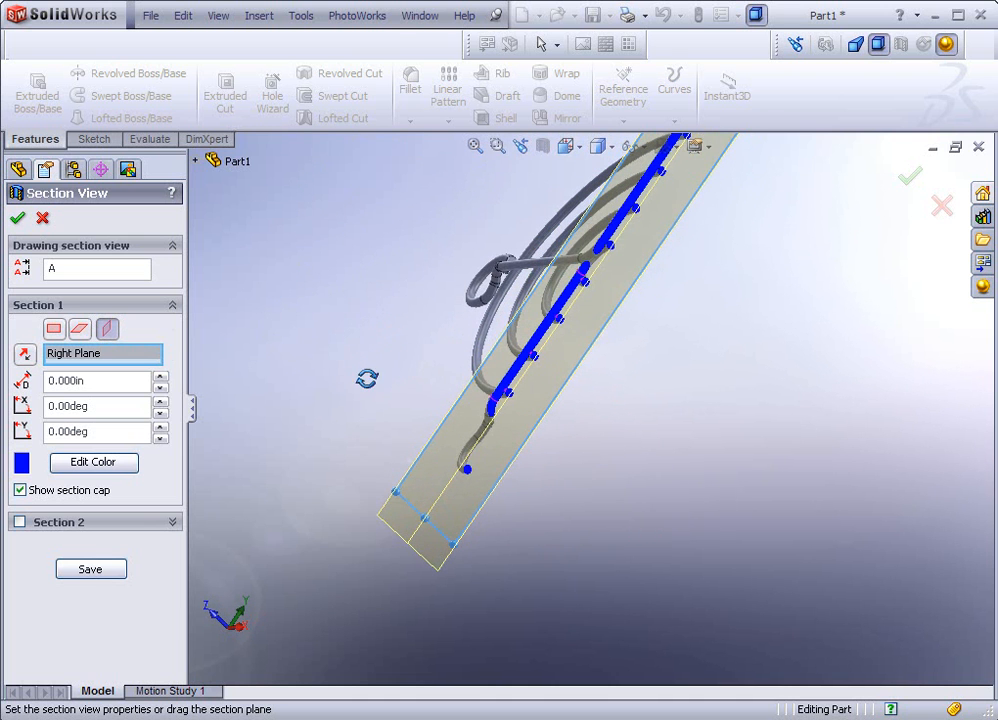
{"action": "left_click", "coordinate": [19, 214]}
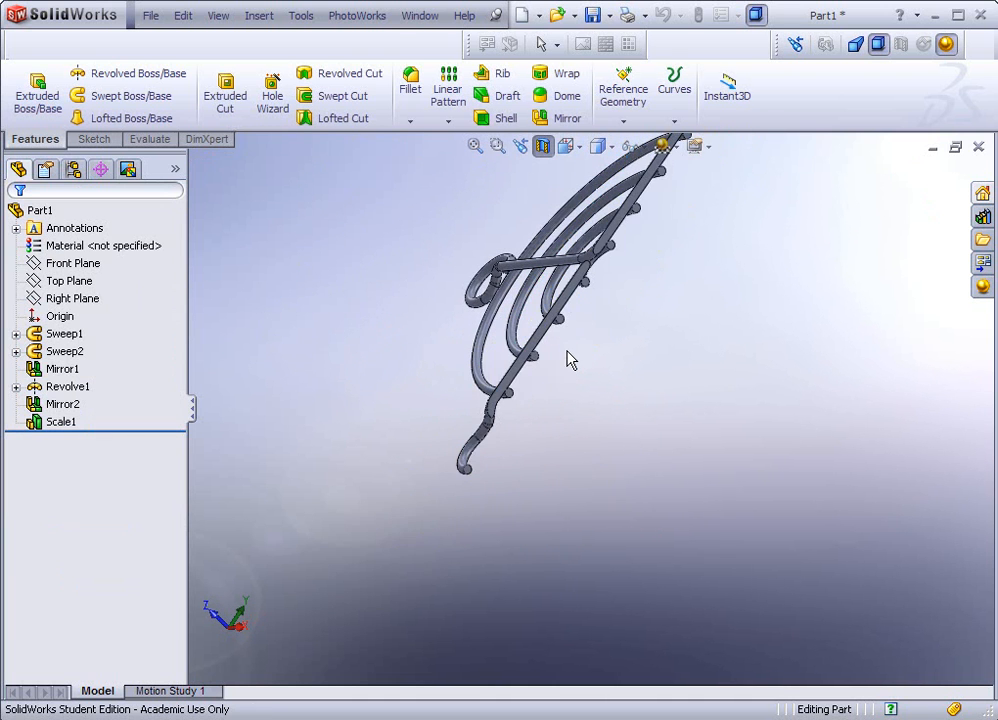
Measure the round edge of a curved wire's cut face where it meets the sectioned straight wire.
{"action": "scroll", "coordinate": [570, 355], "scroll_direction": "down", "scroll_amount": 10}
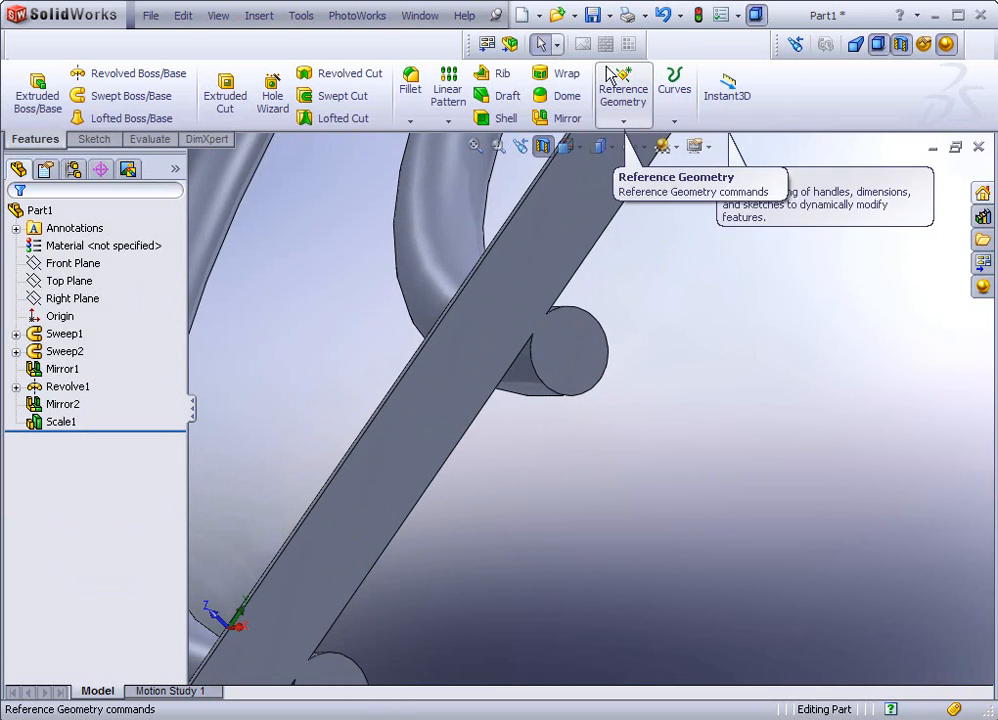
{"action": "left_click", "coordinate": [303, 18]}
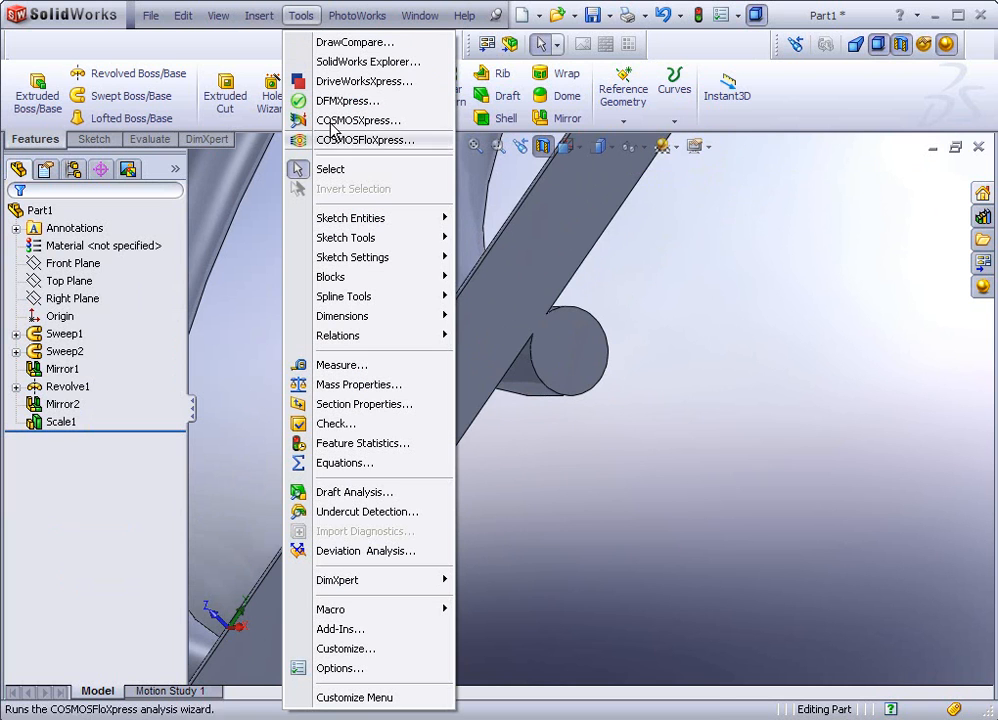
{"action": "left_click", "coordinate": [341, 365]}
{"action": "left_click_drag", "start_coordinate": [476, 277], "coordinate": [828, 213]}
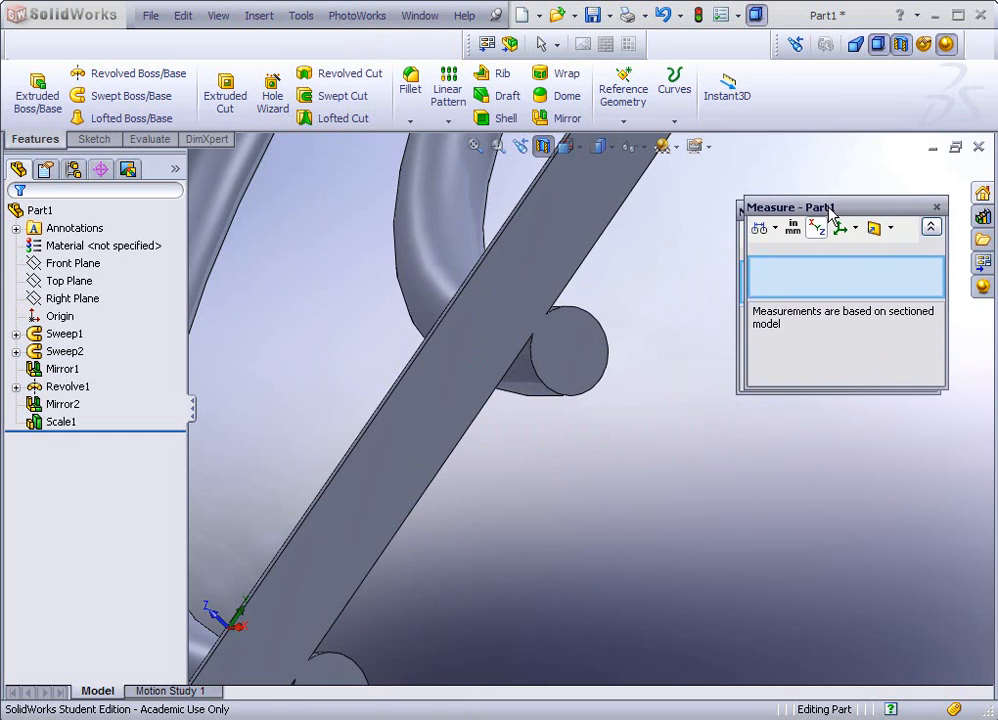
{"action": "left_click", "coordinate": [551, 393]}
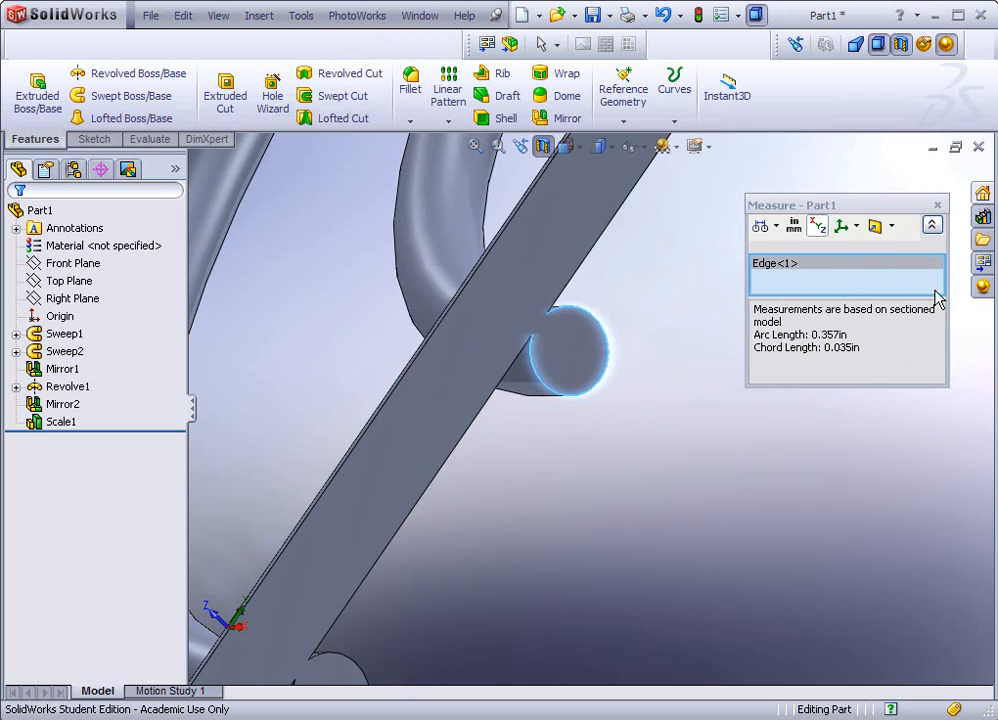
{"action": "left_click", "coordinate": [935, 208]}
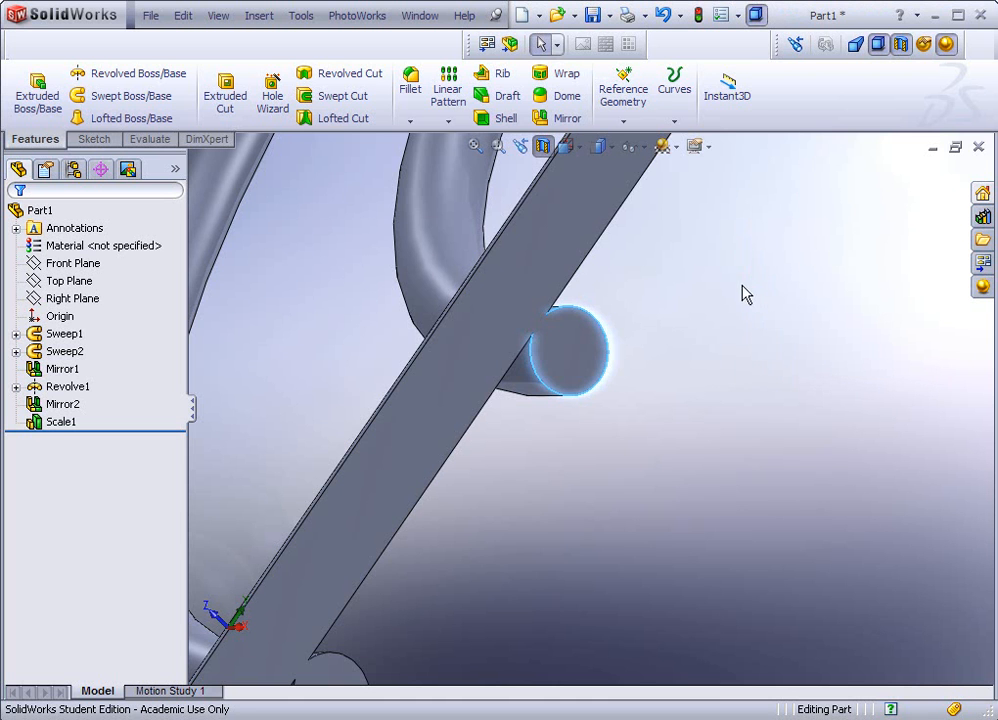
Reapply the Right Plane section view with a negative offset so the cut crosses the straight wire running along X.
{"action": "scroll", "coordinate": [300, 348], "scroll_direction": "up", "scroll_amount": 7}
{"action": "middle_click_drag", "start_coordinate": [345, 357], "coordinate": [400, 408]}
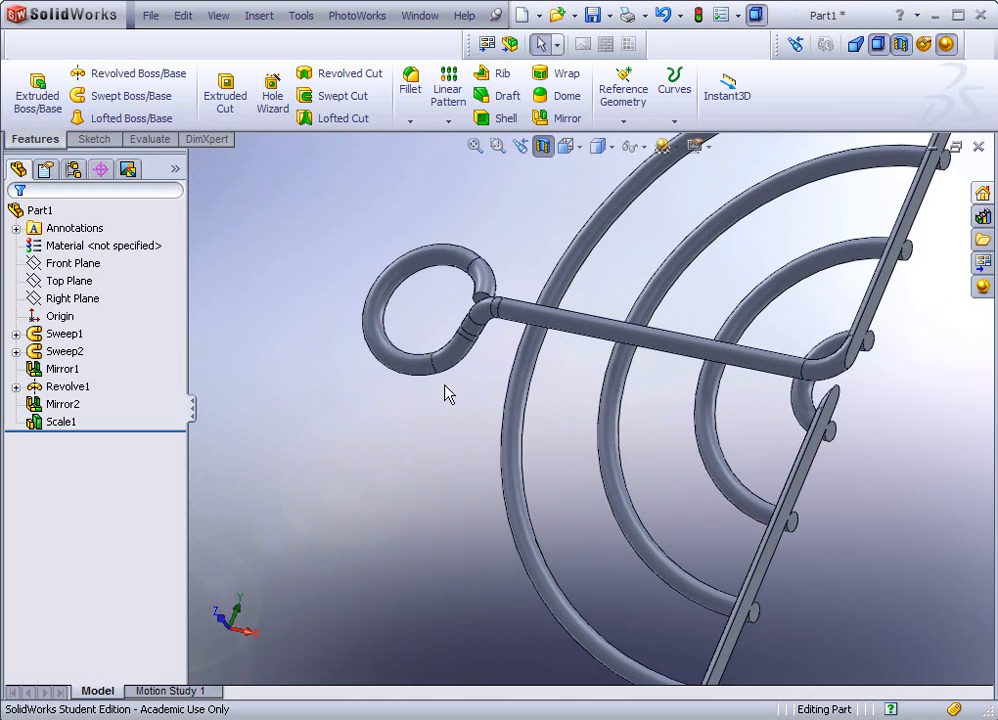
{"action": "left_click", "coordinate": [900, 46]}
{"action": "left_click", "coordinate": [900, 46]}
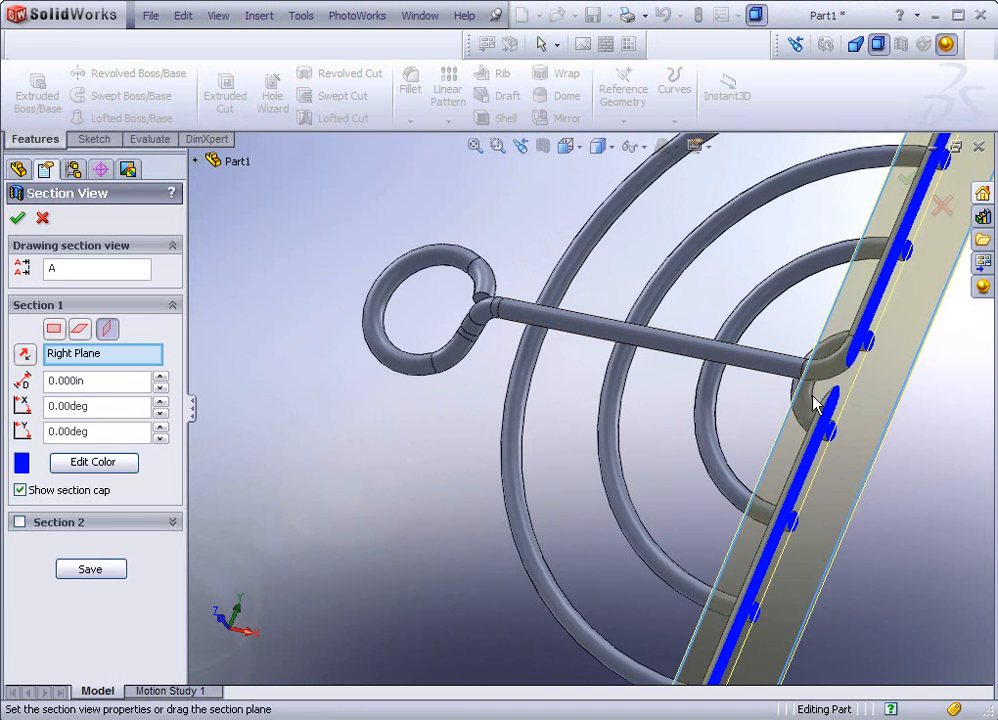
{"action": "left_click", "coordinate": [160, 377]}
{"action": "left_click", "coordinate": [160, 377]}
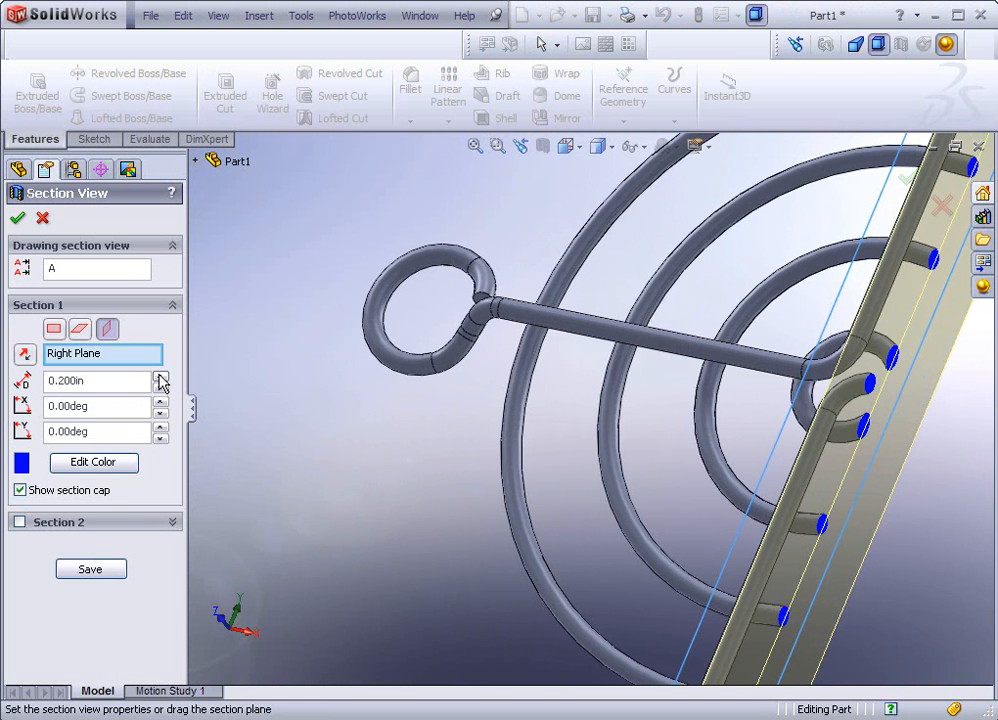
{"action": "left_click", "coordinate": [160, 389]}
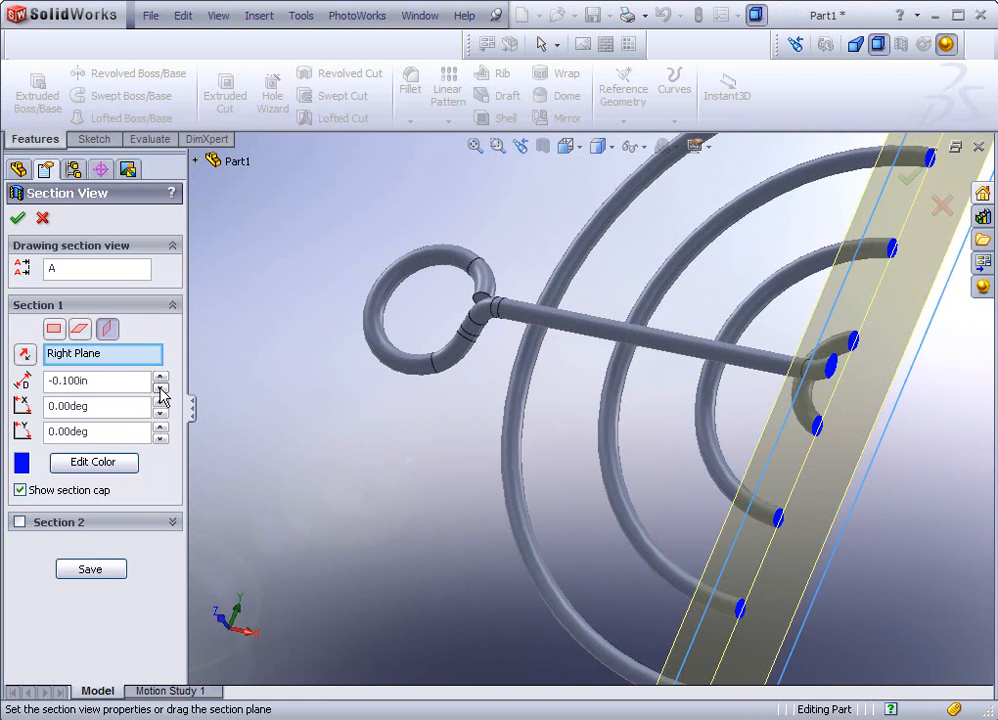
{"action": "left_click", "coordinate": [17, 217]}
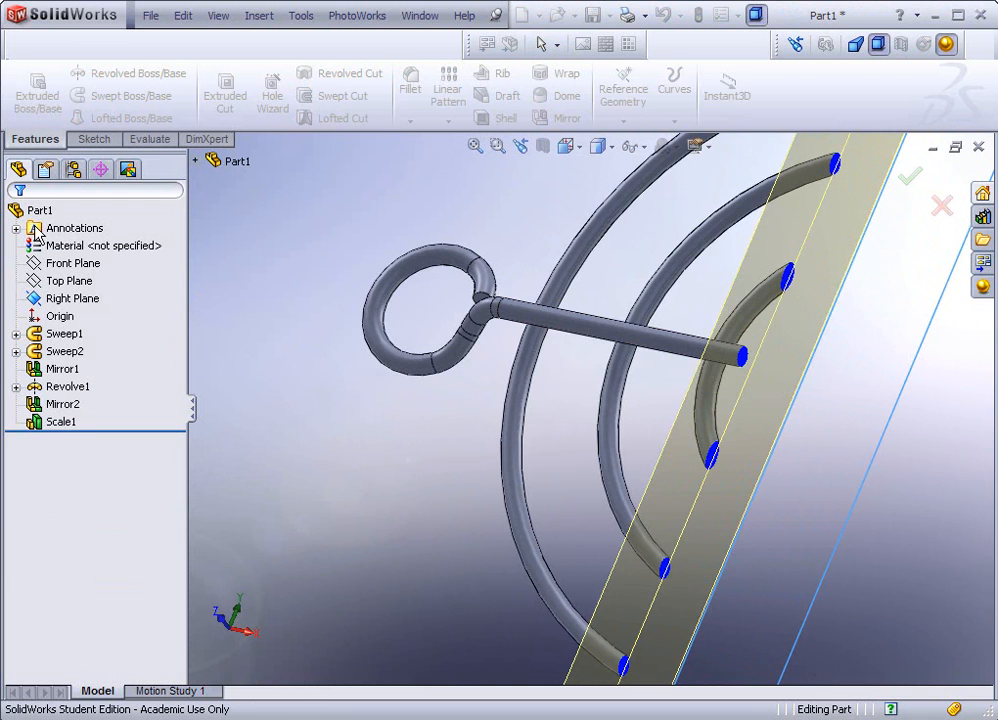
Measure the diameter of the straight wire's circular cut edge, and check the measurement units settings without changing them.
{"action": "scroll", "coordinate": [728, 443], "scroll_direction": "down", "scroll_amount": 6}
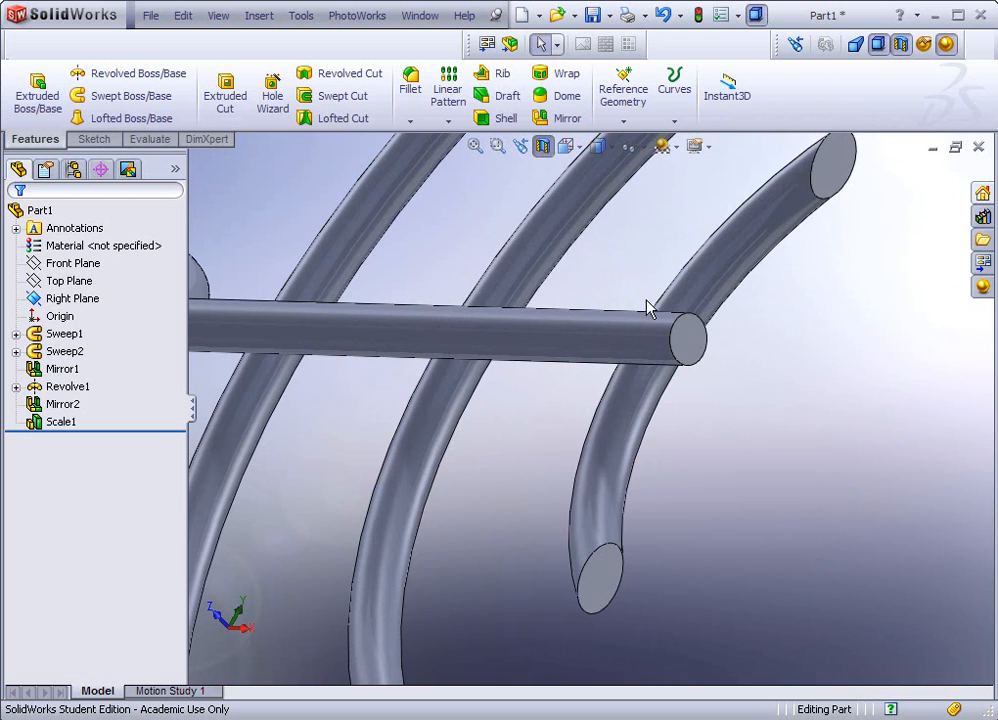
{"action": "left_click", "coordinate": [299, 20]}
{"action": "left_click", "coordinate": [310, 365]}
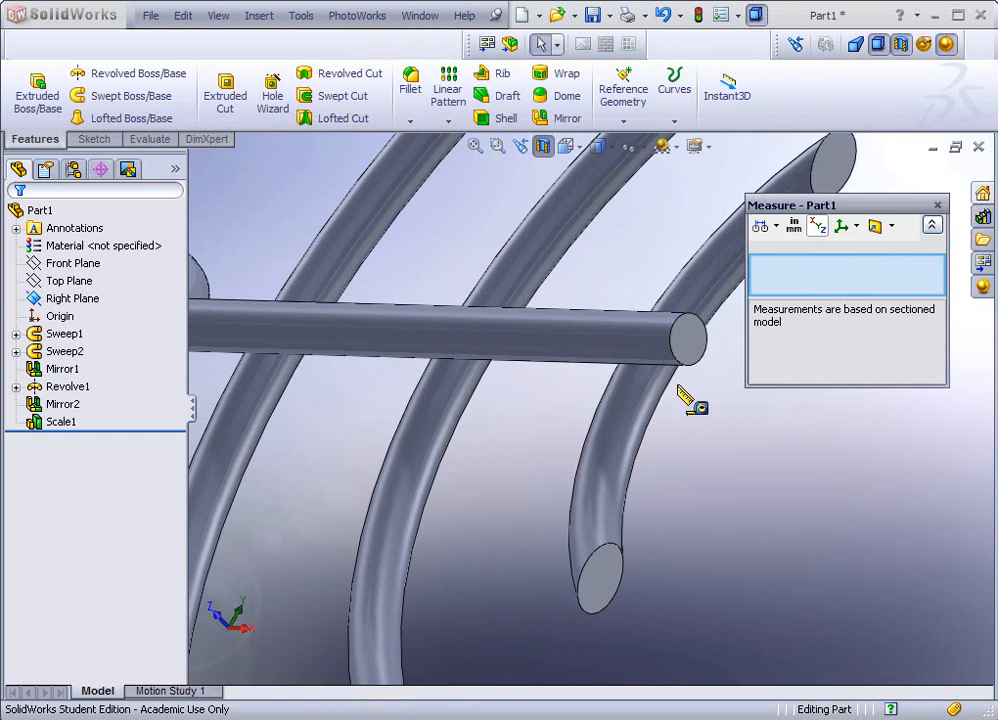
{"action": "left_click", "coordinate": [695, 366]}
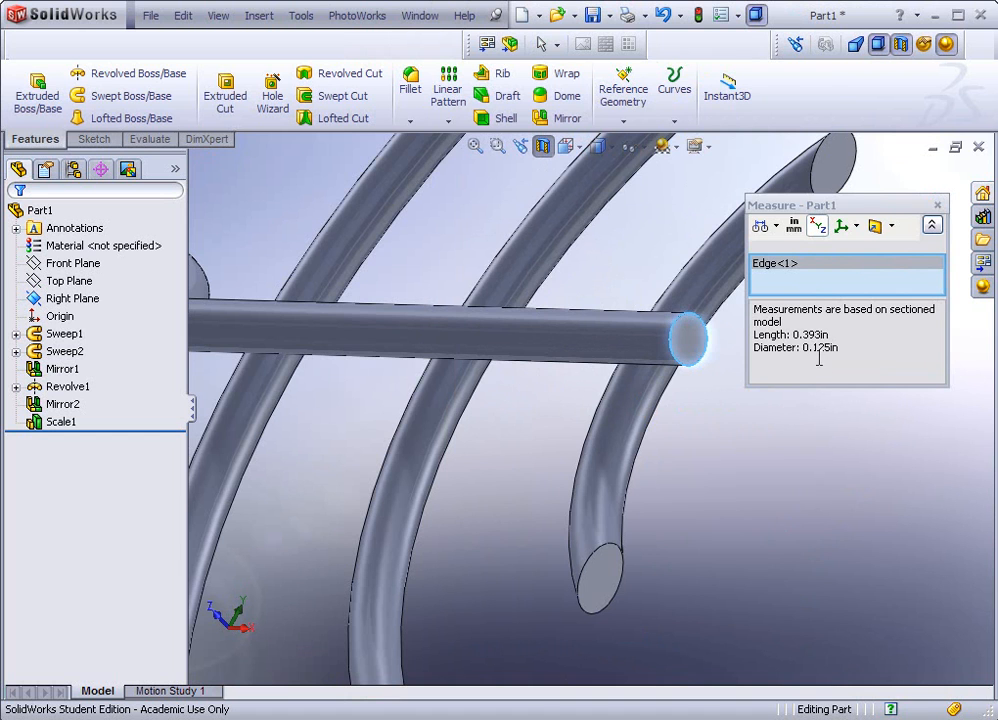
{"action": "left_click", "coordinate": [794, 228]}
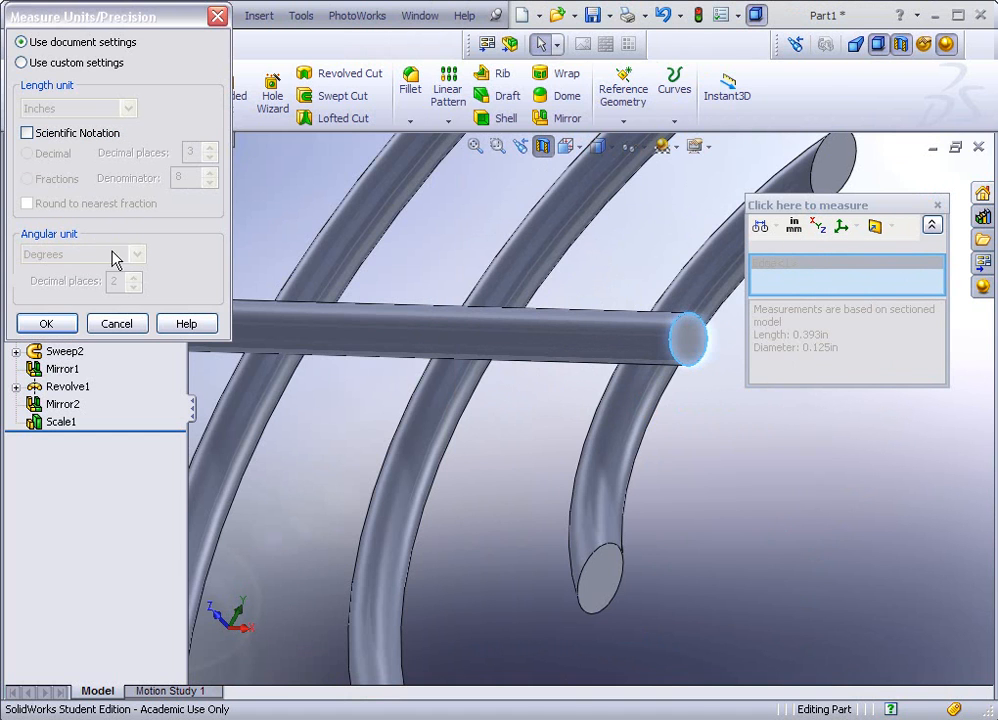
{"action": "left_click", "coordinate": [128, 322]}
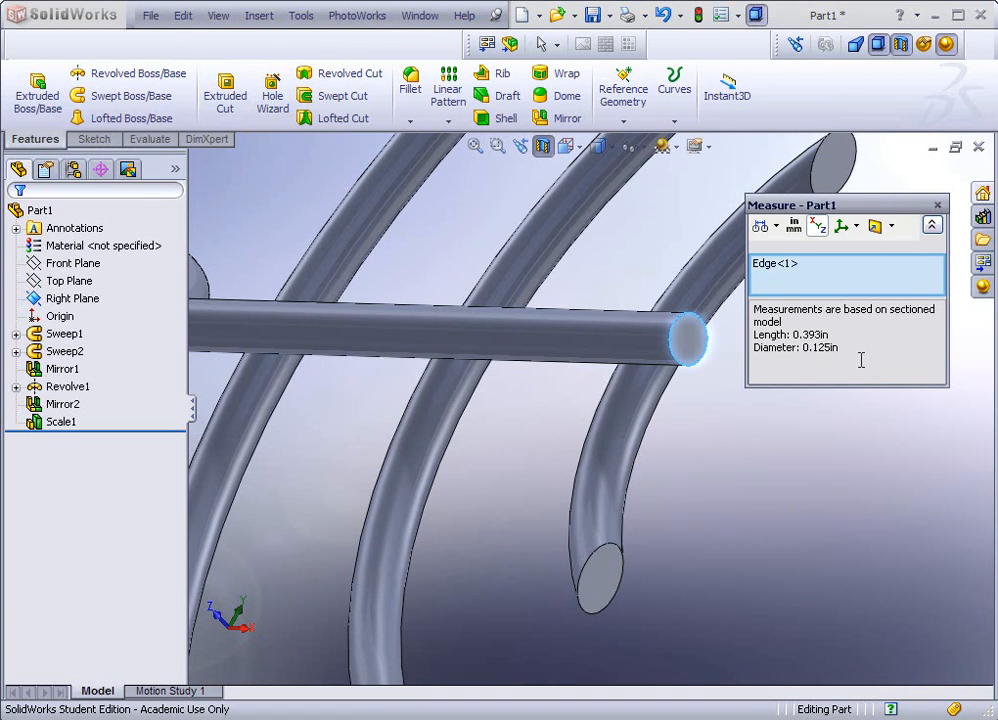
{"action": "double_click", "coordinate": [824, 347]}
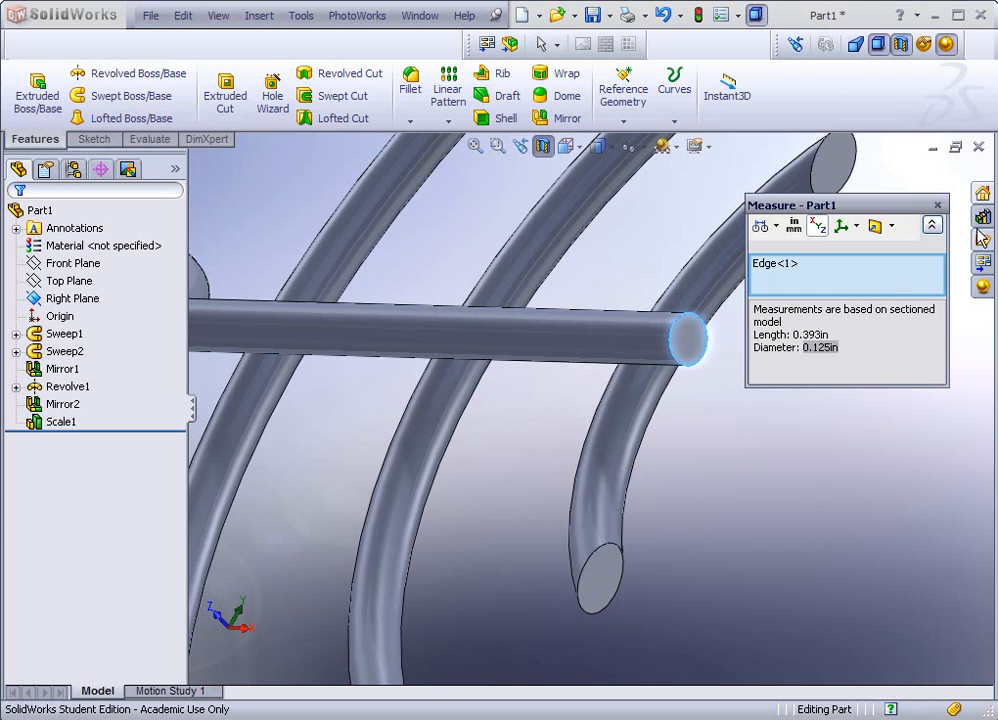
{"action": "left_click", "coordinate": [937, 205]}
Turn off the section view and view the complete wire part at an angle.
{"action": "scroll", "coordinate": [800, 370], "scroll_direction": "up", "scroll_amount": 5}
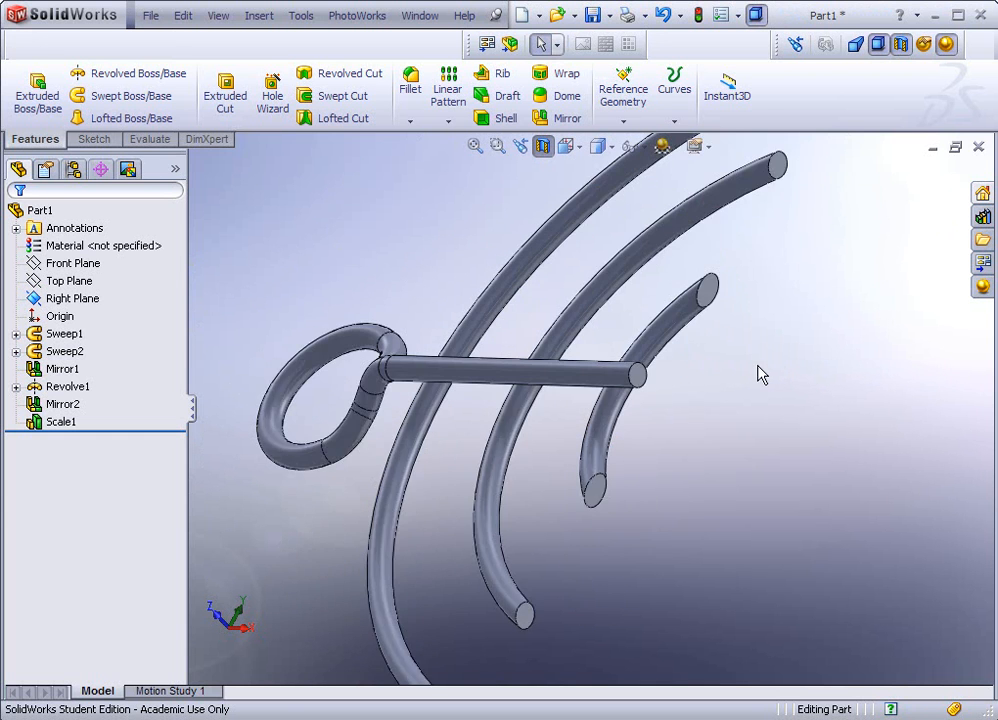
{"action": "middle_click_drag", "start_coordinate": [690, 374], "coordinate": [714, 369]}
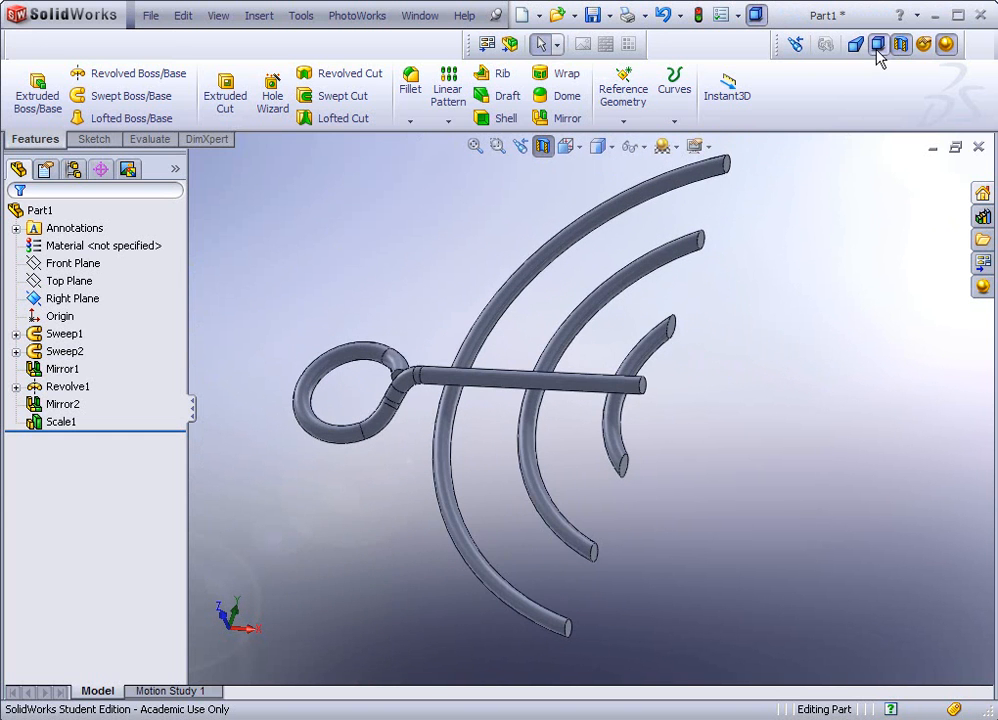
{"action": "left_click", "coordinate": [878, 44]}
{"action": "scroll", "coordinate": [457, 283], "scroll_direction": "up", "scroll_amount": 5}
{"action": "middle_click_drag", "start_coordinate": [577, 330], "coordinate": [633, 296]}
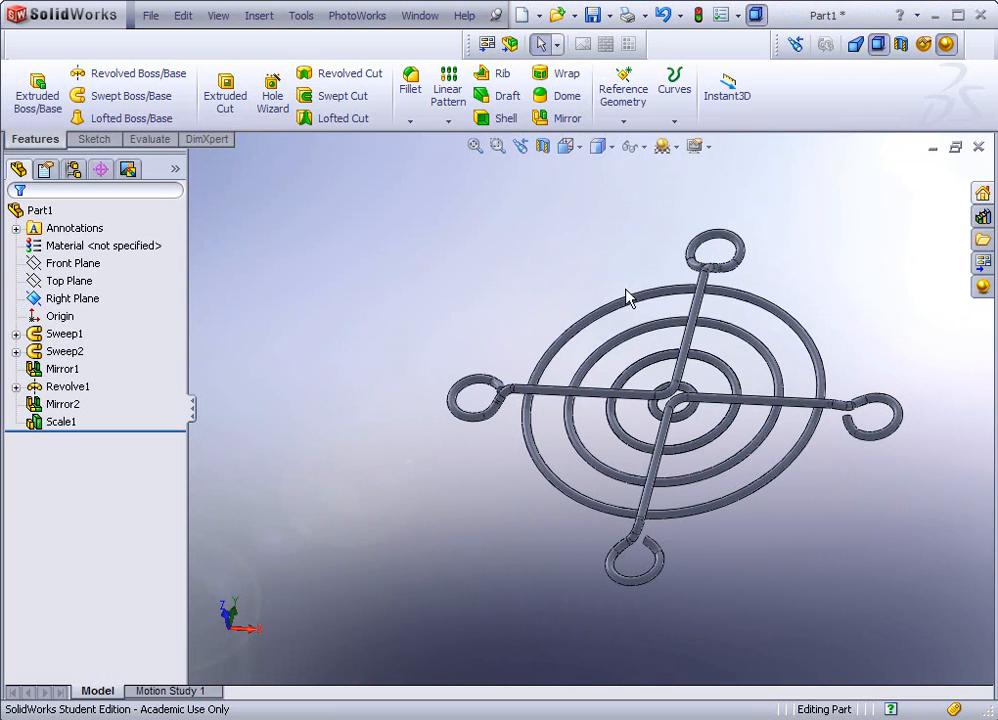